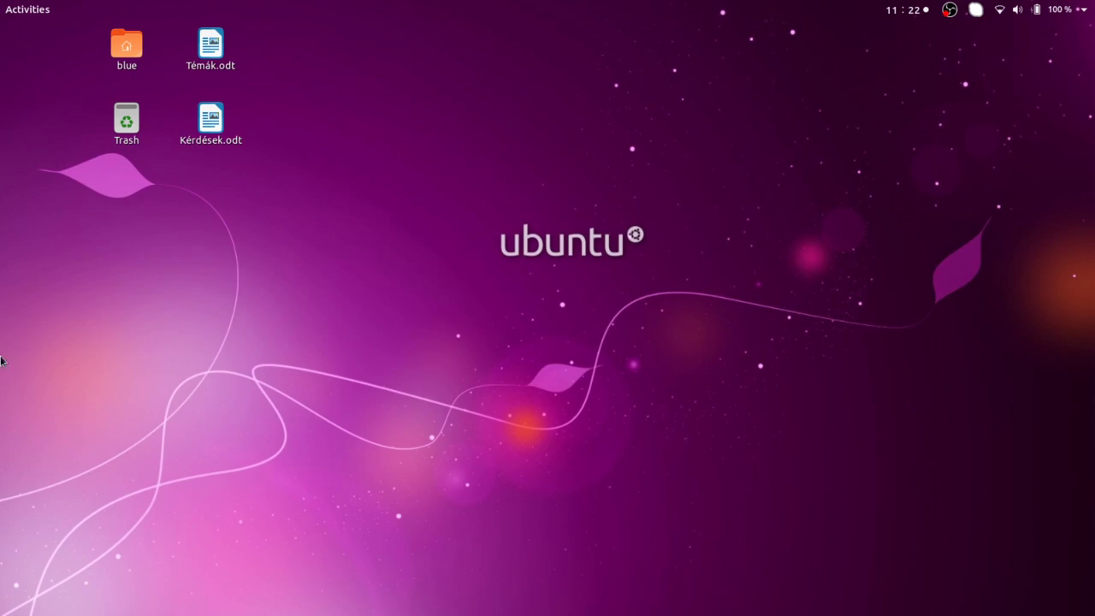
Step: Switch to the Chromium Web Browser, search for "audacity" and open the official audacityteam.org site from the results
mouse_move(2, 346)
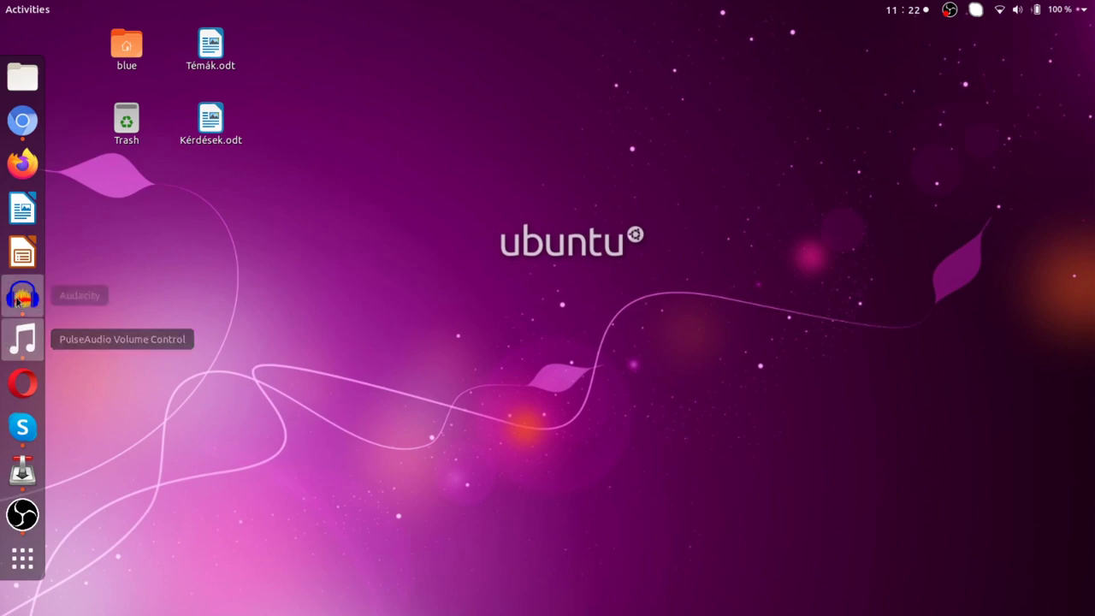
mouse_move(1, 140)
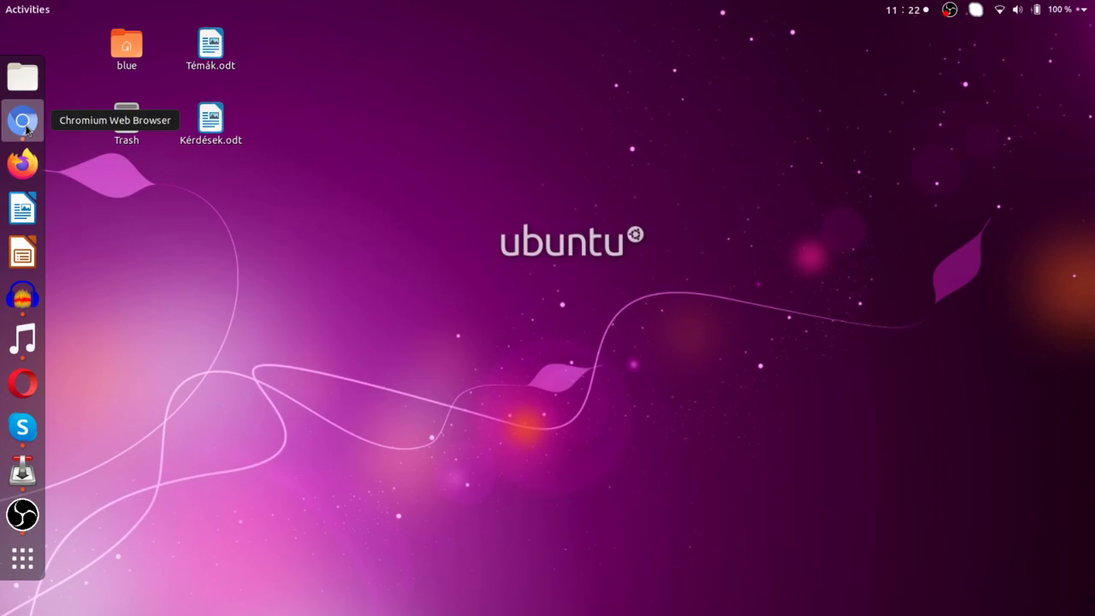
click(24, 122)
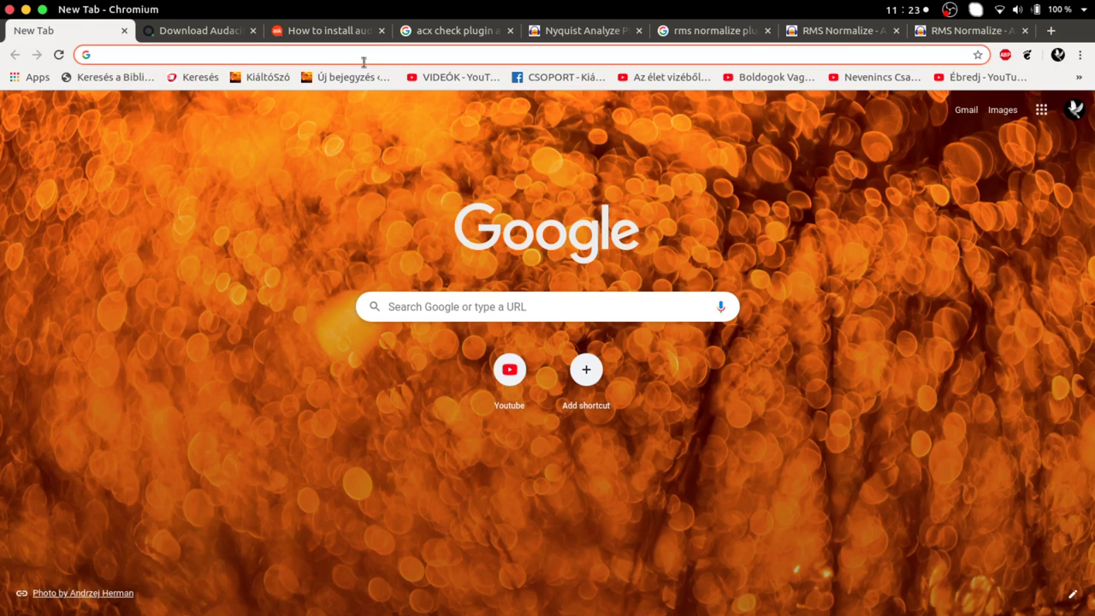
text(a)
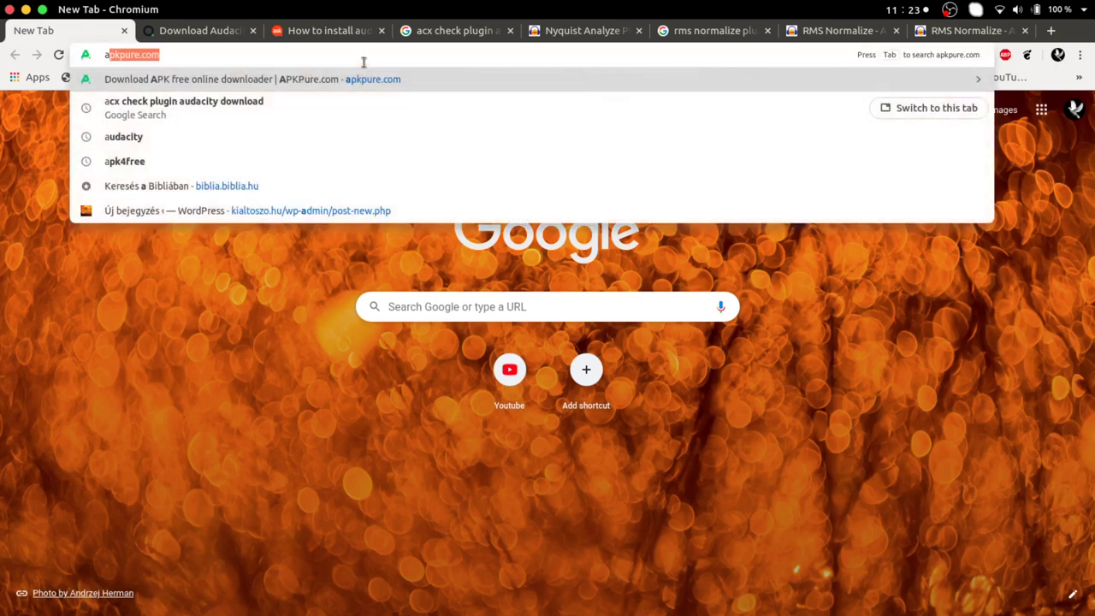
text(udacity)
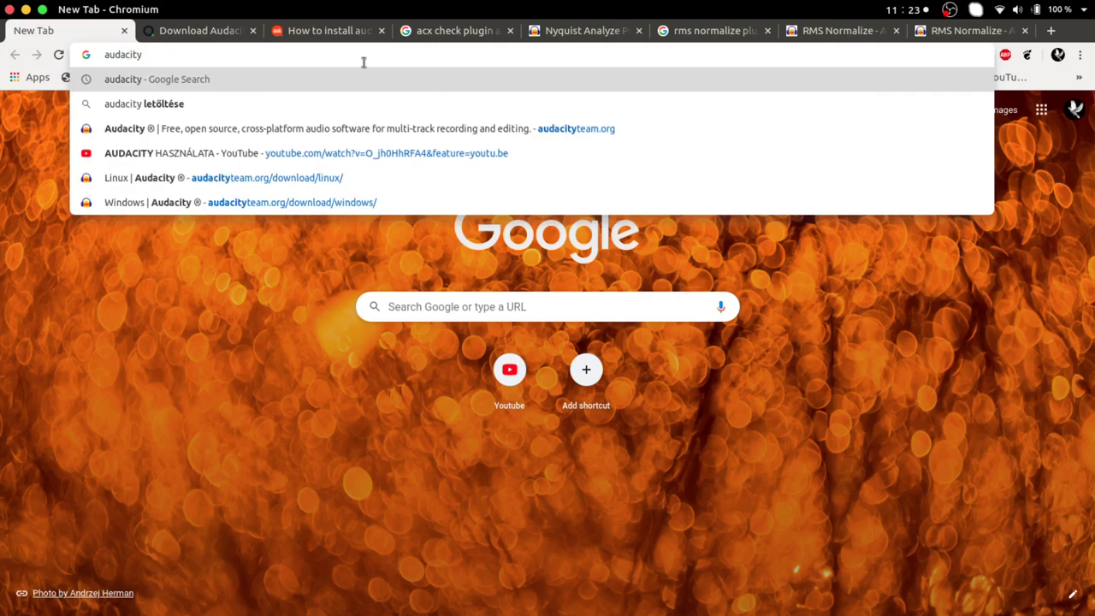
key(Return)
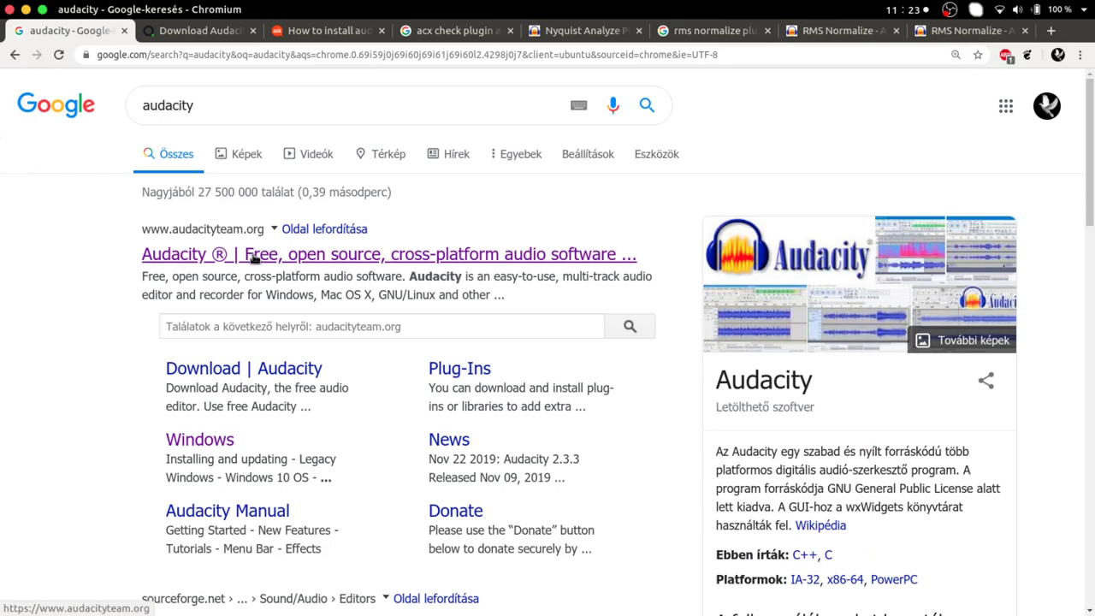
click(254, 257)
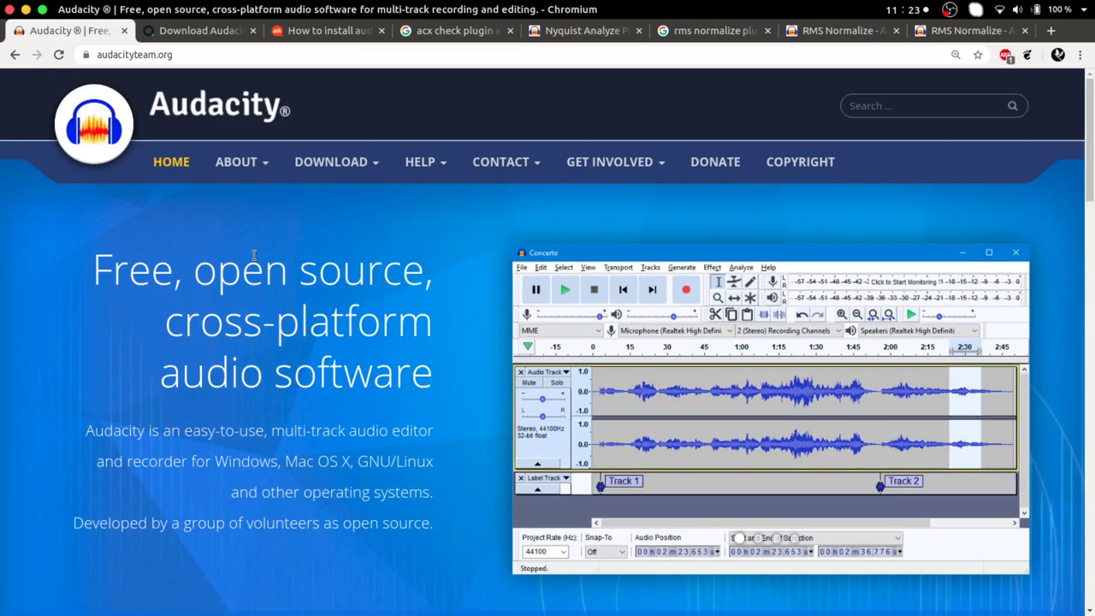
Step: Go to the Windows download page and follow the Audacity 2.3.3 installer link to FossHub
mouse_move(370, 176)
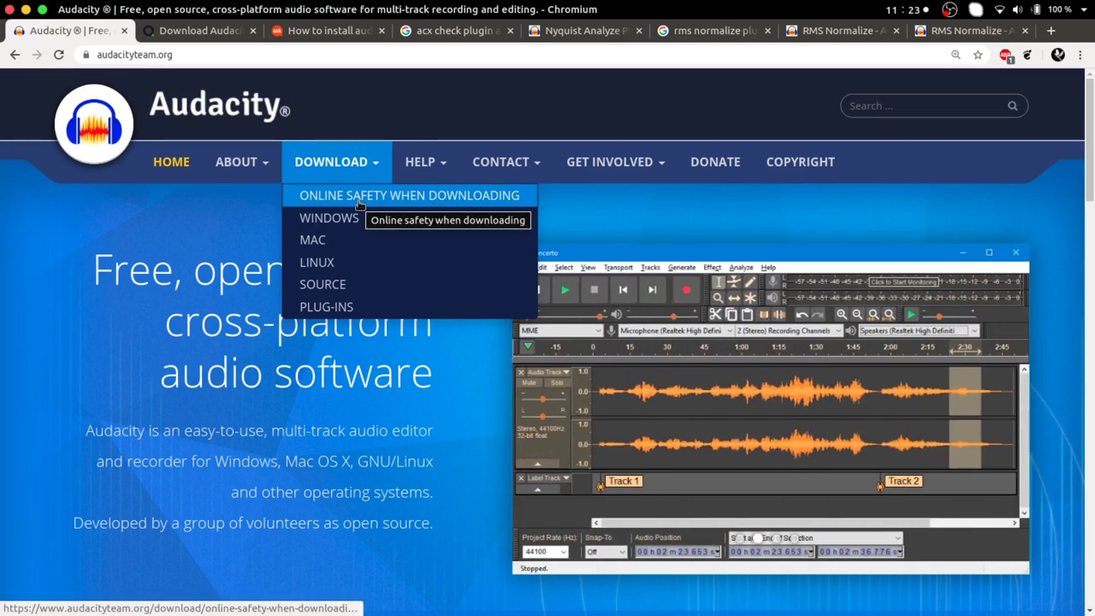
click(346, 220)
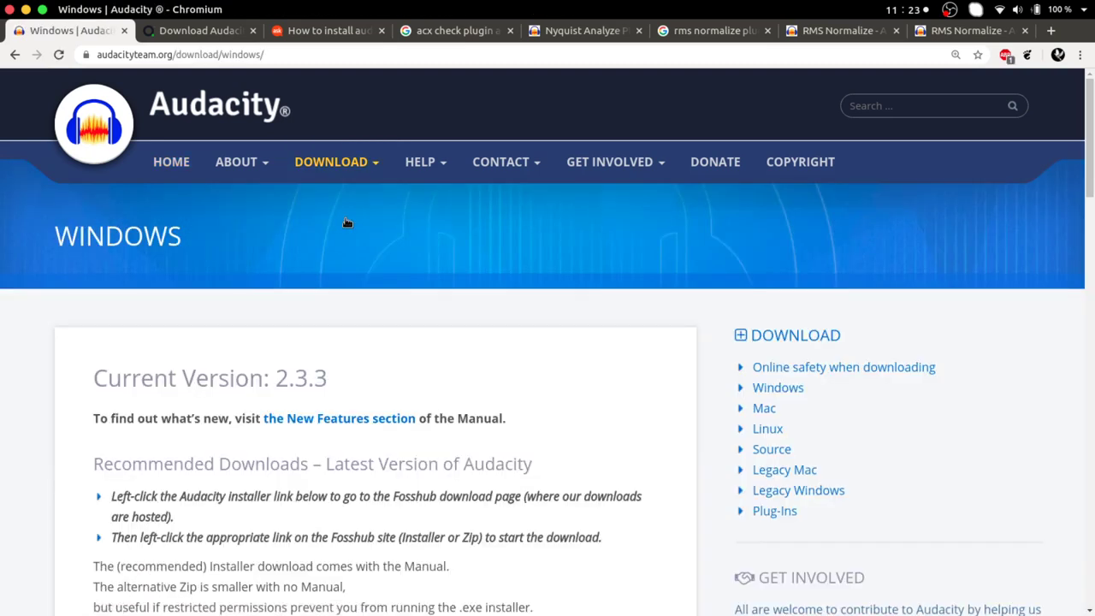
scroll(437, 385, down, 2)
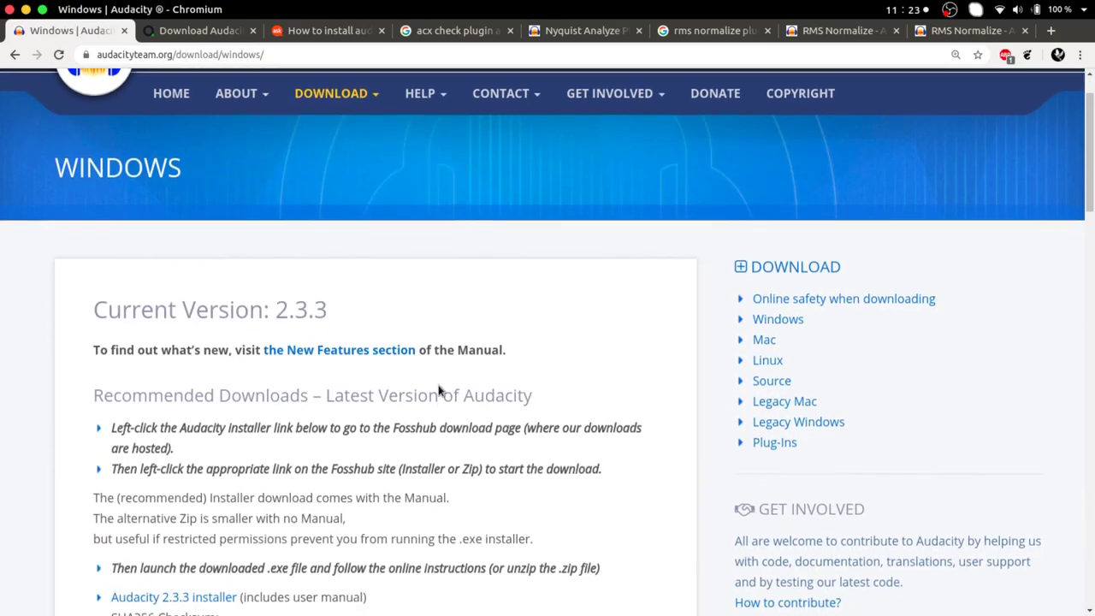
scroll(439, 390, down, 4)
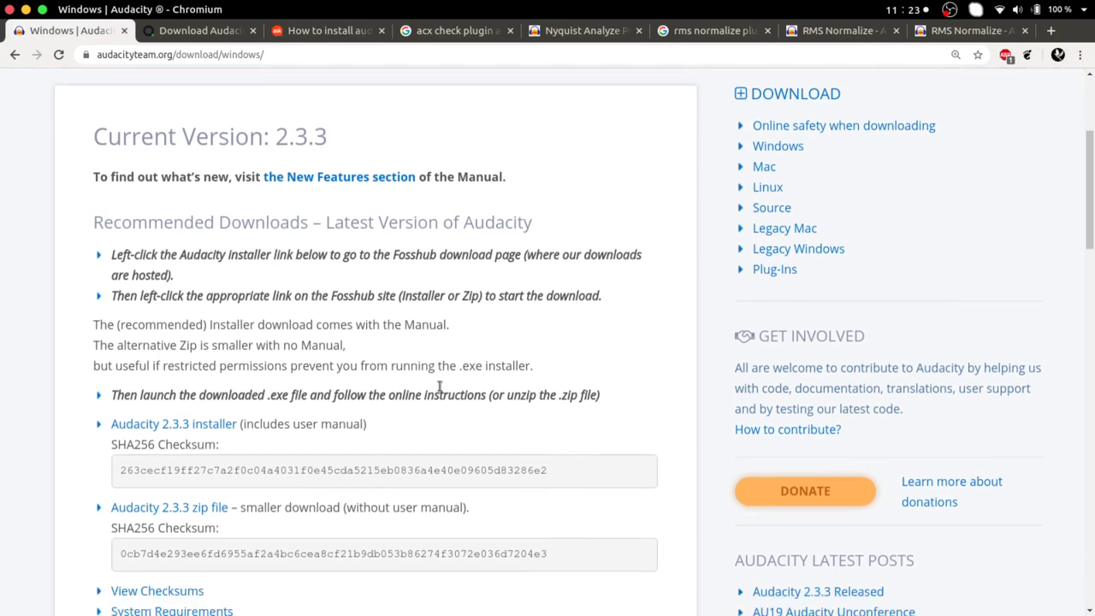
scroll(438, 390, down, 1)
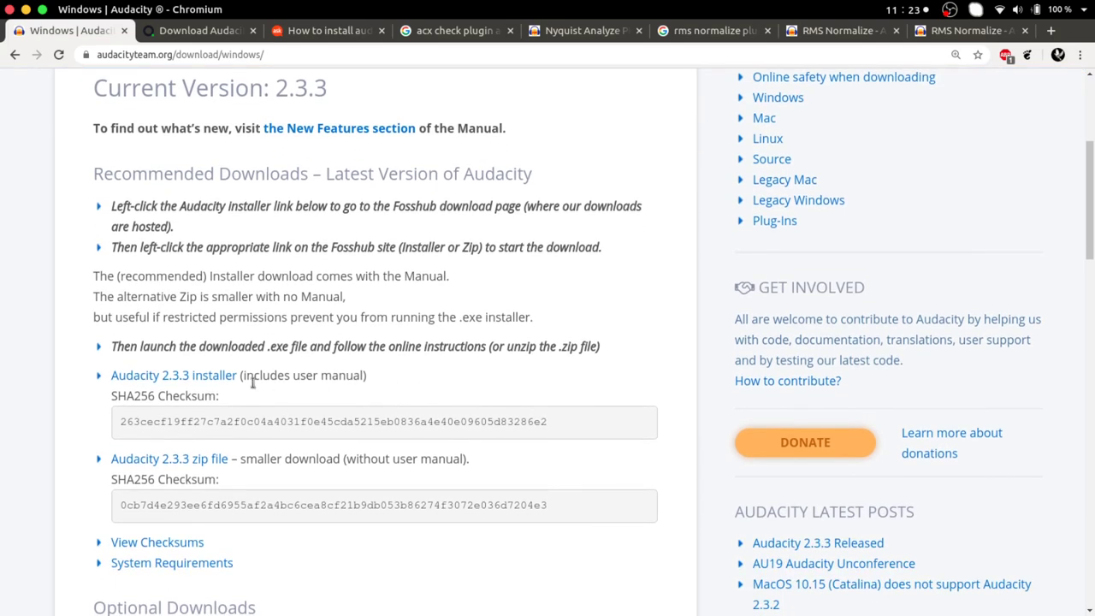
click(190, 383)
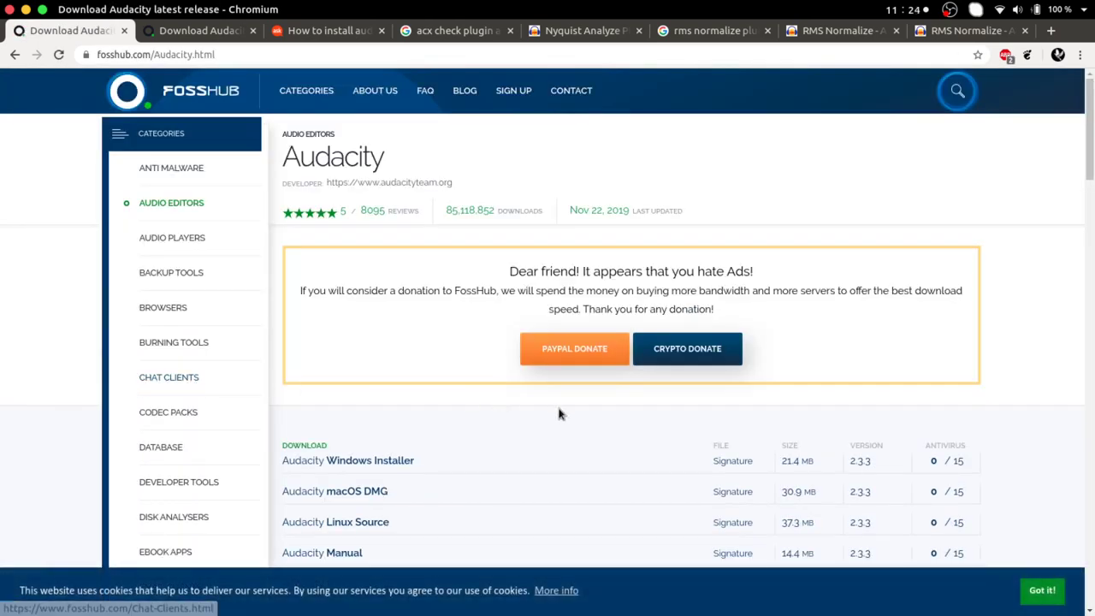
Step: Download the Audacity Windows Installer, saving audacity-win-2.3.3.exe in the Downloads folder, and dismiss the download notice
scroll(558, 415, down, 2)
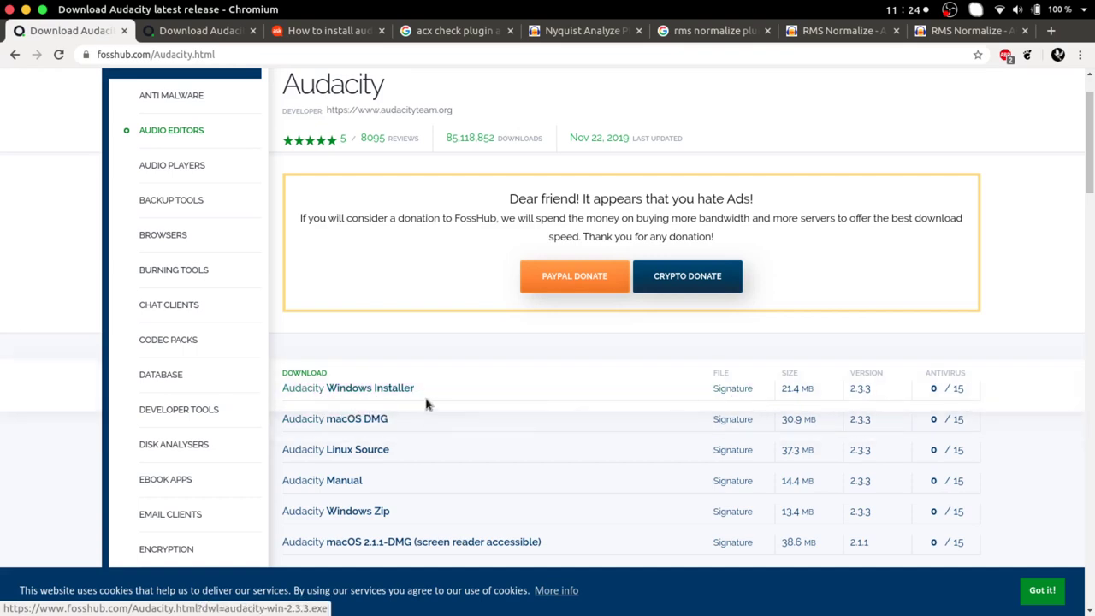
click(396, 390)
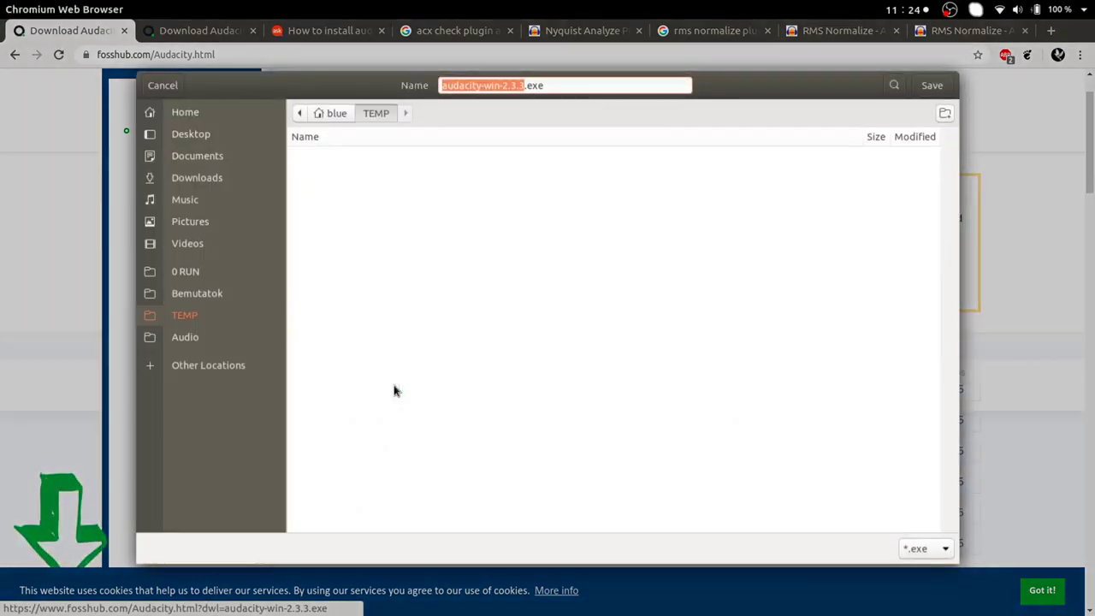
click(195, 178)
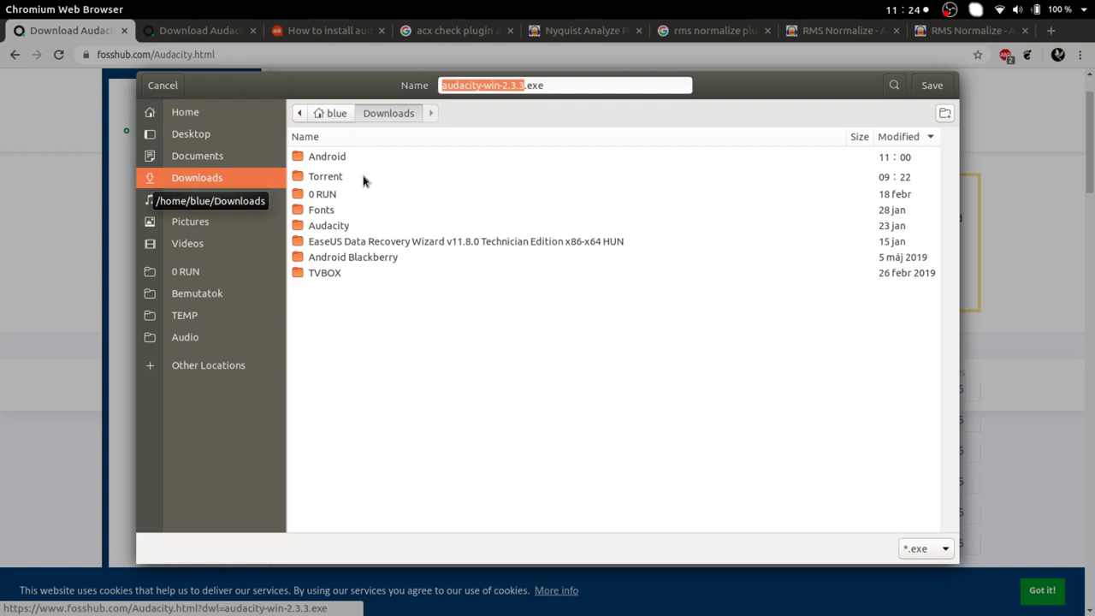
click(932, 86)
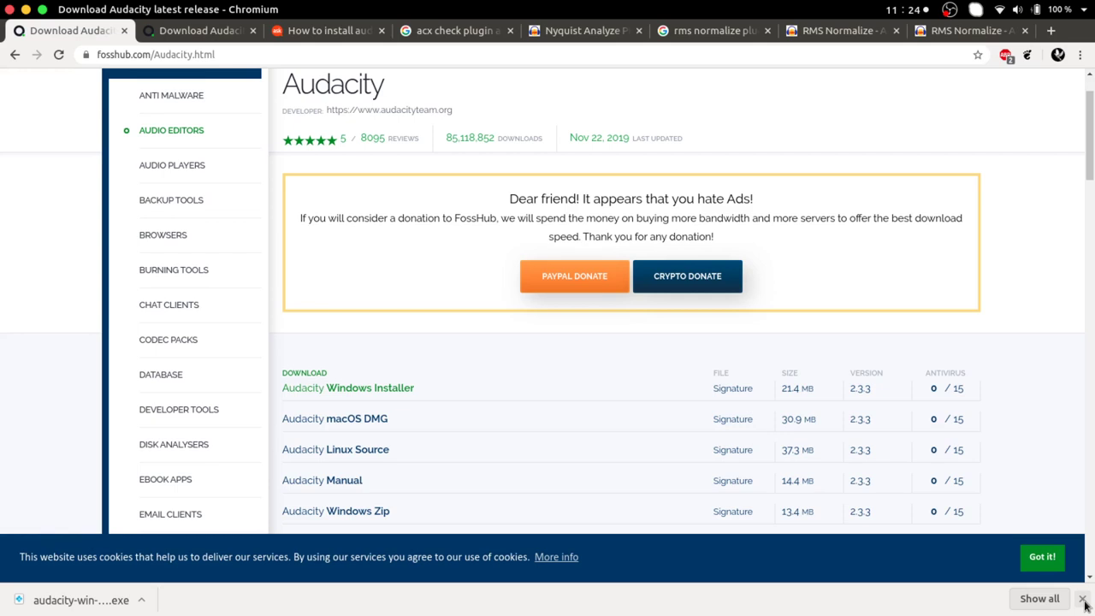
click(1083, 601)
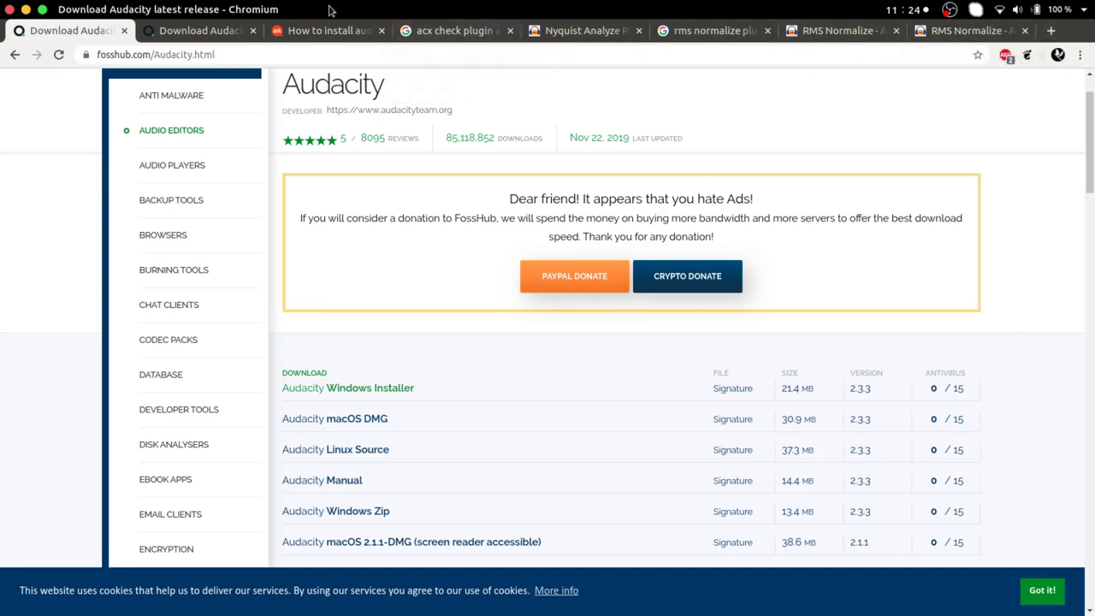
Step: Search the web for "audacity sudo install" in a new browser tab
click(1050, 30)
click(444, 306)
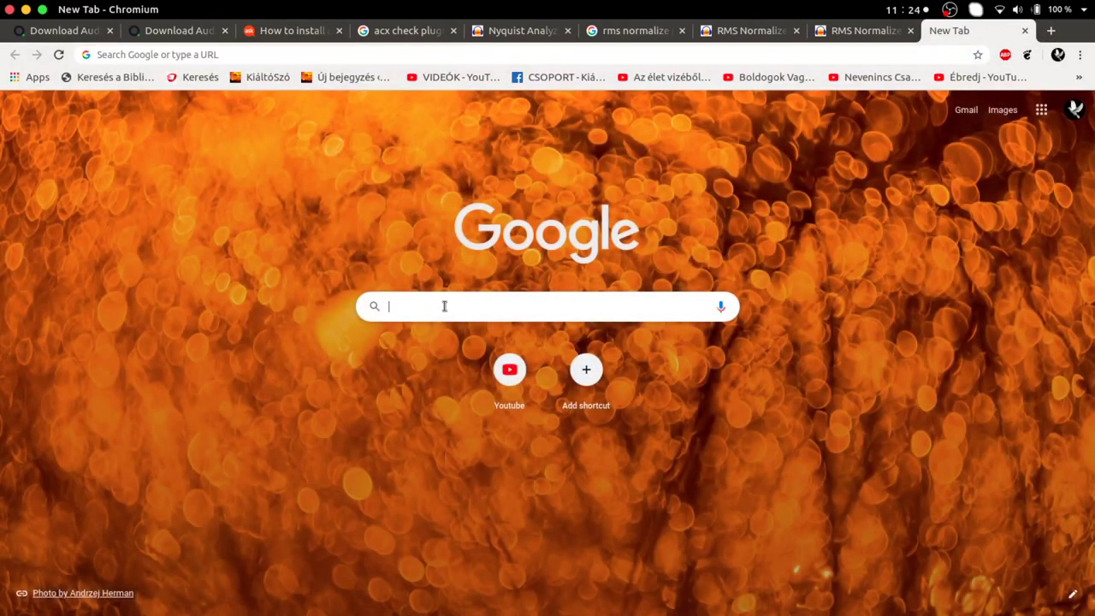
text(audav)
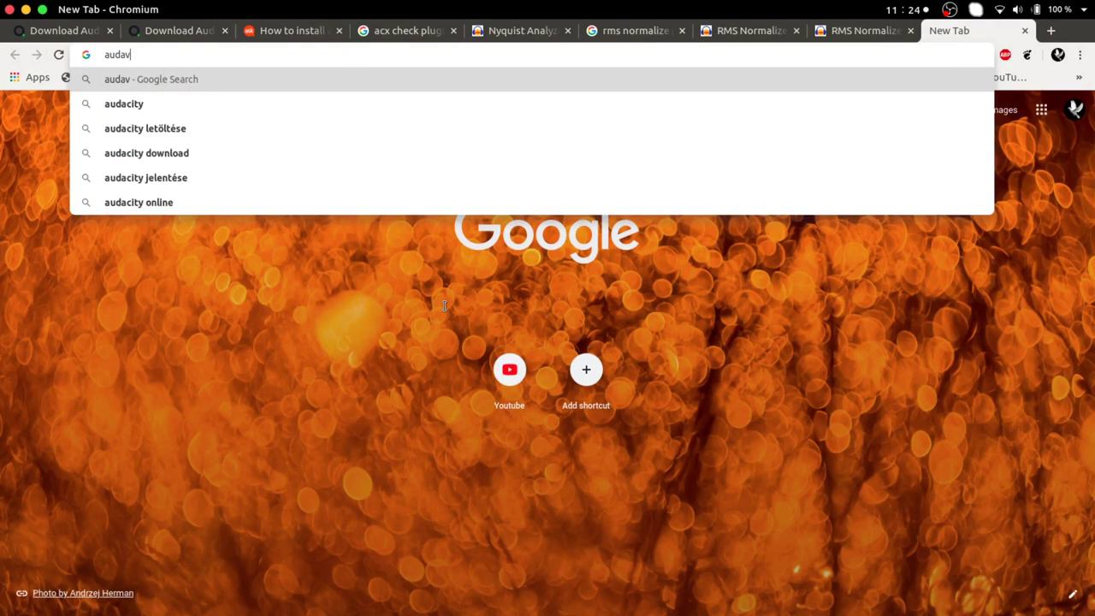
key(BackSpace)
text(city )
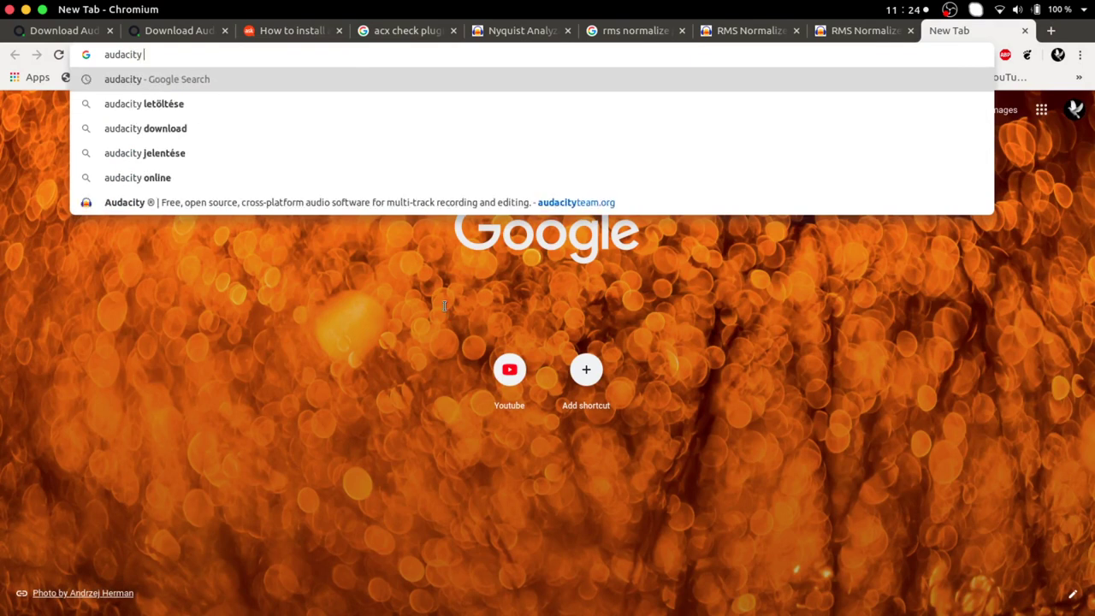
text(sudo install)
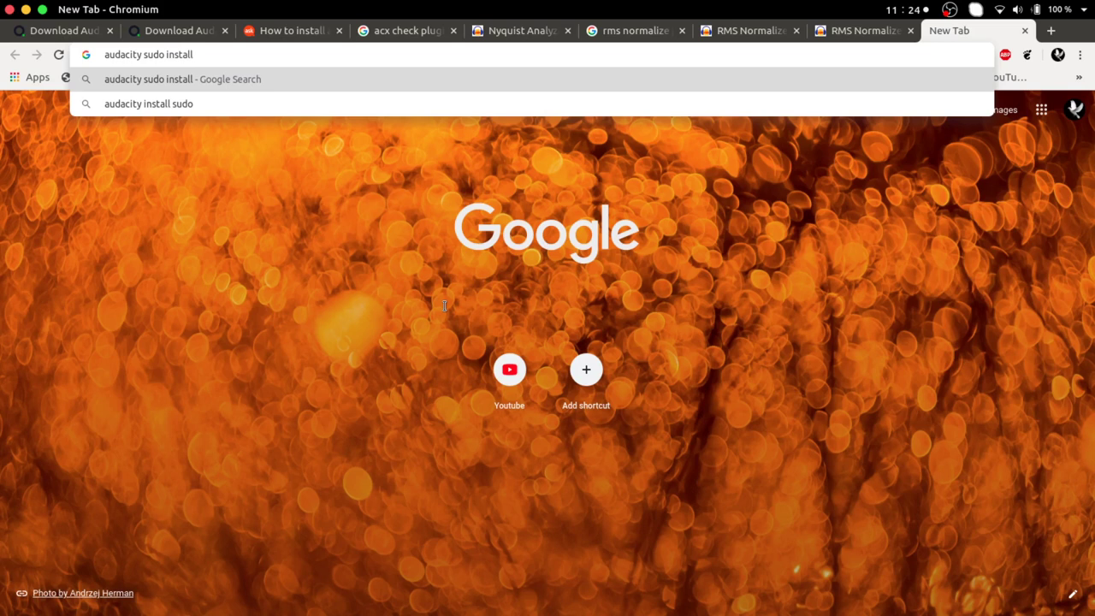
key(Return)
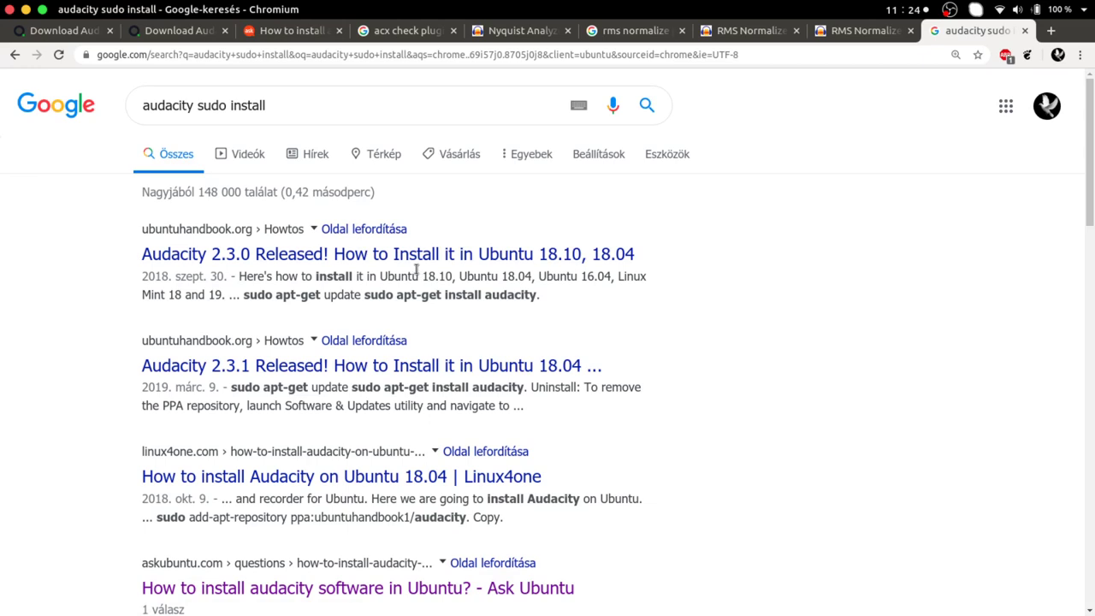
Step: Open the Ask Ubuntu result "How to install audacity software in Ubuntu?" and find the answer with the install command
scroll(647, 537, down, 1)
scroll(647, 537, down, 2)
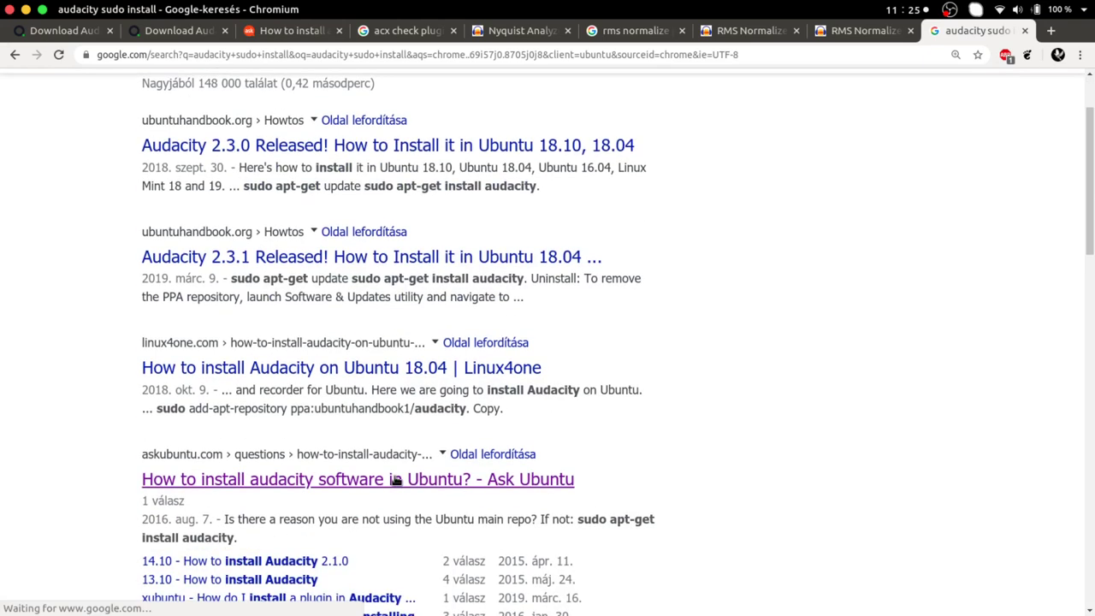
click(457, 477)
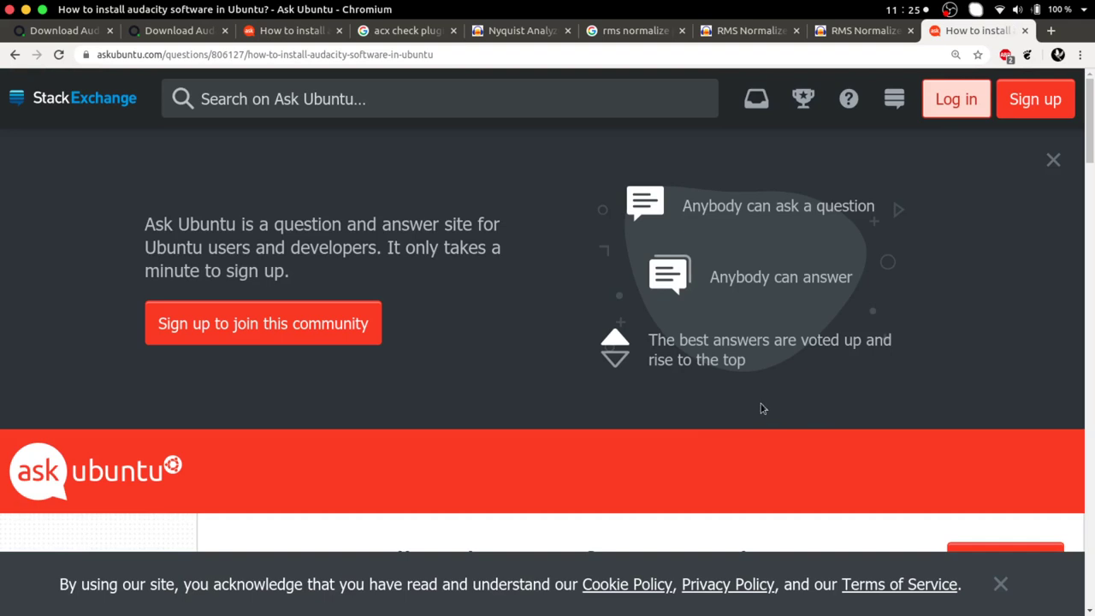
scroll(789, 399, down, 3)
scroll(792, 401, down, 8)
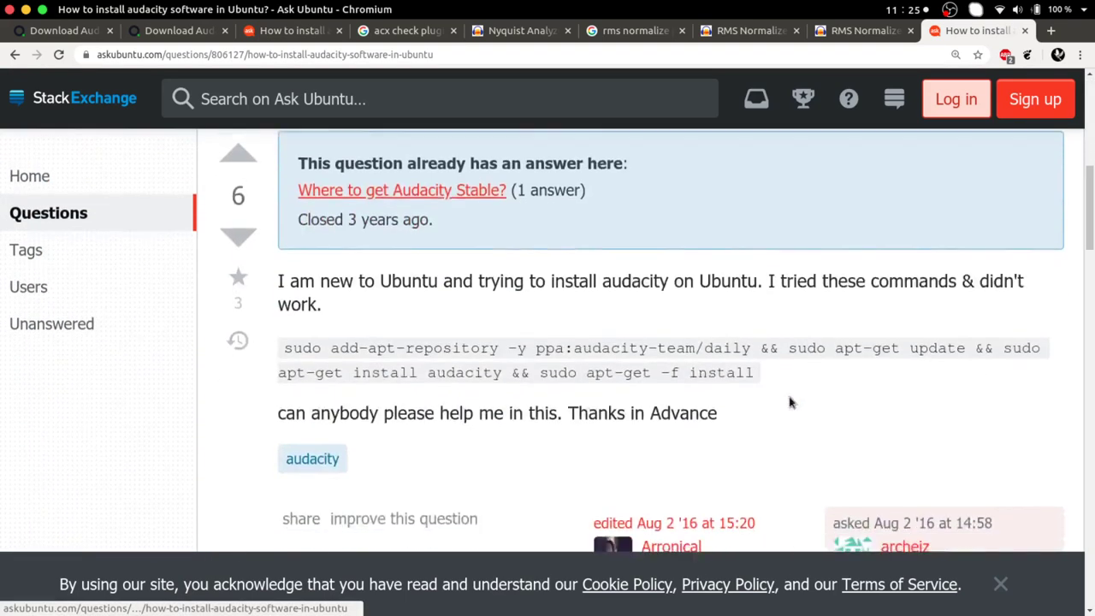
scroll(788, 402, down, 2)
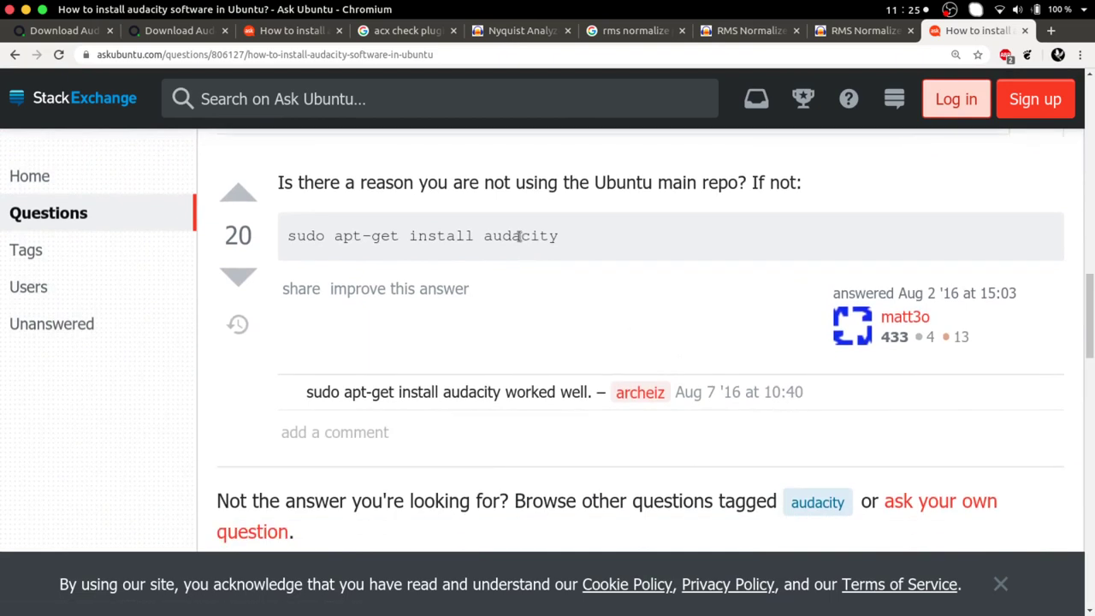
Step: Copy only the command "sudo apt-get install audacity" from the answer, leaving out the sentence above it
triple_click(519, 236)
click(632, 252)
drag(558, 236, 265, 240)
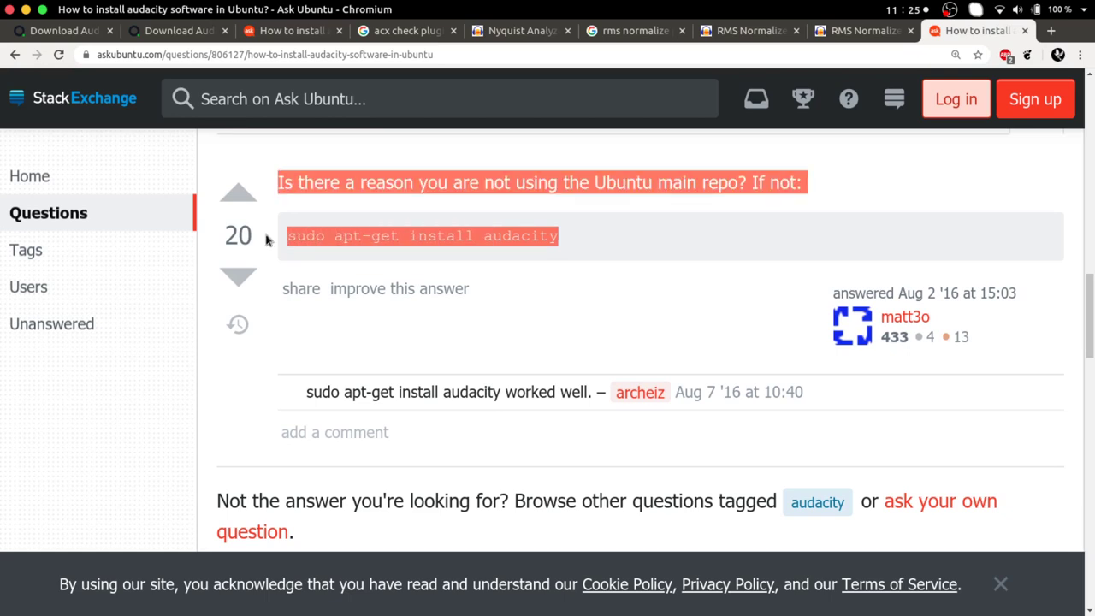
click(558, 236)
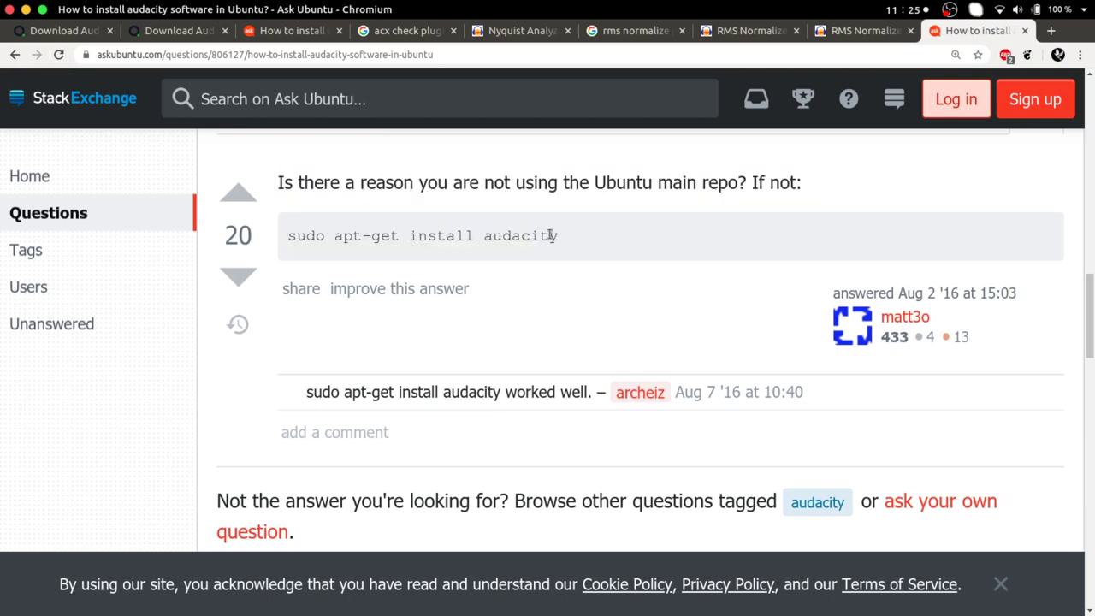
drag(558, 236, 286, 246)
key(ctrl+c)
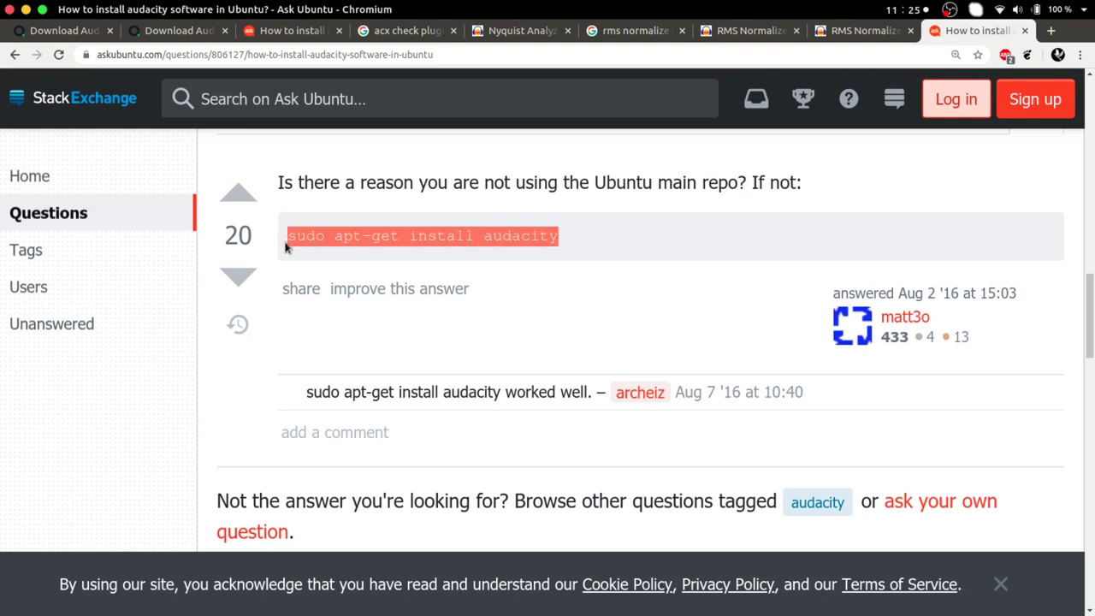
Step: Run the copied command "sudo apt-get install audacity" in a new Terminal window, enter the sudo password, and close the terminal when it finishes
key(ctrl+alt+t)
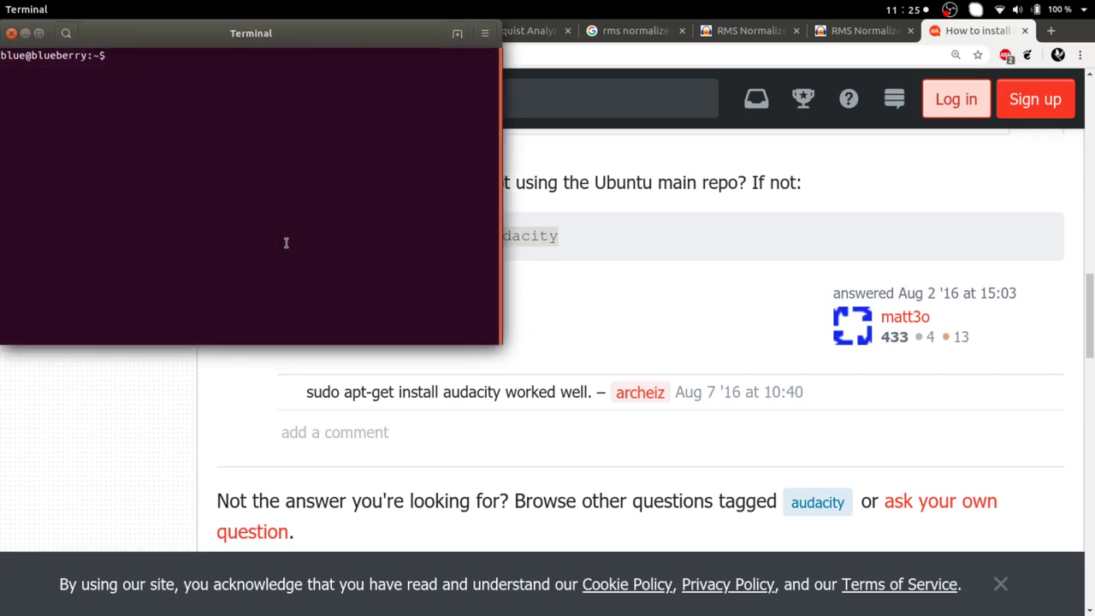
key(ctrl+shift+v)
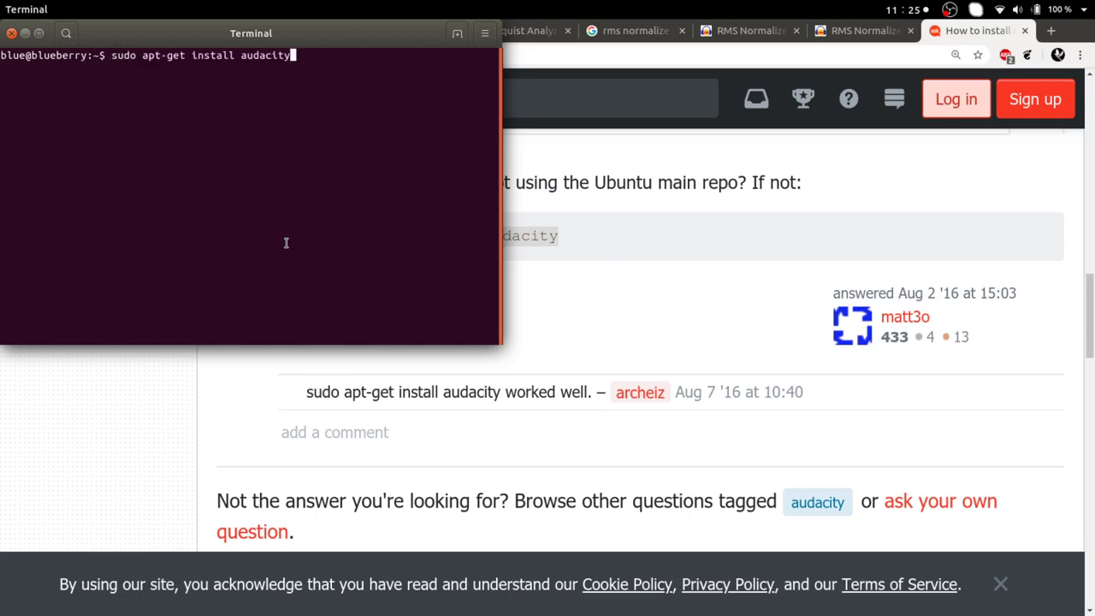
key(Return)
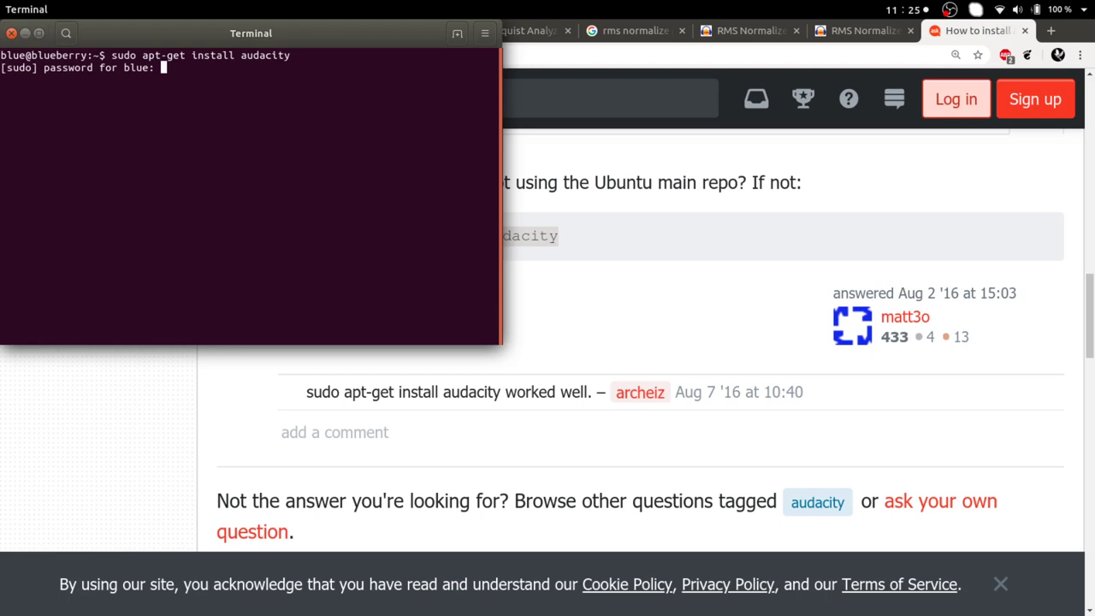
key(Return)
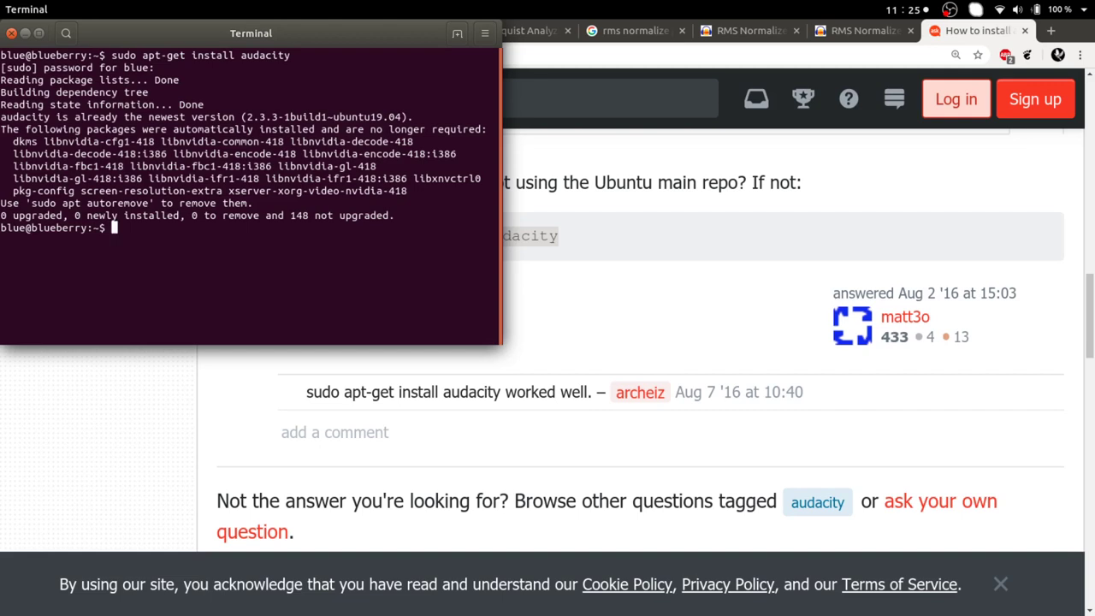
click(10, 33)
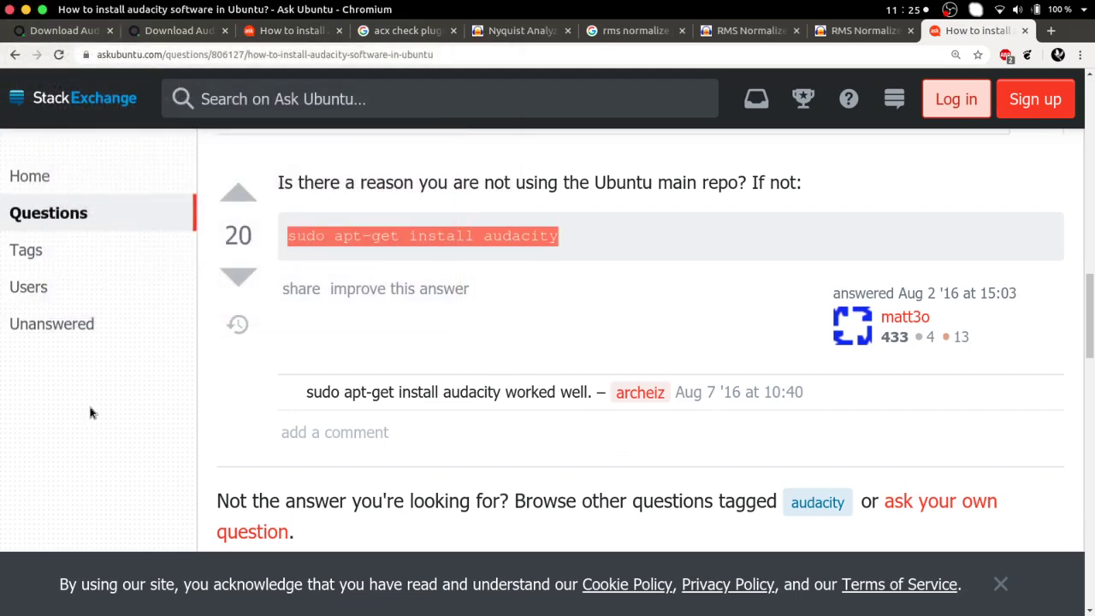
Step: Check the Downloads folder in the file manager for the downloaded Audacity installer, and close the window
mouse_move(3, 336)
click(22, 76)
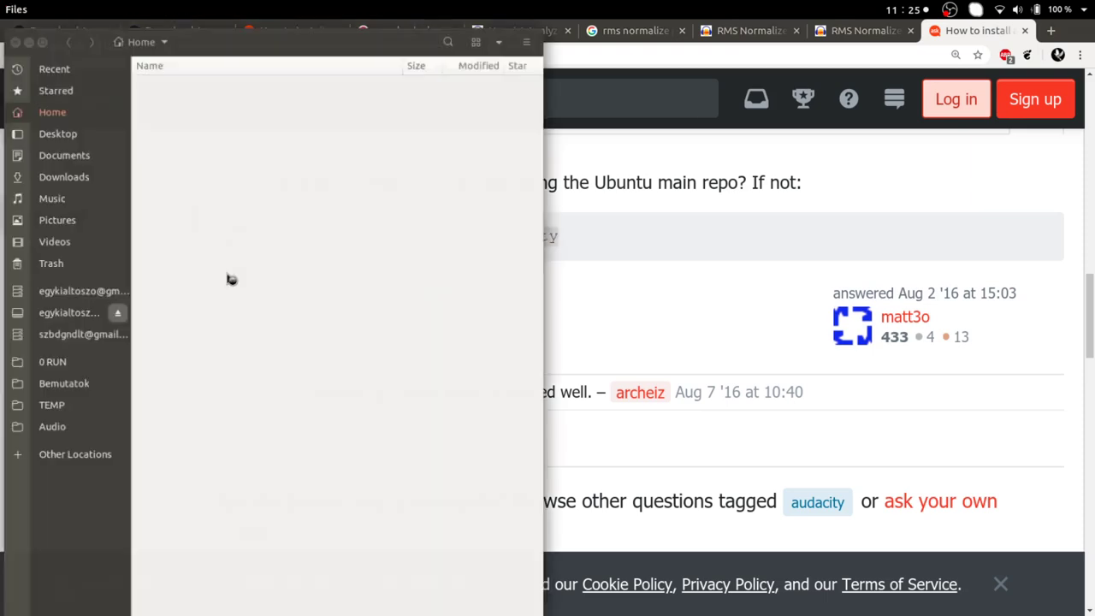
click(61, 170)
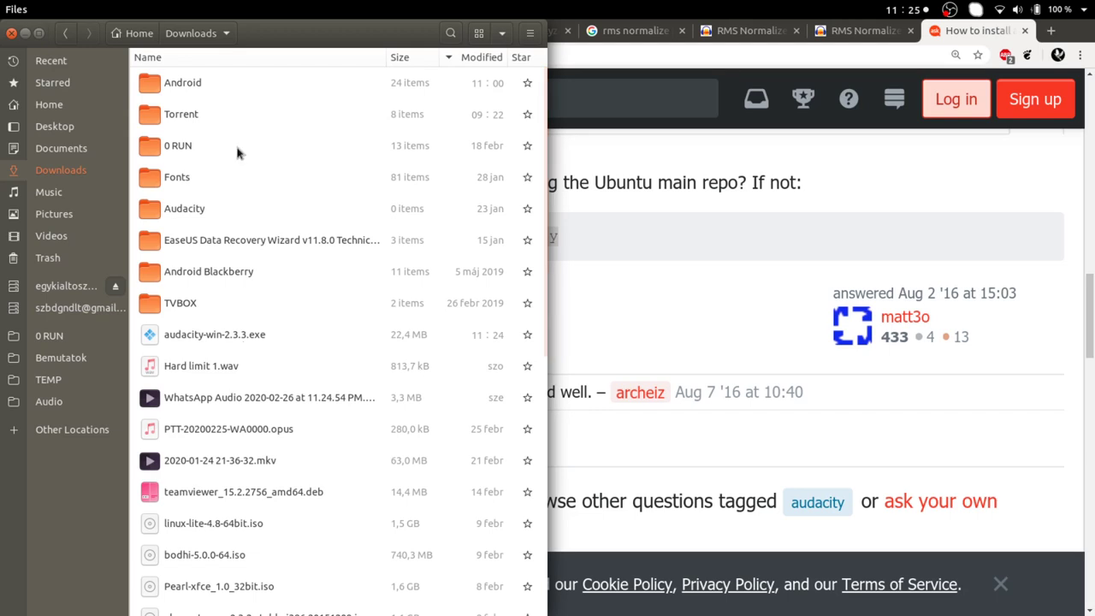
click(11, 33)
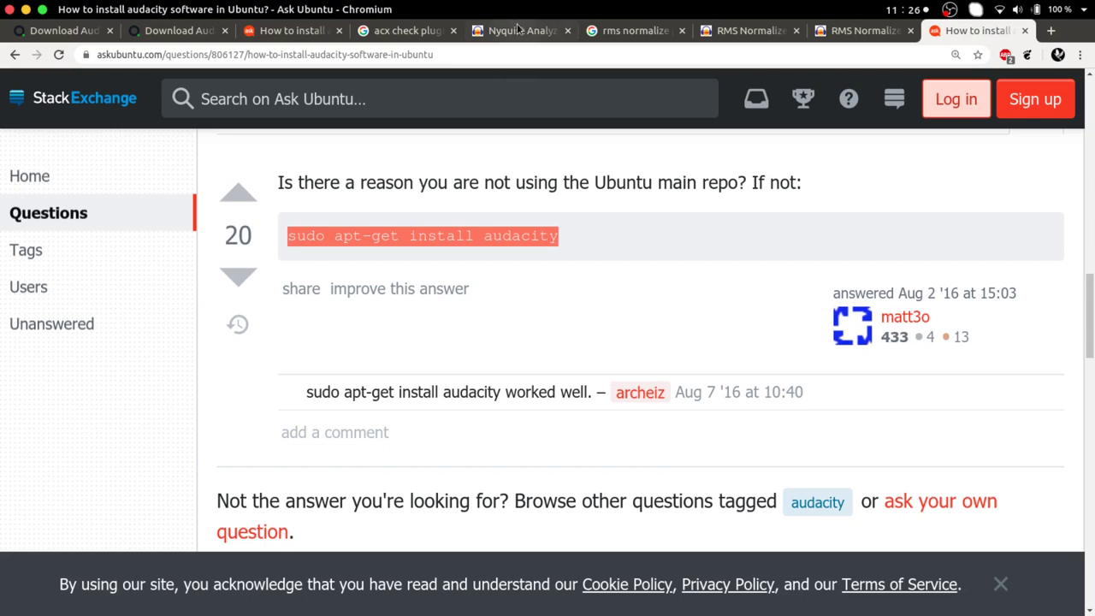
Step: Go from the open "acx check plugin audacity download" search results to the Audacity Wiki page on Nyquist Analyze Plug-ins
click(404, 34)
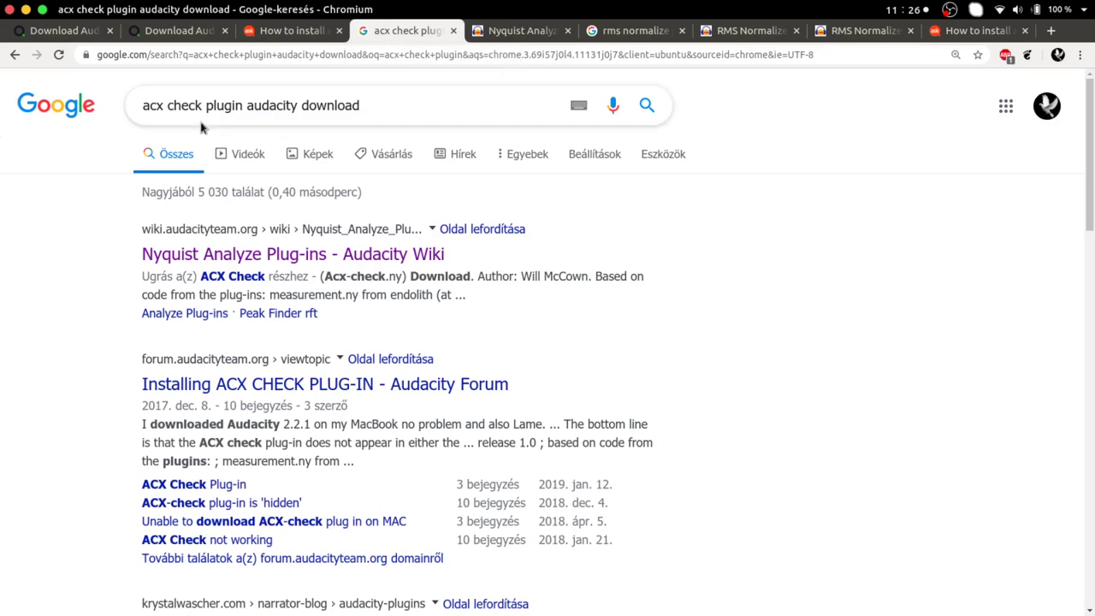
click(378, 105)
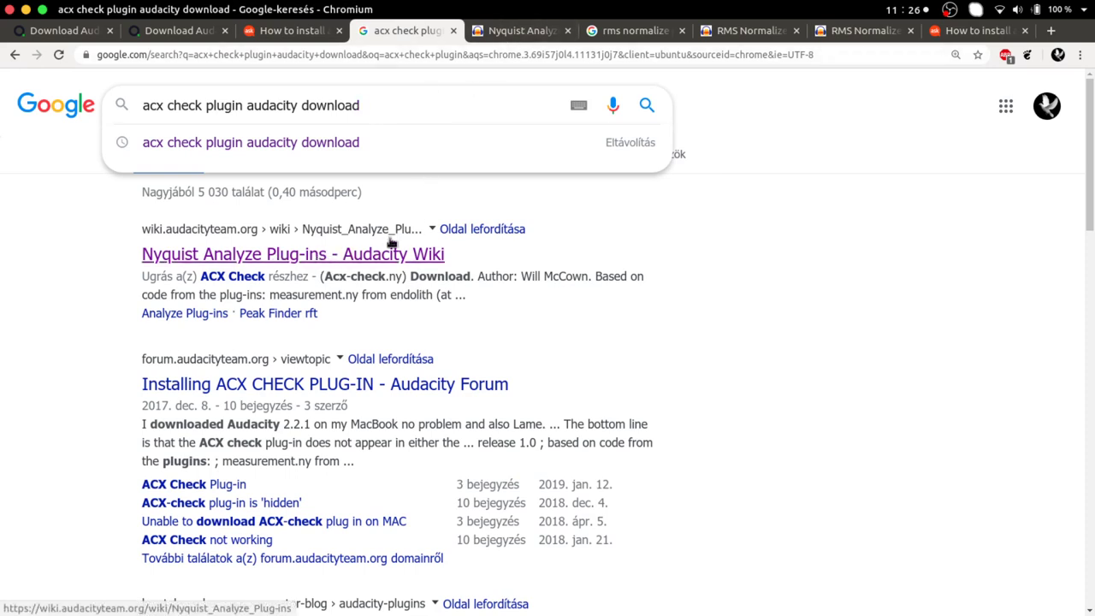
key(ctrl+Tab)
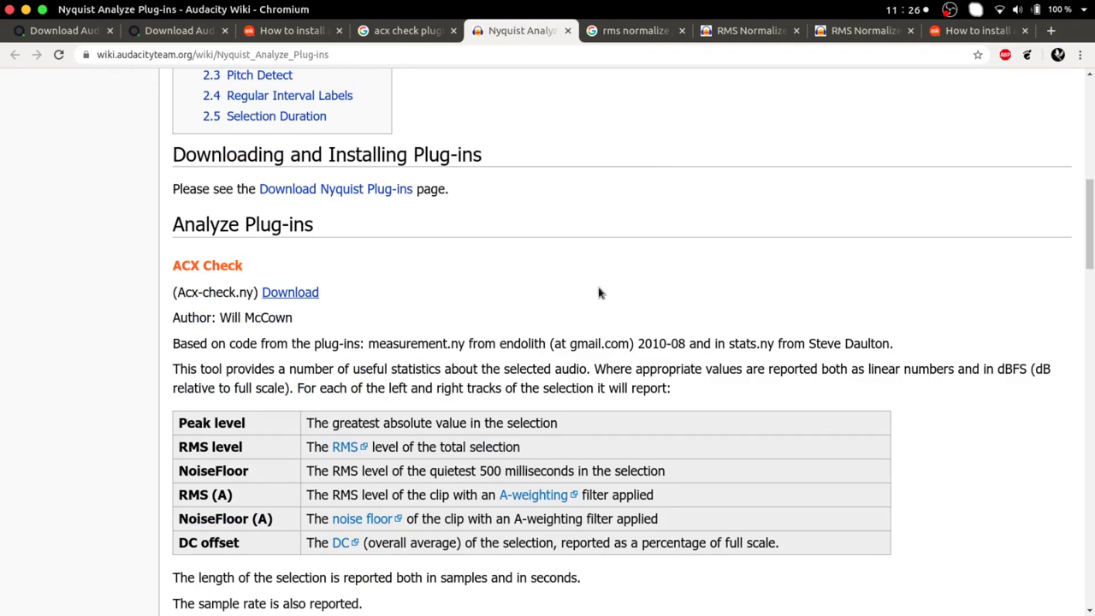
Step: Download the ACX Check plug-in file Acx-check.ny from the Analyze Plug-ins section into the Downloads folder
scroll(479, 256, up, 7)
scroll(477, 260, down, 4)
scroll(477, 261, up, 1)
scroll(477, 261, down, 6)
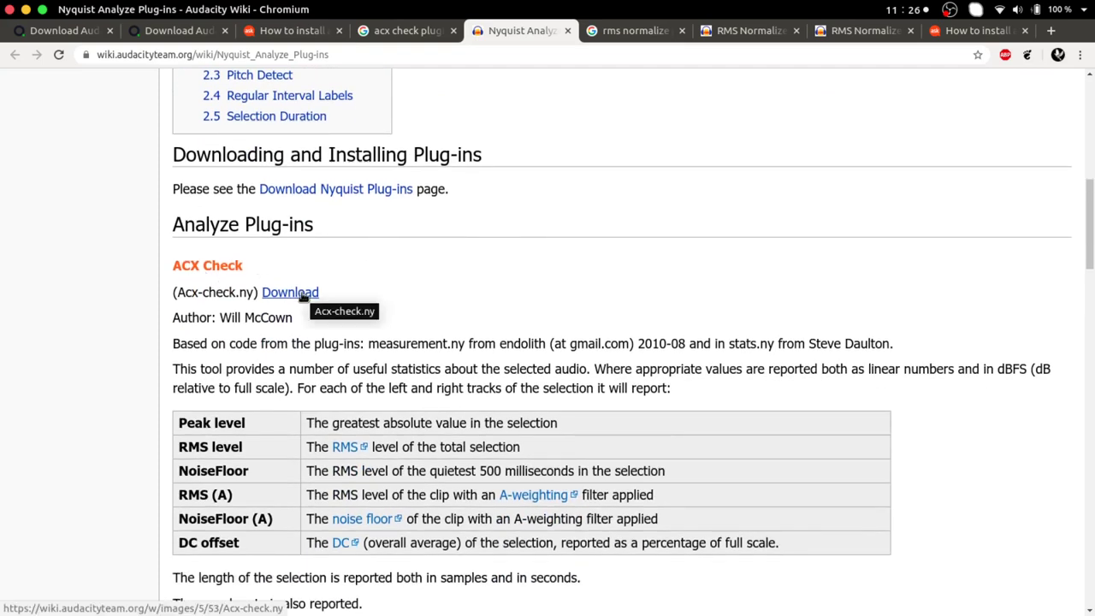
click(302, 296)
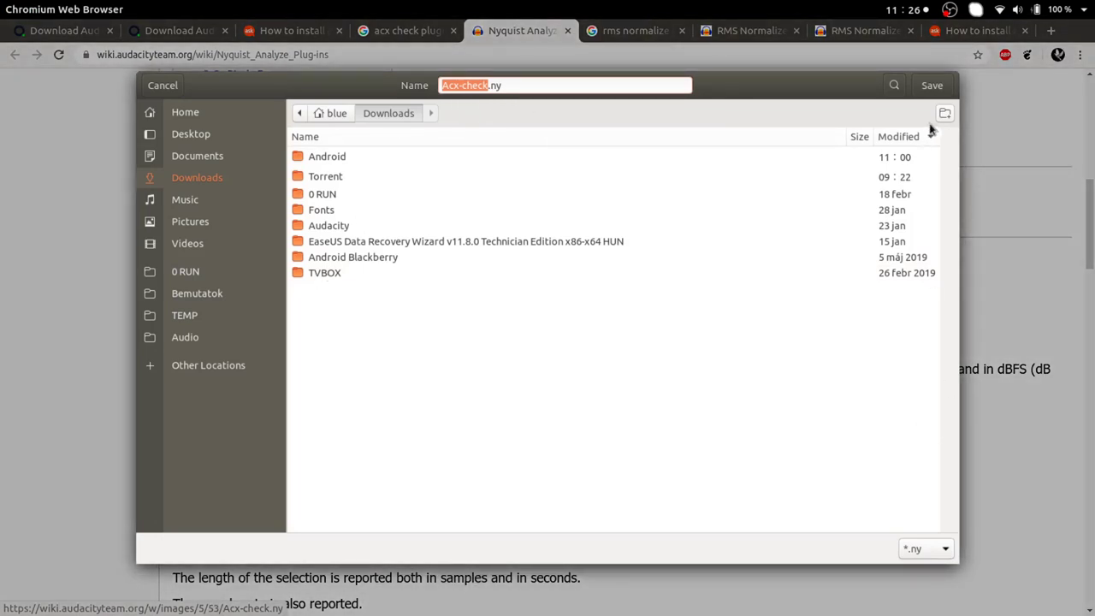
click(930, 89)
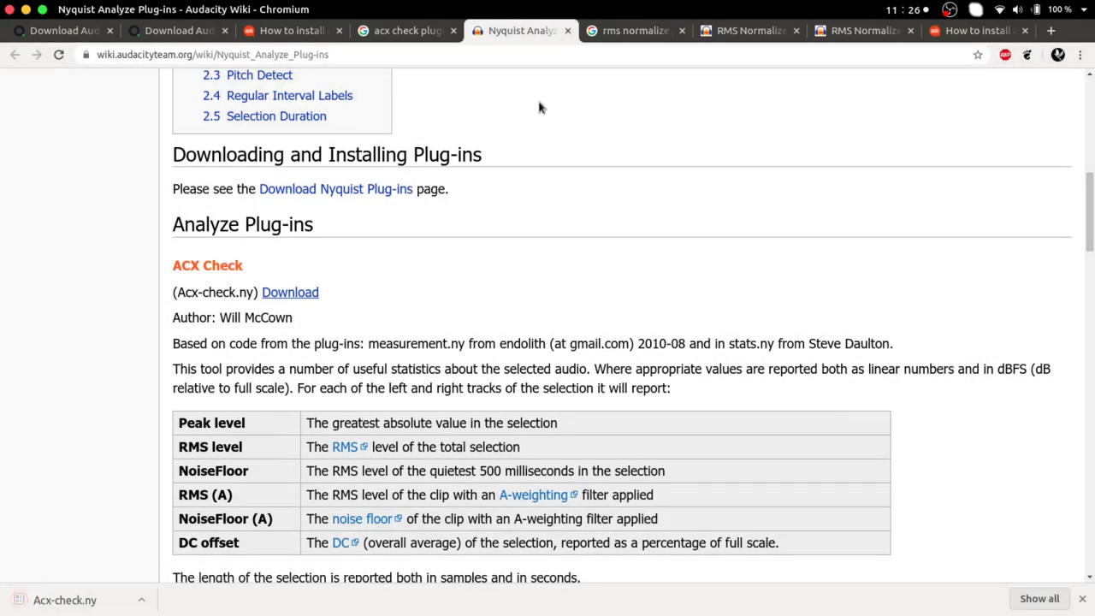
Step: Open the Audacity Forum topic "RMS Normalize" from the "rms normalize plugin download" results and close the two duplicate RMS Normalize tabs
click(613, 36)
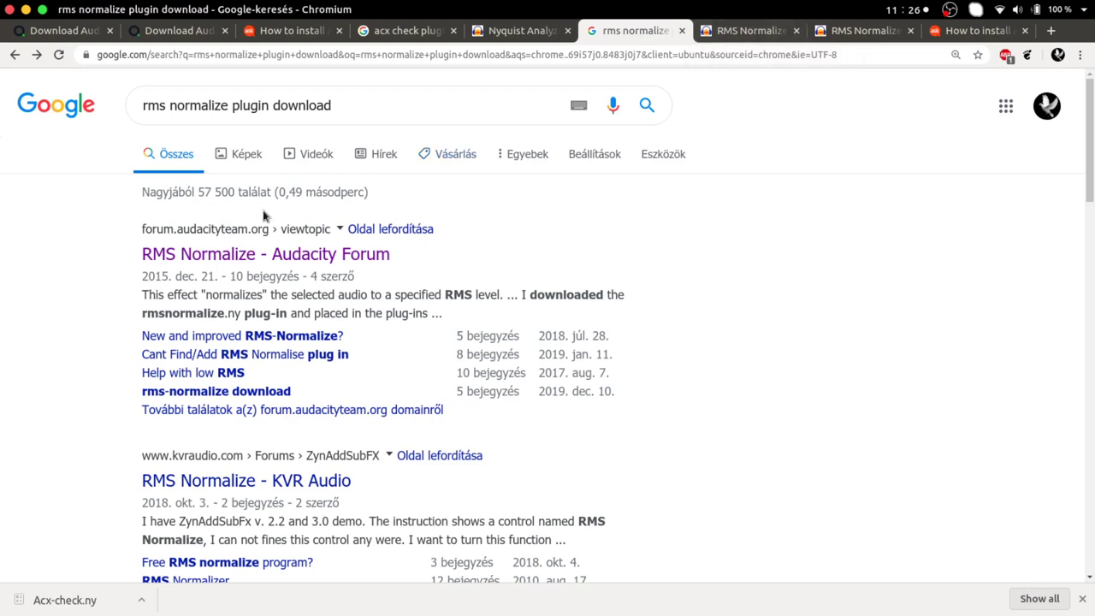
click(257, 252)
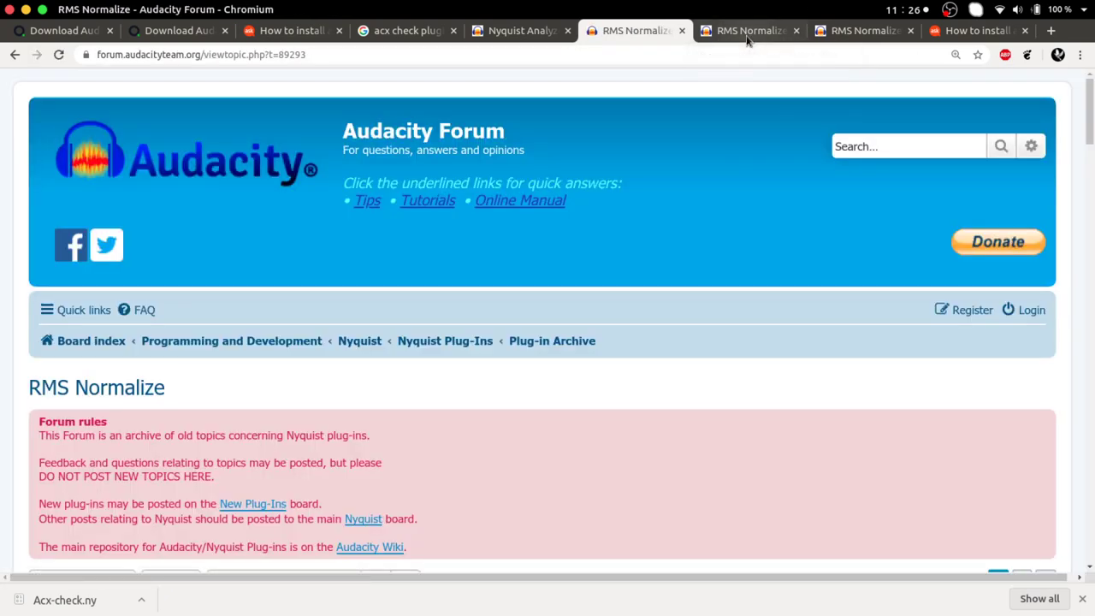
middle_click(746, 40)
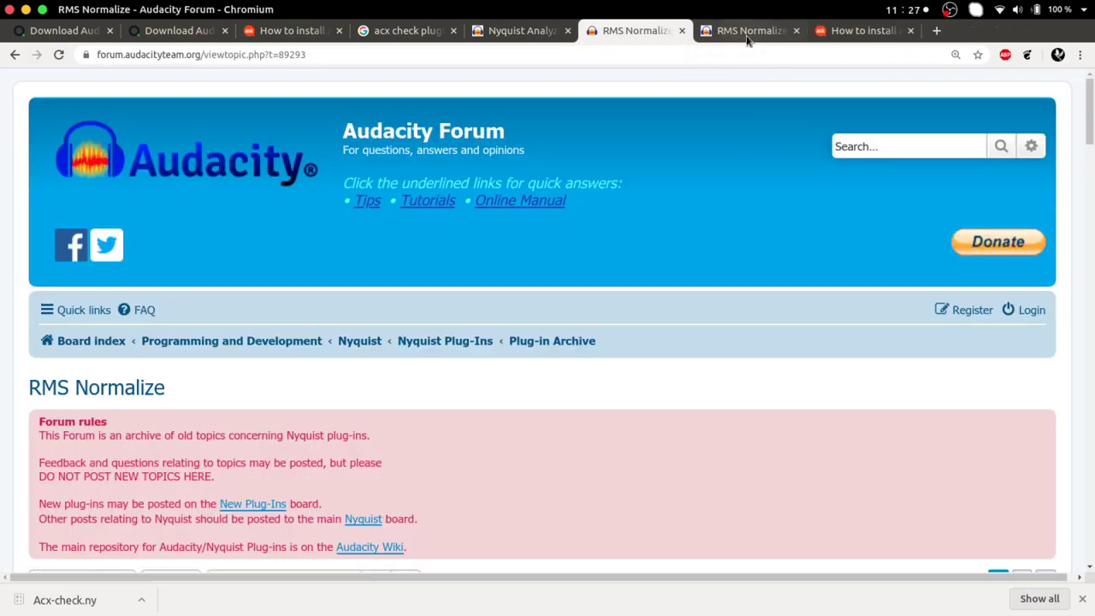
middle_click(747, 41)
Step: Find the update note under the installation instructions and open the linked topic with the version for Audacity 2.1.3 or later
scroll(548, 445, down, 5)
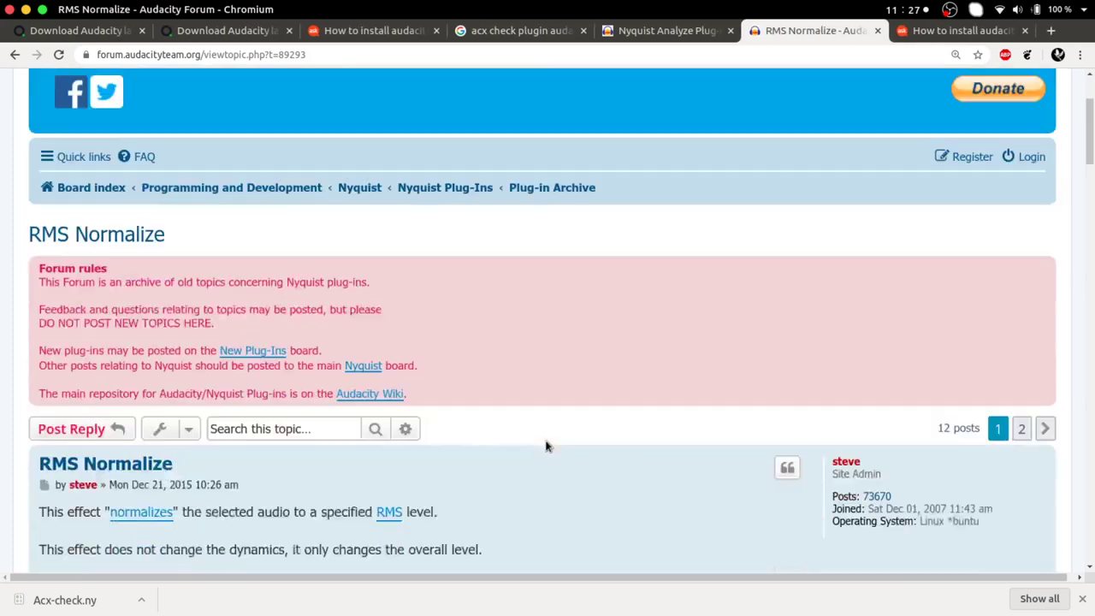
scroll(554, 431, down, 2)
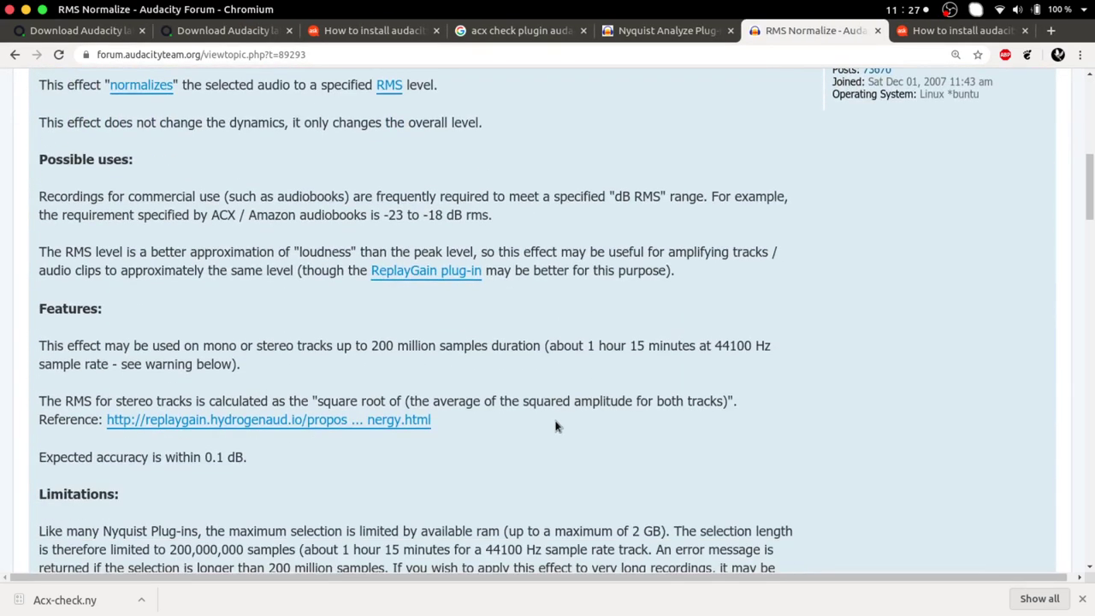
scroll(554, 426, down, 1)
scroll(551, 416, down, 3)
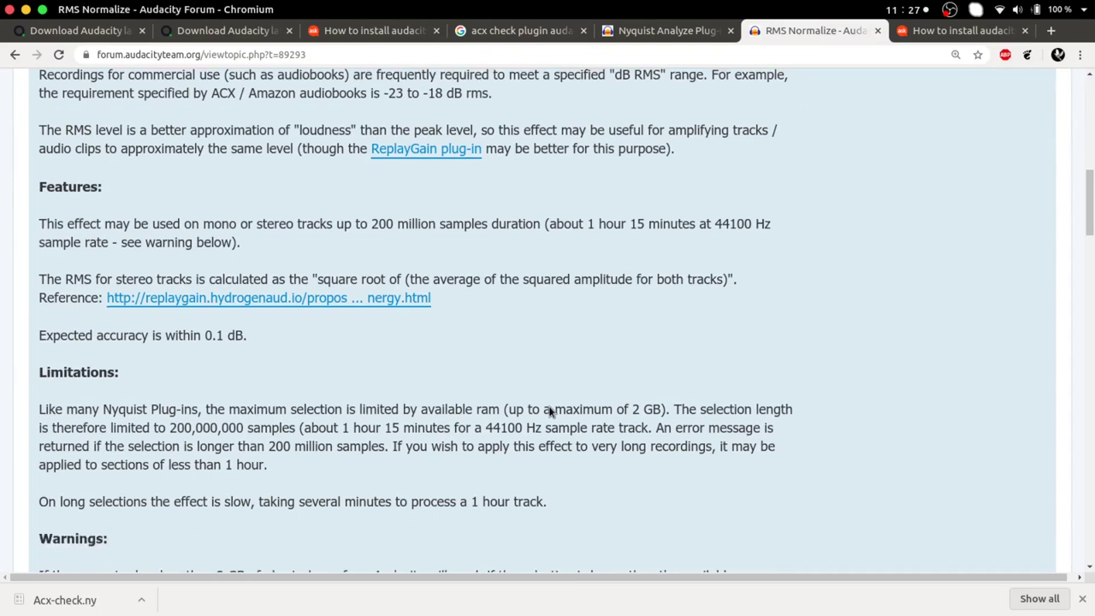
scroll(550, 412, down, 2)
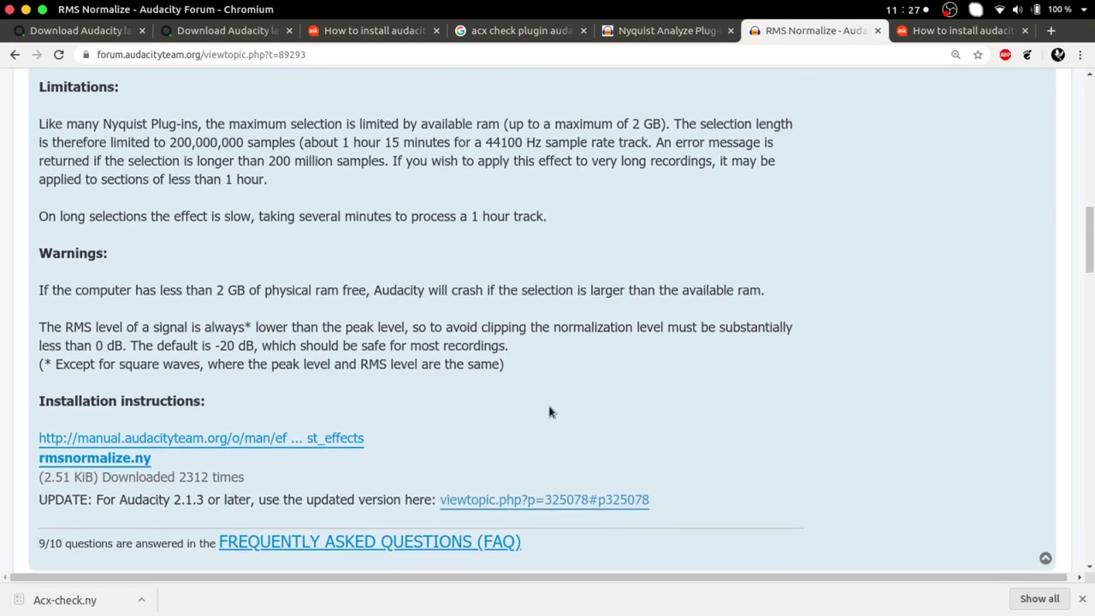
scroll(550, 412, down, 1)
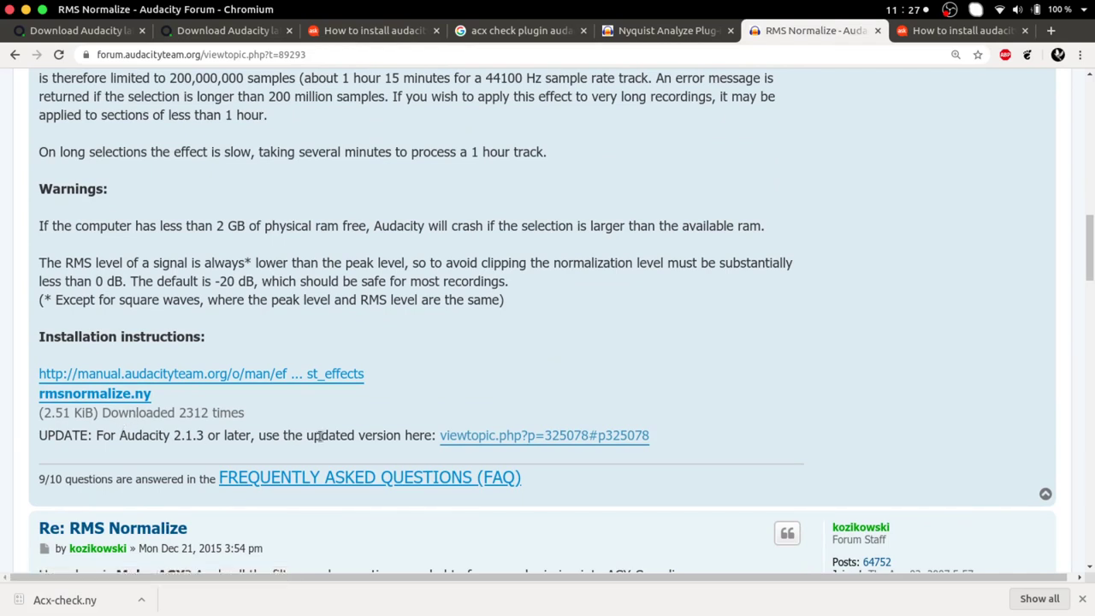
click(526, 438)
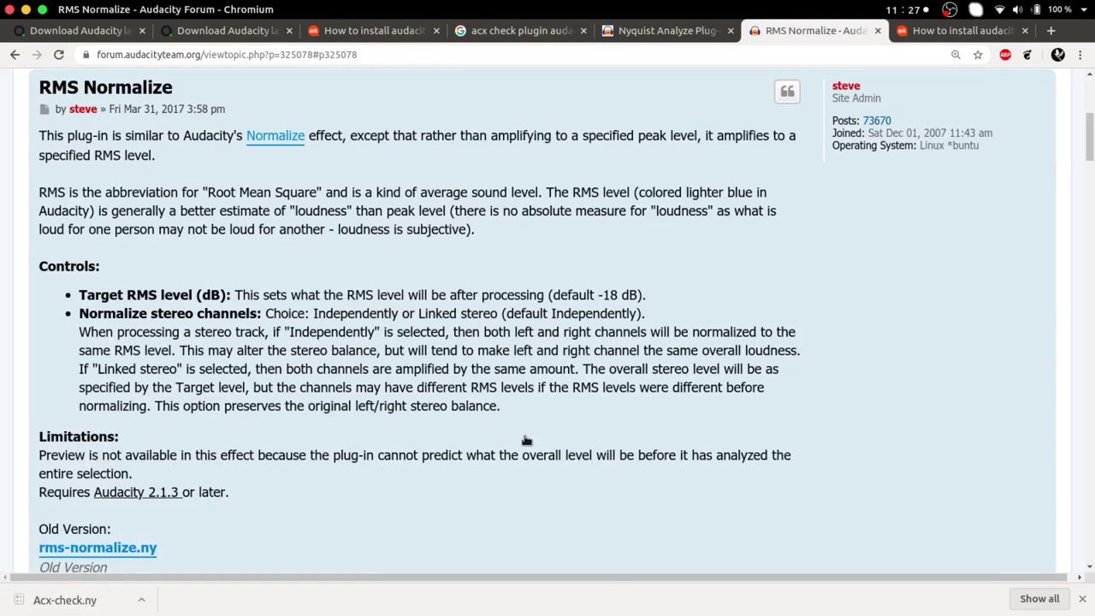
Step: Download the latest version (2.3.0-1) of rms-normalize.ny from the forum post into the Downloads folder
scroll(534, 419, down, 3)
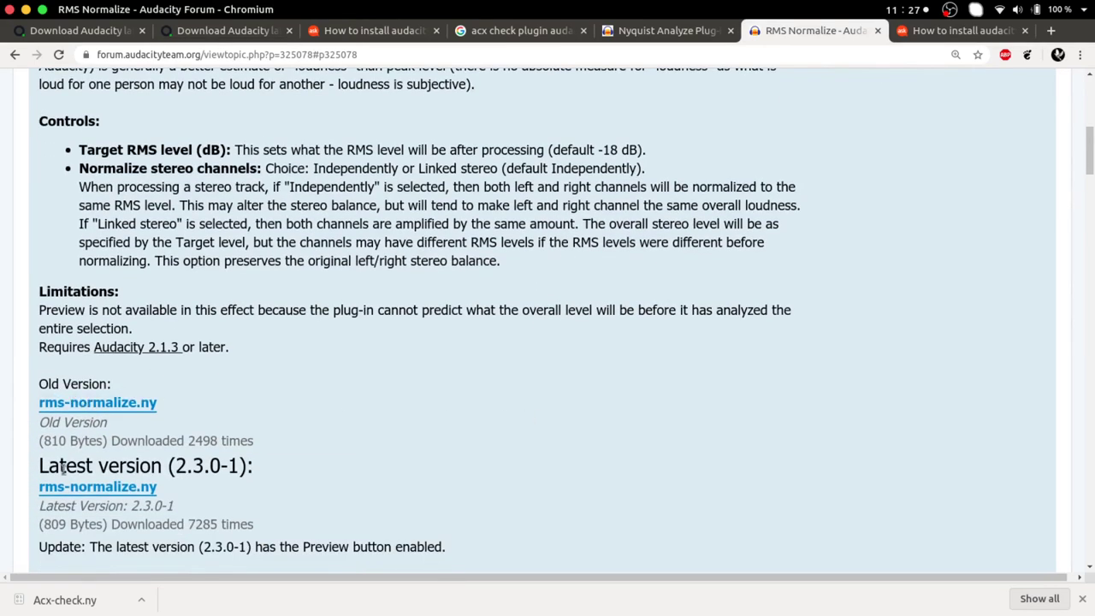
scroll(440, 482, down, 2)
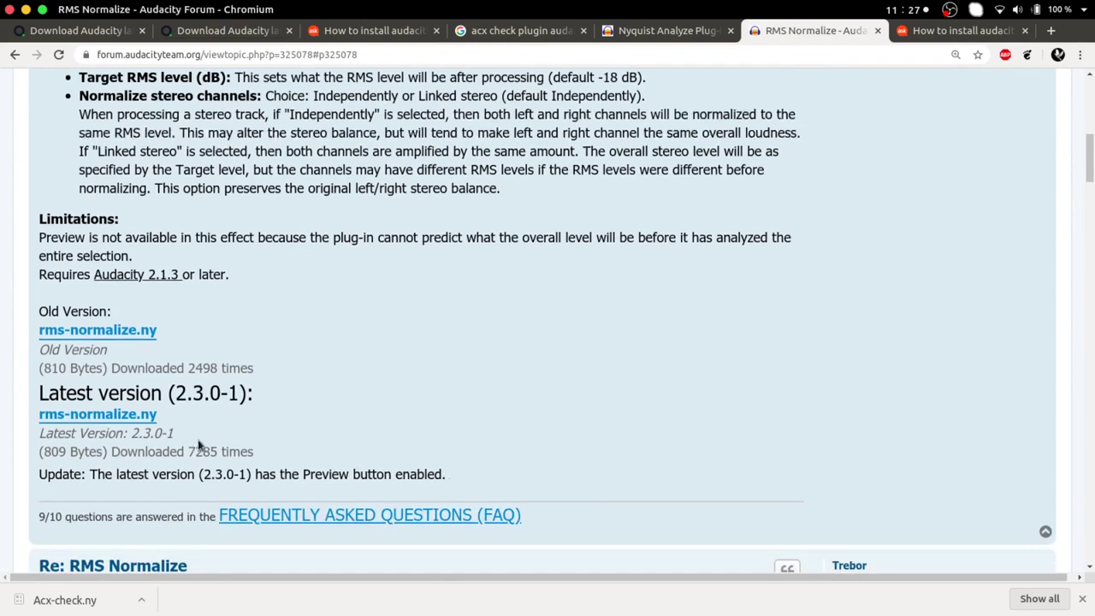
click(144, 417)
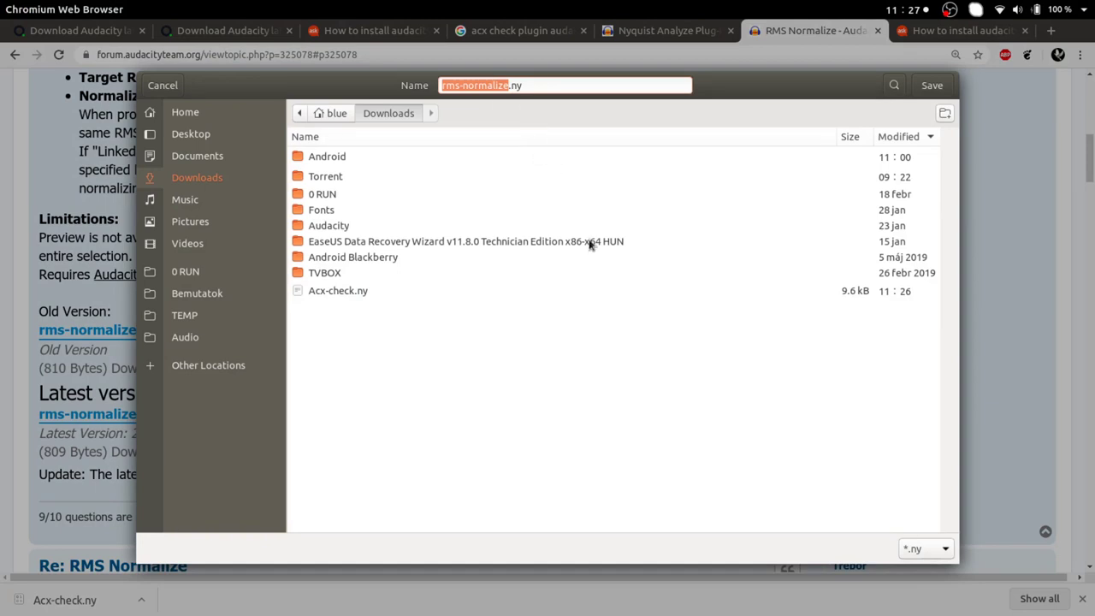
click(933, 87)
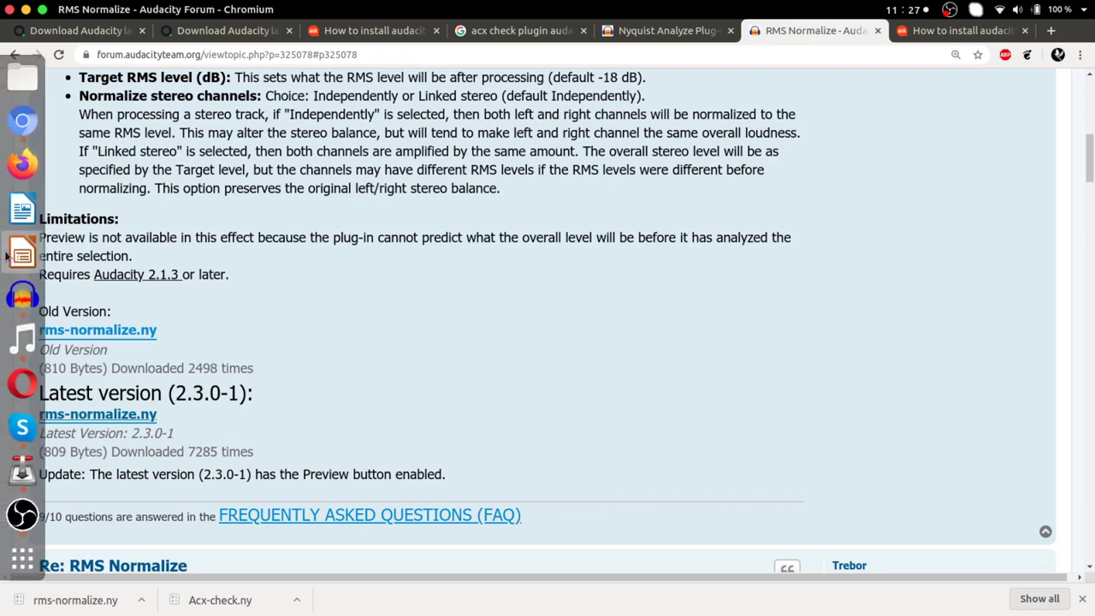
Step: Bring up the file manager windows for the plug-ins and Downloads folders and close both
click(26, 79)
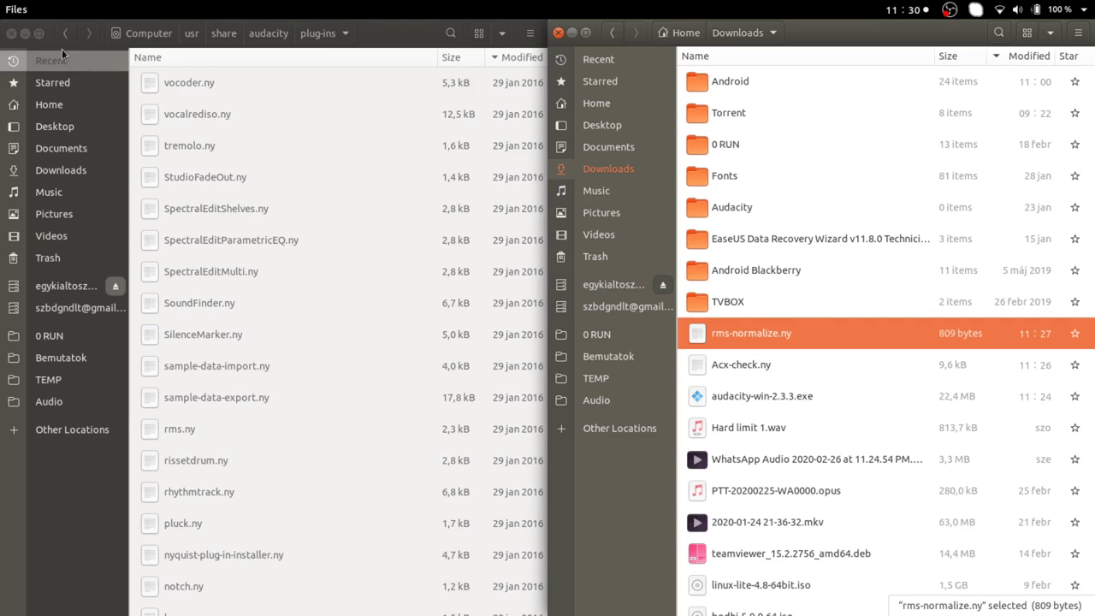
click(558, 33)
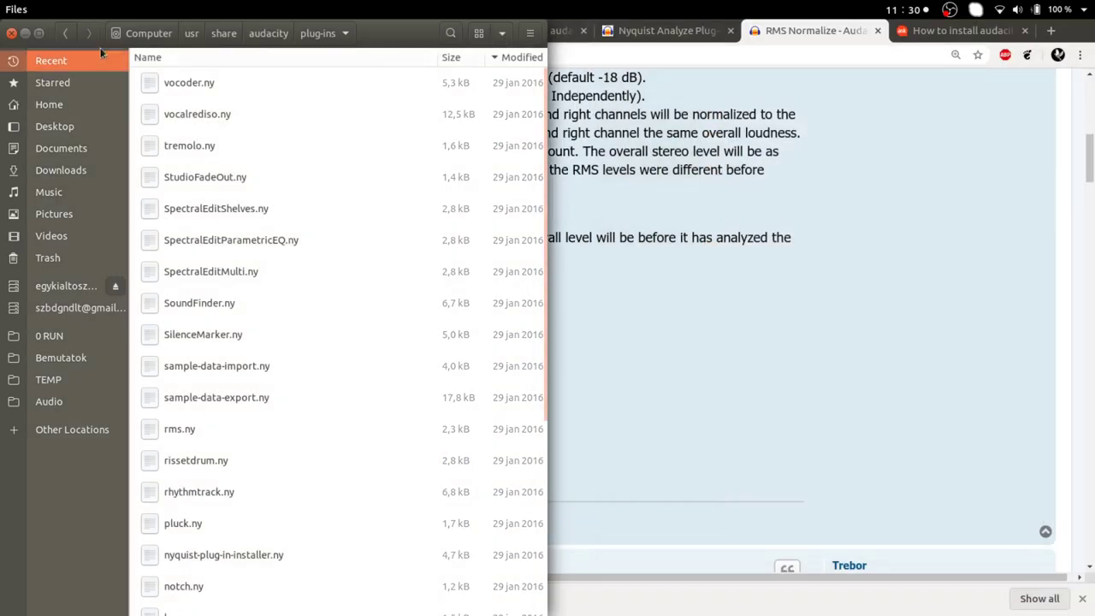
click(11, 32)
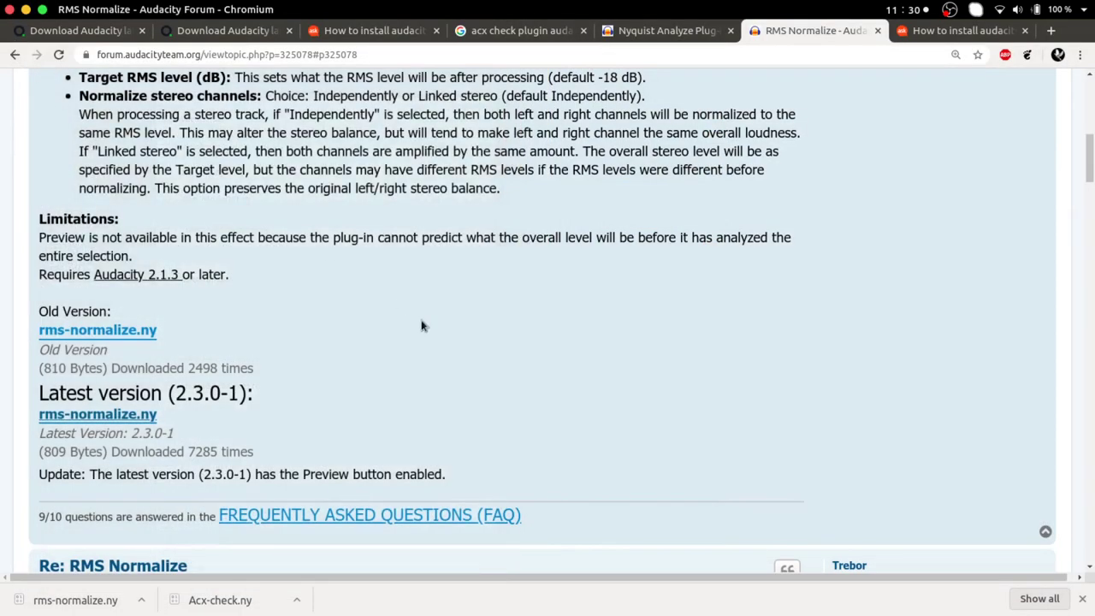
Step: Start the file manager as root with "sudo nautilus" in a new Terminal, enter the sudo password, and snap the window to half the screen
key(ctrl+alt+t)
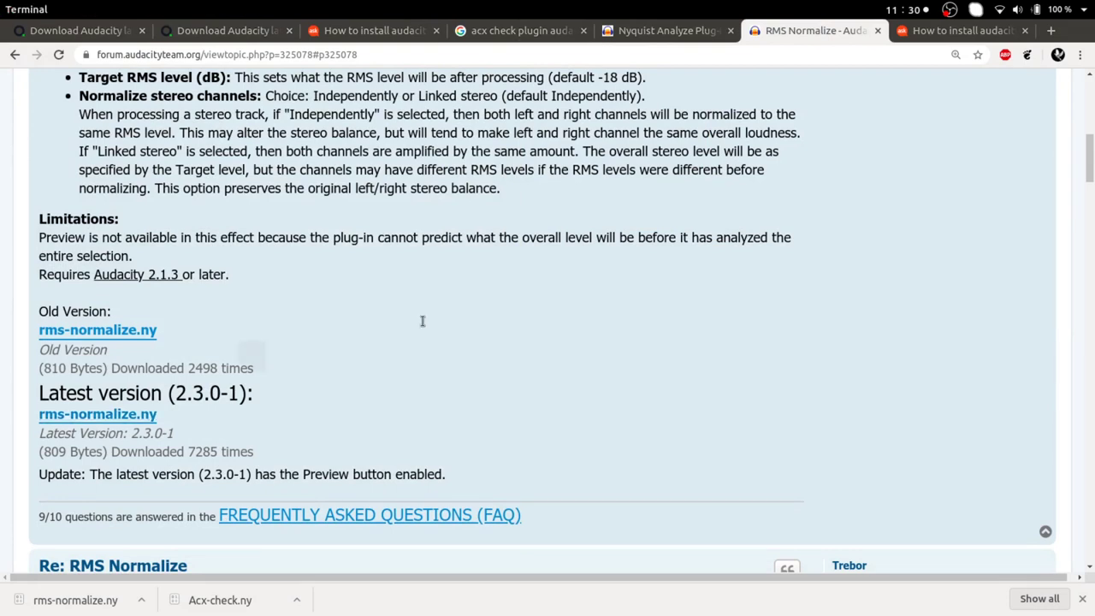
text(sudo na)
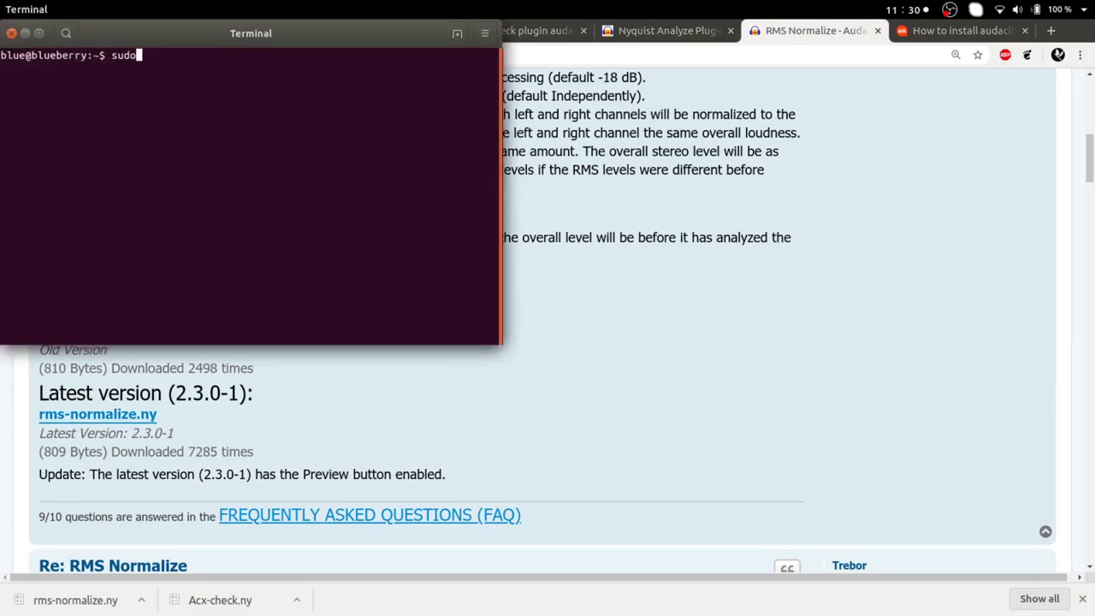
text(utilus)
key(Return)
key(Return)
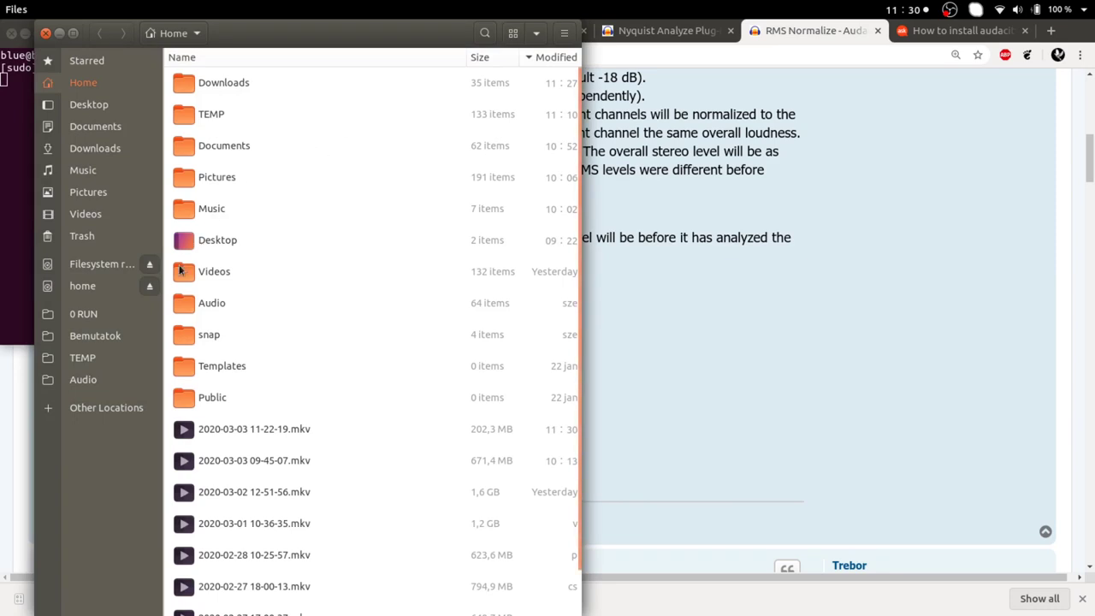
drag(423, 38, 2, 63)
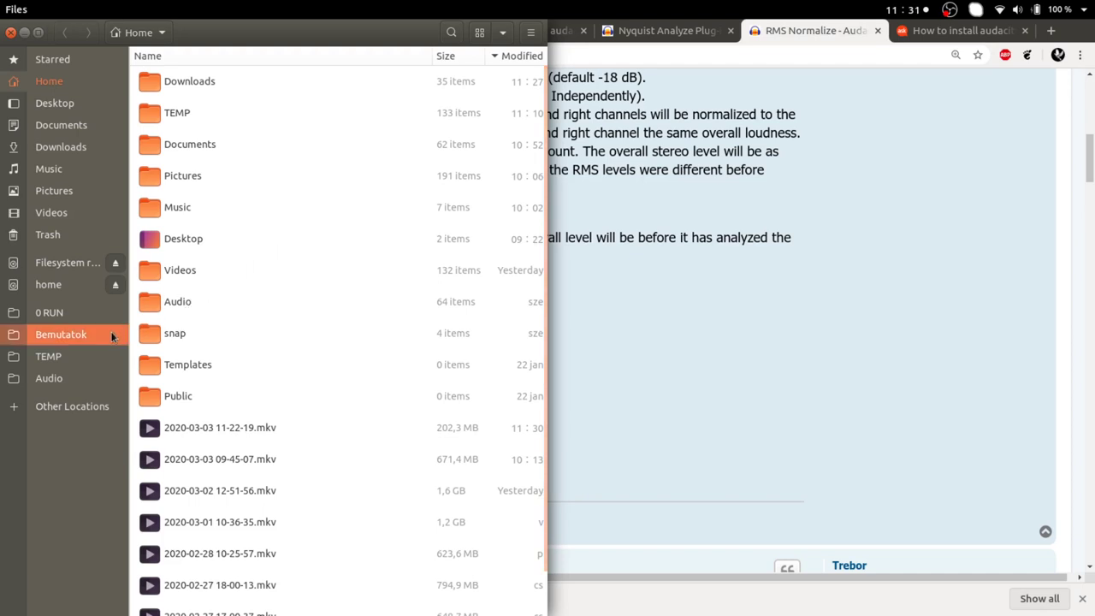
Step: Browse from the computer's root filesystem into the usr folder and its share subfolder
click(60, 405)
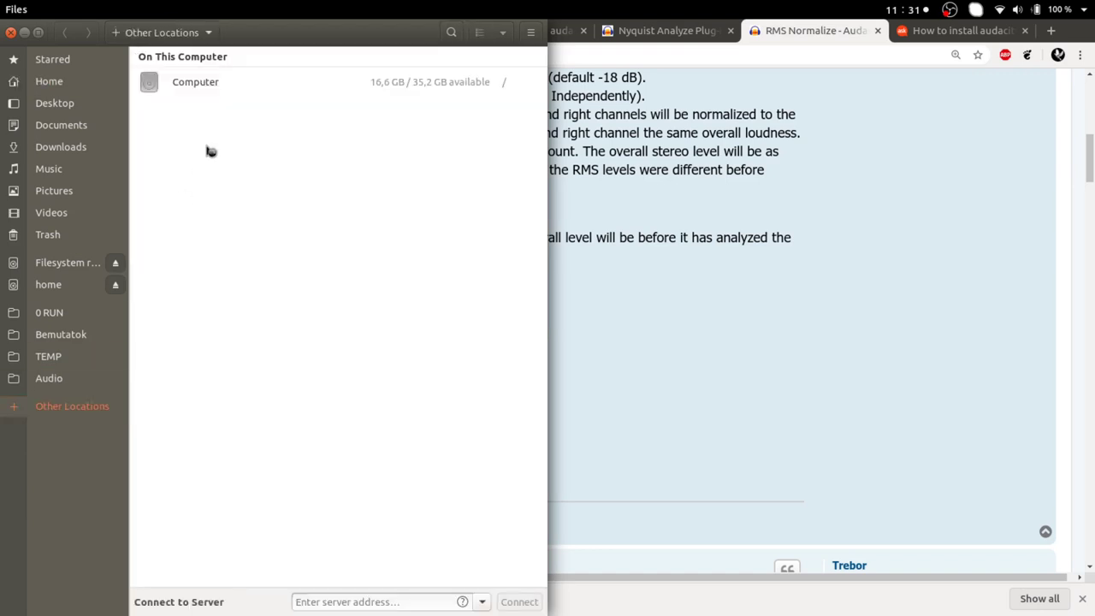
click(206, 85)
scroll(223, 415, down, 5)
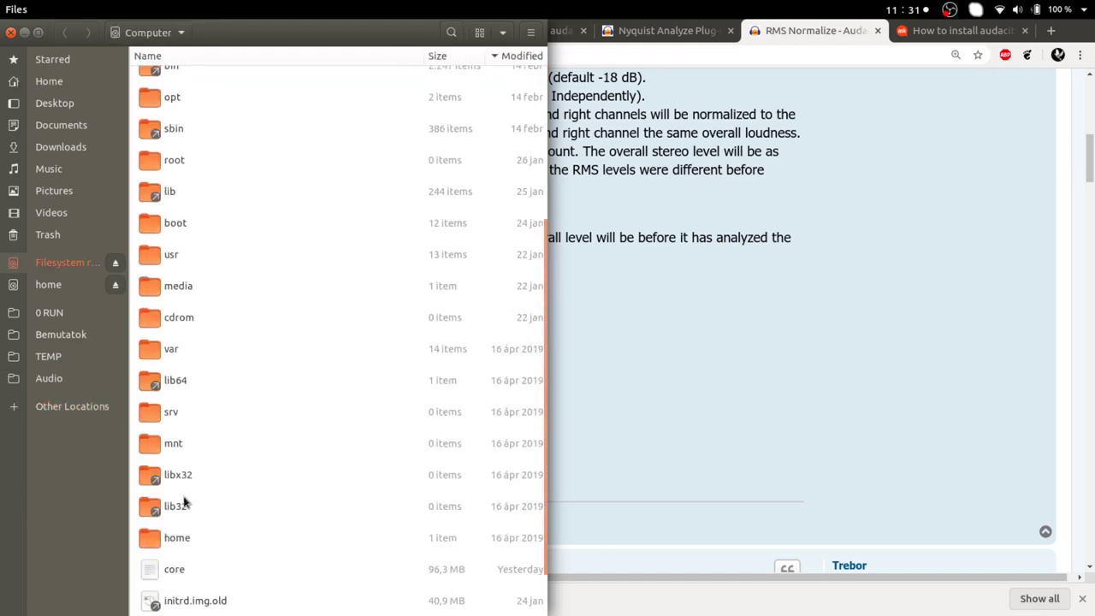
double_click(175, 261)
double_click(152, 151)
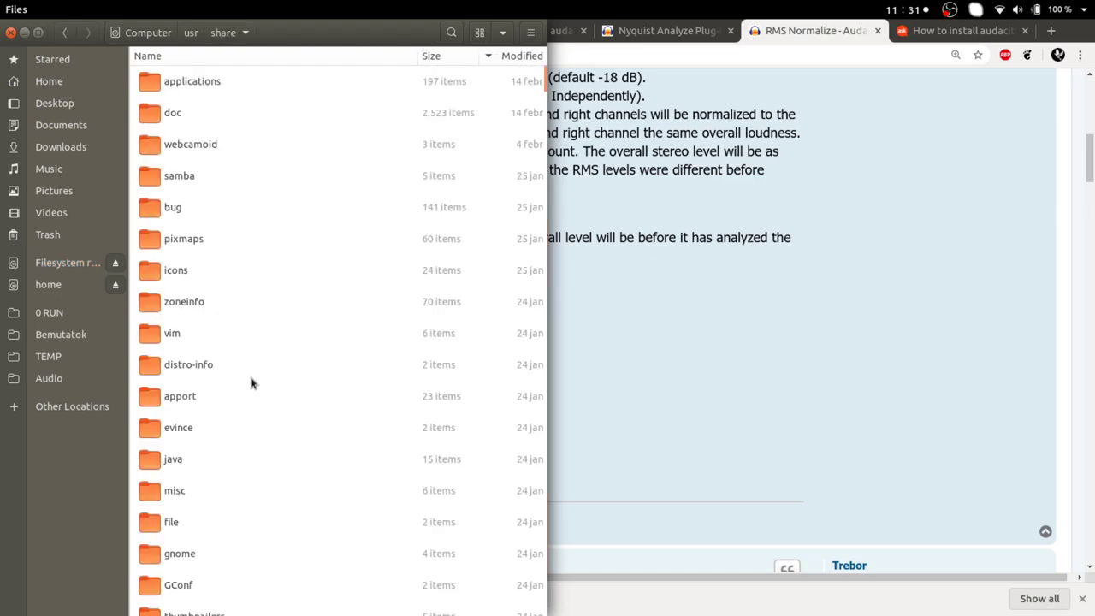
Step: Sort the share folder by name, locate the audacity folder, and open its plug-ins subfolder
scroll(251, 385, down, 5)
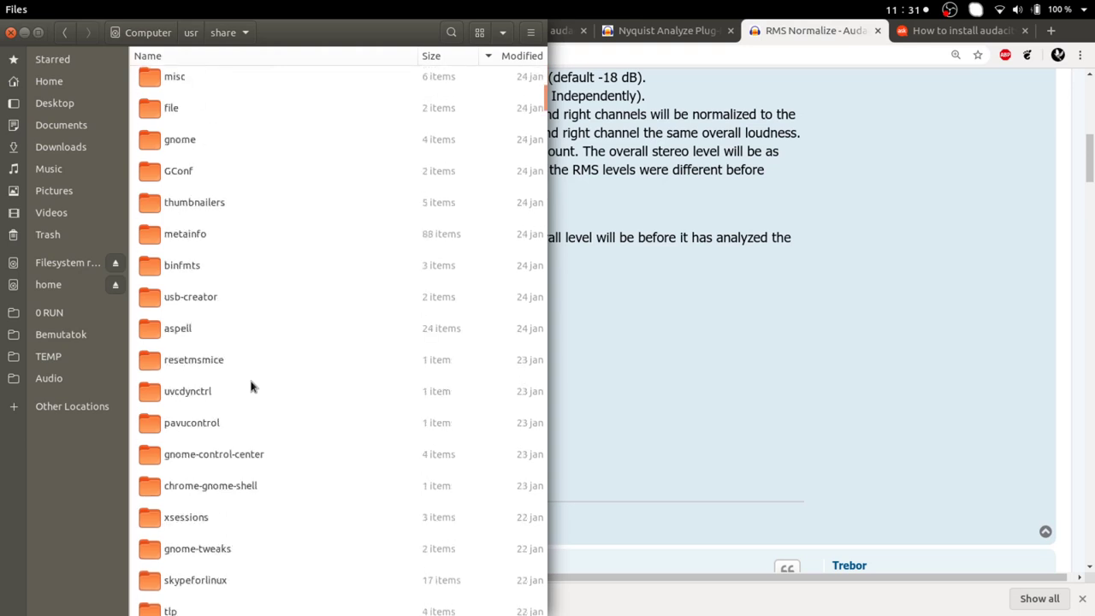
scroll(252, 386, down, 2)
scroll(251, 387, down, 14)
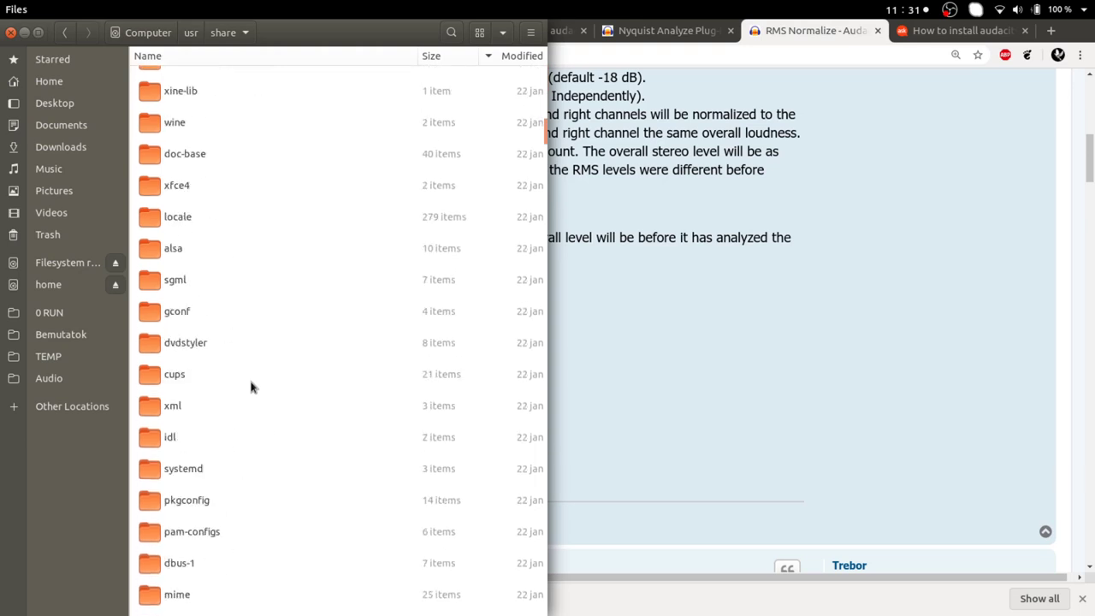
scroll(252, 387, up, 9)
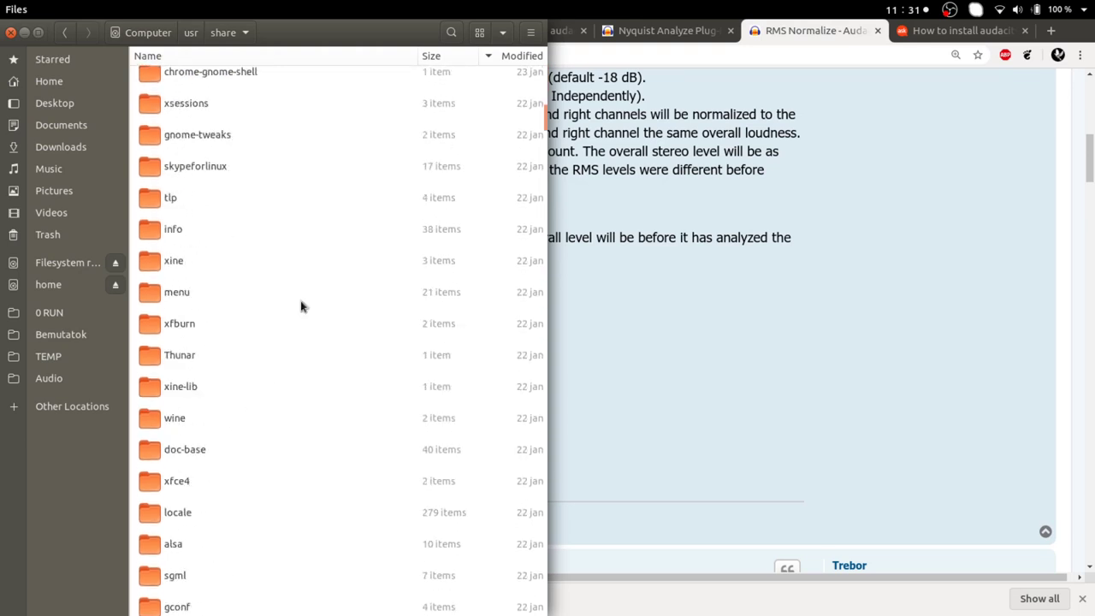
click(296, 59)
scroll(306, 249, up, 10)
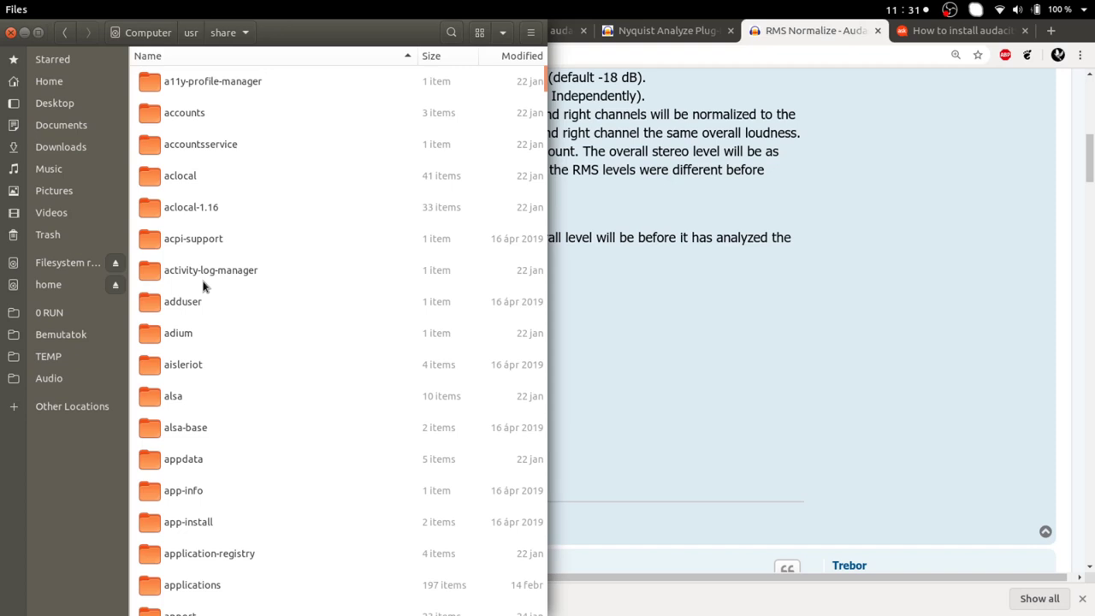
scroll(213, 340, down, 5)
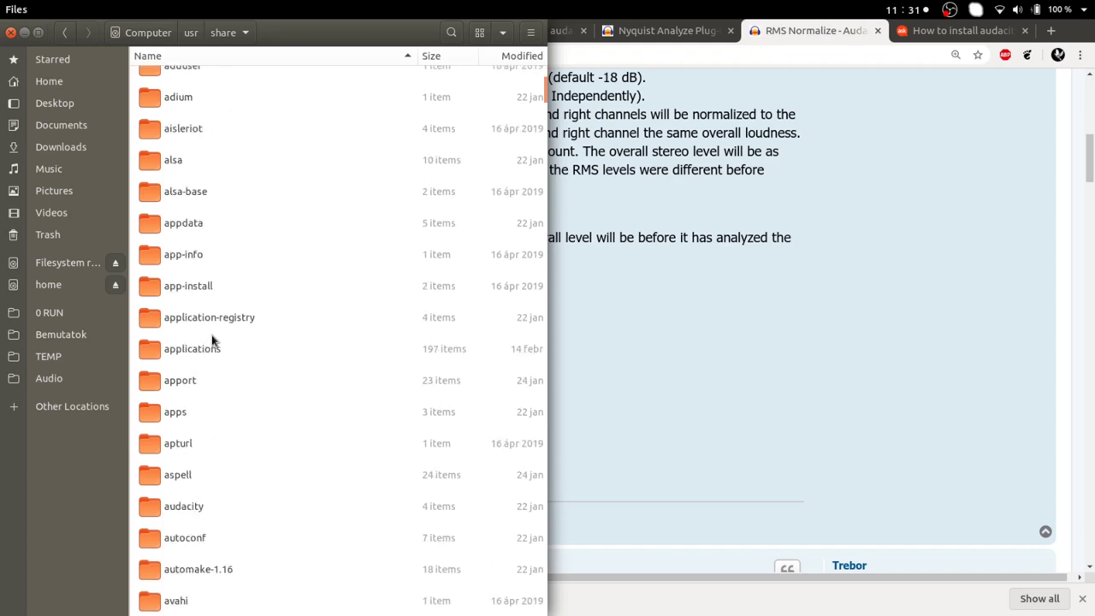
scroll(254, 400, down, 1)
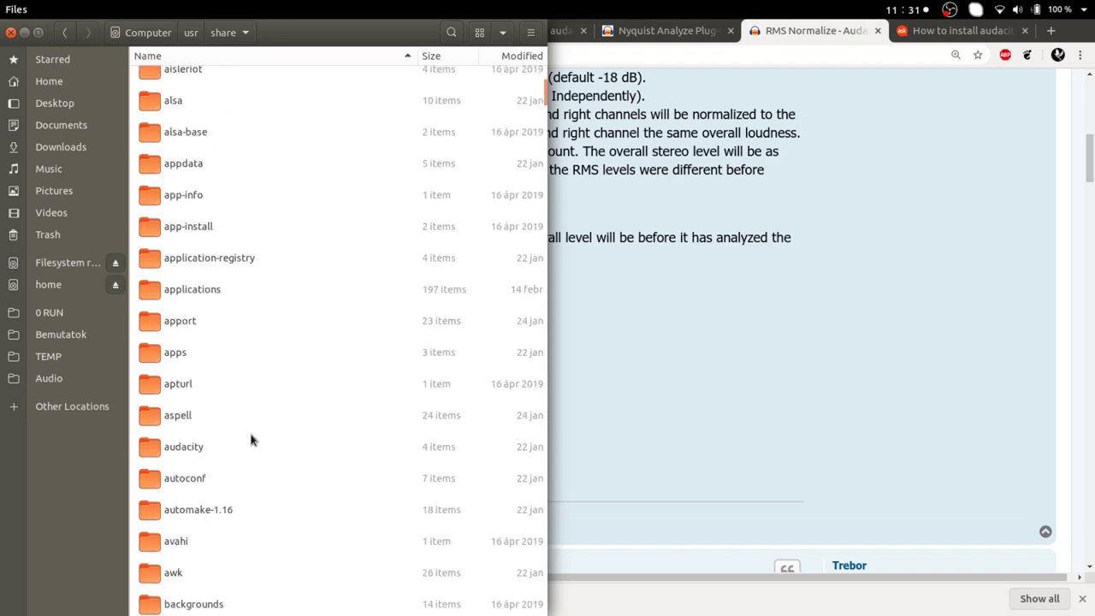
double_click(172, 446)
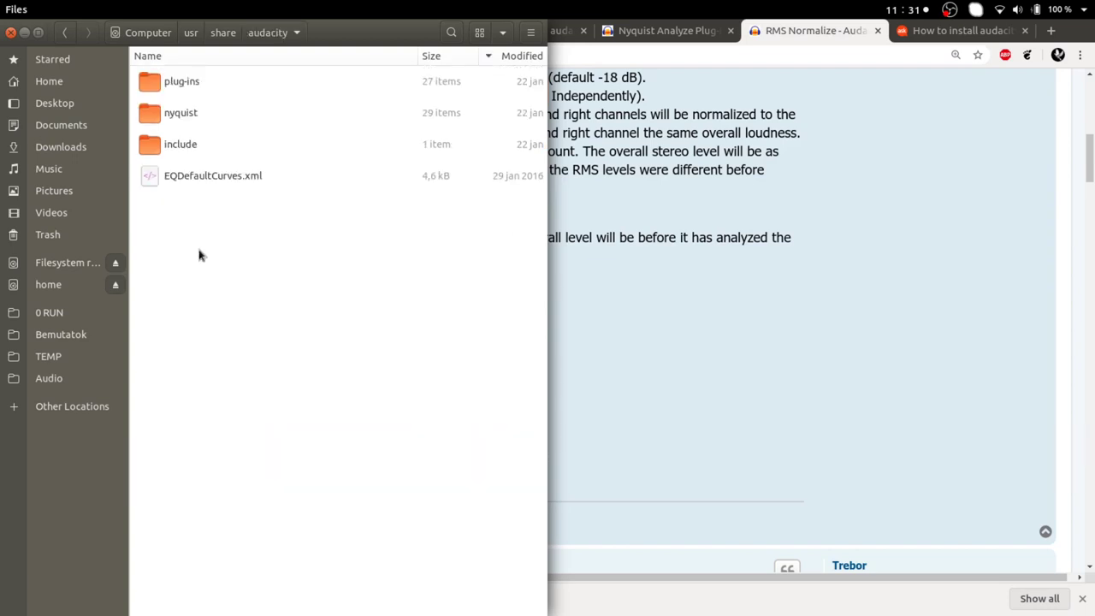
double_click(152, 82)
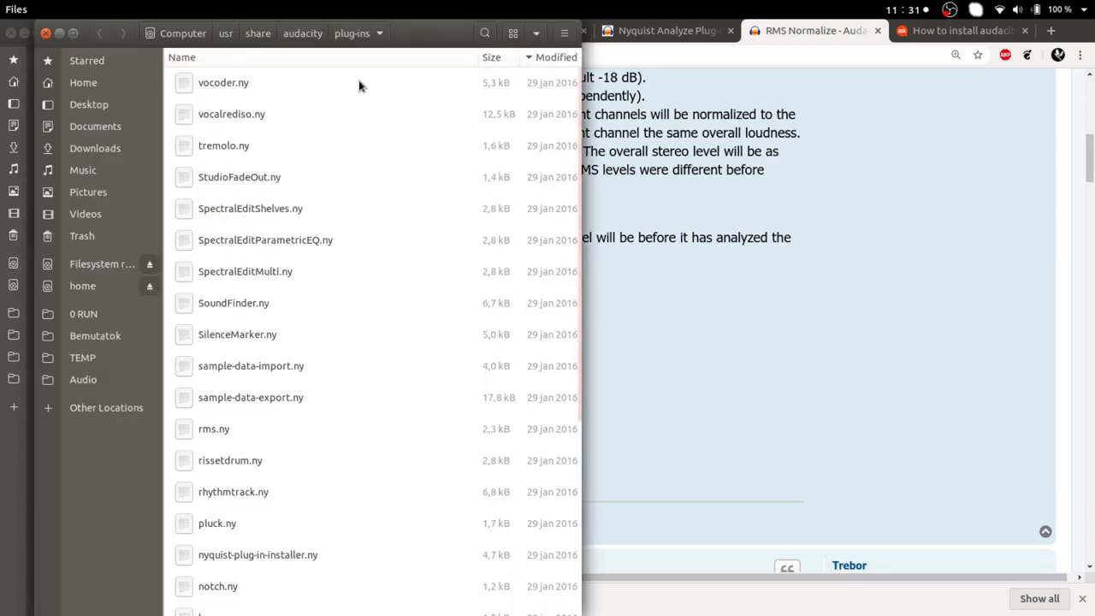
Step: Place the plug-ins folder window beside a second file manager window showing the Downloads folder, each filling half the screen
key(super+Left)
key(ctrl+n)
key(super+Right)
click(609, 146)
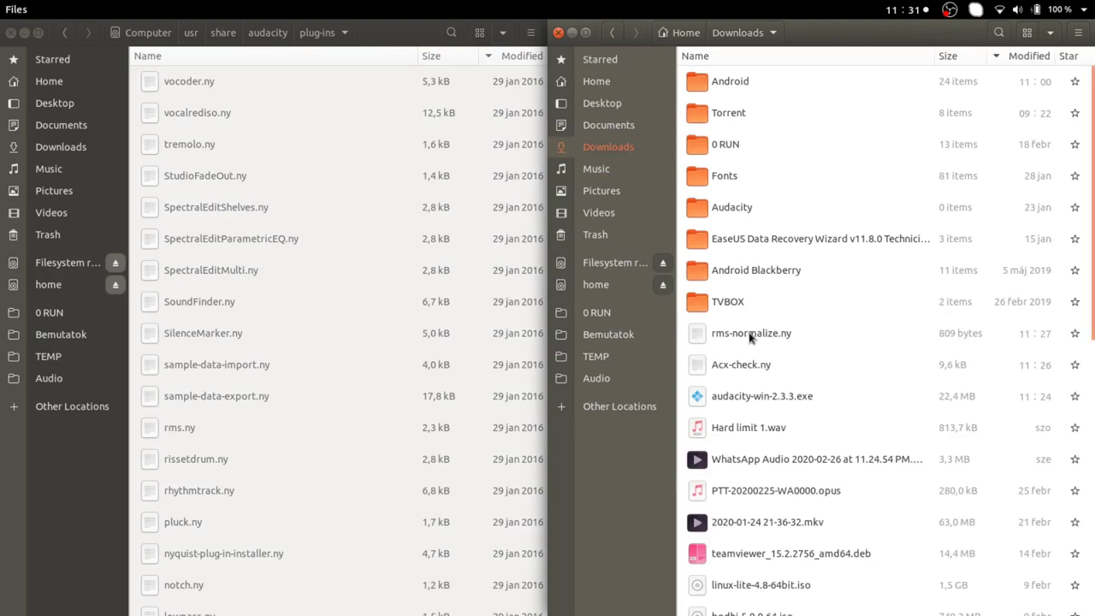
Step: Copy rms-normalize.ny and Acx-check.ny together from Downloads into Audacity's plug-ins folder
click(748, 333)
ctrl+click(759, 352)
drag(759, 356, 368, 360)
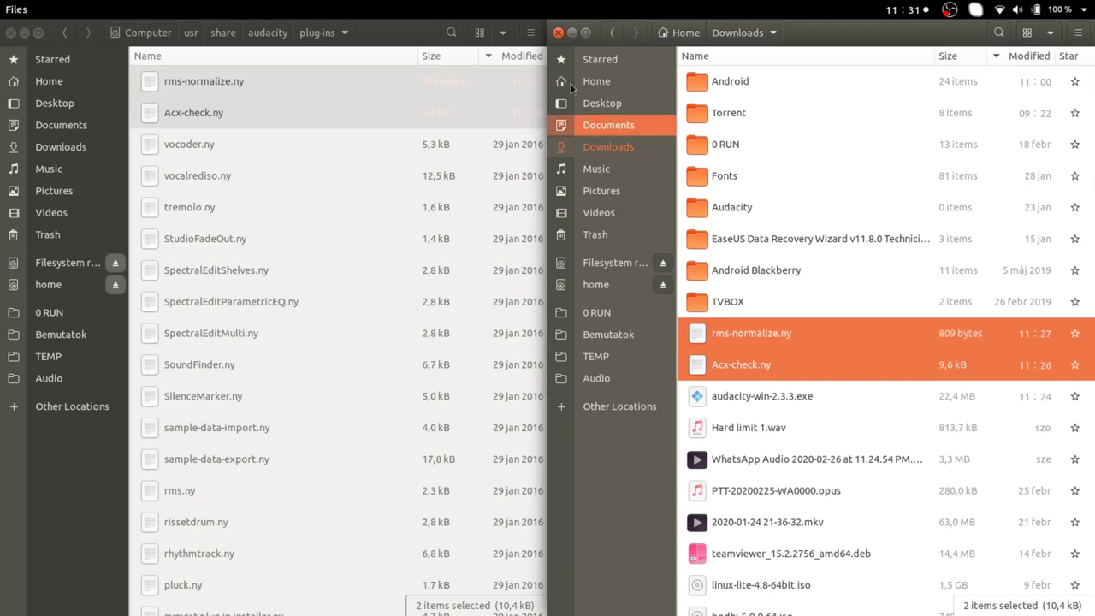
Step: Close both file manager windows and the Terminal, ending its running process
click(557, 33)
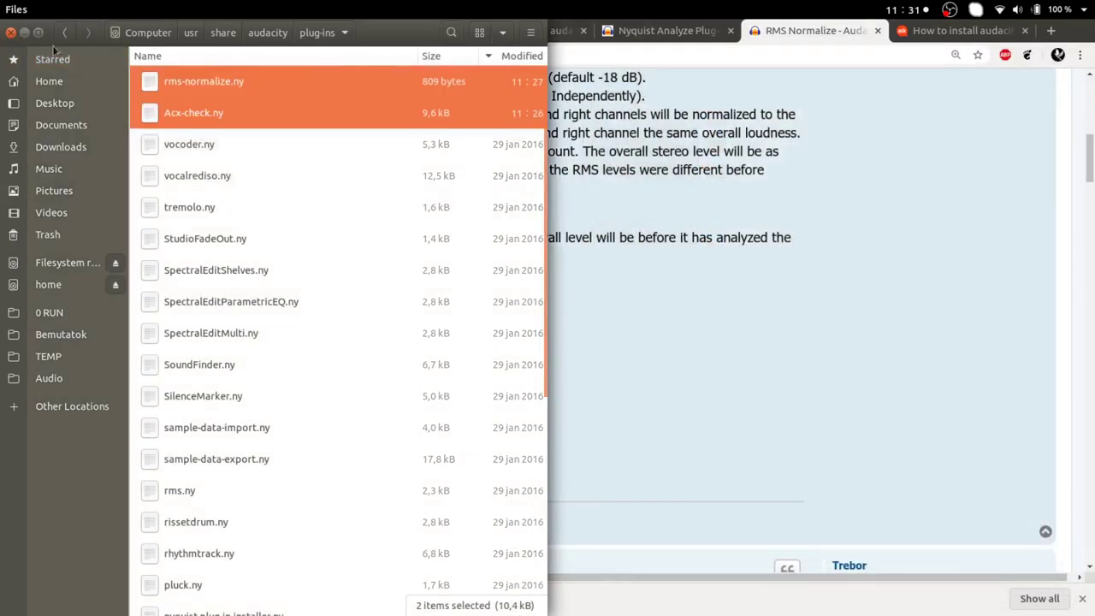
click(11, 32)
click(11, 33)
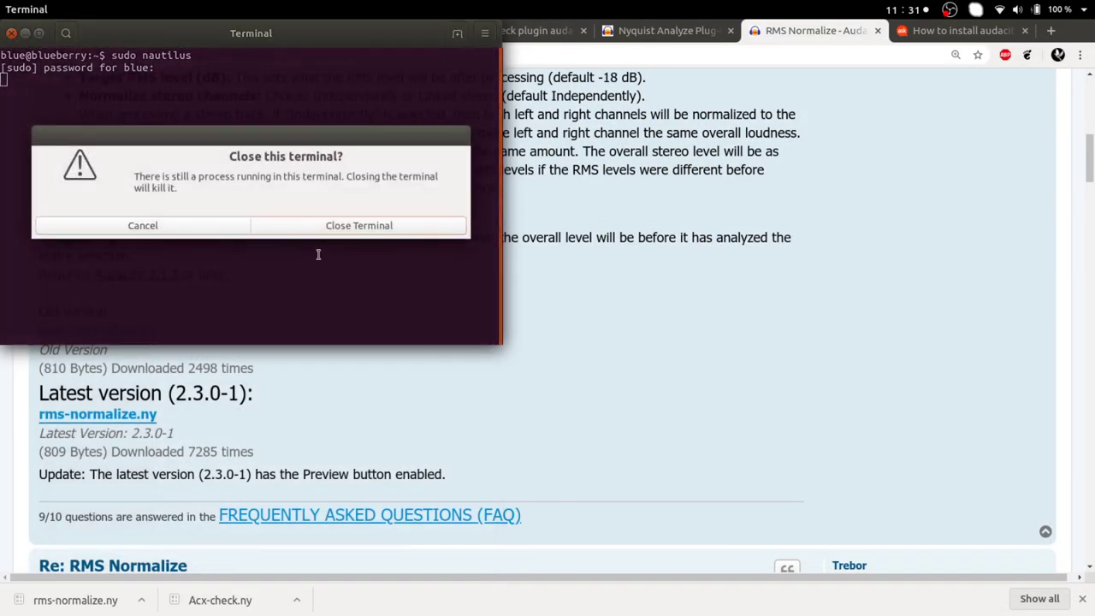
click(342, 227)
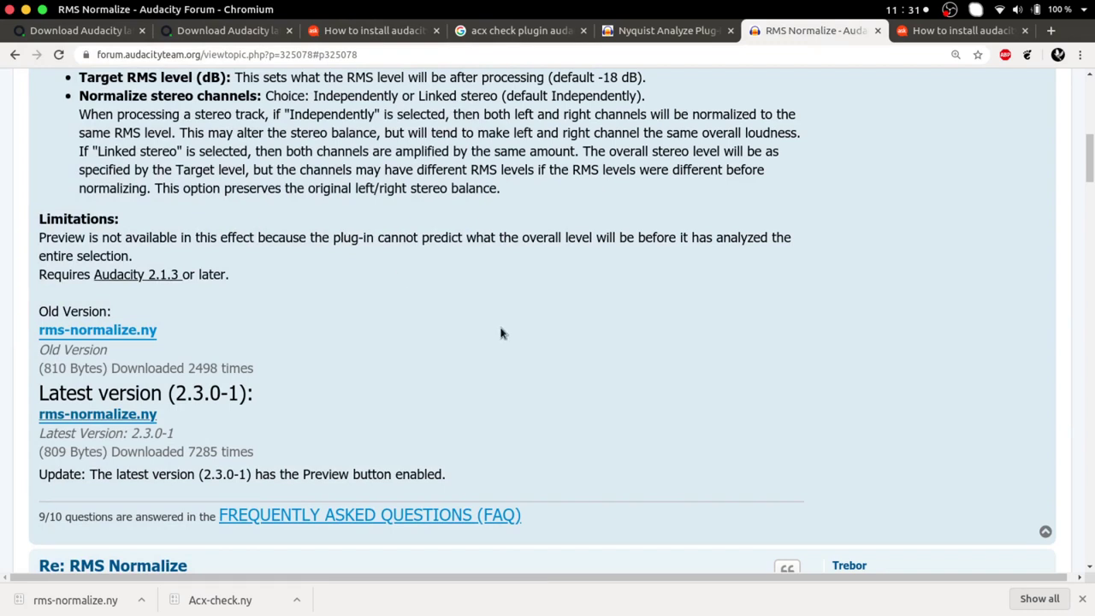
Step: Close all the open browser pages so that only the desktop remains
middle_click(825, 34)
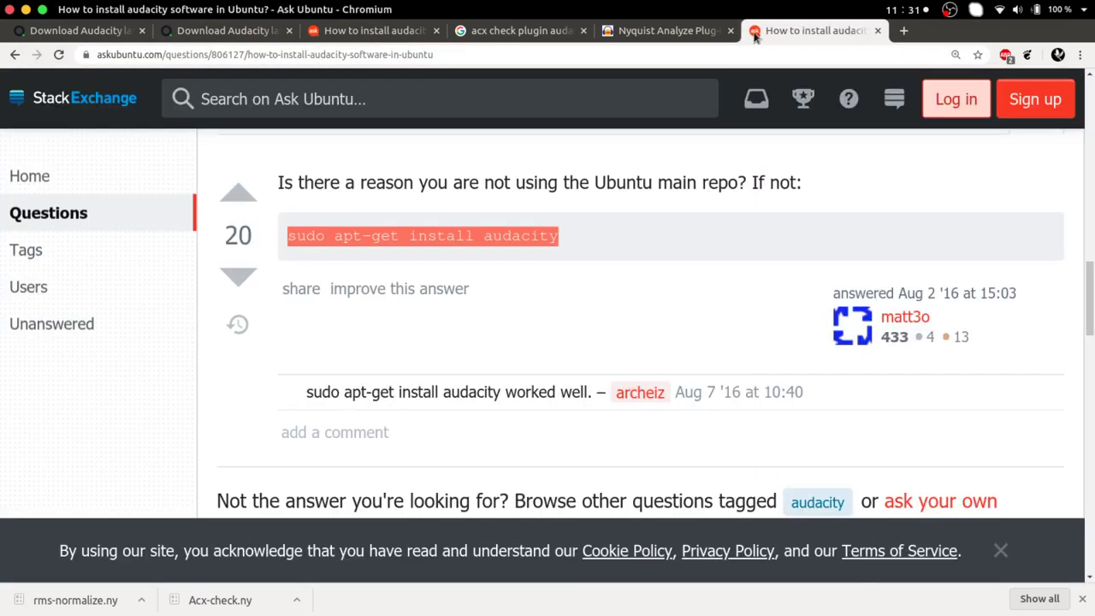
middle_click(766, 34)
middle_click(689, 34)
middle_click(638, 36)
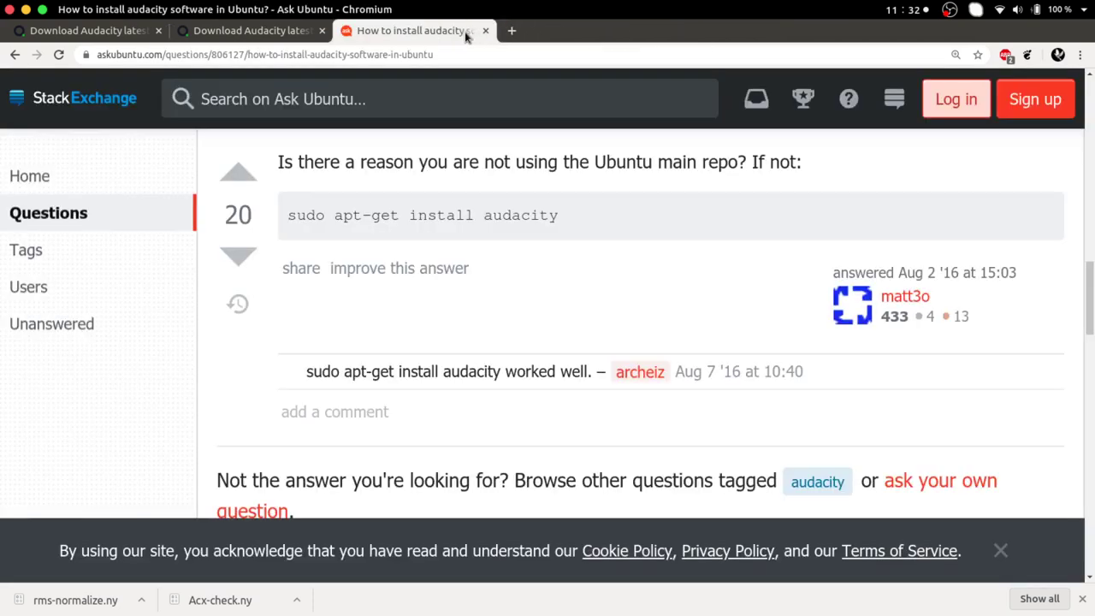
middle_click(464, 31)
middle_click(294, 33)
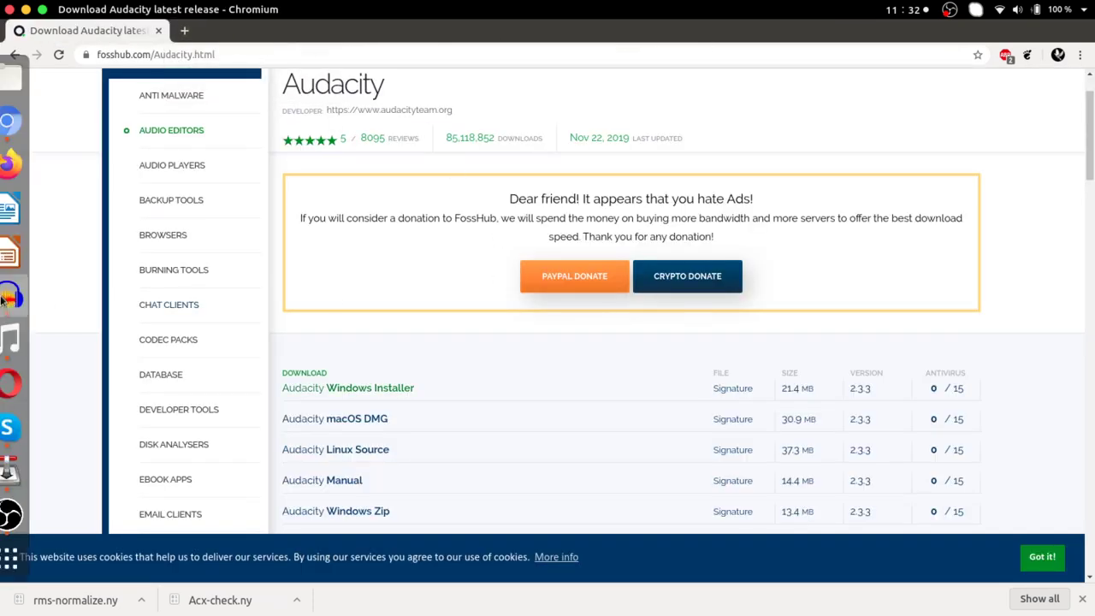
middle_click(99, 33)
Step: Switch to Audacity and remove both audio tracks from the project
mouse_move(3, 188)
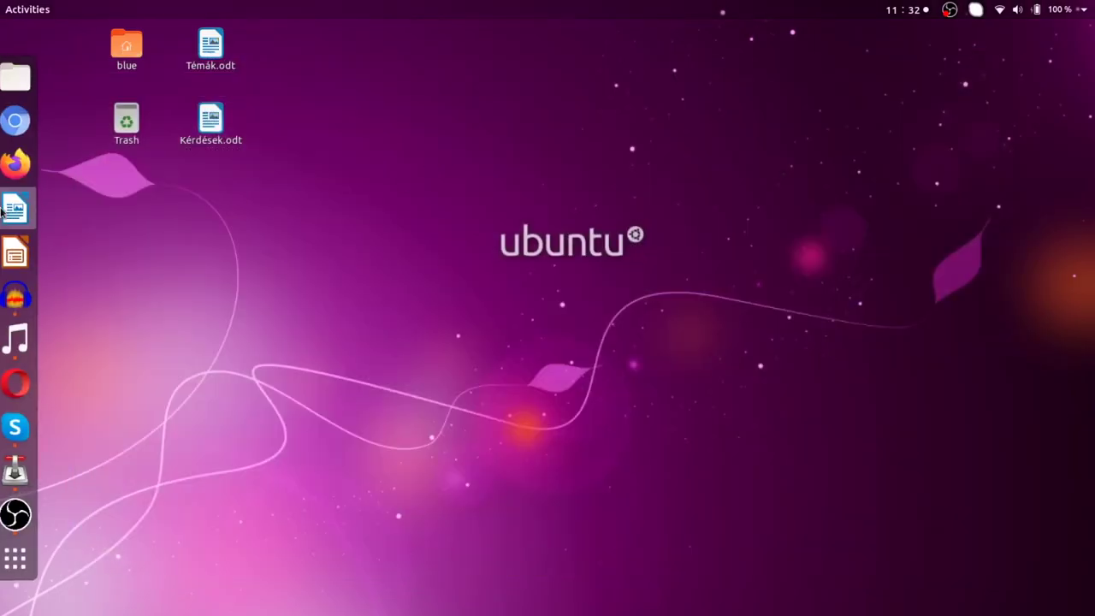
click(23, 298)
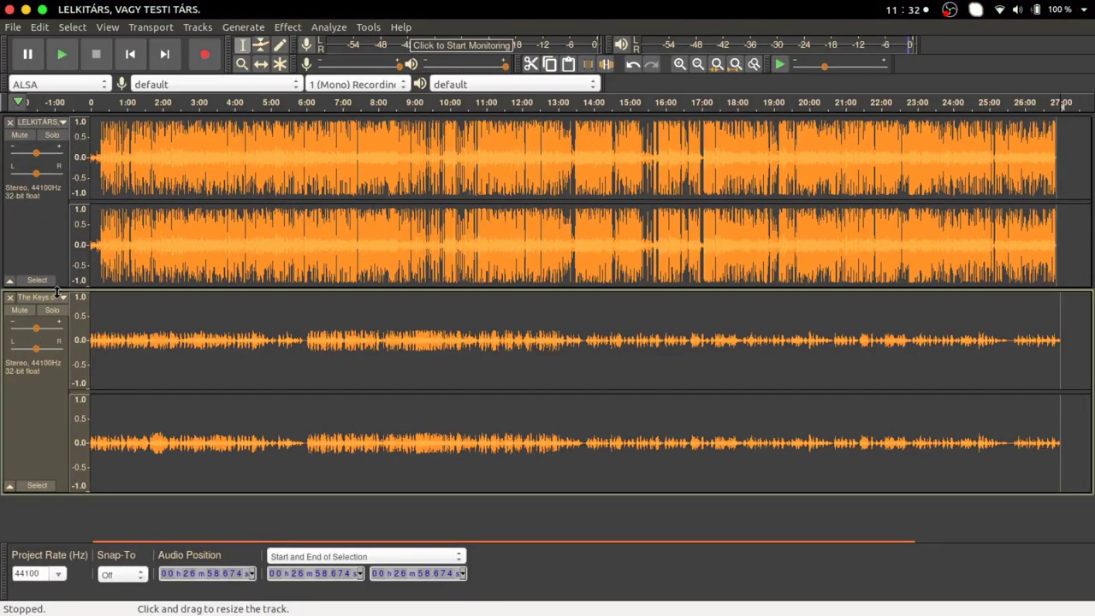
click(9, 297)
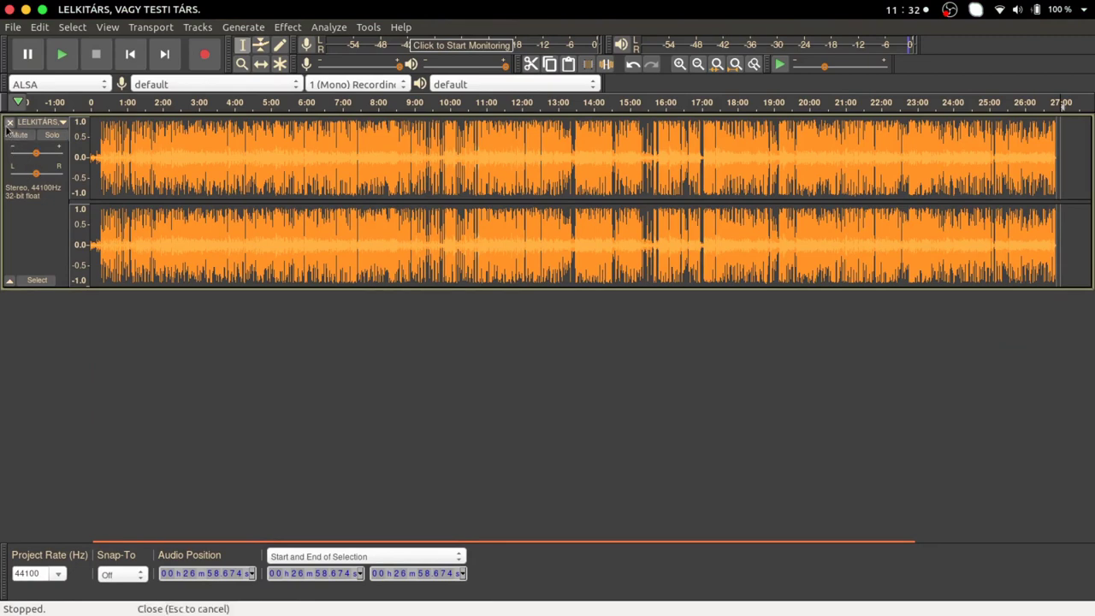
click(9, 123)
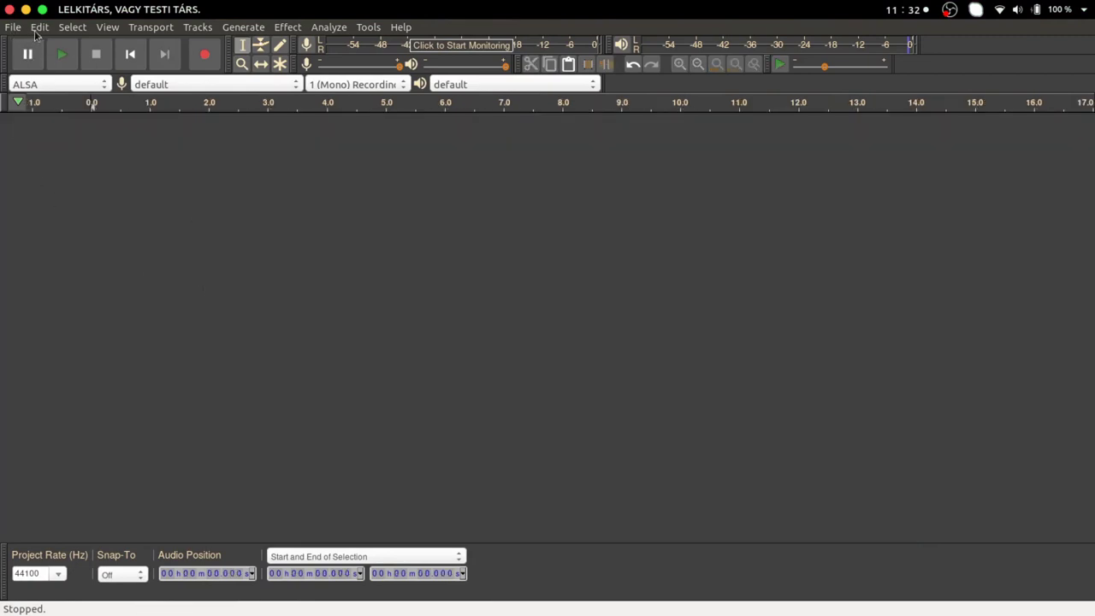
Step: Set the interface theme to Classic in Audacity's preferences and apply it
click(37, 28)
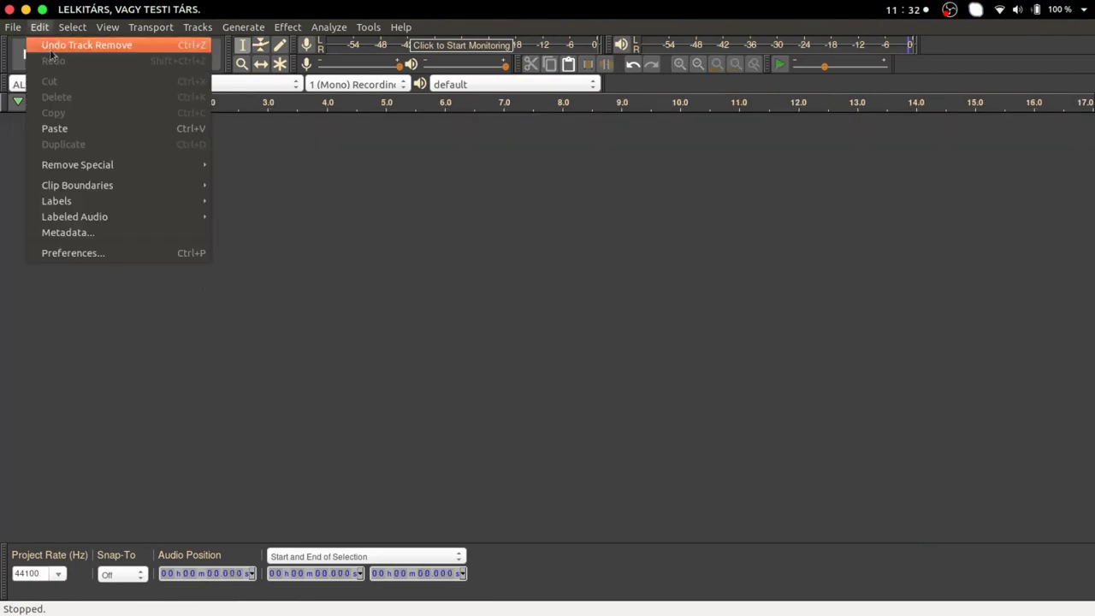
click(74, 255)
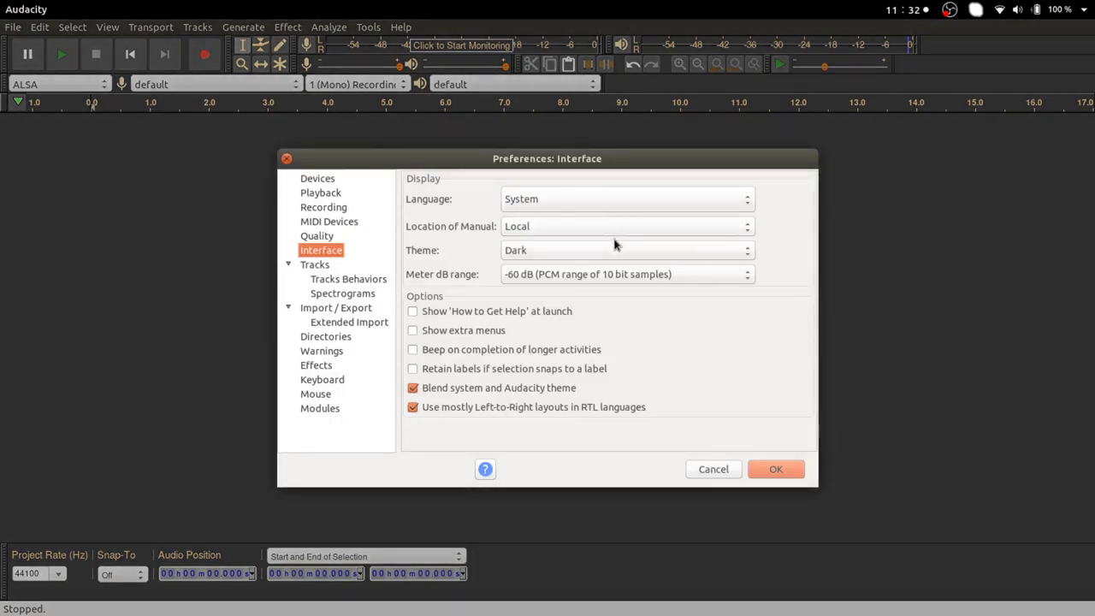
click(695, 252)
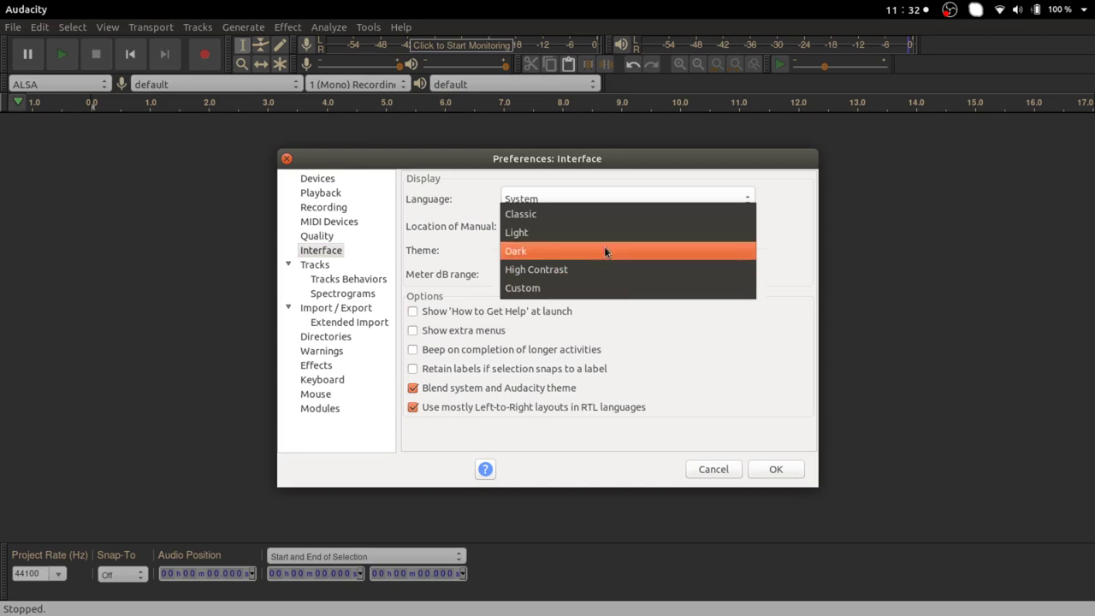
click(545, 216)
click(773, 469)
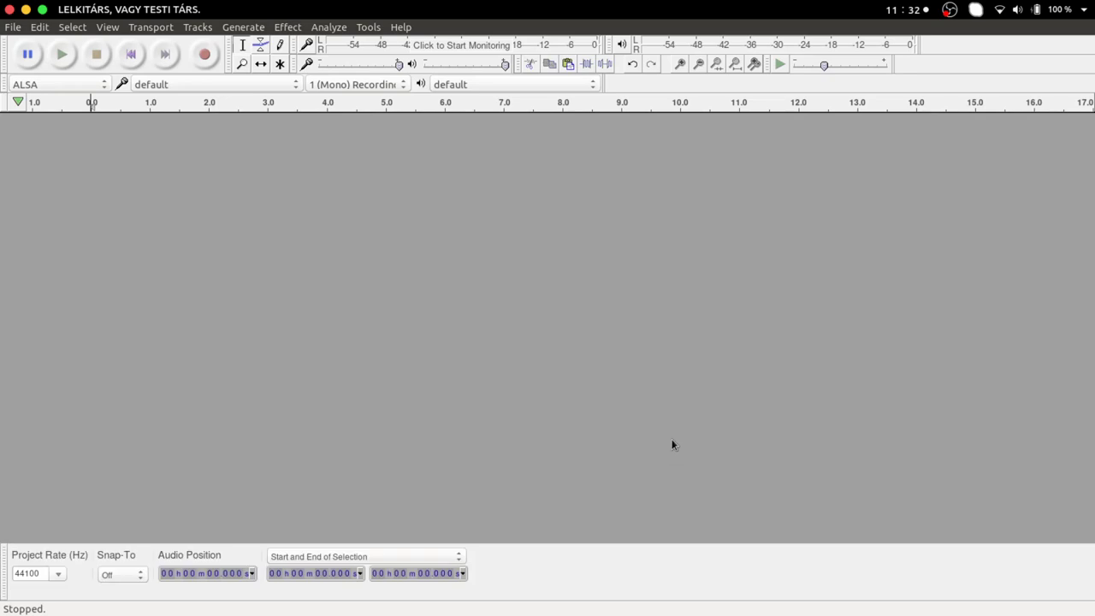
Step: Set the interface theme to Dark in the preferences and apply it
click(40, 27)
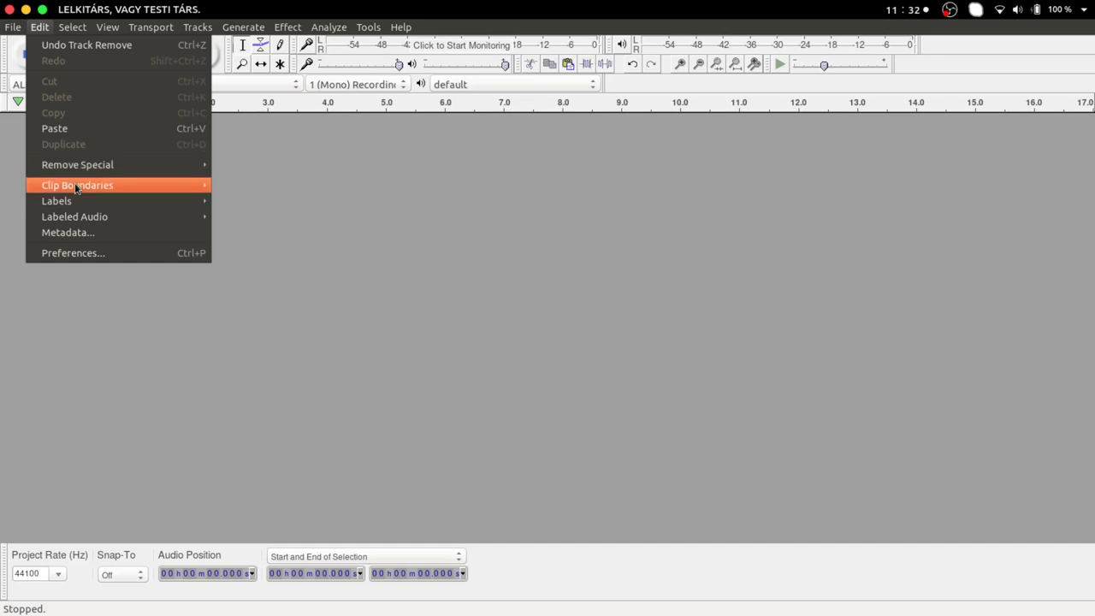
click(78, 253)
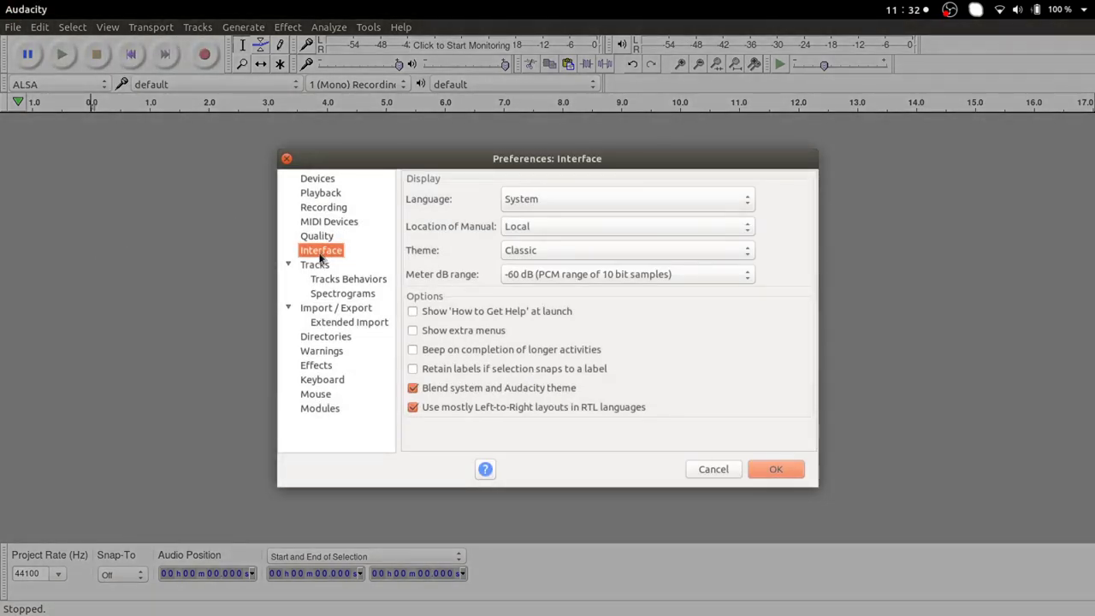
click(712, 252)
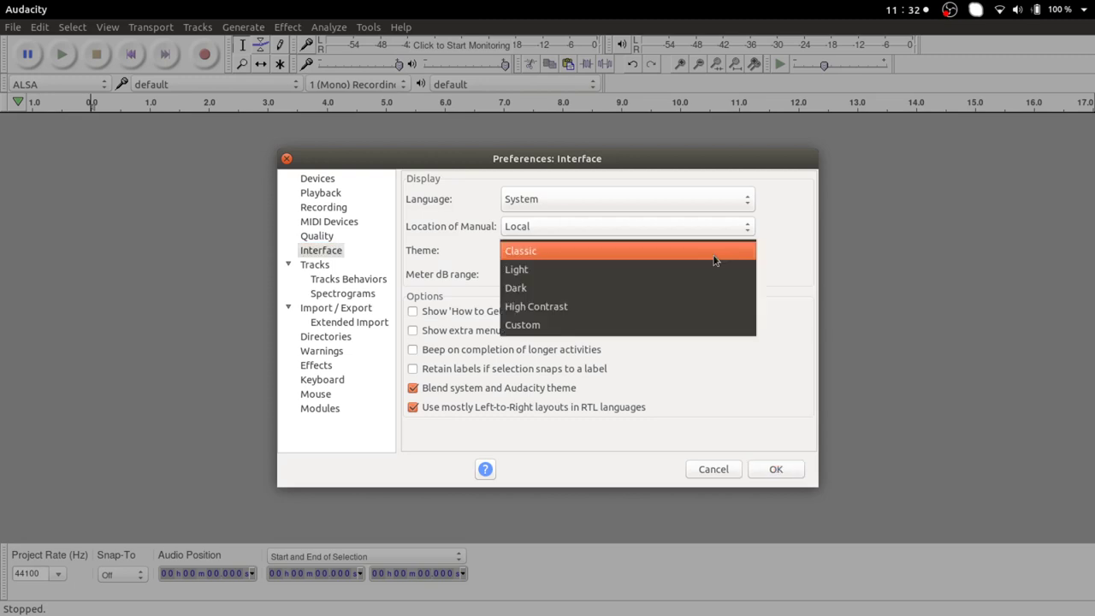
click(534, 291)
click(777, 470)
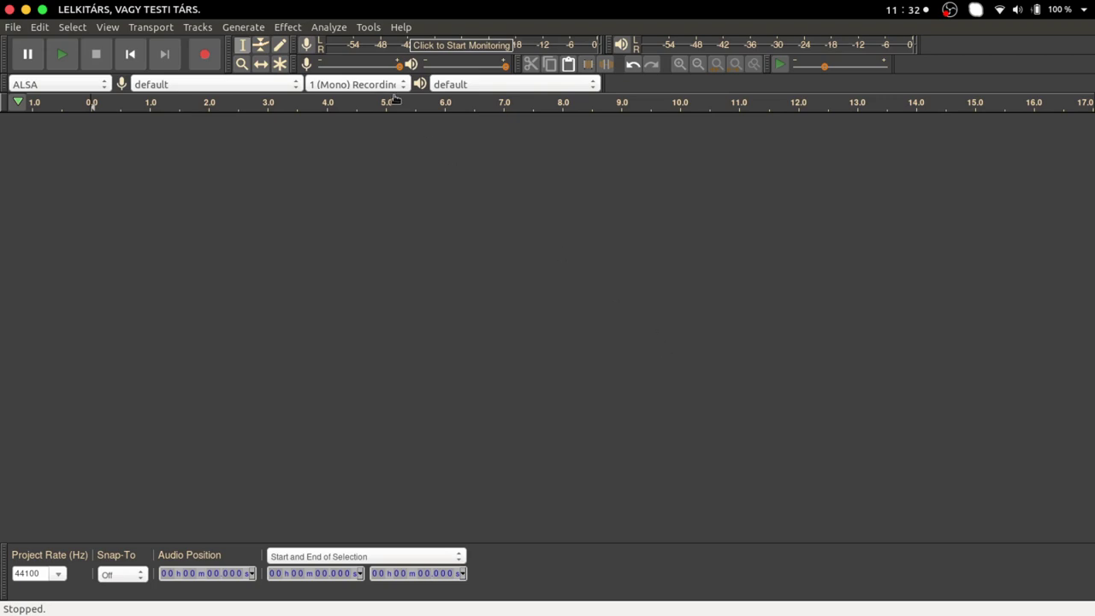
Step: Open the plug-in manager and show only the new plug-ins
click(371, 28)
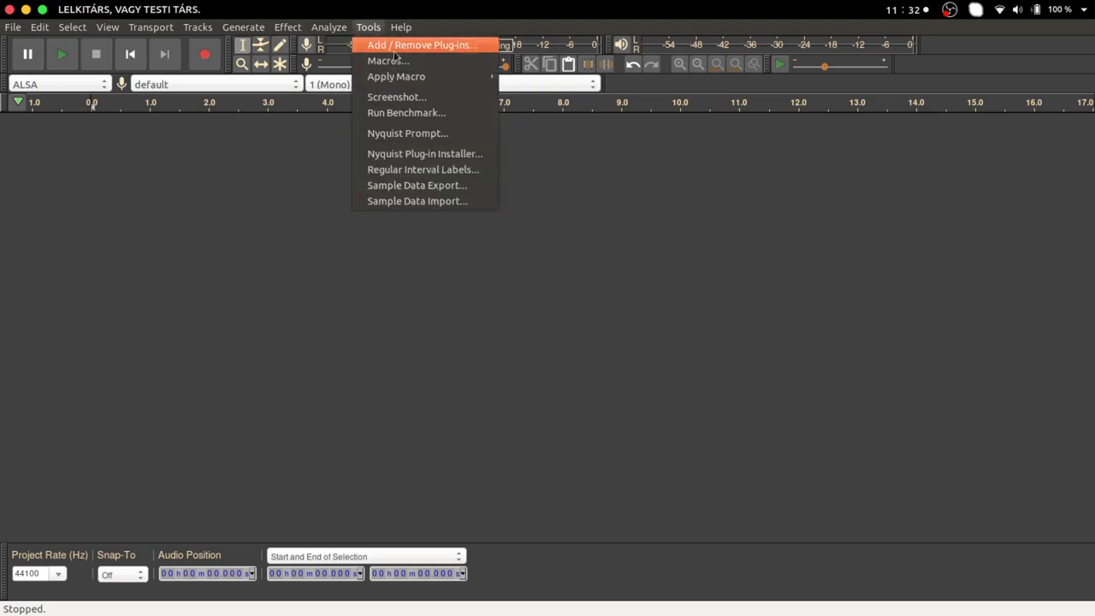
click(409, 47)
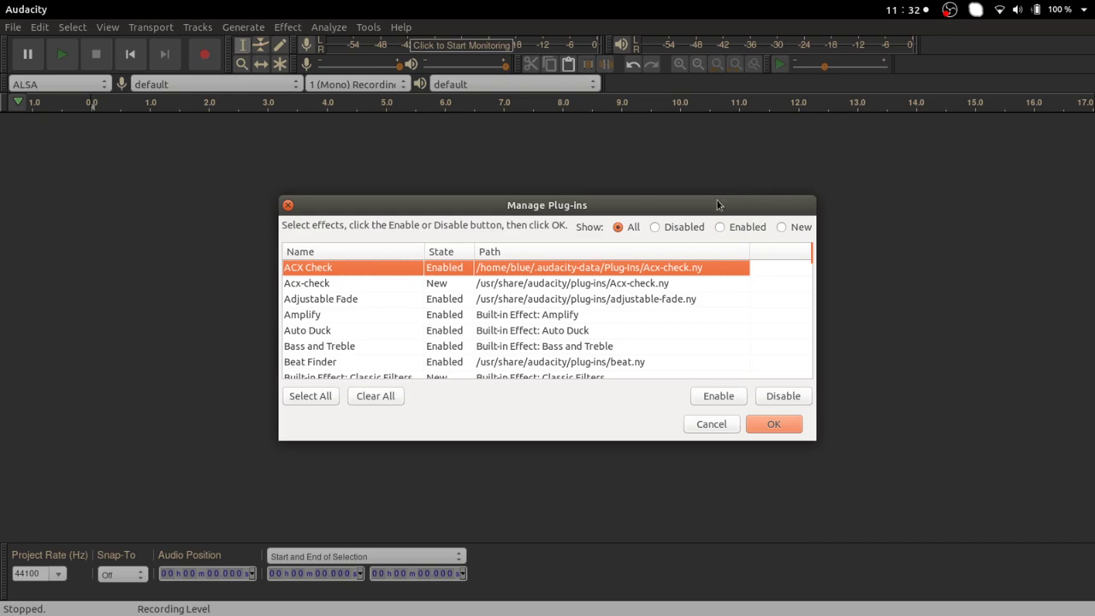
click(781, 229)
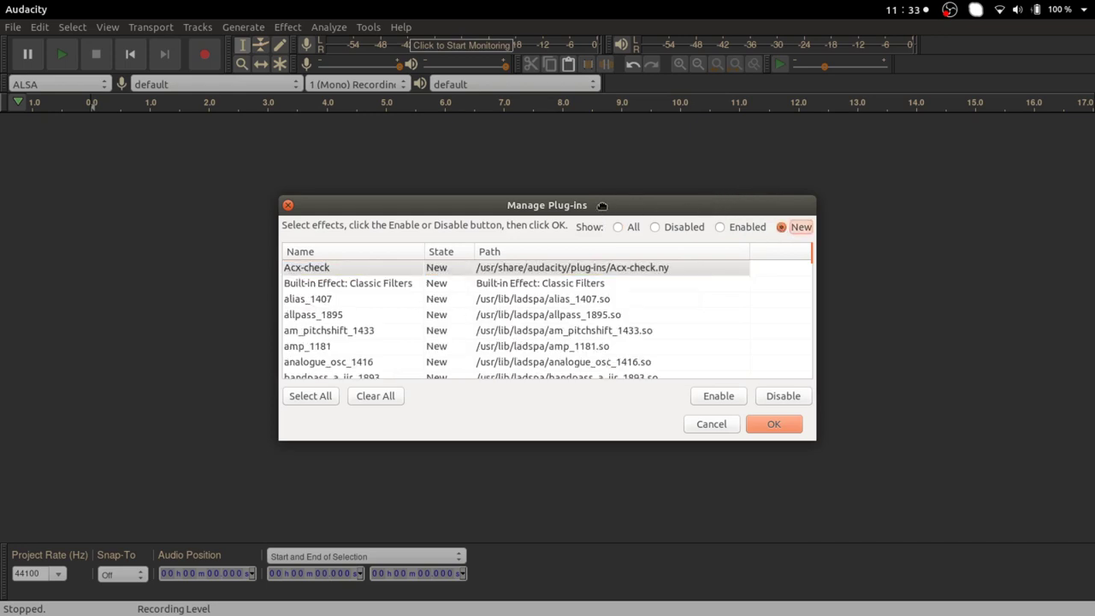
key(ctrl+super+Down)
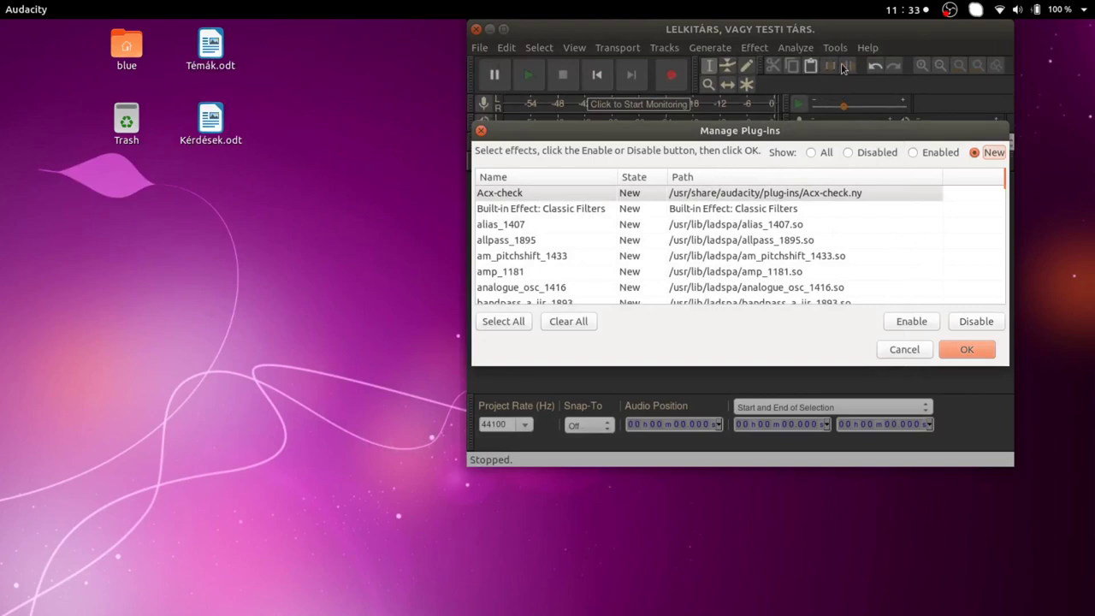
drag(785, 128, 660, 3)
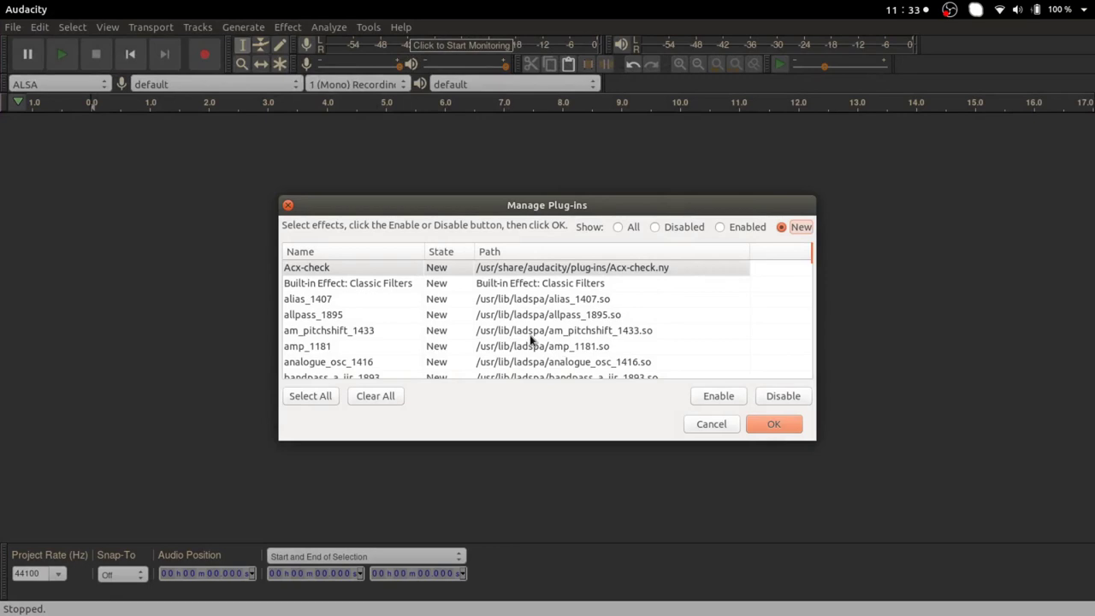
Step: Enable the new Acx-check plug-in located in /usr/share/audacity/plug-ins
scroll(528, 339, down, 1)
scroll(529, 339, down, 19)
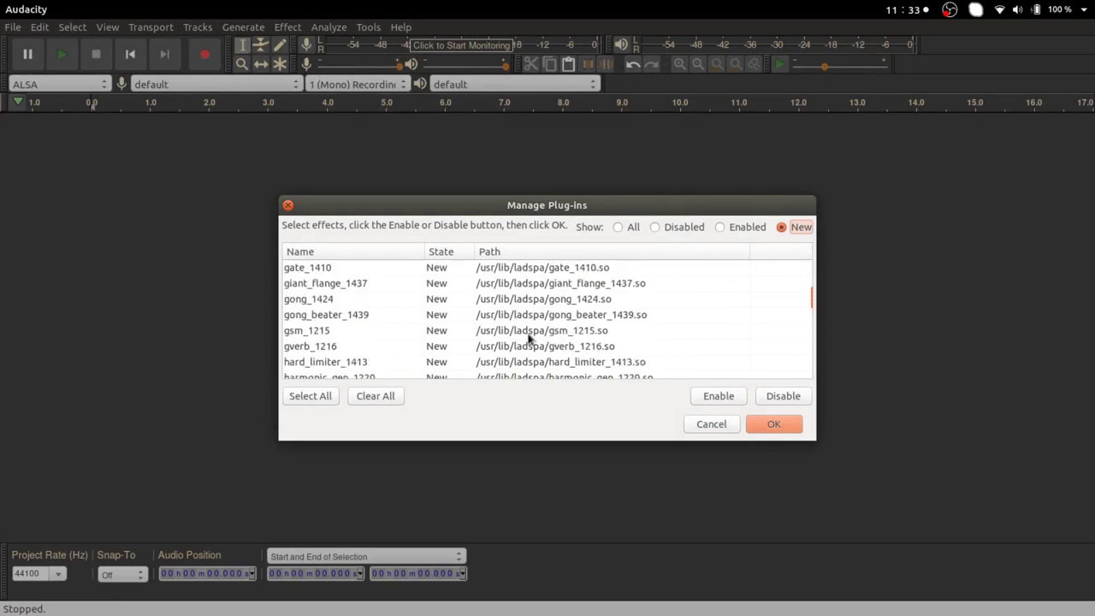
scroll(528, 340, down, 12)
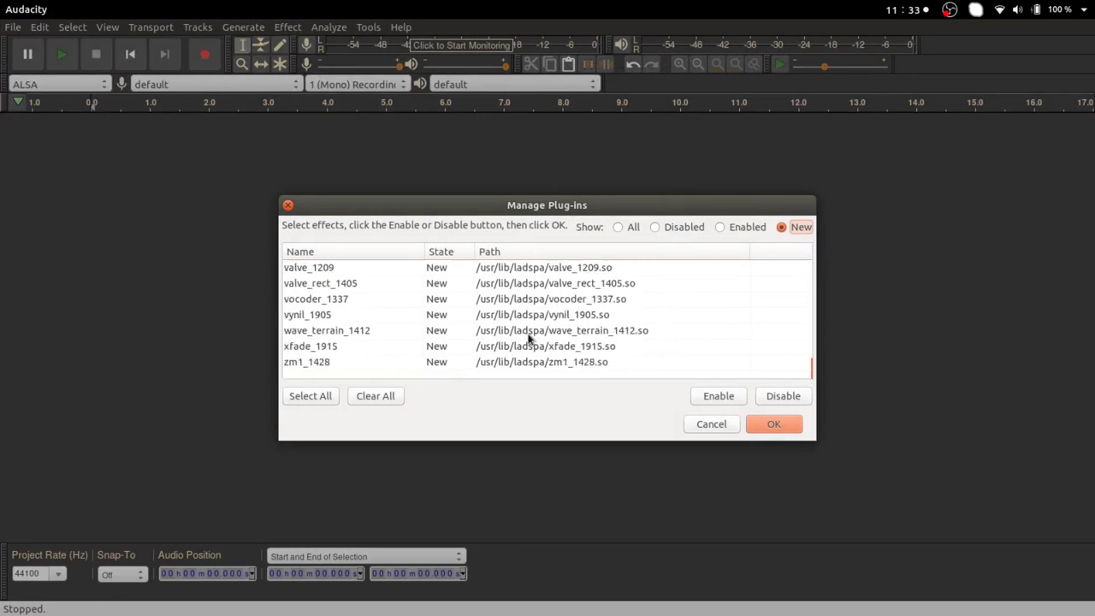
scroll(529, 340, up, 20)
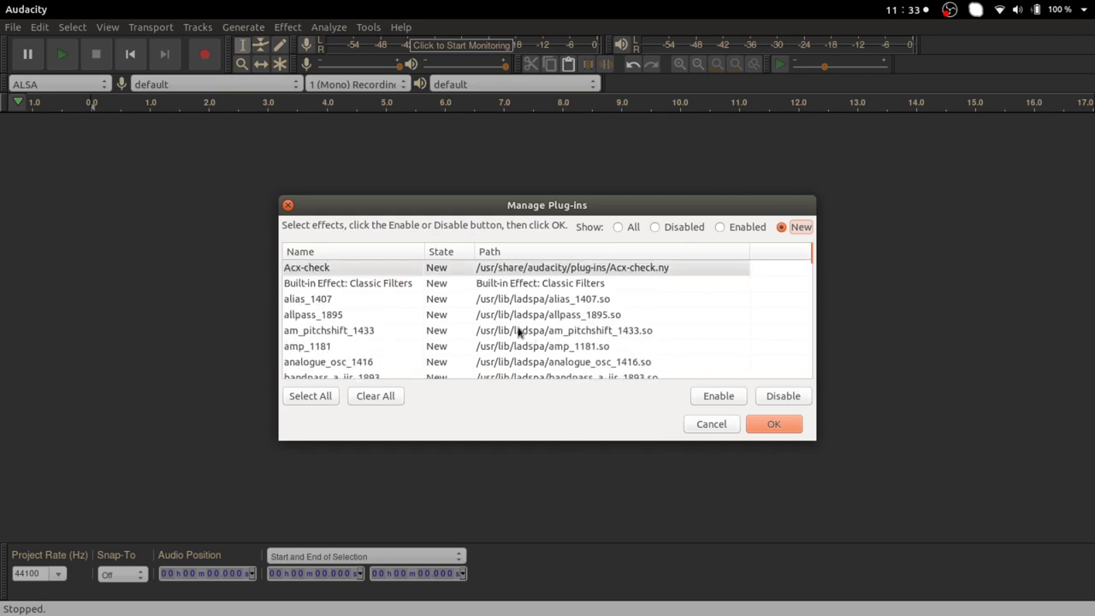
click(311, 272)
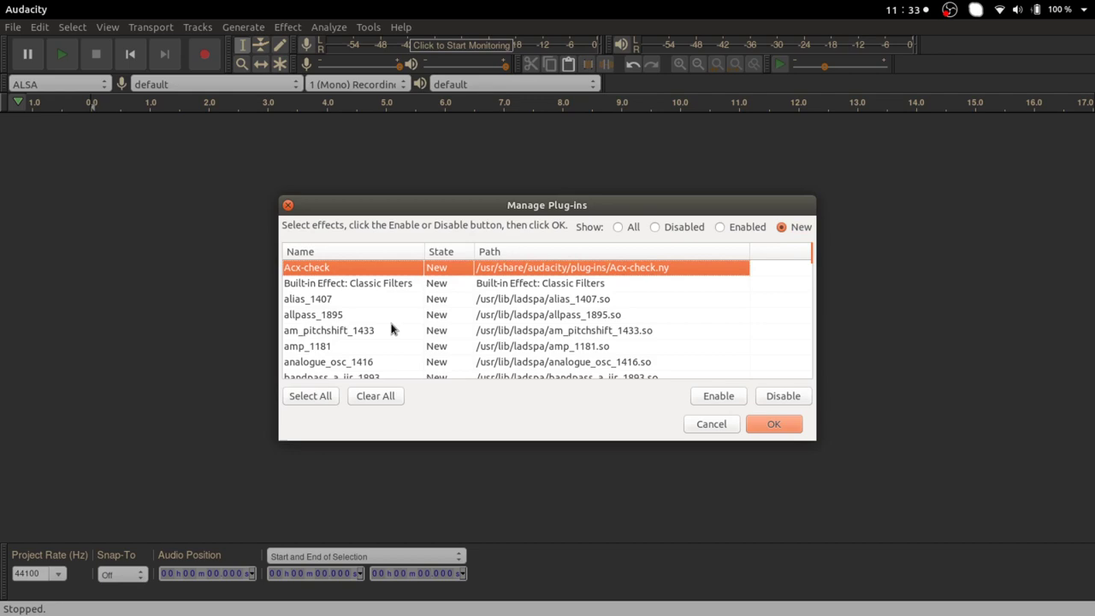
click(714, 398)
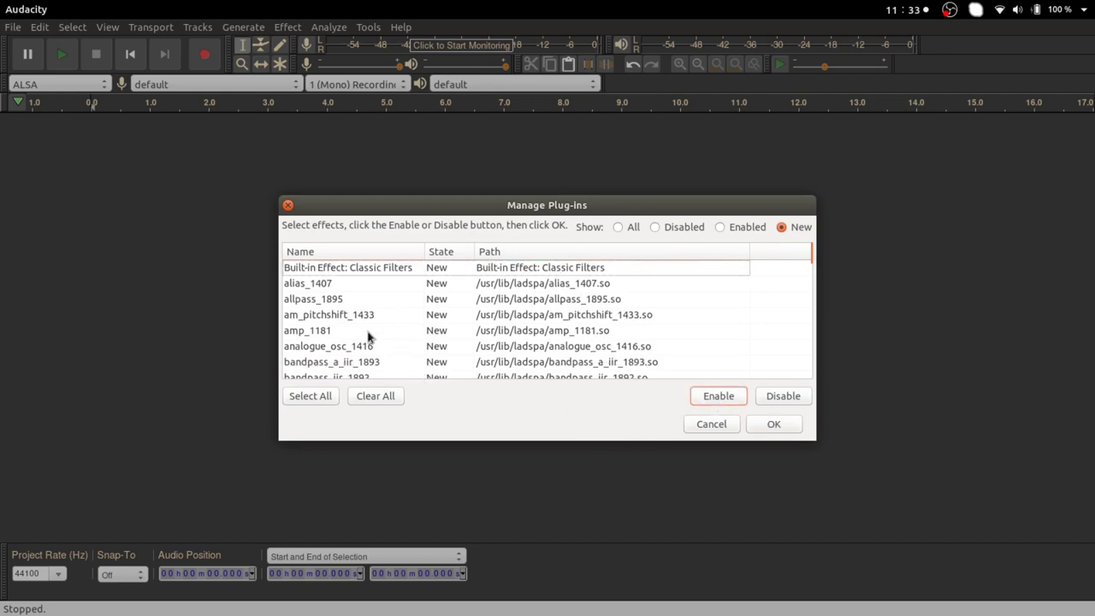
Step: Enable the new rms-normalize plug-in and confirm the plug-in changes
scroll(368, 336, down, 20)
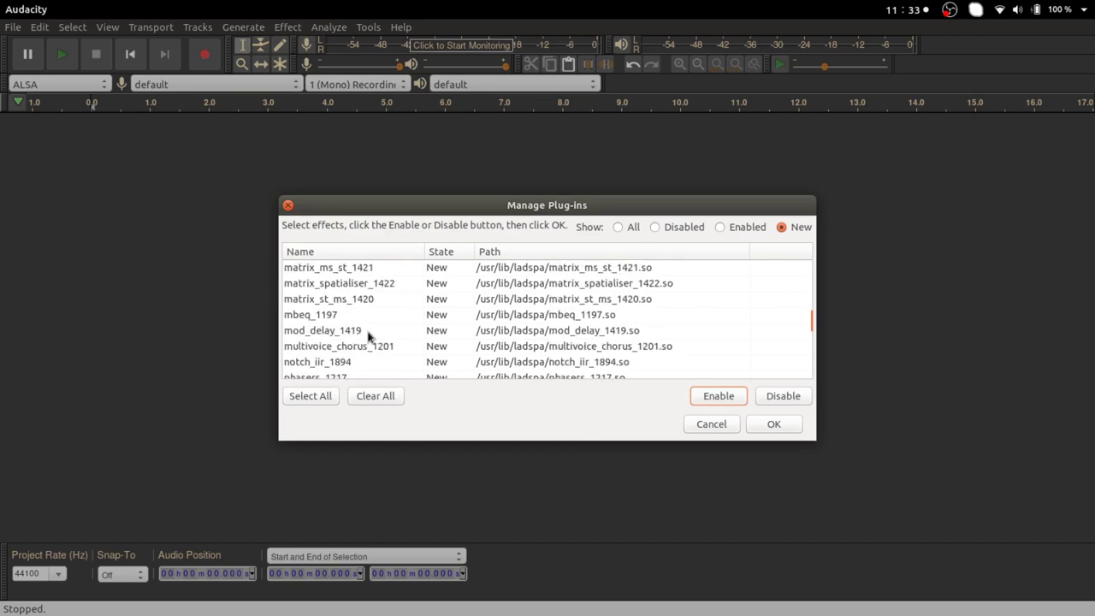
scroll(368, 336, down, 4)
click(333, 348)
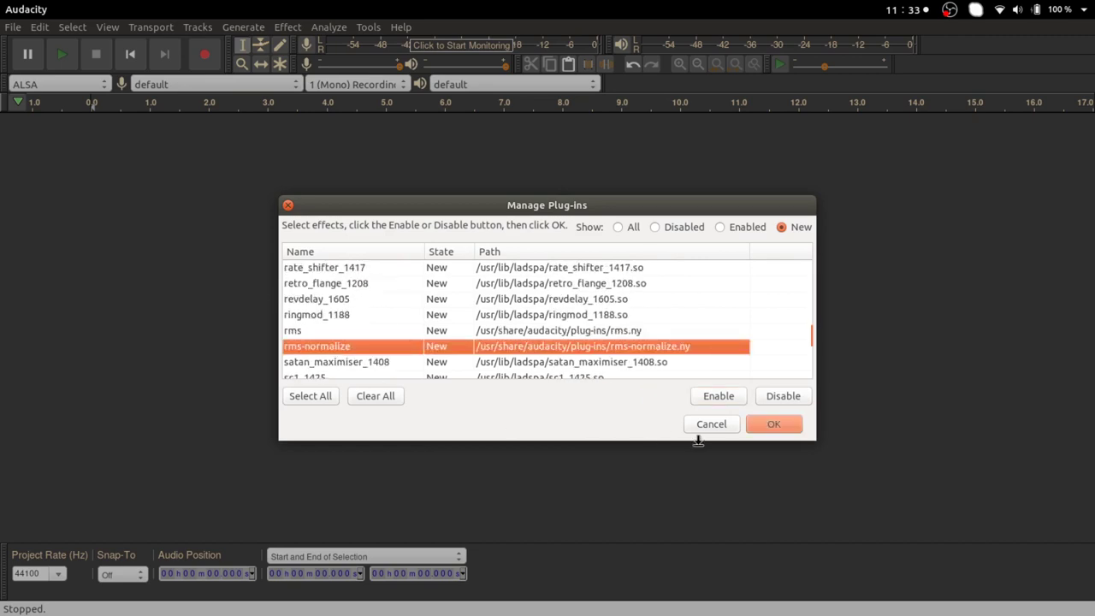
click(718, 396)
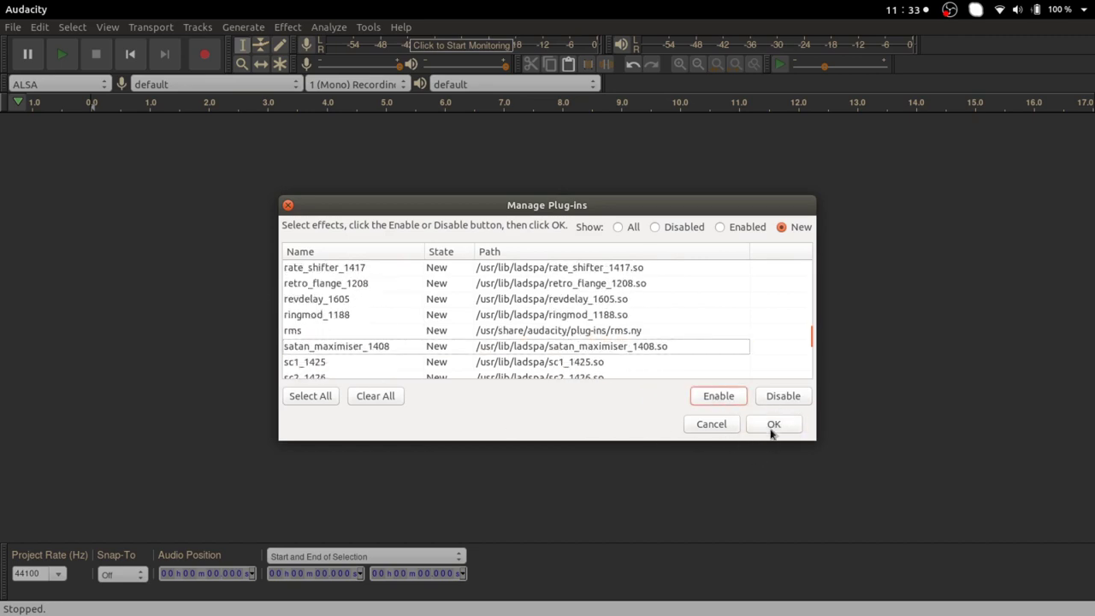
click(774, 425)
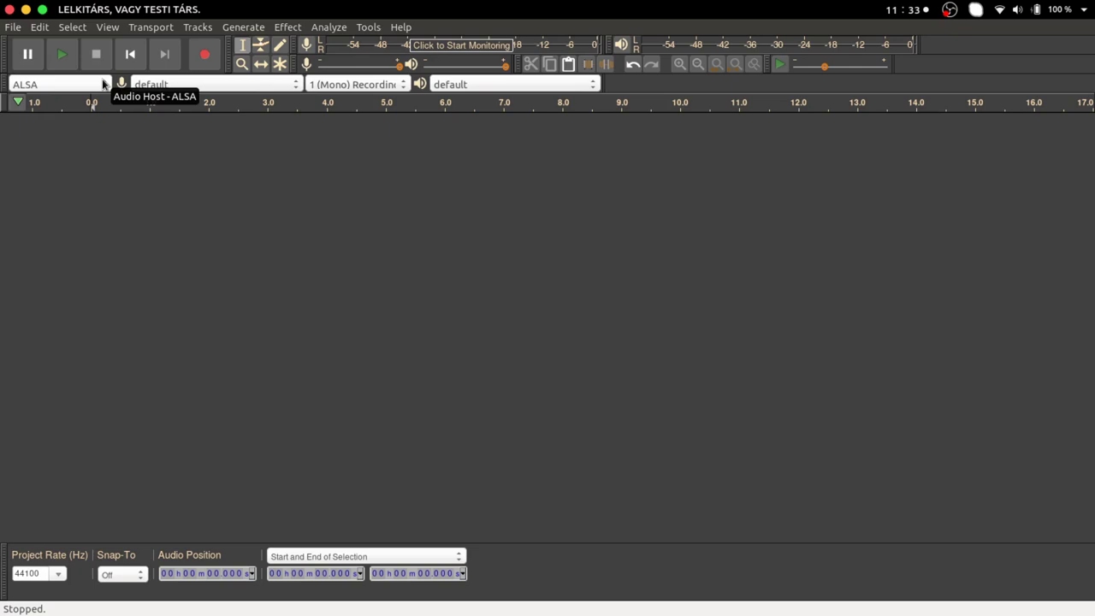
click(12, 28)
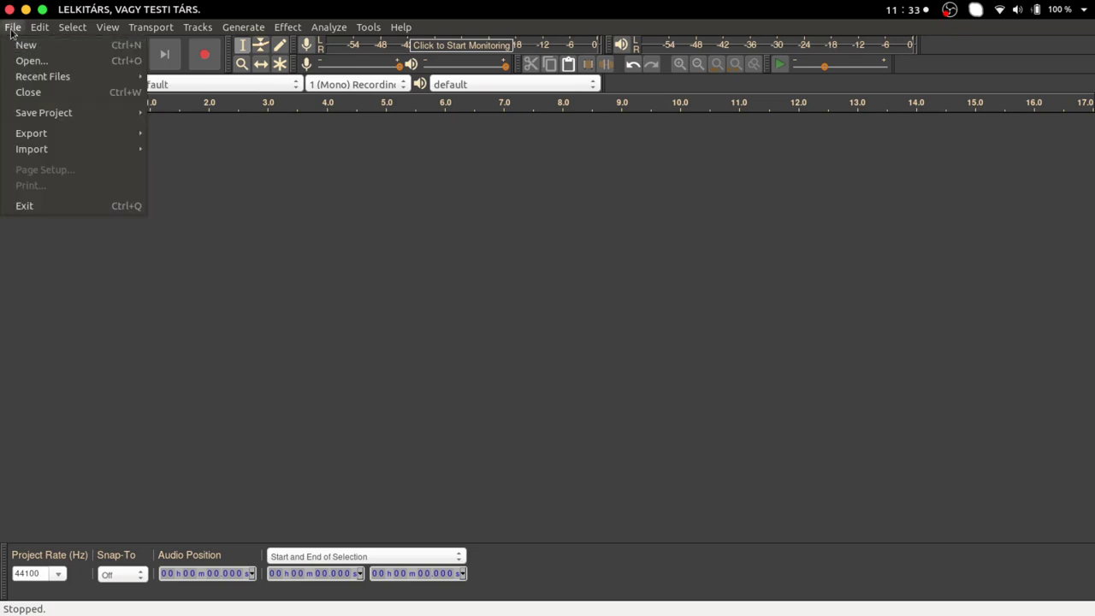
click(30, 63)
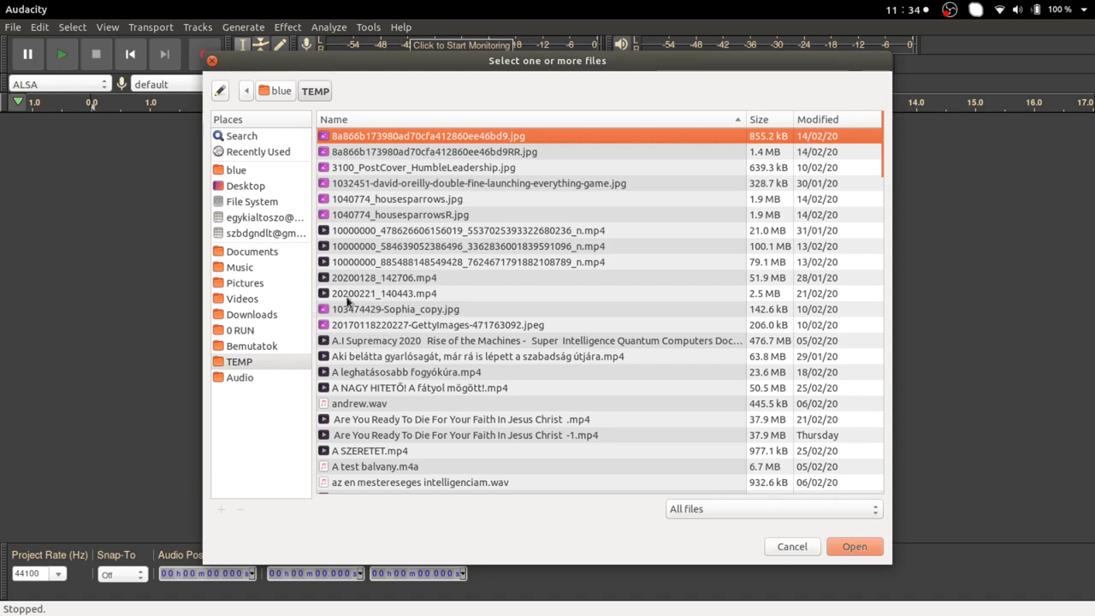
click(809, 125)
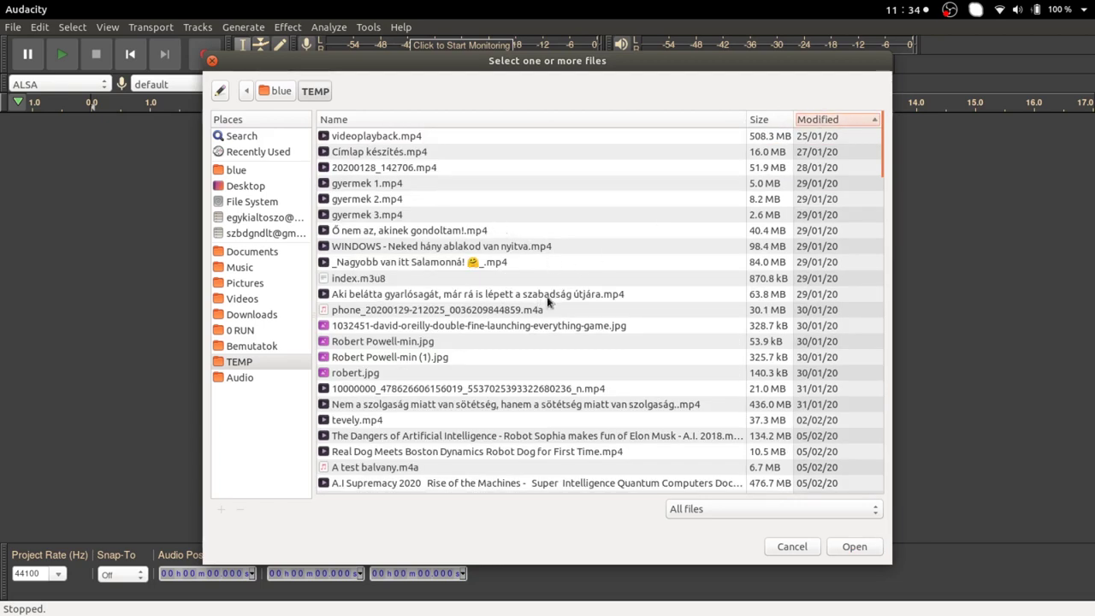
scroll(682, 359, down, 5)
scroll(682, 359, up, 5)
click(798, 546)
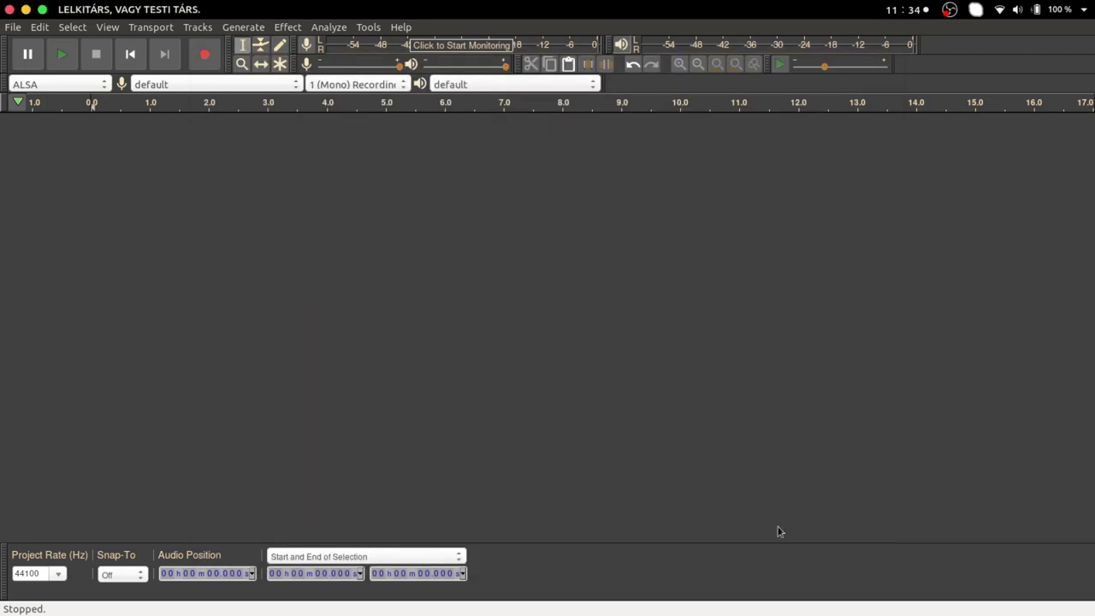
Step: Look through the TEMP folder in the file manager for the latest recording and return to Audacity
click(22, 118)
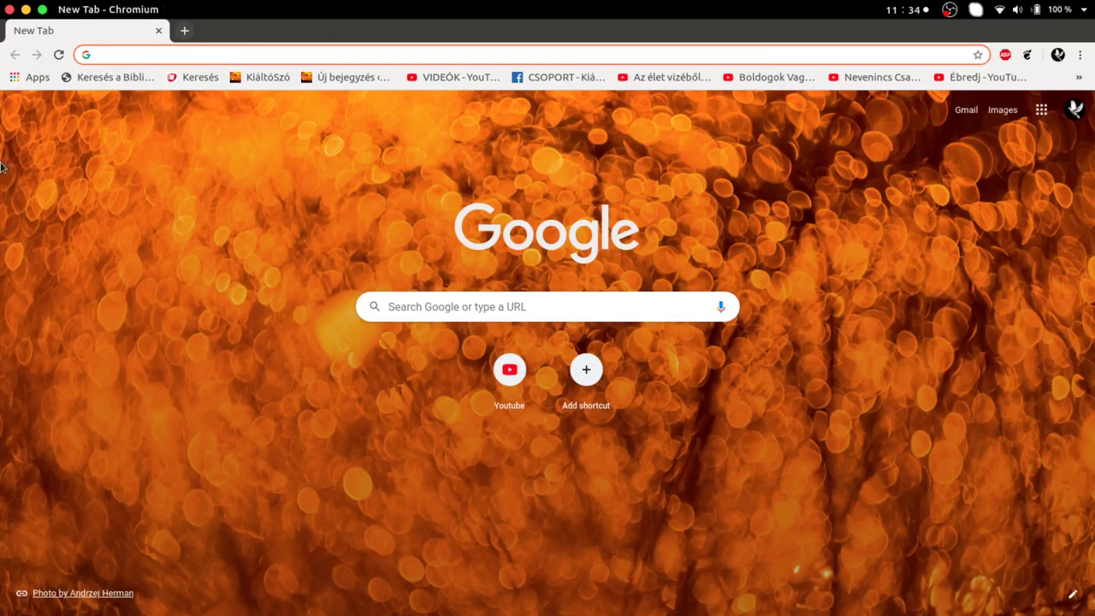
click(20, 73)
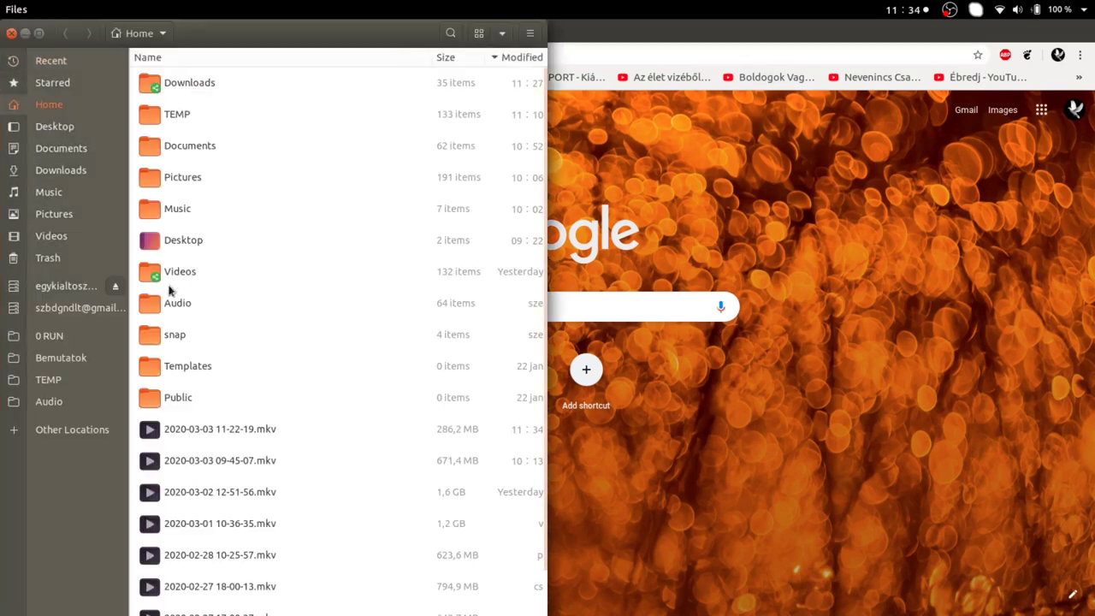
click(57, 360)
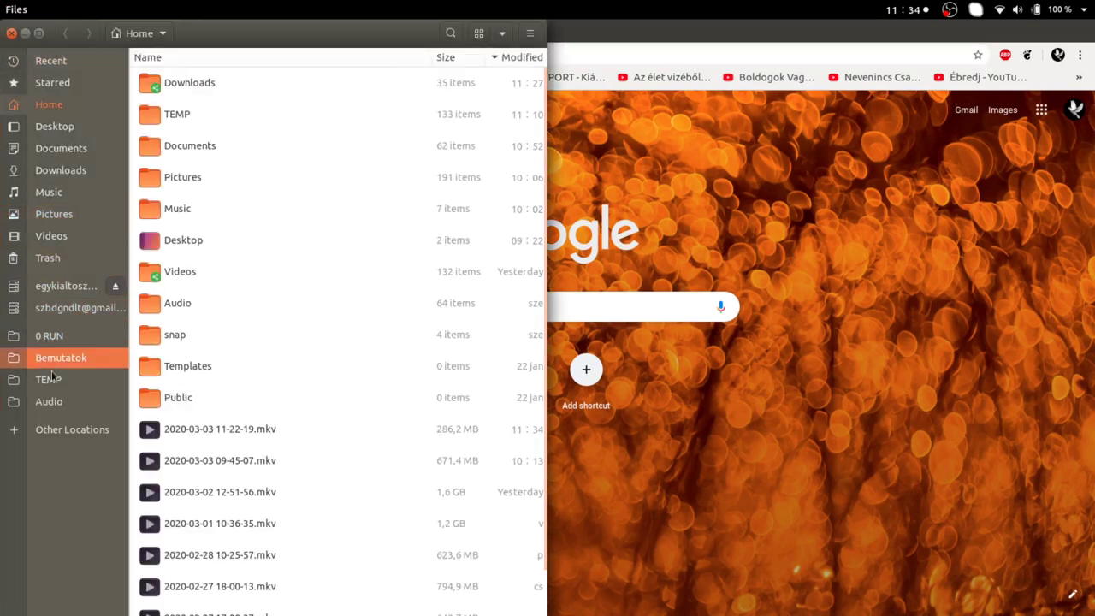
click(49, 379)
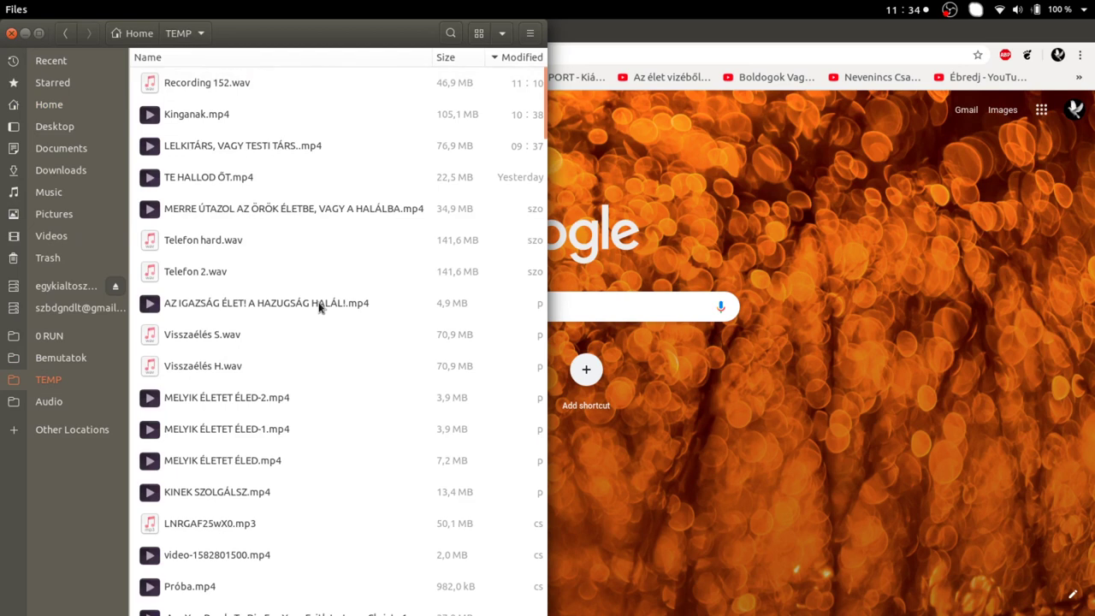
click(26, 35)
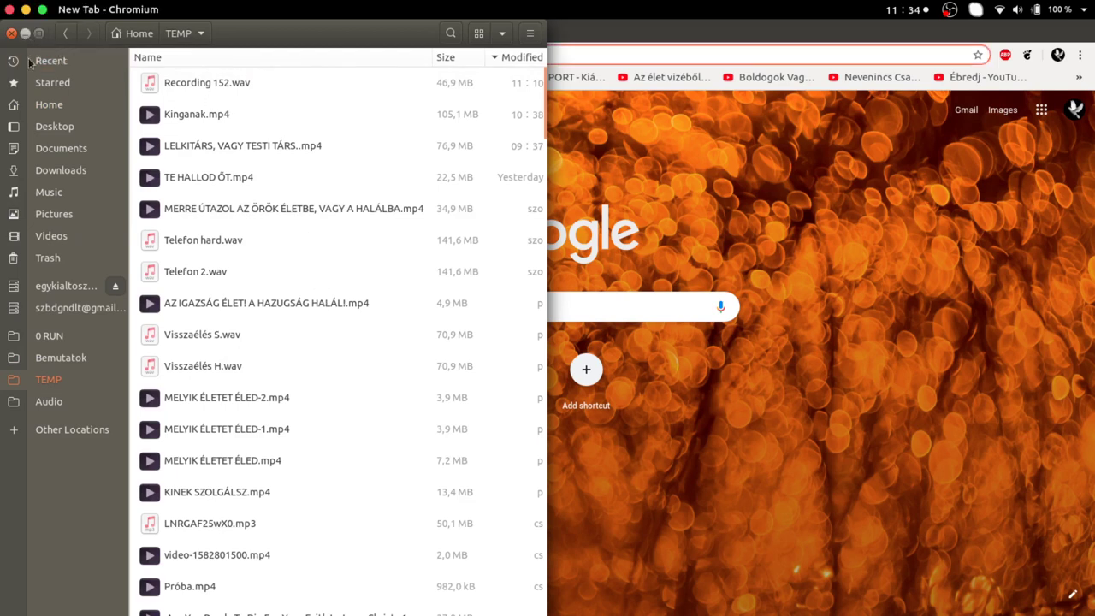
mouse_move(3, 257)
click(22, 296)
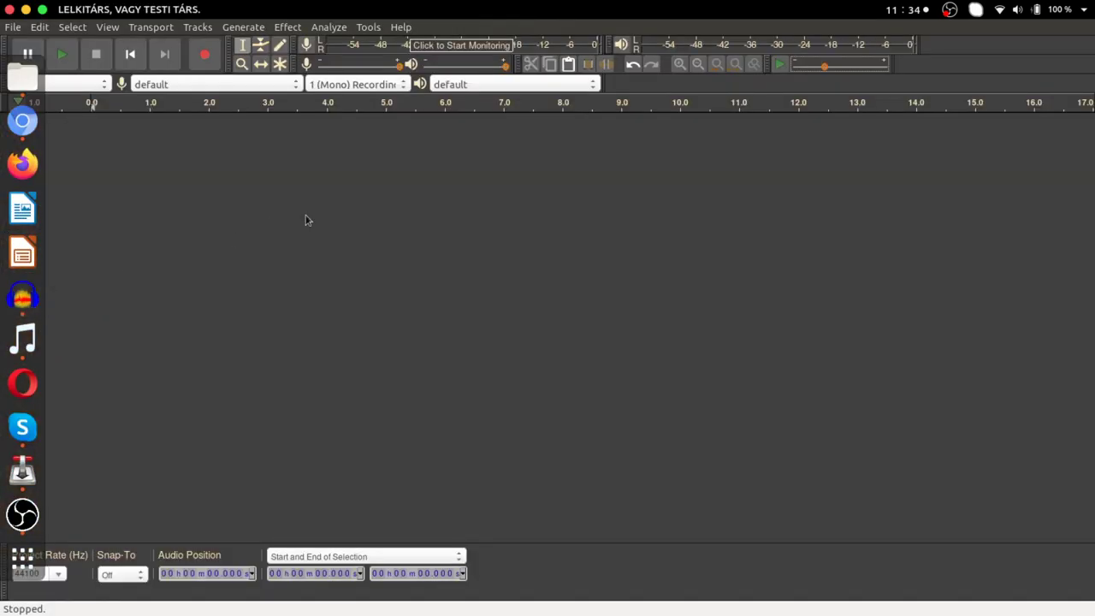
Step: Open Recording 152.wav from the TEMP folder, sorted newest first, and enlarge the height of its track
click(13, 27)
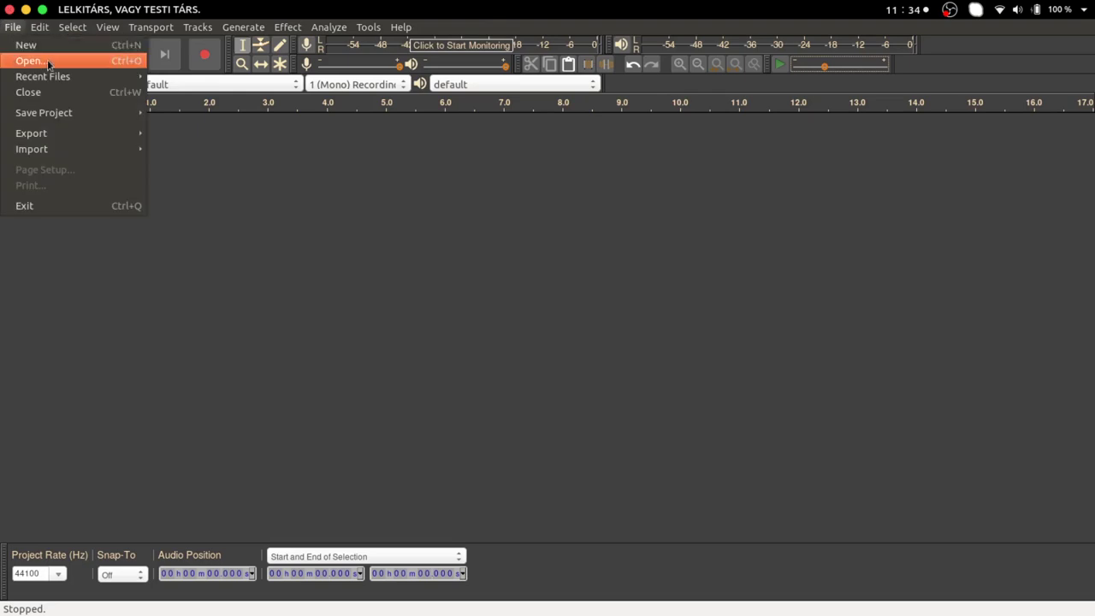
click(83, 61)
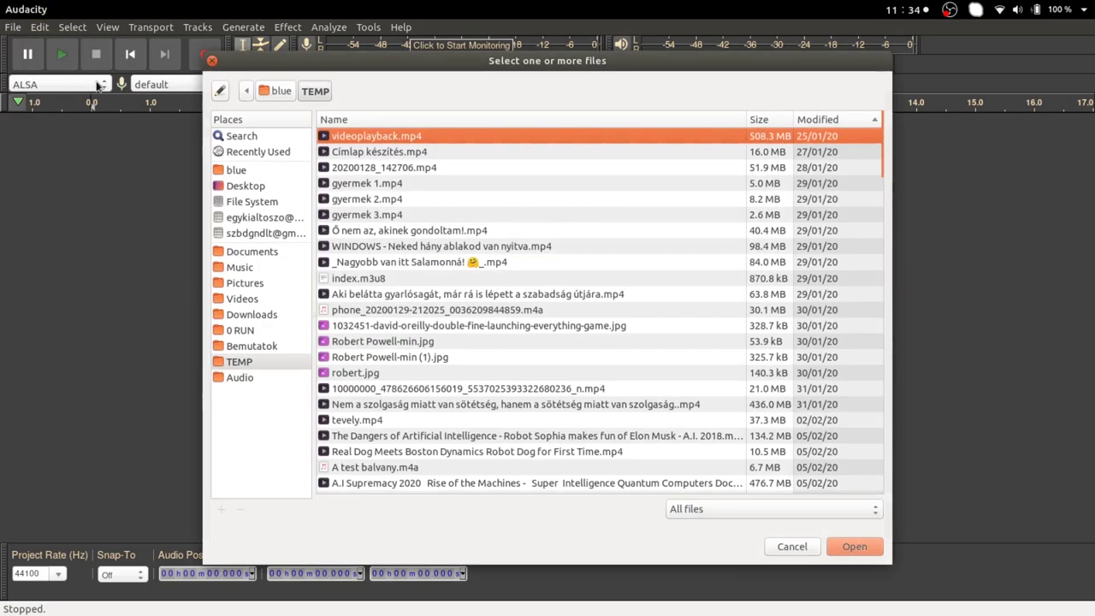
click(240, 364)
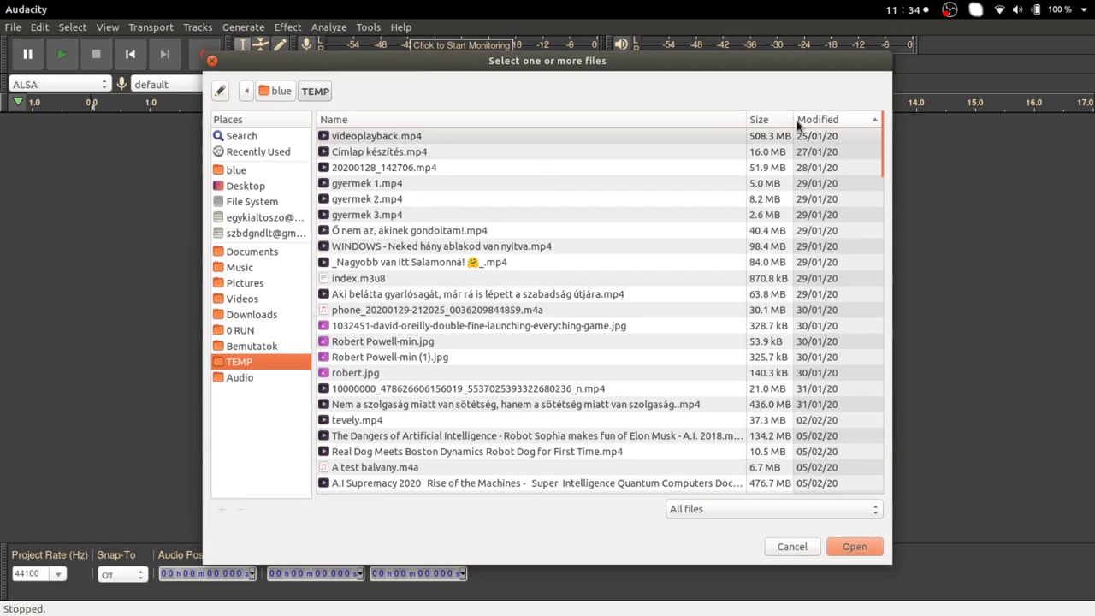
click(850, 126)
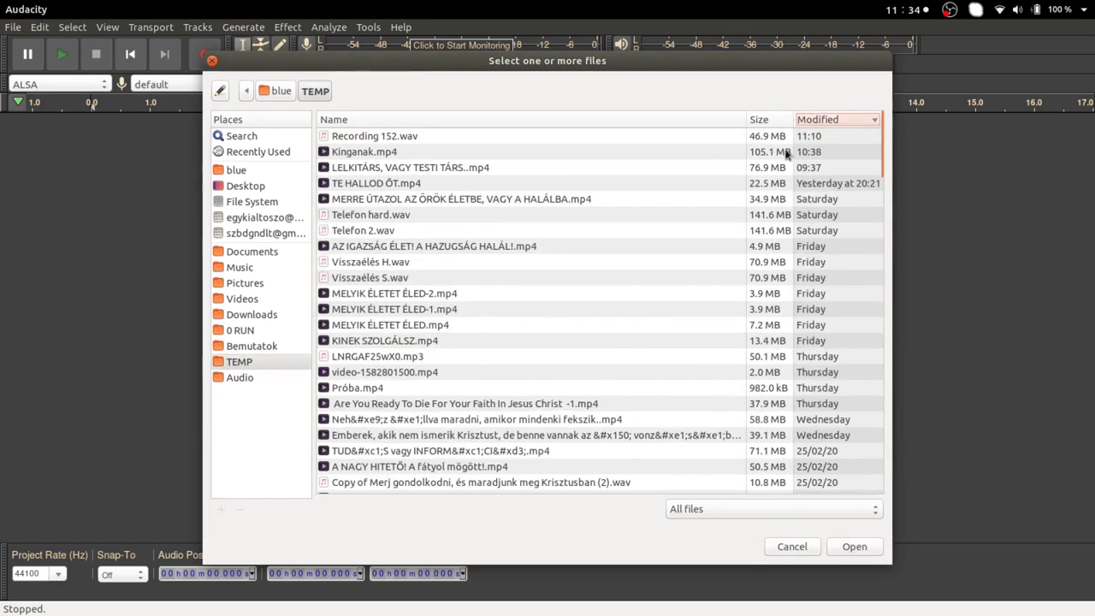
click(370, 140)
click(853, 547)
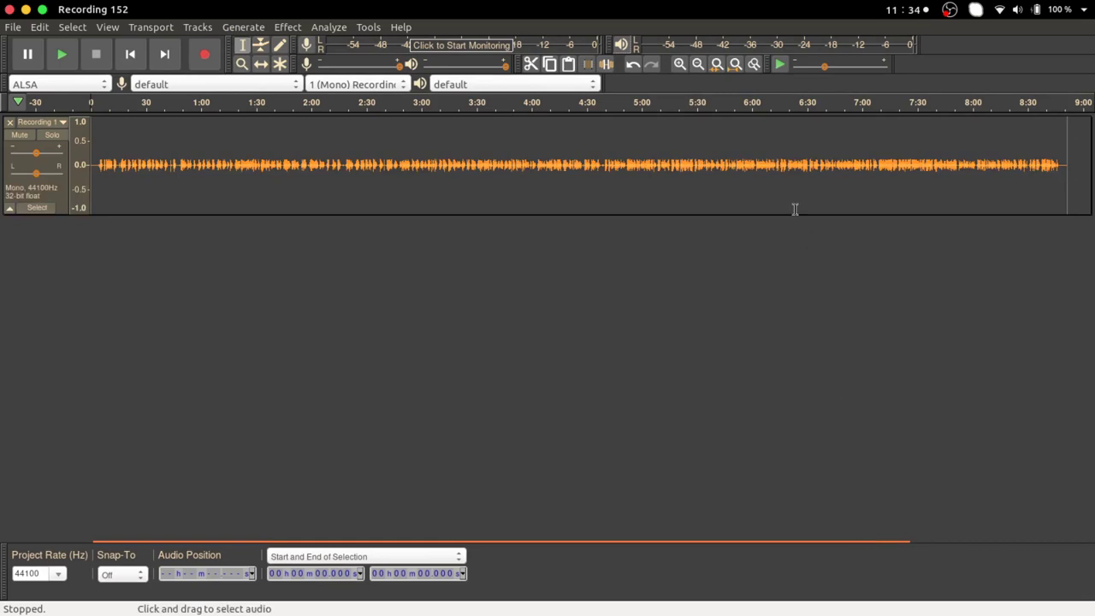
drag(795, 214, 786, 288)
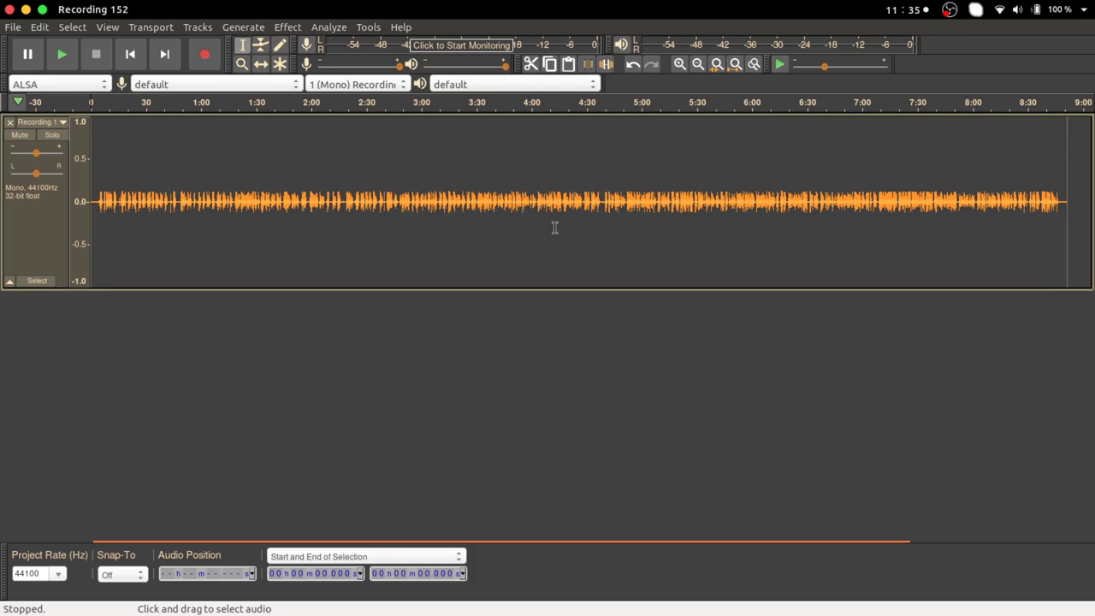
Step: Apply RMS Normalize to the whole track with a target level of -16 dB, stereo channels independently, and enlarge the track's height
click(39, 242)
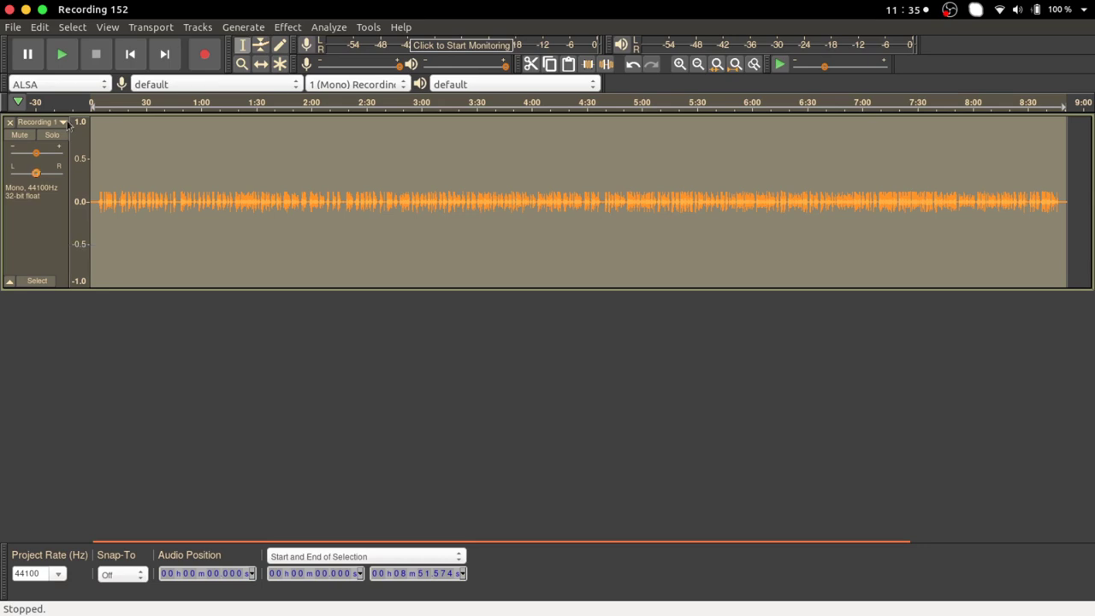
click(288, 28)
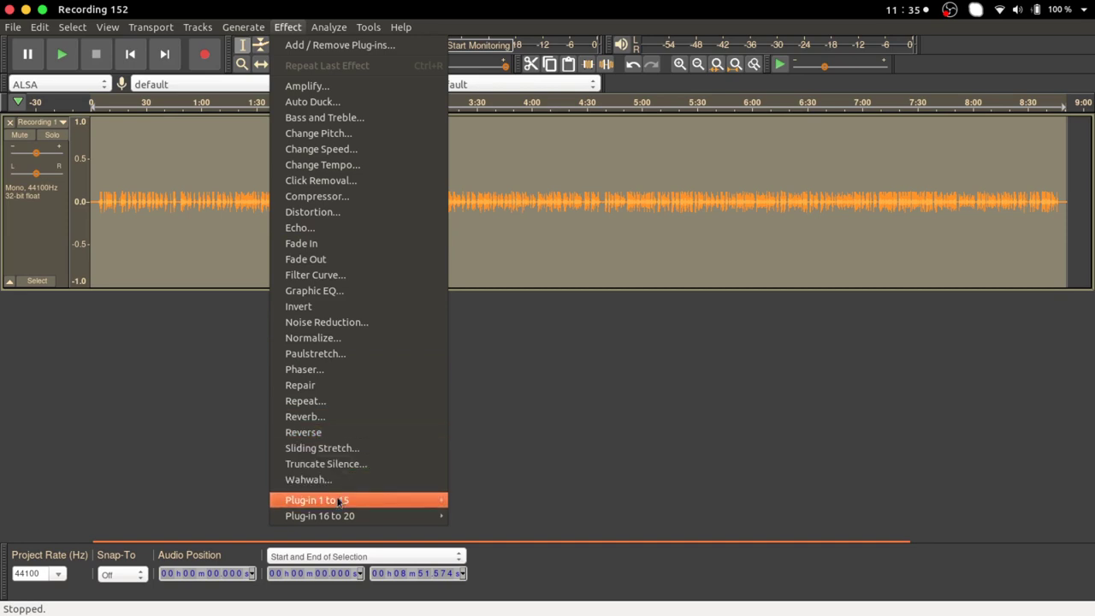
mouse_move(342, 505)
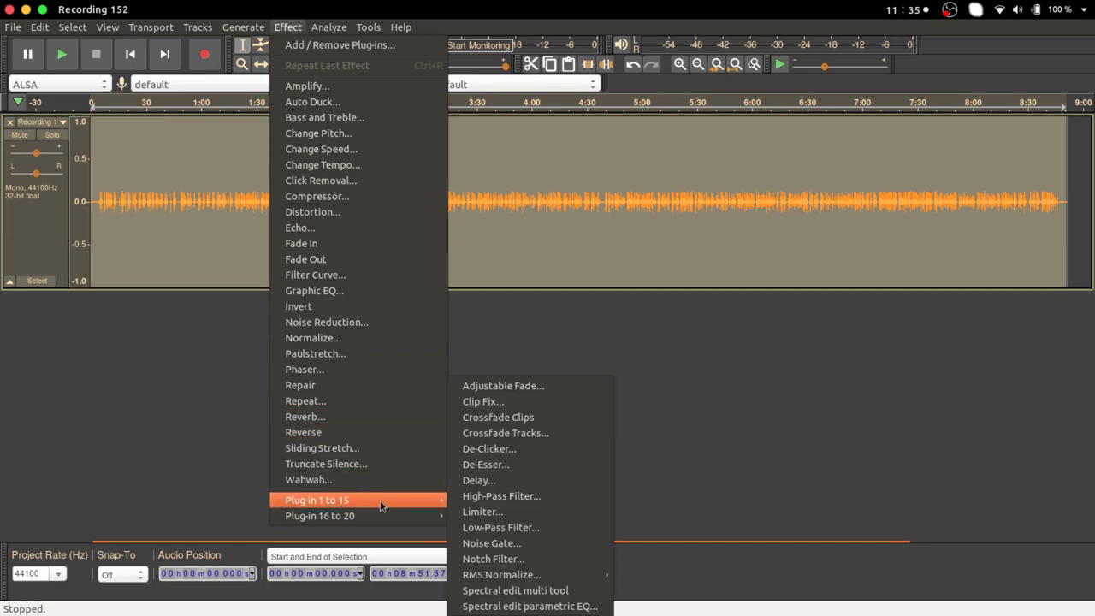
mouse_move(514, 578)
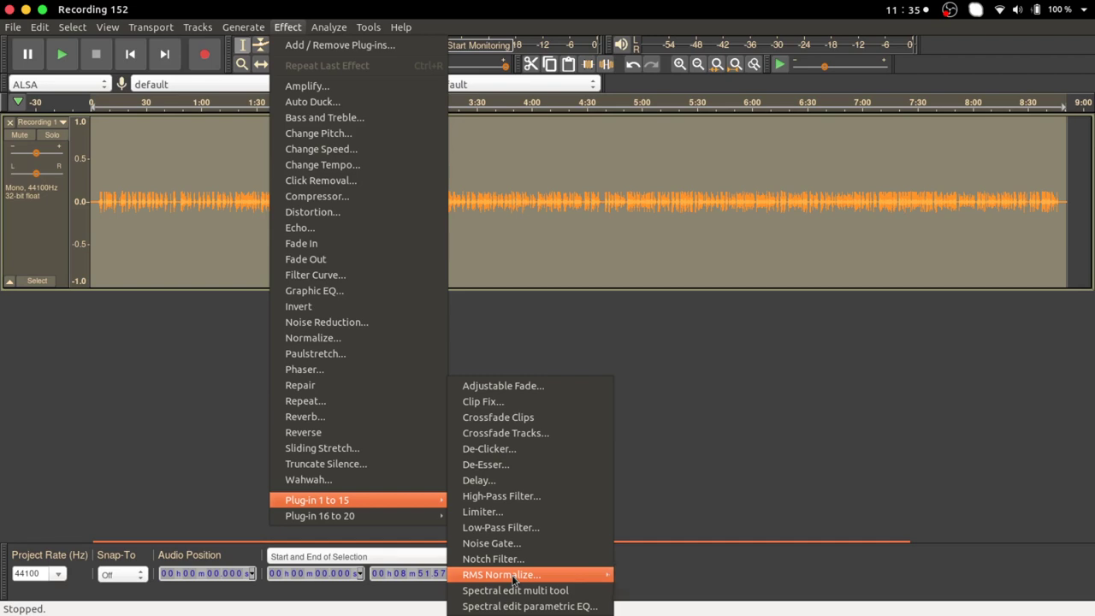
click(649, 579)
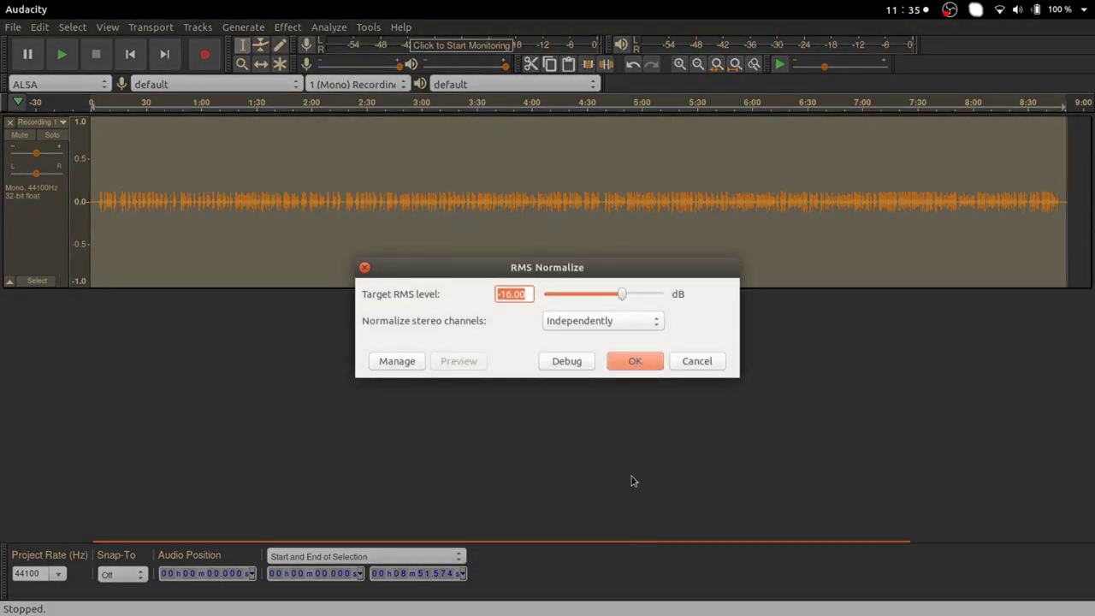
mouse_move(622, 296)
mouse_down()
mouse_move(590, 297)
mouse_move(623, 299)
mouse_up()
click(656, 363)
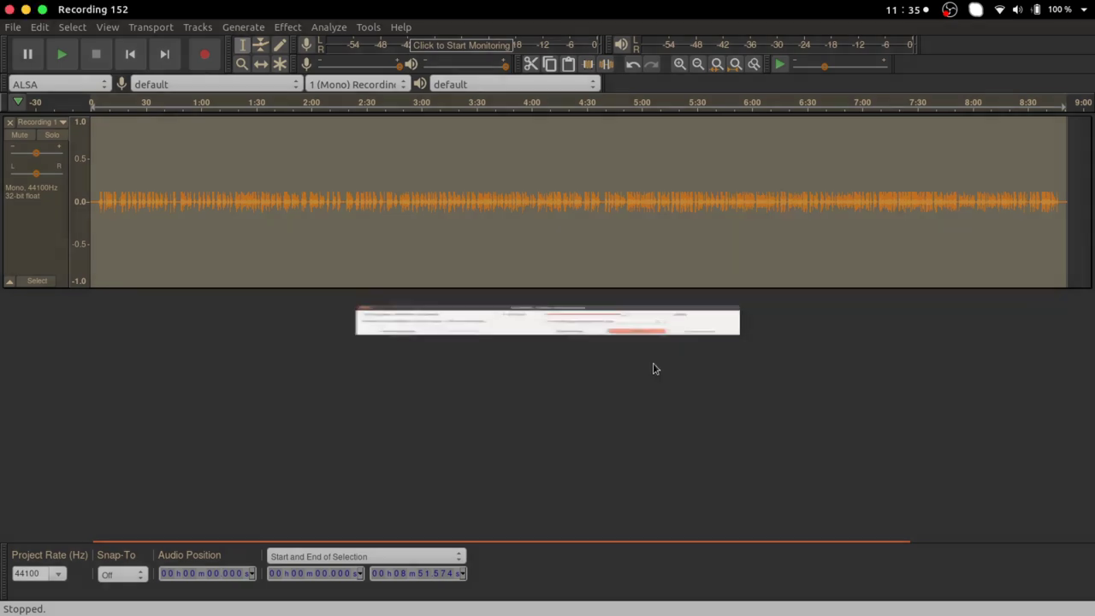
drag(640, 289, 650, 414)
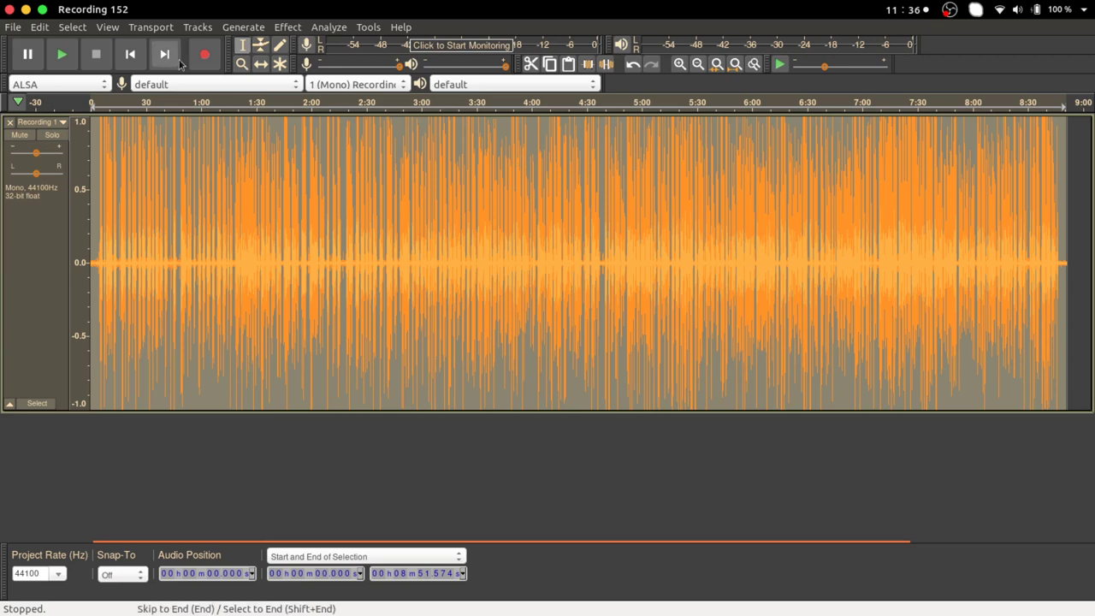
Step: Undo the RMS Normalize effect and clear the track selection
click(40, 29)
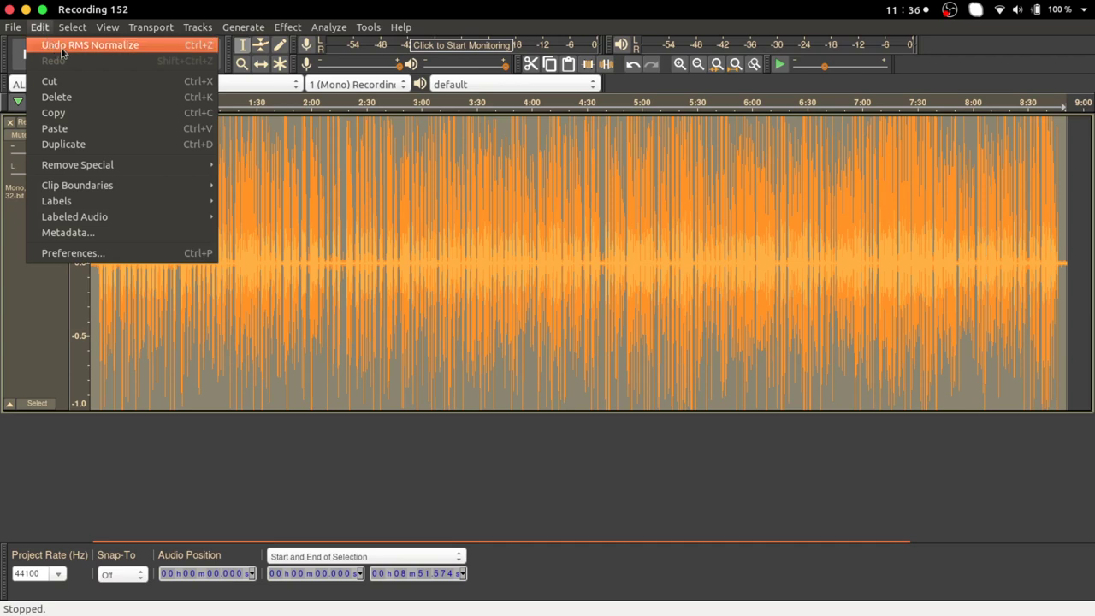
click(62, 47)
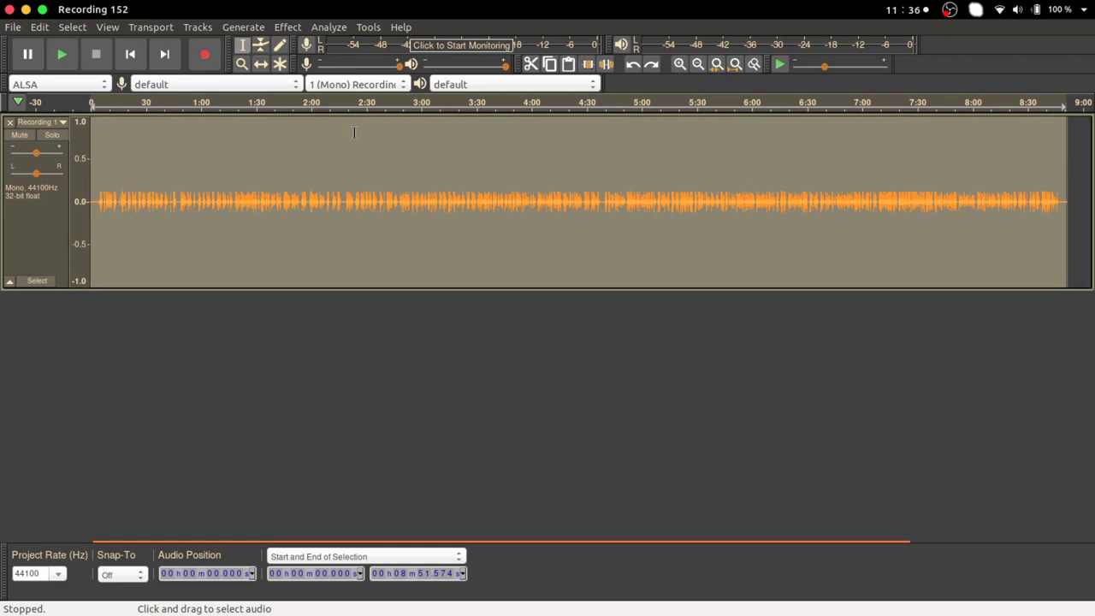
click(279, 273)
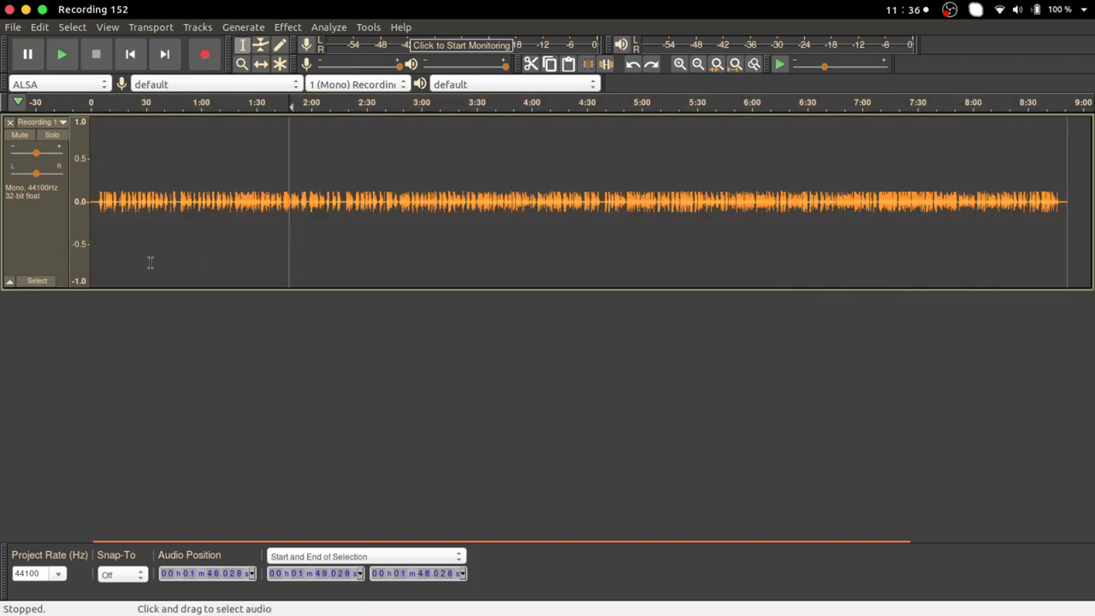
Step: Select the entire unprocessed track and run ACX Check on it
click(44, 248)
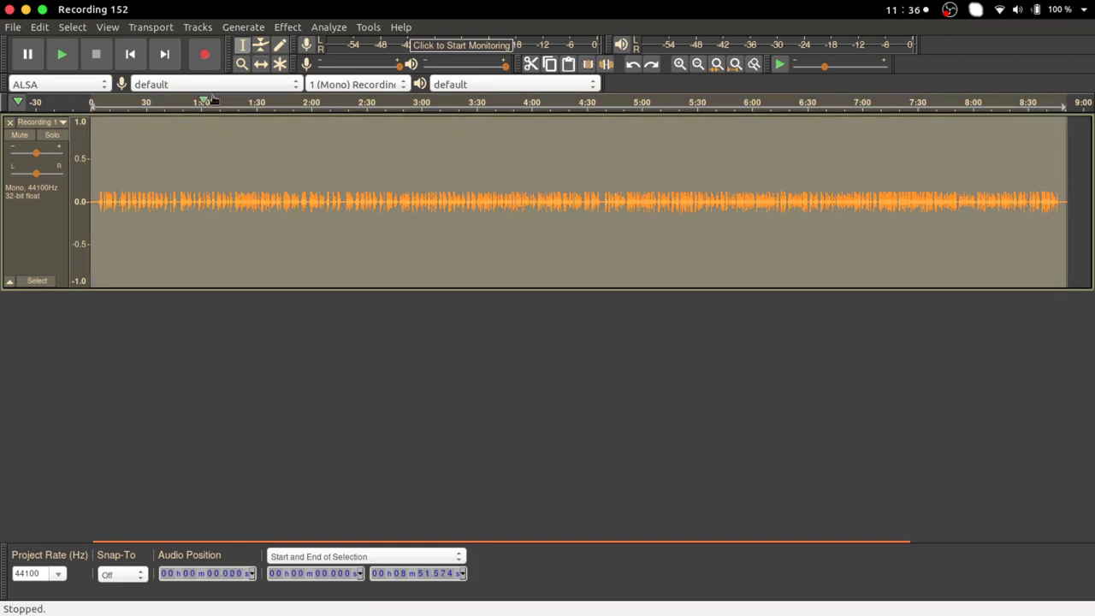
click(333, 28)
mouse_move(347, 120)
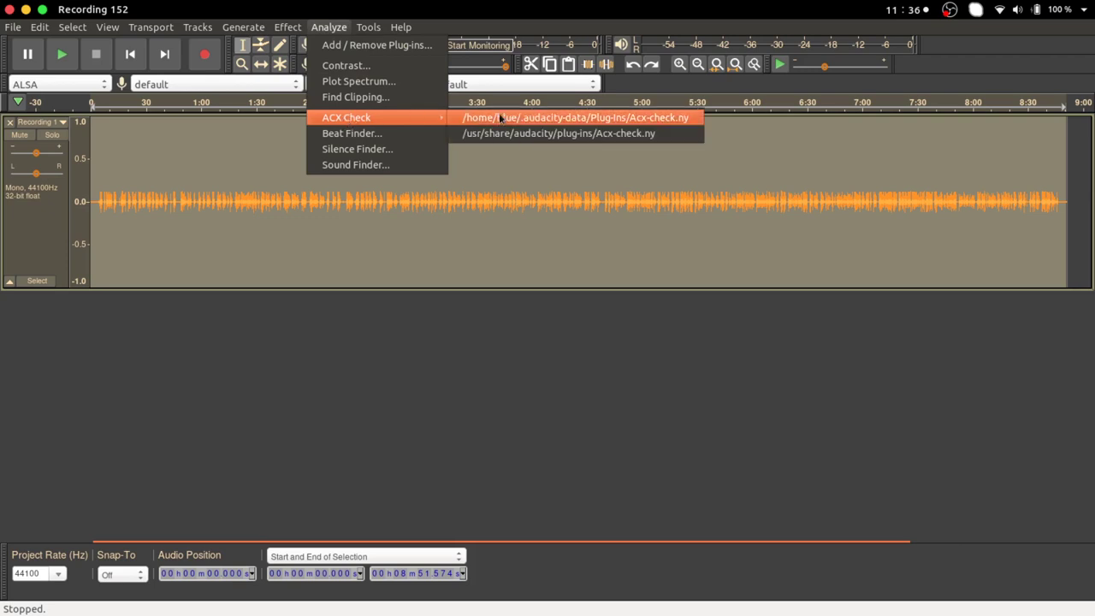
click(571, 125)
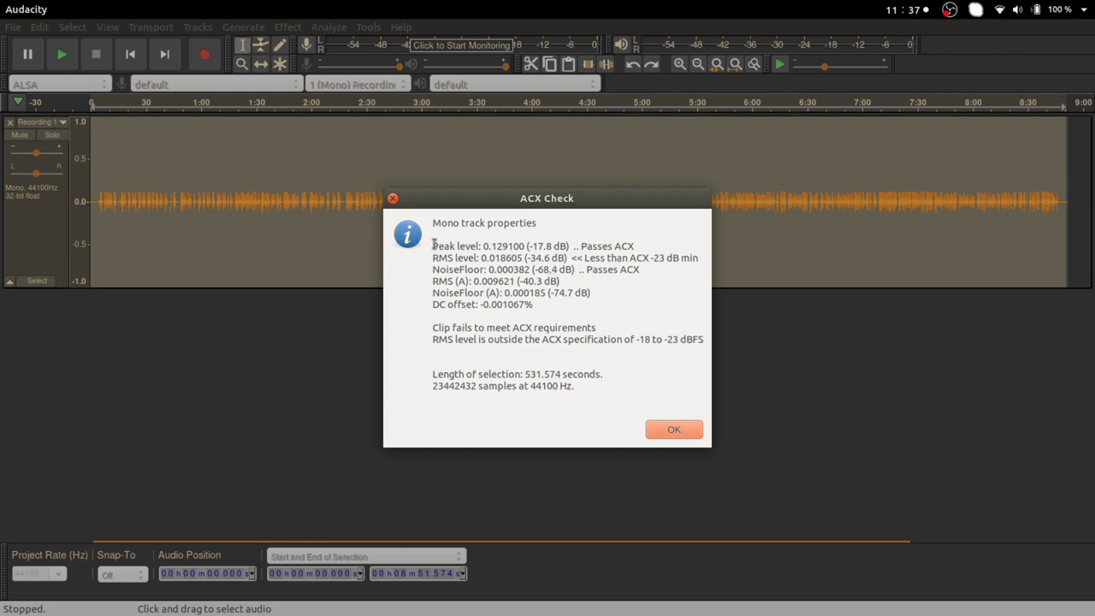
Step: Examine the peak level, RMS level and noise floor in the ACX Check report, and close it
drag(434, 244, 649, 272)
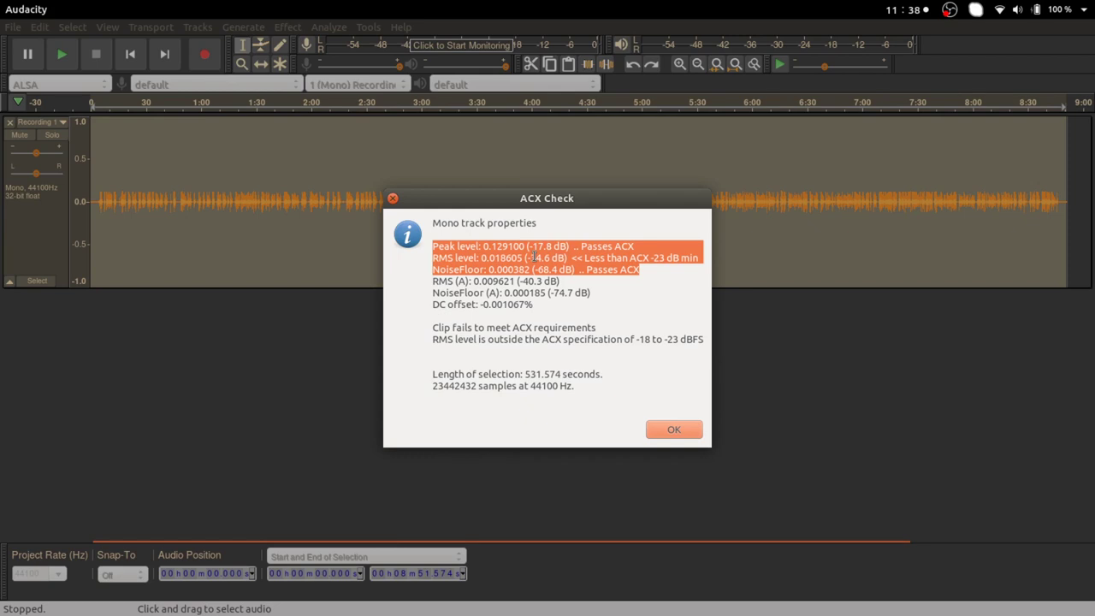
click(511, 271)
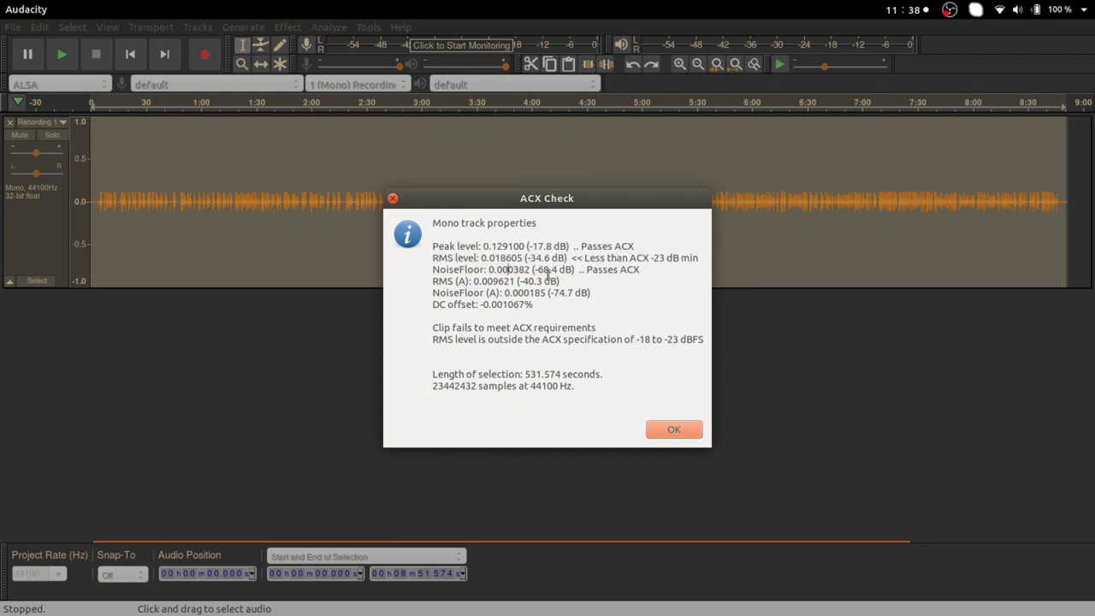
drag(538, 272, 550, 271)
click(659, 277)
drag(432, 270, 575, 269)
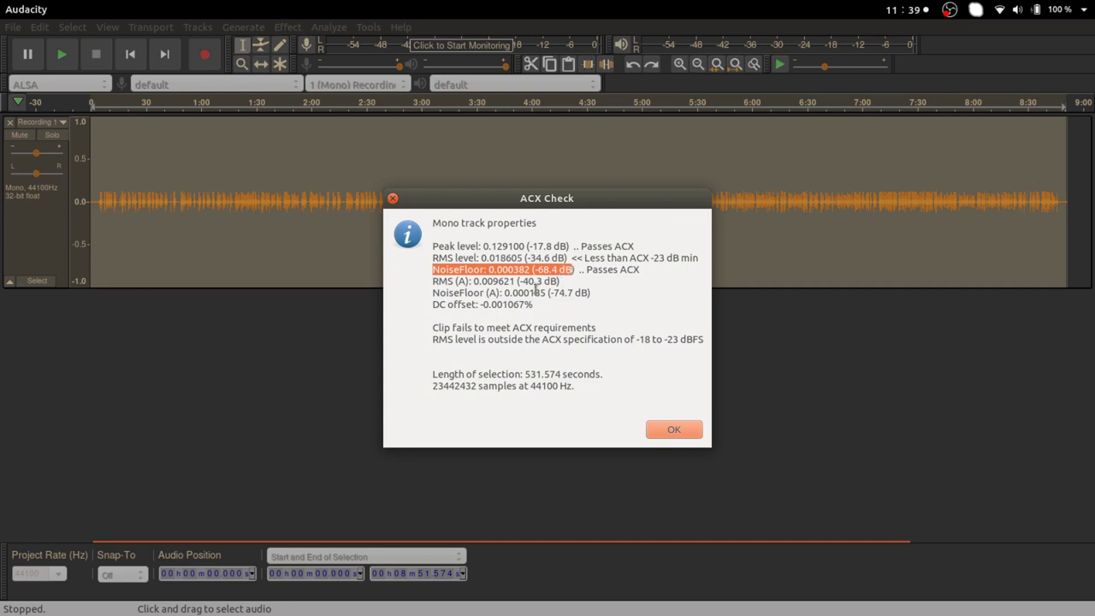
click(674, 431)
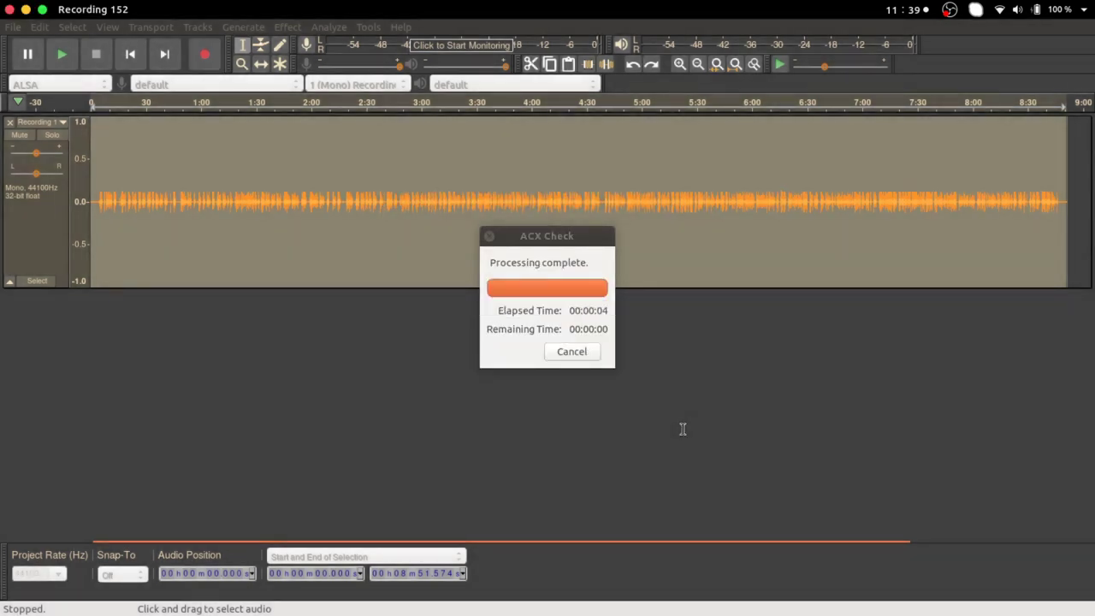
click(581, 351)
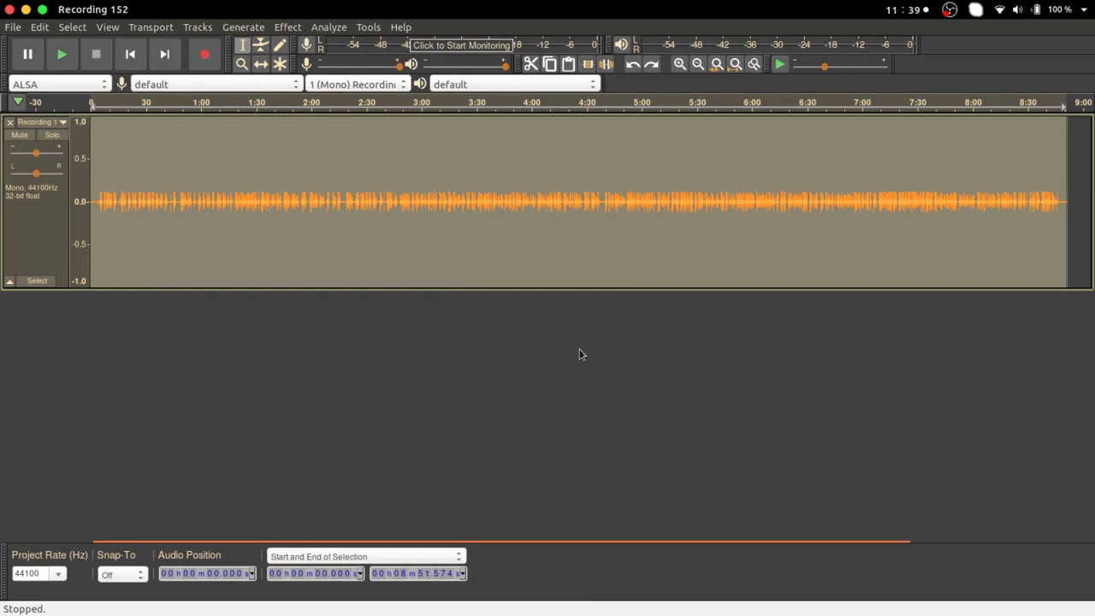
Step: Select the full length of the Recording 152 track
click(282, 248)
click(32, 237)
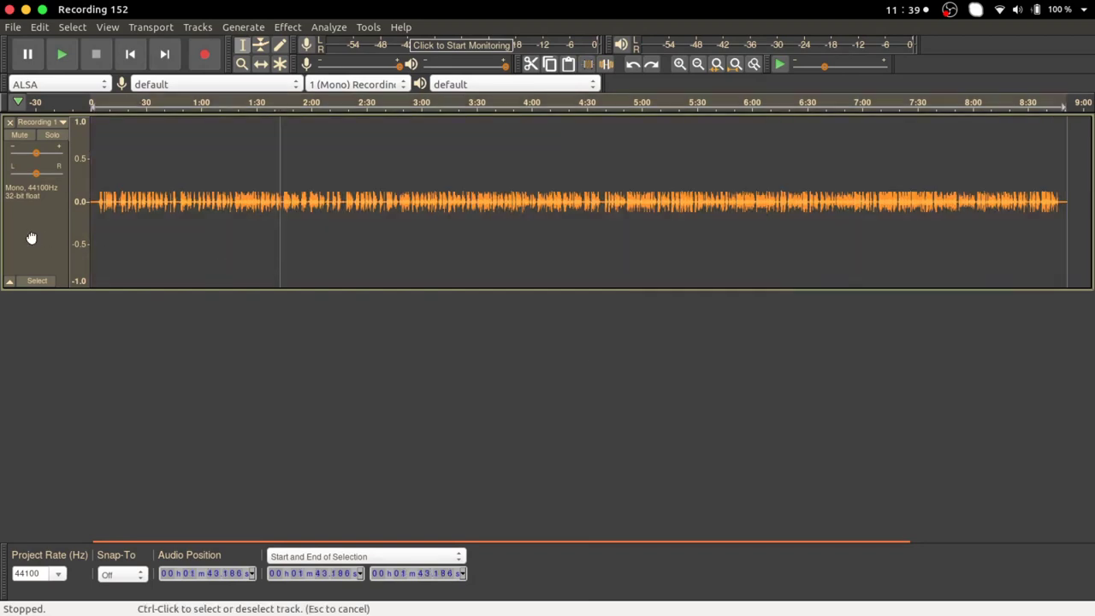
click(274, 237)
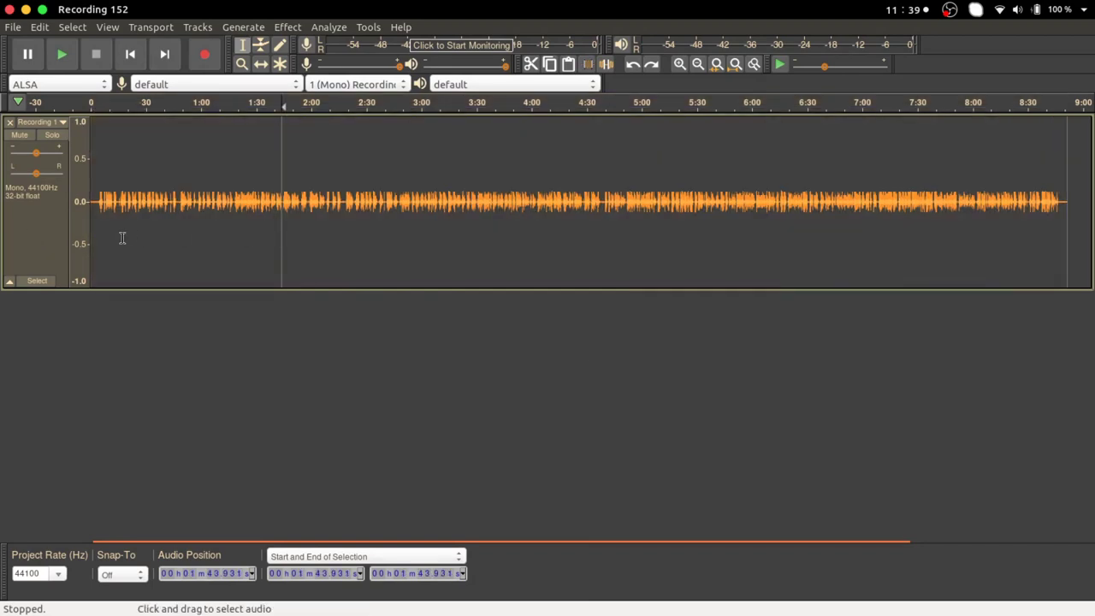
click(39, 242)
click(389, 185)
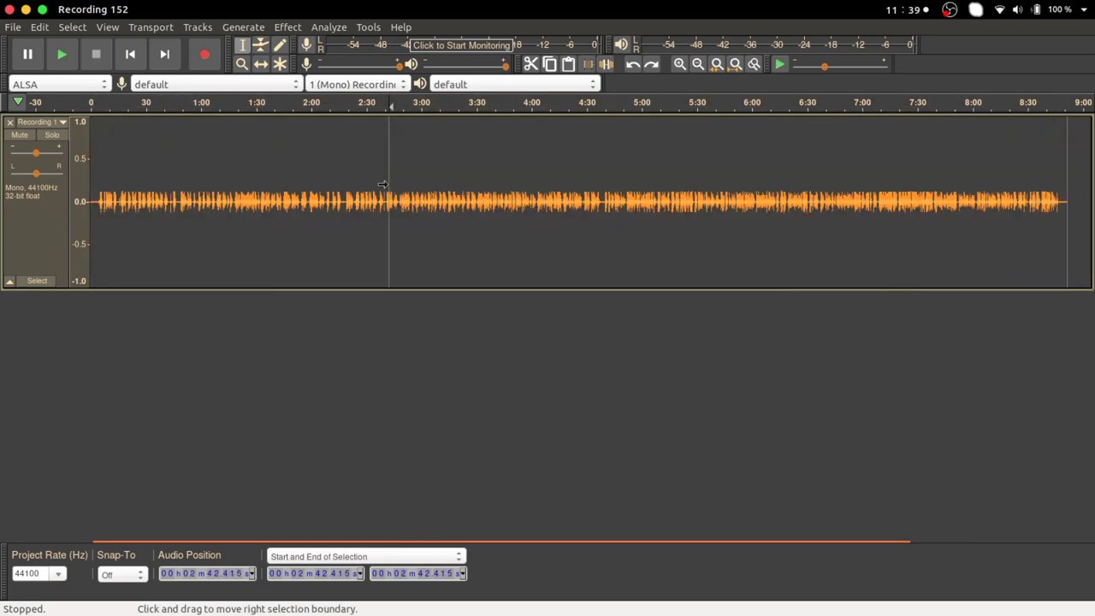
double_click(388, 184)
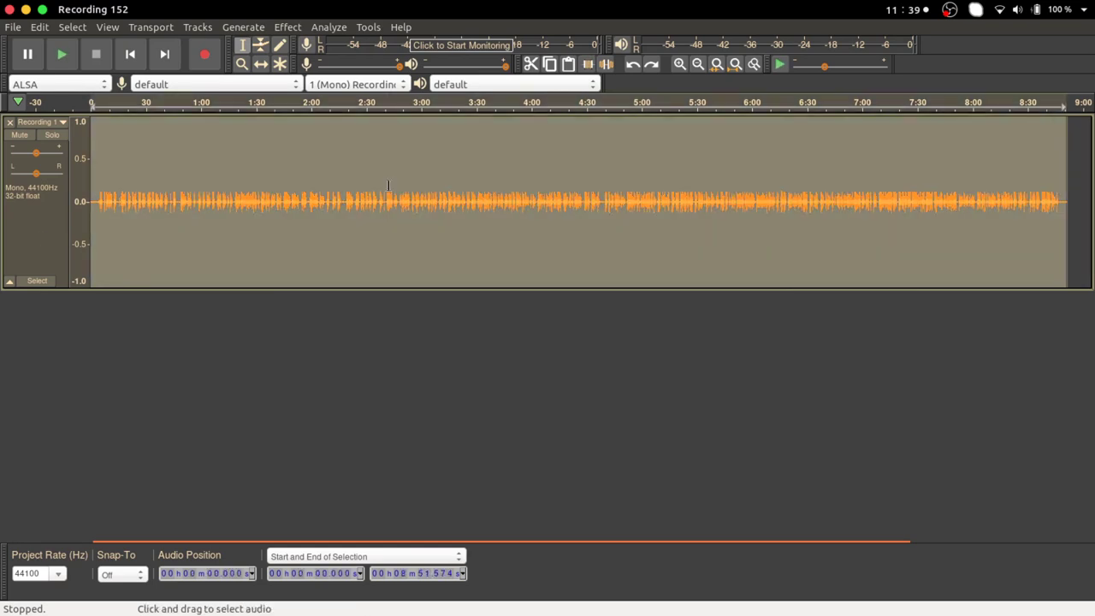
Step: Apply the RMS Normalize plug-in from /usr/share/audacity/plug-ins with a target of -16 dB and enlarge the track's height
click(291, 28)
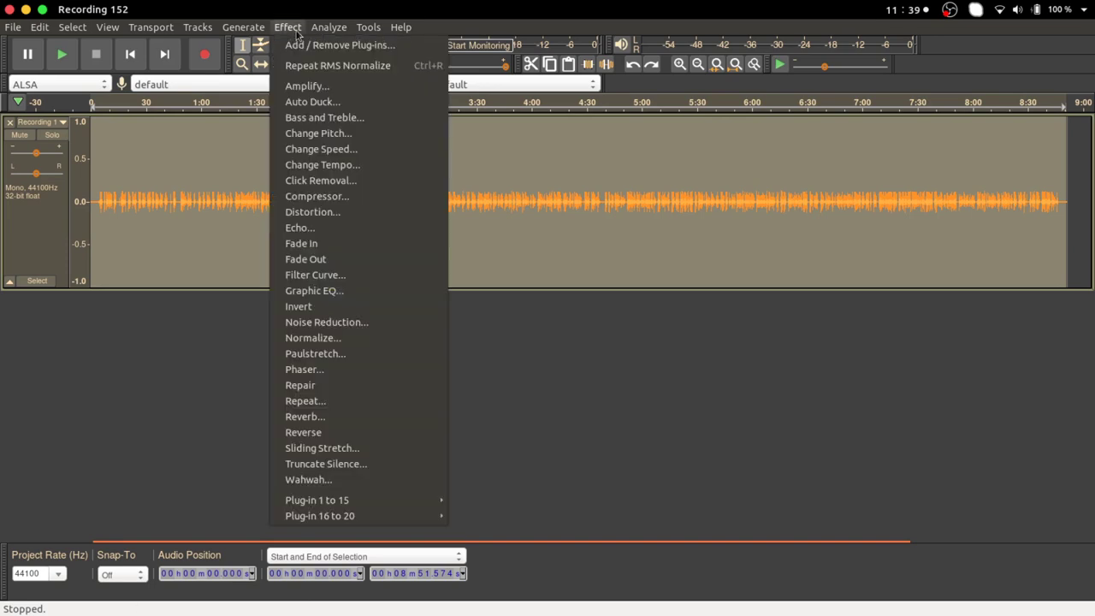
mouse_move(407, 508)
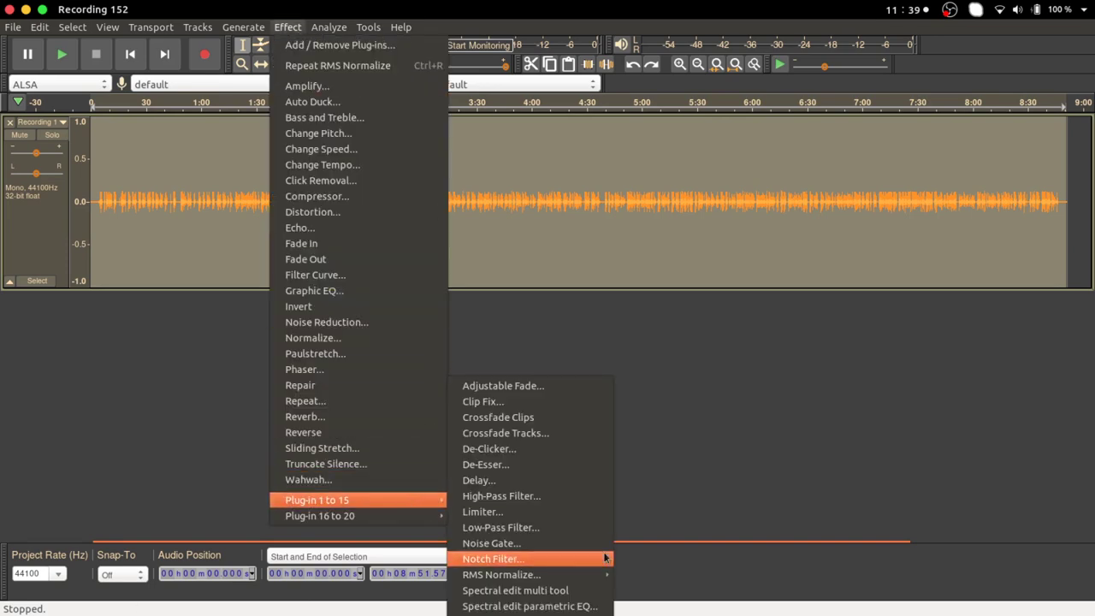
mouse_move(589, 577)
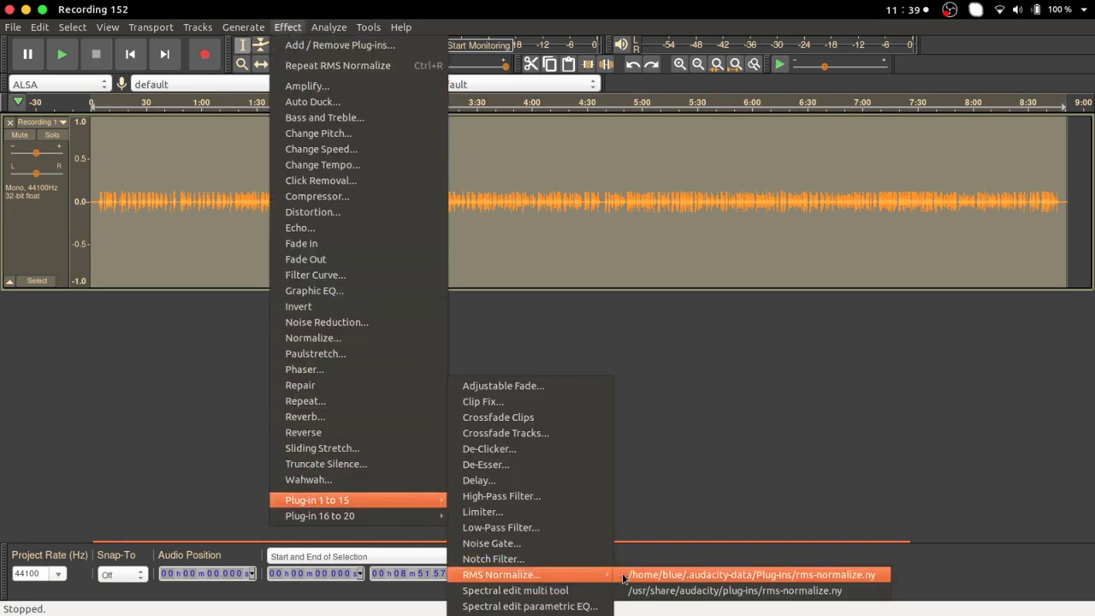
click(699, 593)
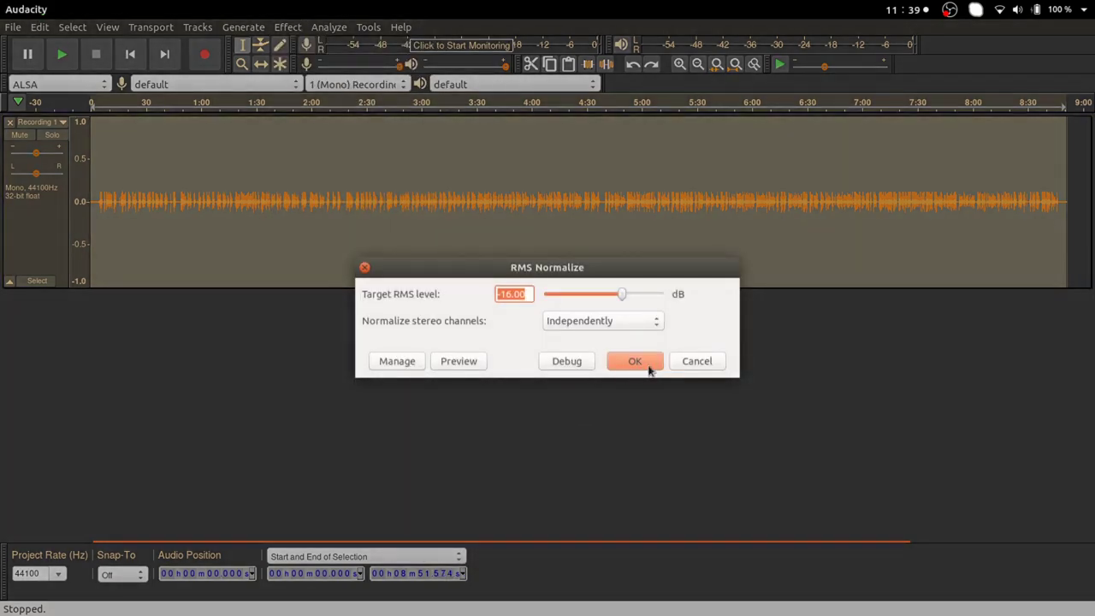
click(649, 361)
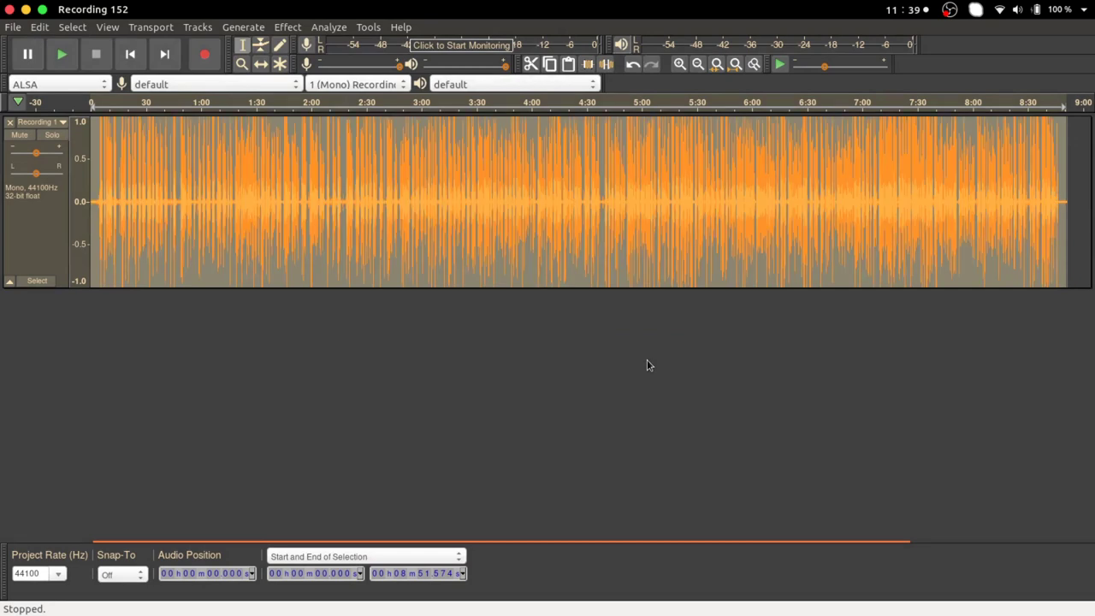
drag(567, 288, 591, 491)
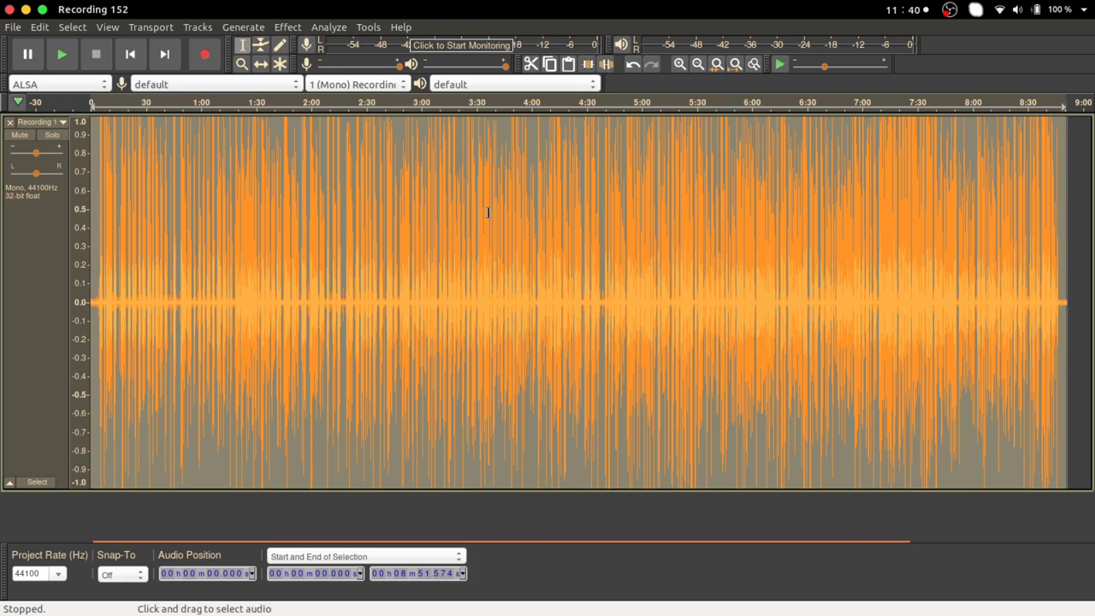
Step: Run ACX Check on the portion of the normalized track from about 1:56 to 4:42 and close the report
click(467, 226)
drag(304, 267, 608, 291)
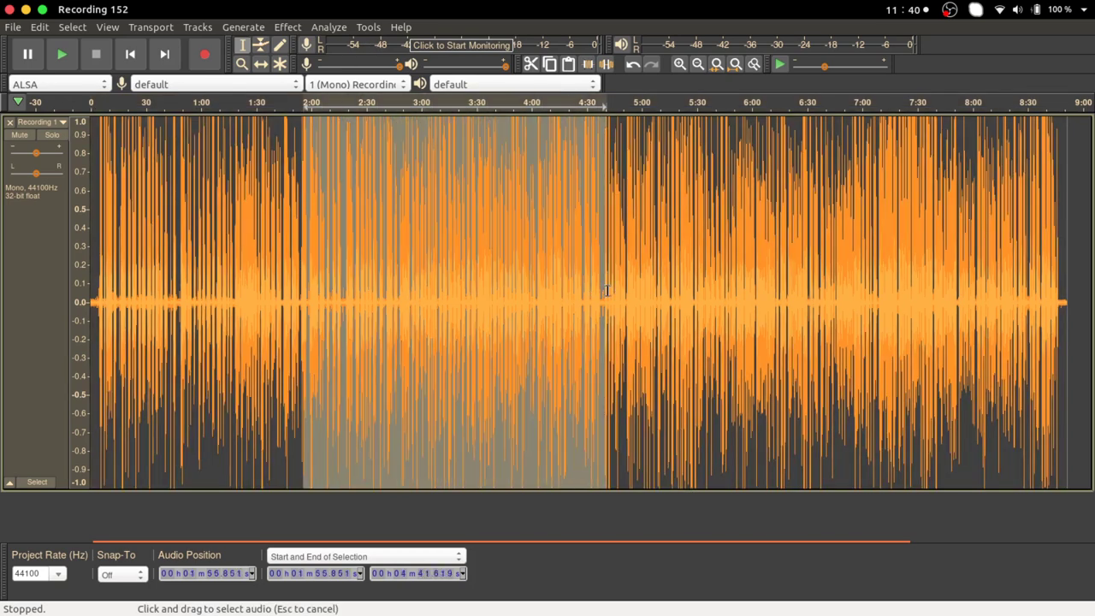
click(331, 29)
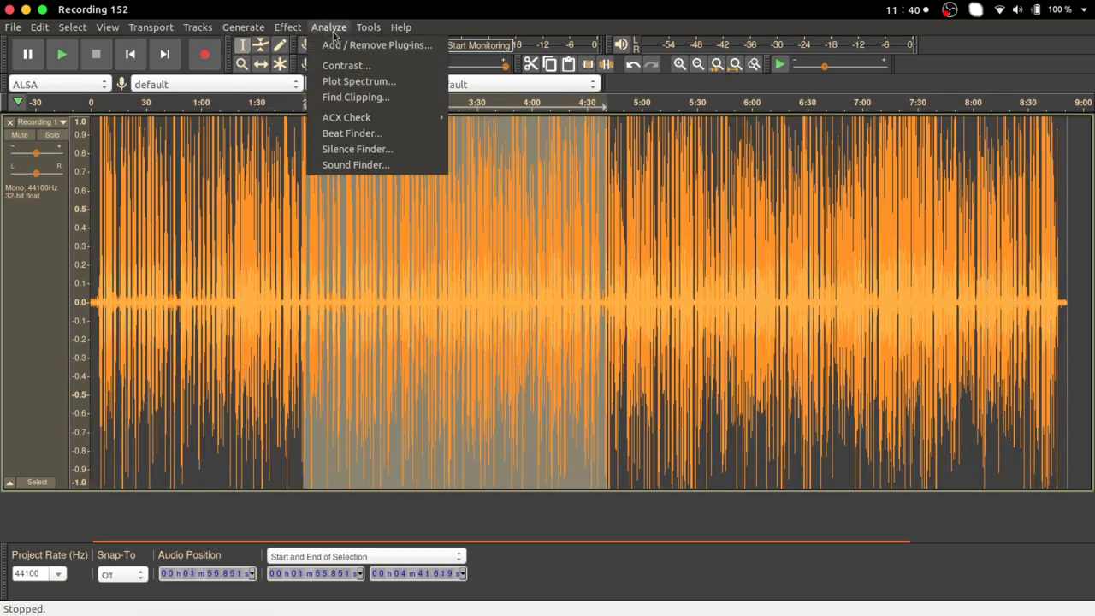
mouse_move(379, 118)
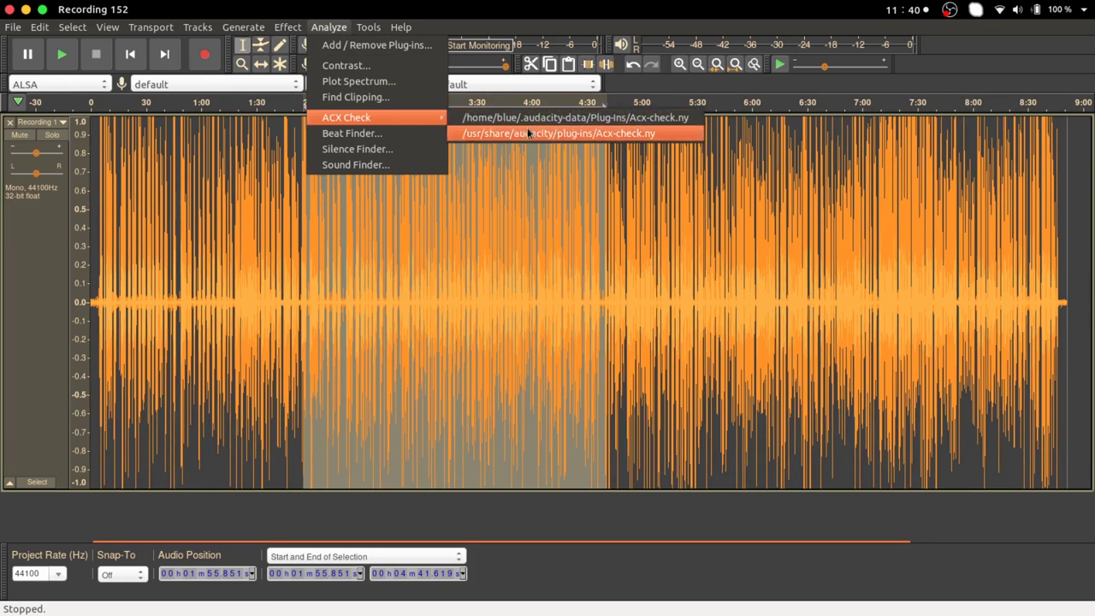
click(551, 123)
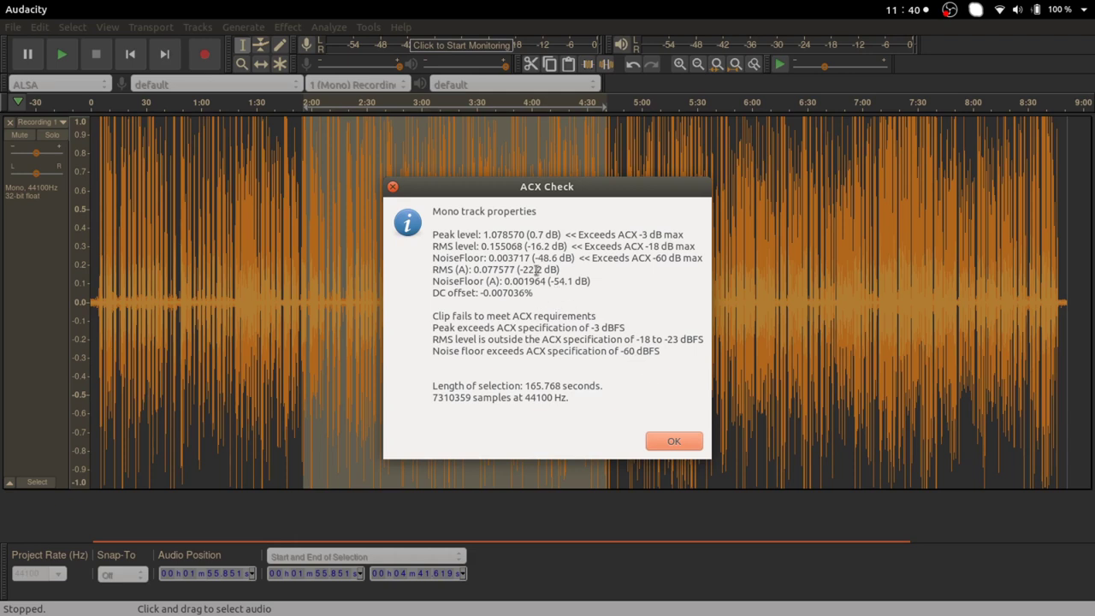
click(680, 444)
Step: Replace the partial selection with the whole normalized track
click(436, 321)
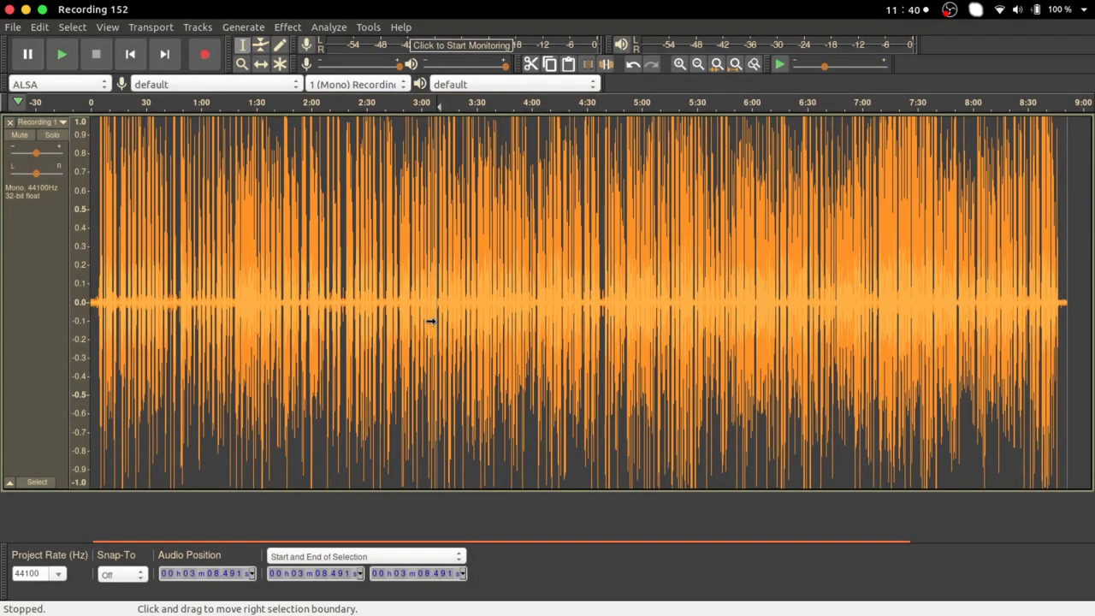
click(38, 282)
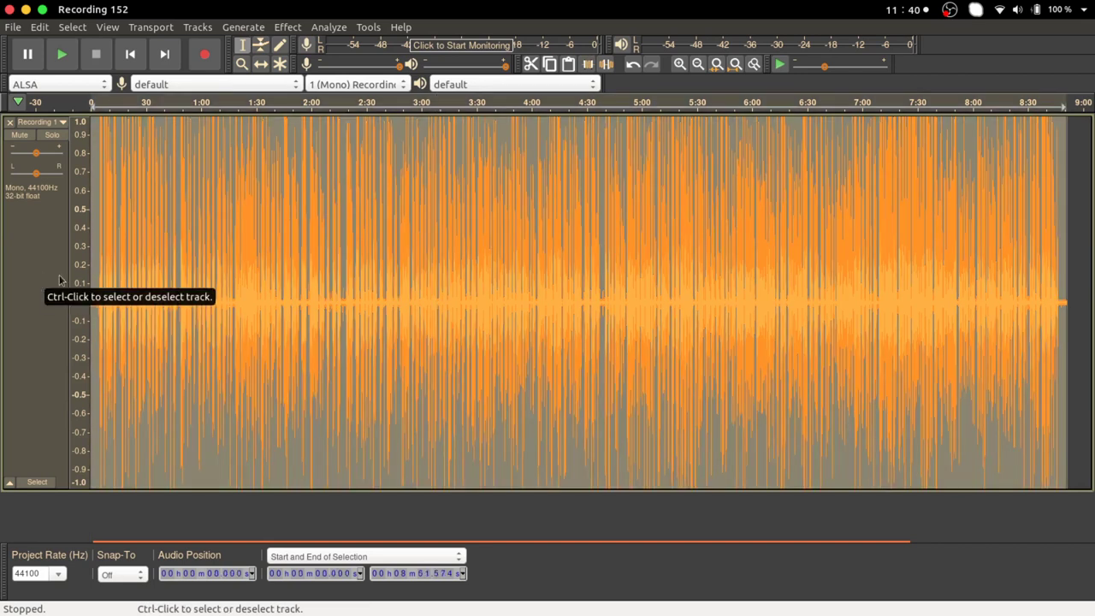
click(419, 296)
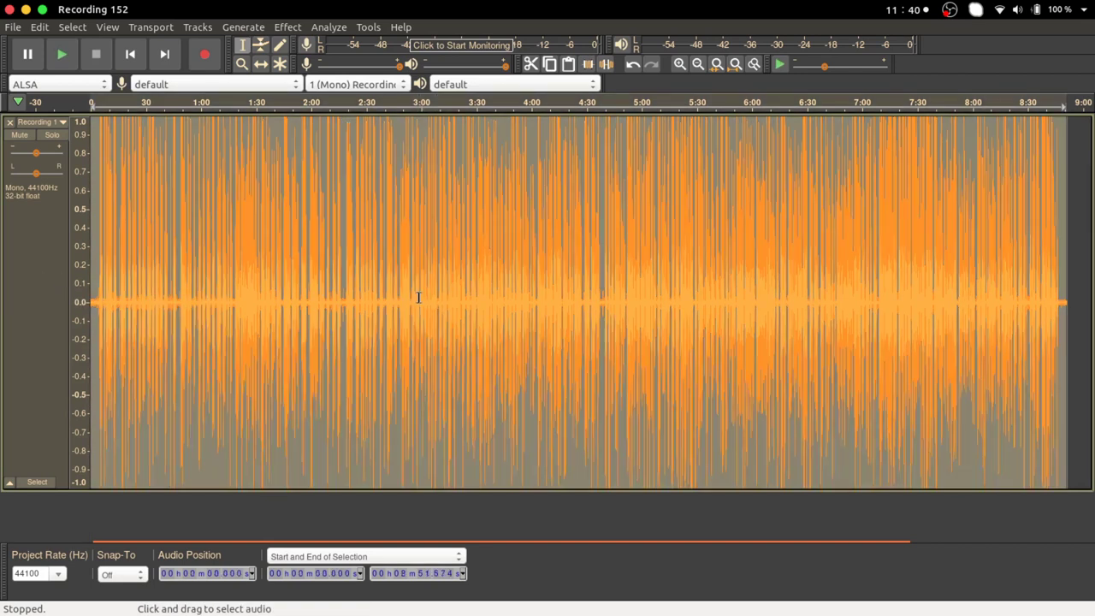
Step: Apply the Limiter effect to the whole track with a -1 dB limit, 10 ms hold and no make-up gain
key(ctrl+a)
click(295, 28)
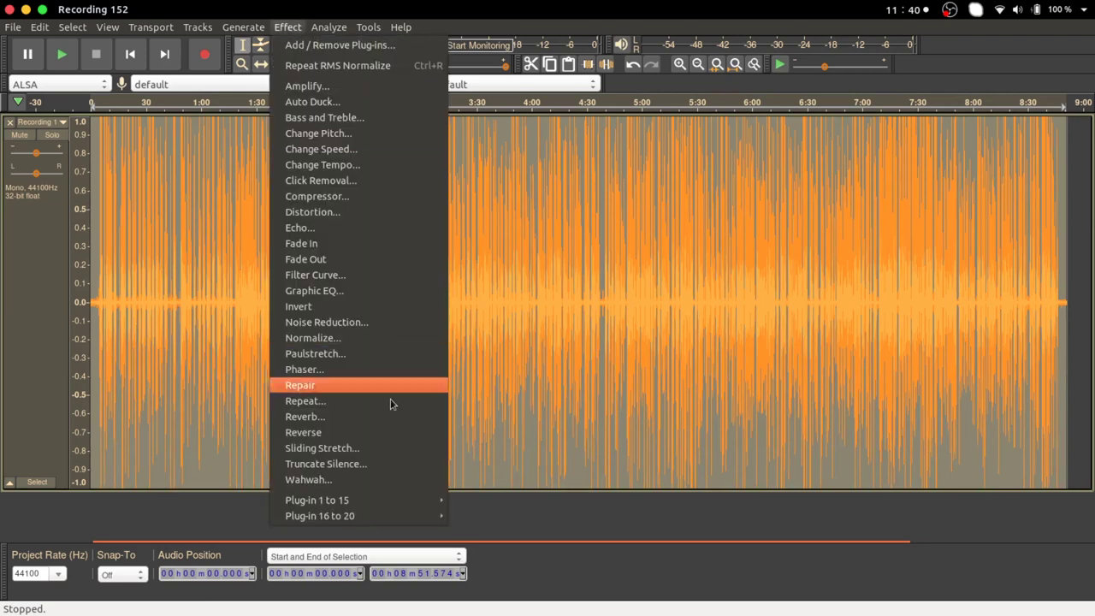
mouse_move(397, 499)
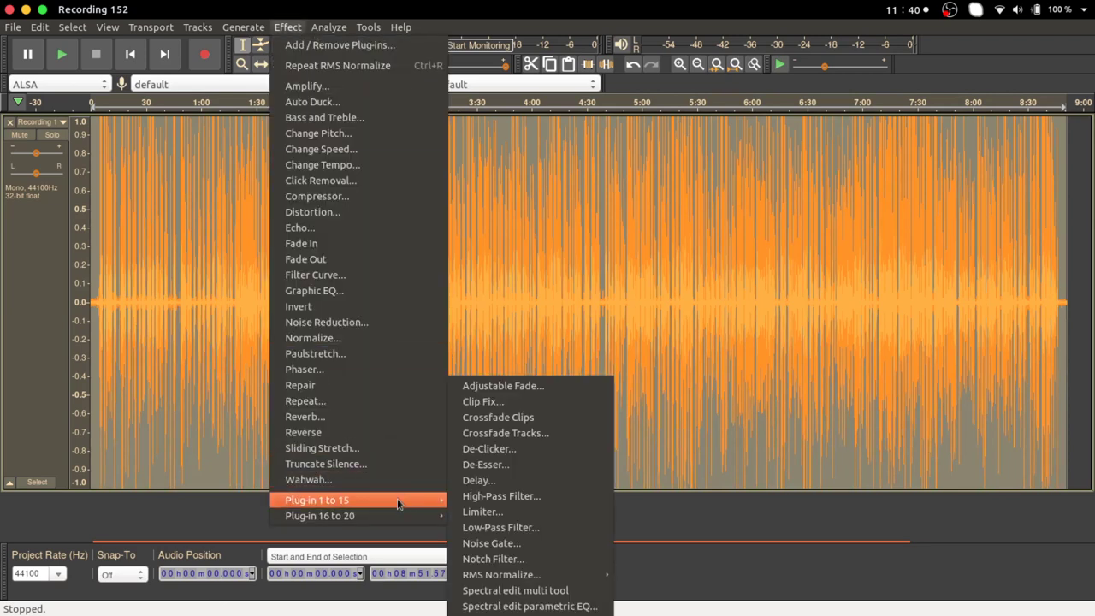
click(485, 509)
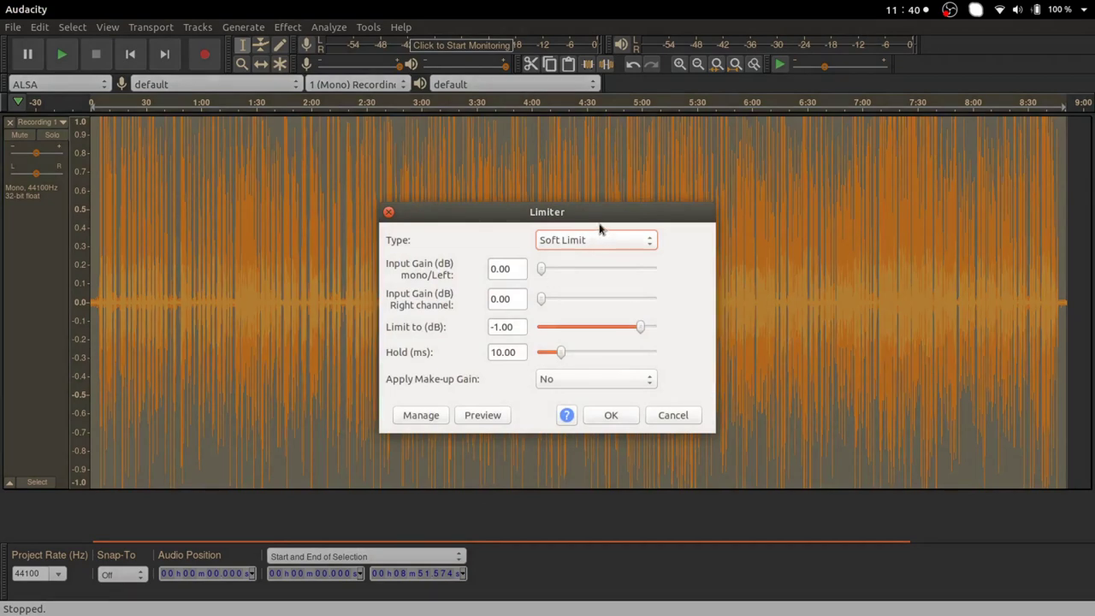
click(603, 242)
click(589, 248)
mouse_move(639, 327)
mouse_down()
mouse_move(622, 335)
mouse_move(641, 330)
mouse_up()
click(611, 416)
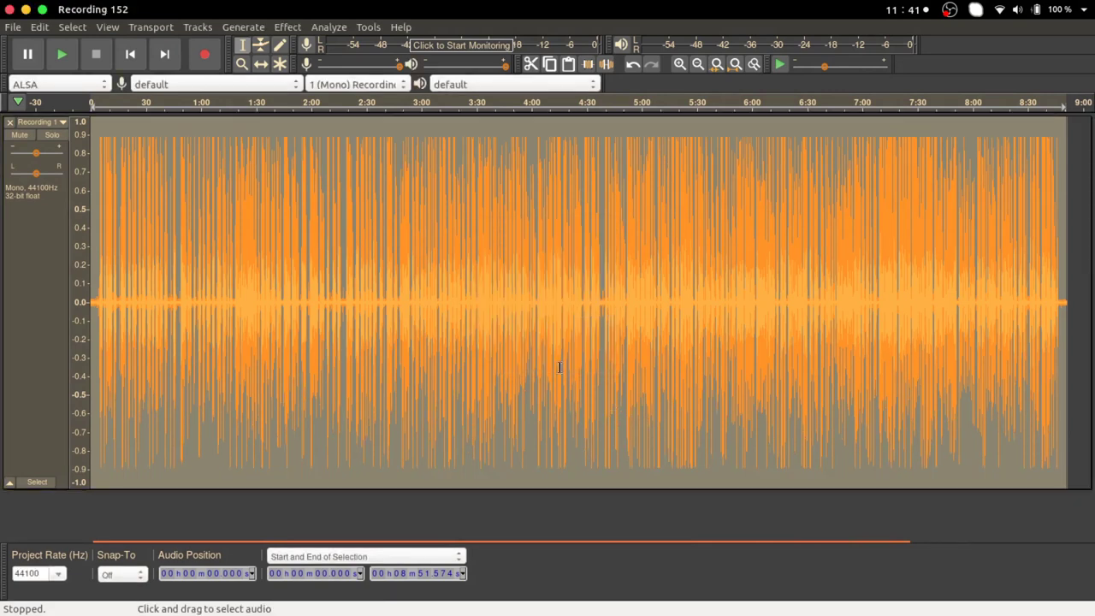
Step: Examine the limited waveform up close around 3:55 and 3:27
click(522, 294)
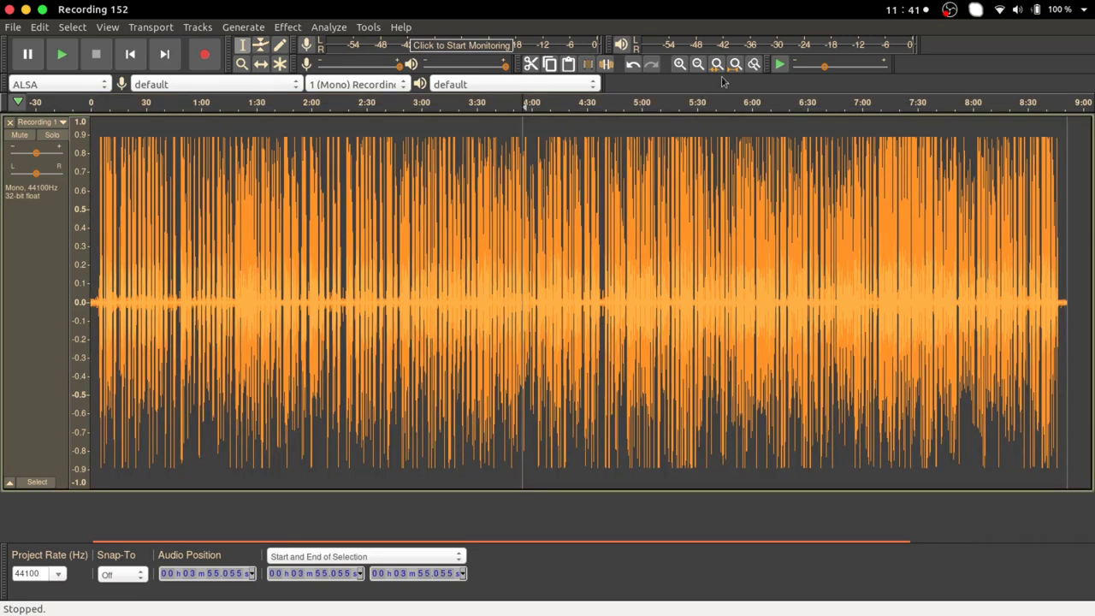
click(679, 64)
click(680, 64)
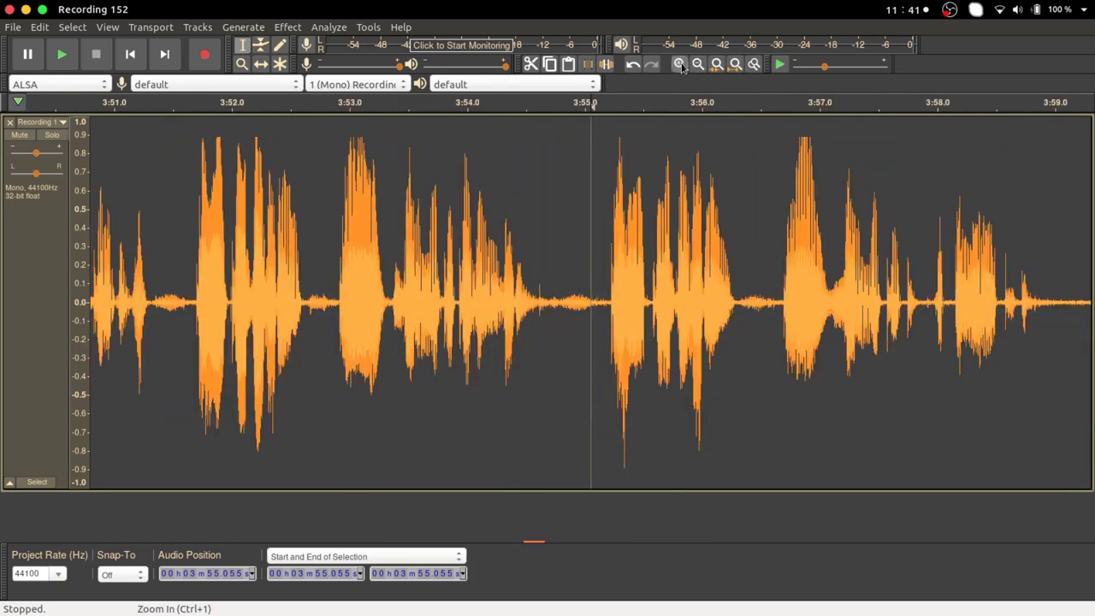
click(679, 64)
click(698, 64)
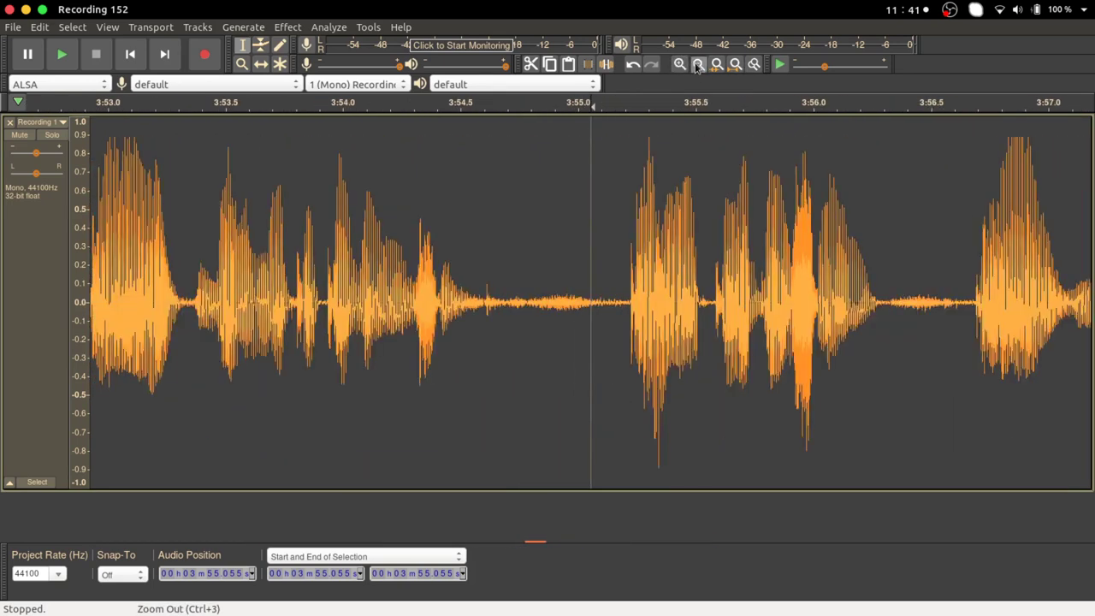
click(699, 64)
click(698, 64)
click(698, 64)
click(698, 65)
click(699, 65)
click(698, 64)
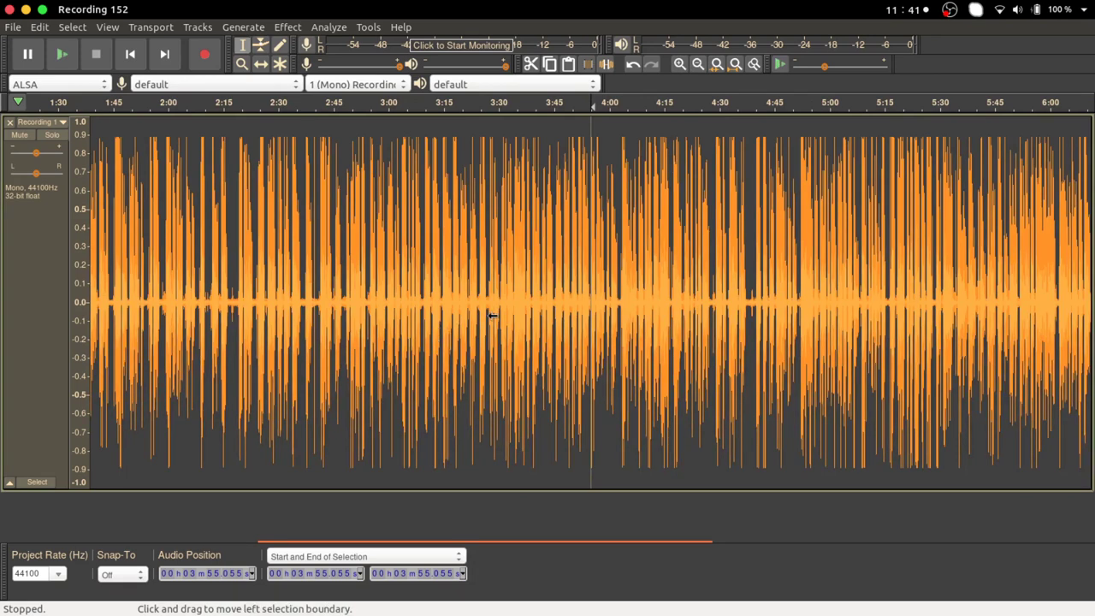
ctrl+scroll(493, 316, up, 10)
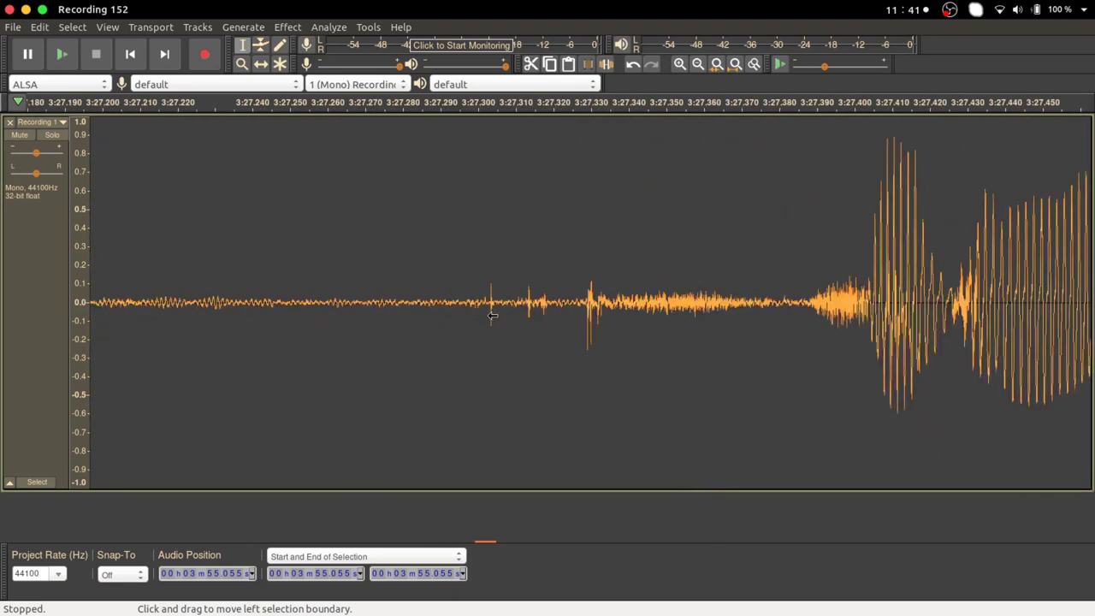
ctrl+scroll(493, 316, down, 10)
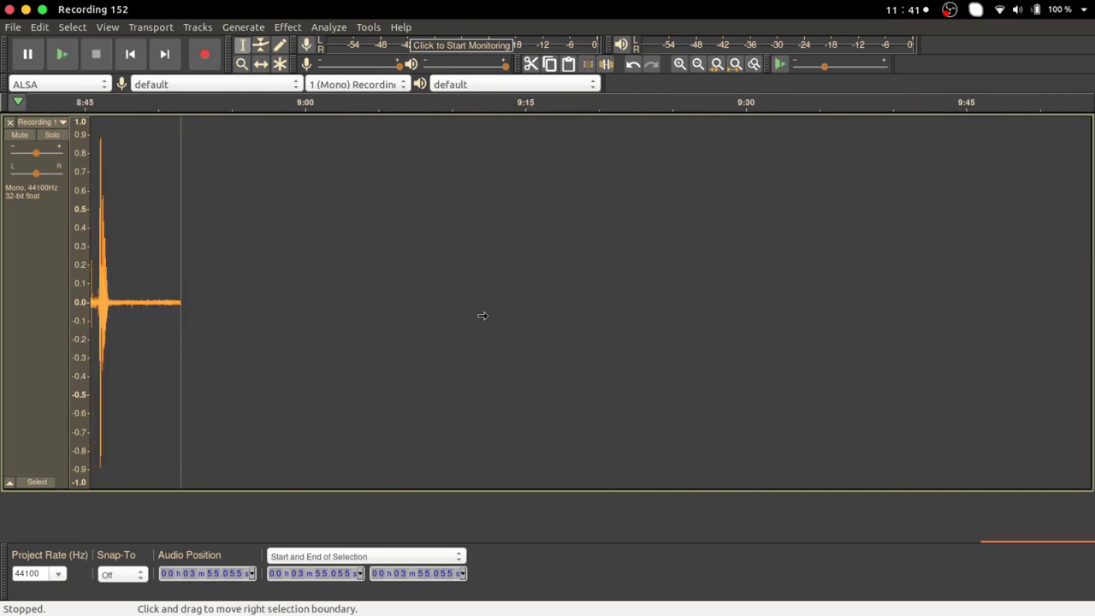
Step: Fit the whole limited track in view and play it back from about 3:30
key(ctrl+f)
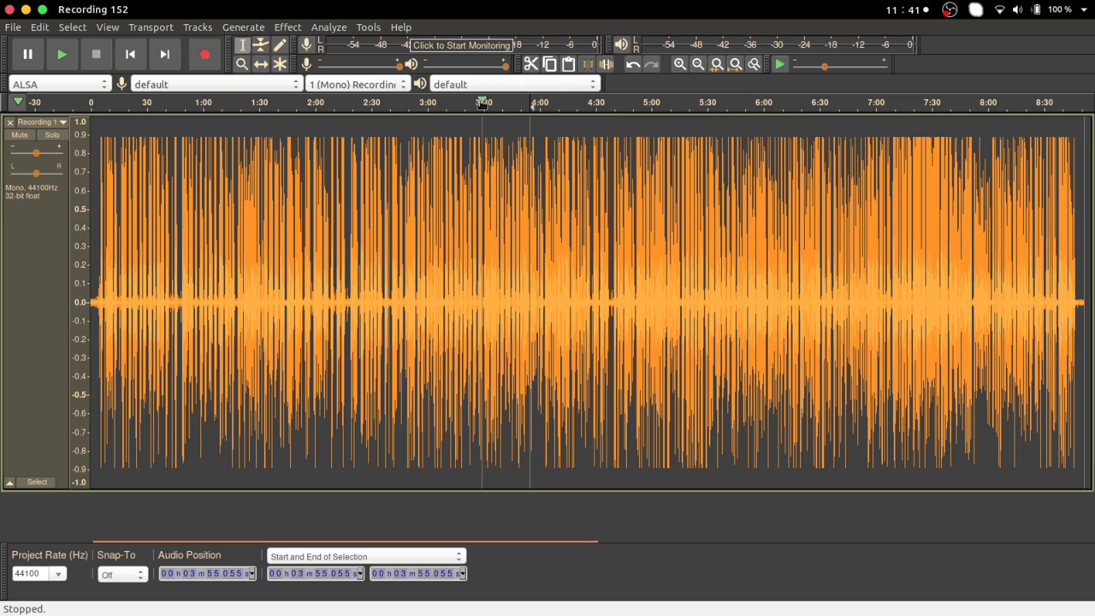
click(482, 101)
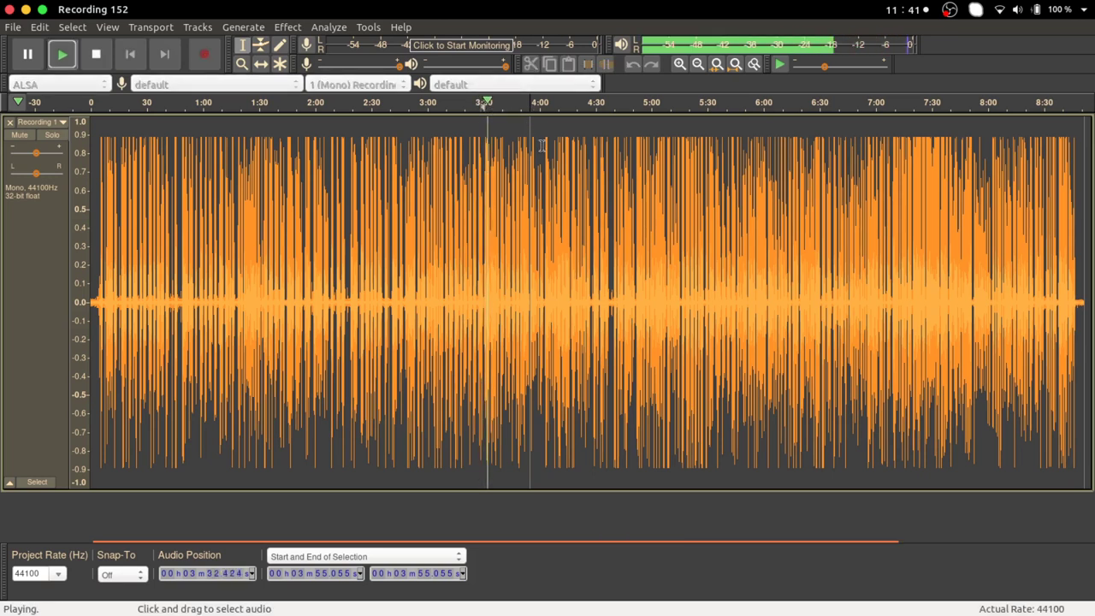
key(space)
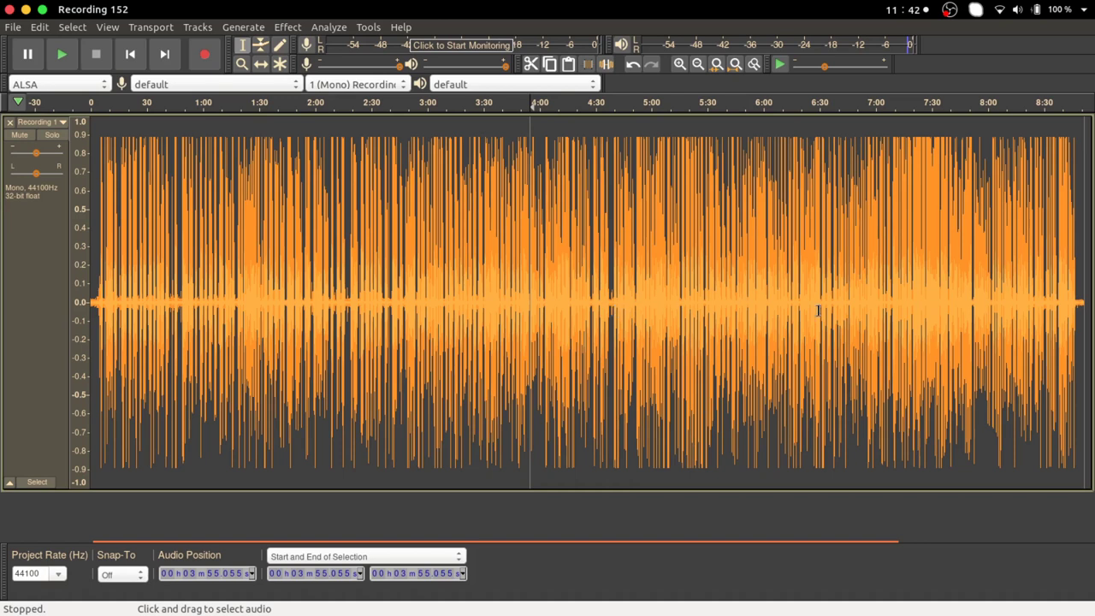
Step: Select the silent pause from about 4:37.66 to 4:38.50 and play it to check the background noise
click(611, 294)
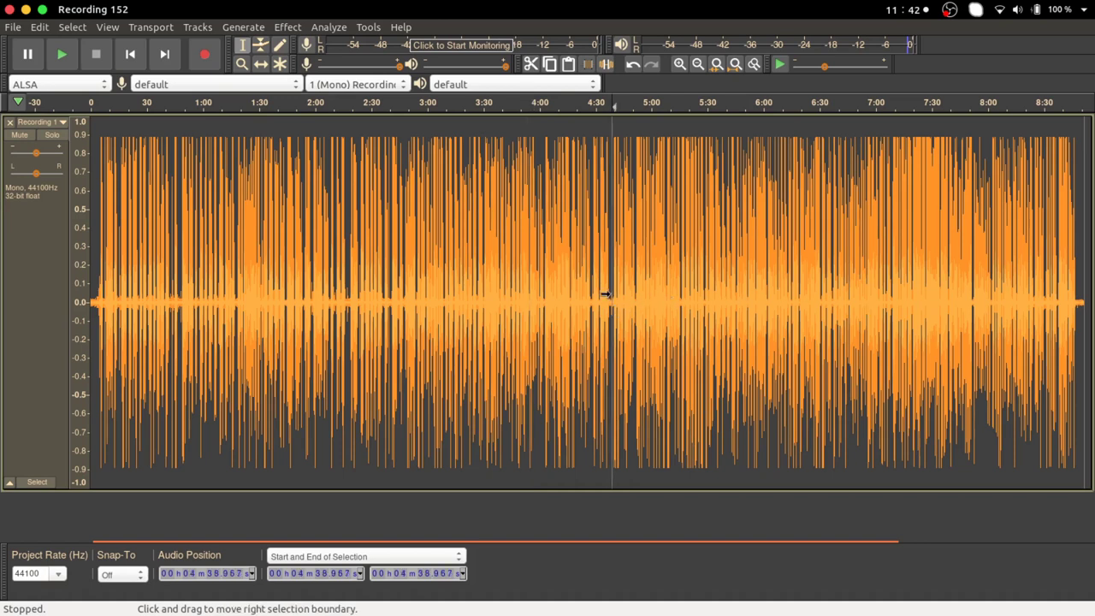
scroll(611, 295, up, 2)
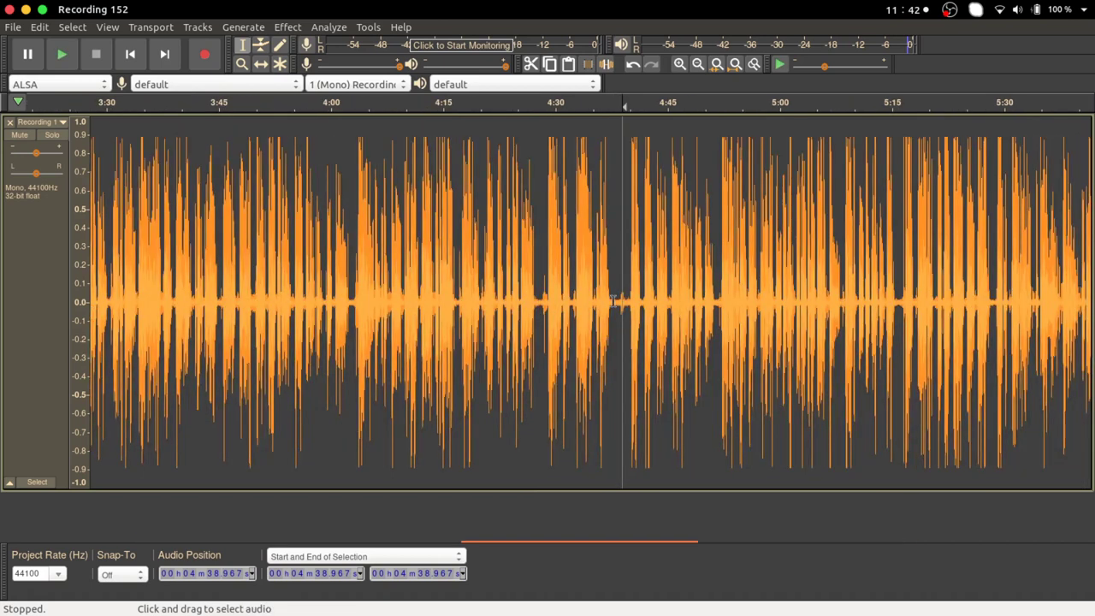
scroll(615, 300, up, 6)
scroll(616, 302, up, 1)
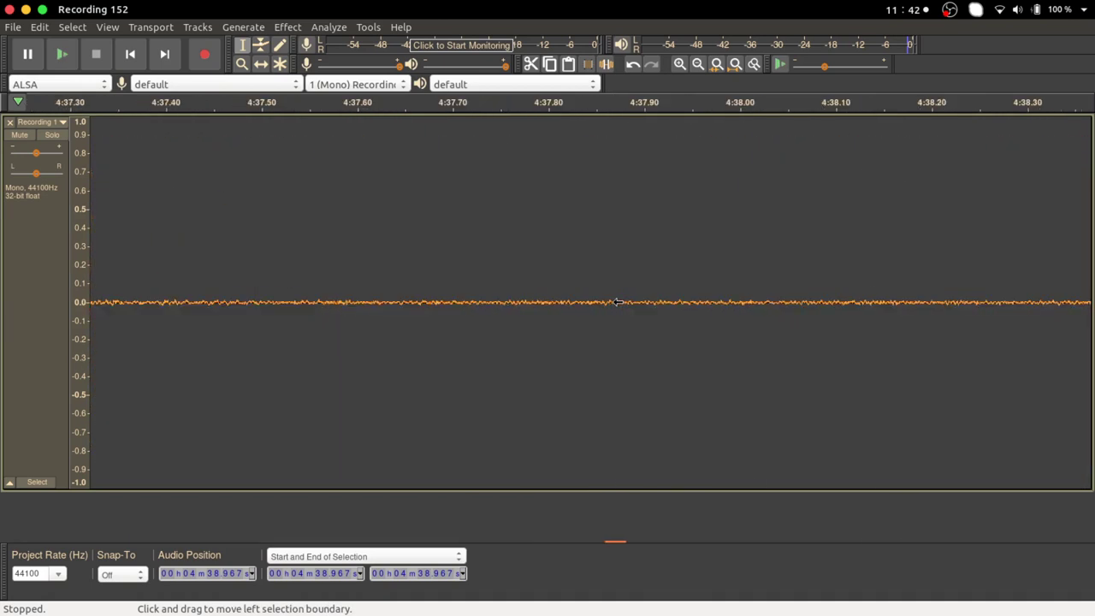
scroll(433, 303, down, 2)
drag(423, 303, 623, 313)
key(space)
key(space)
key(space)
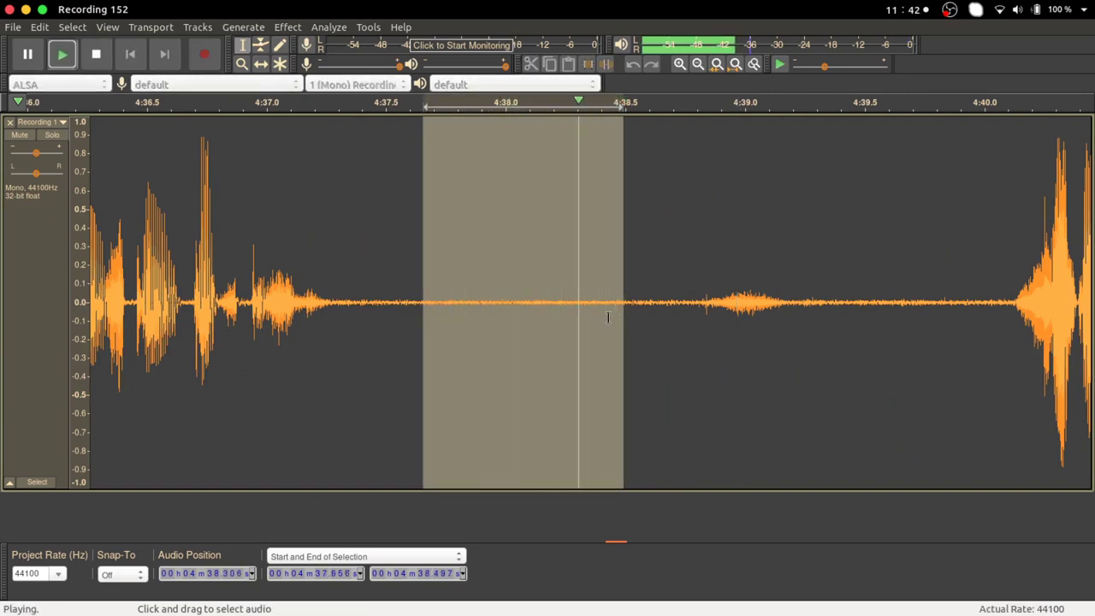
key(space)
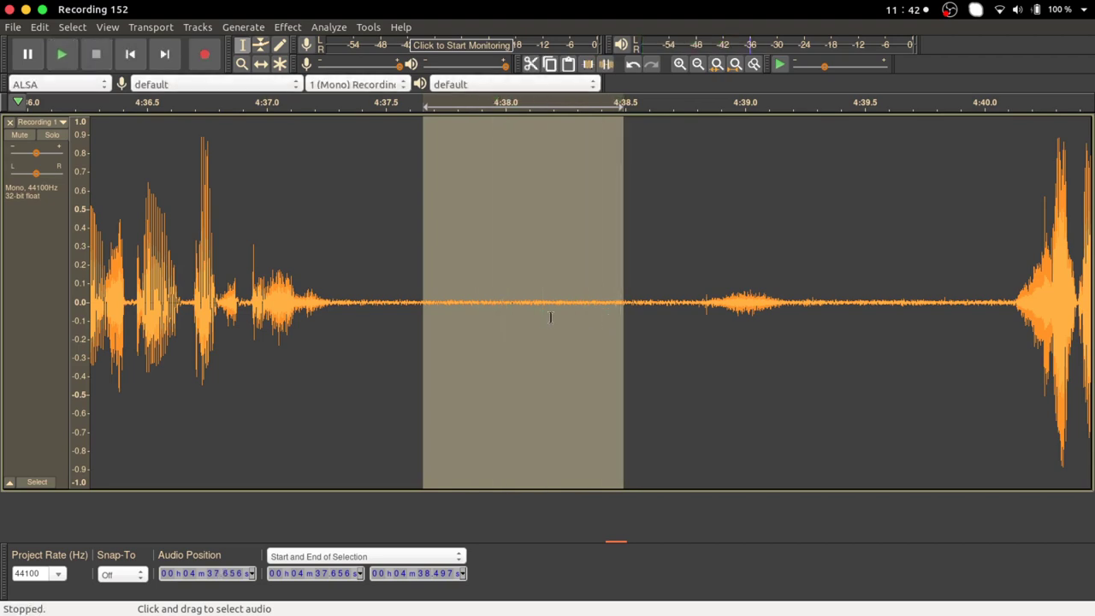
Step: Reselect a shorter piece of the pause from about 4:37.57 to 4:38.05 and listen to it
click(539, 313)
drag(402, 303, 440, 304)
shift+click(516, 309)
key(space)
key(space)
key(space)
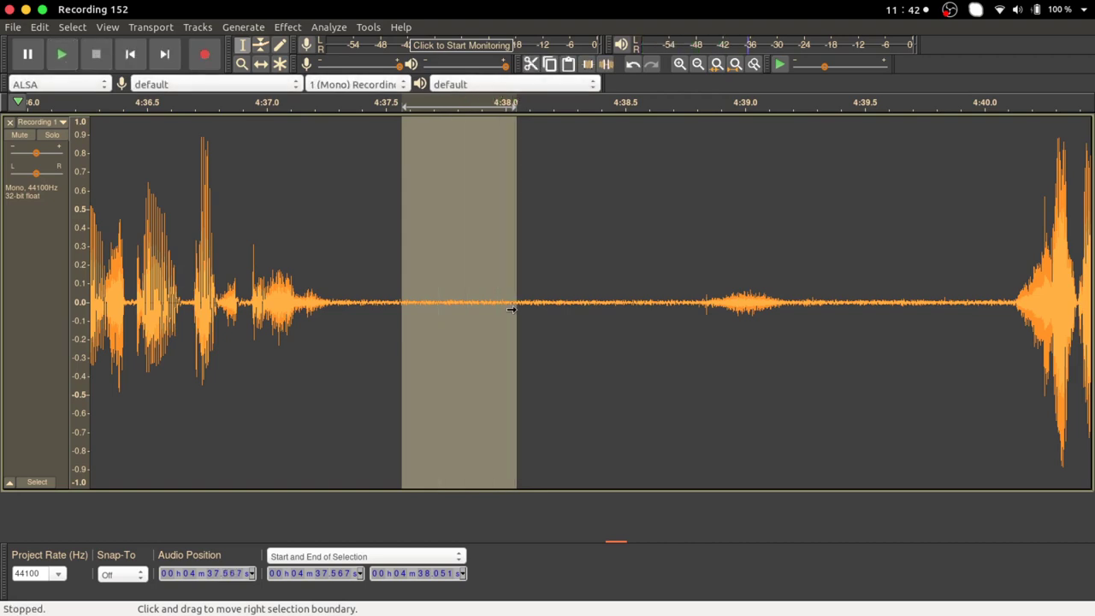
Step: Select the noise-only stretch from about 4:37.59 to 4:38.03 and capture it as the Noise Reduction profile
click(521, 304)
drag(407, 310, 512, 310)
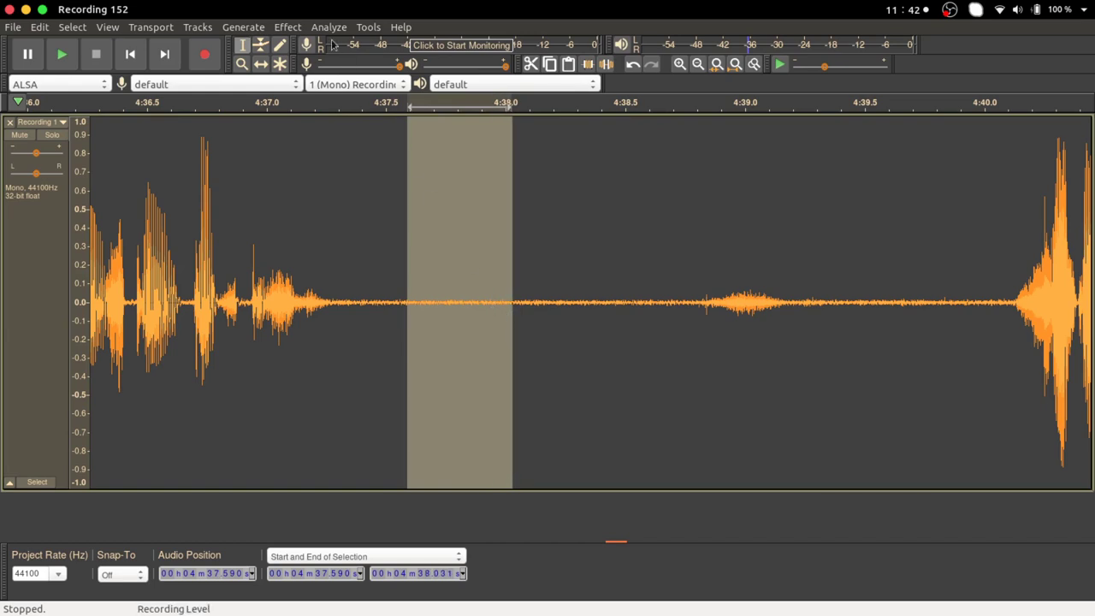
click(289, 27)
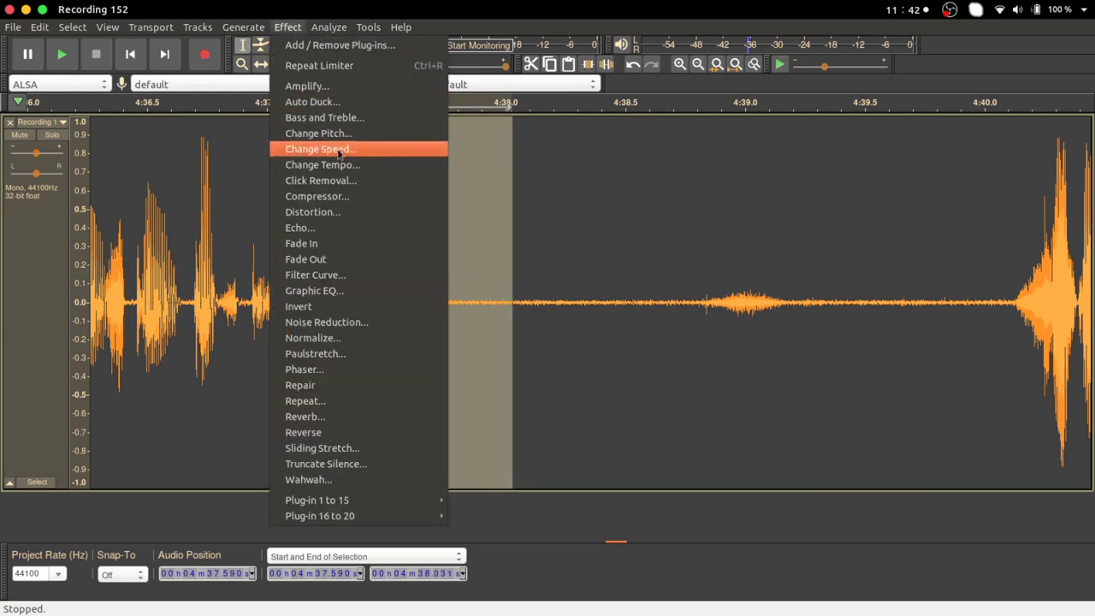
click(339, 324)
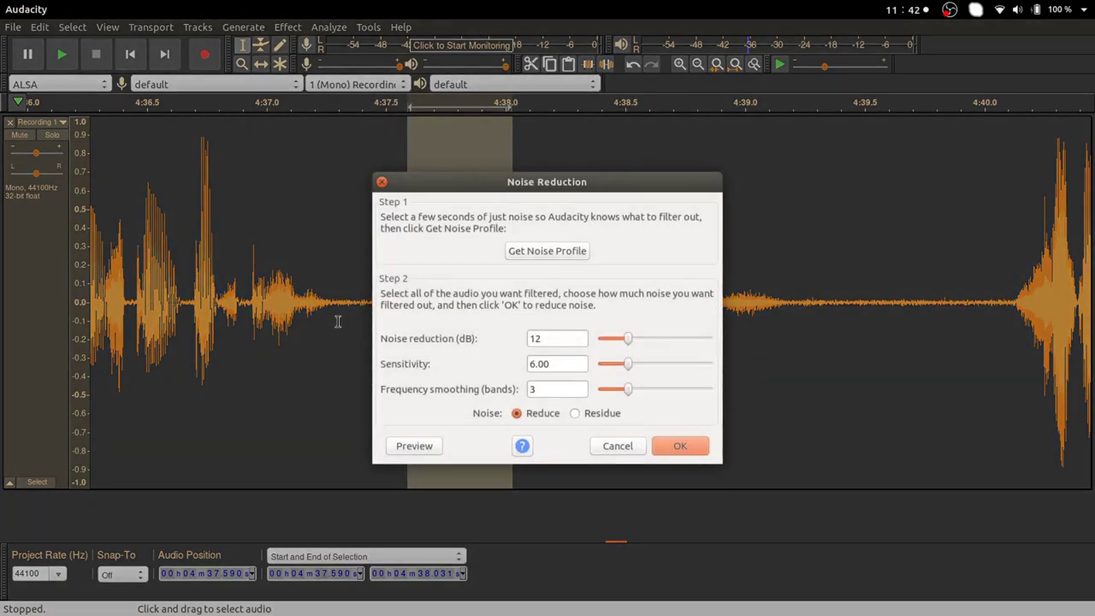
click(553, 251)
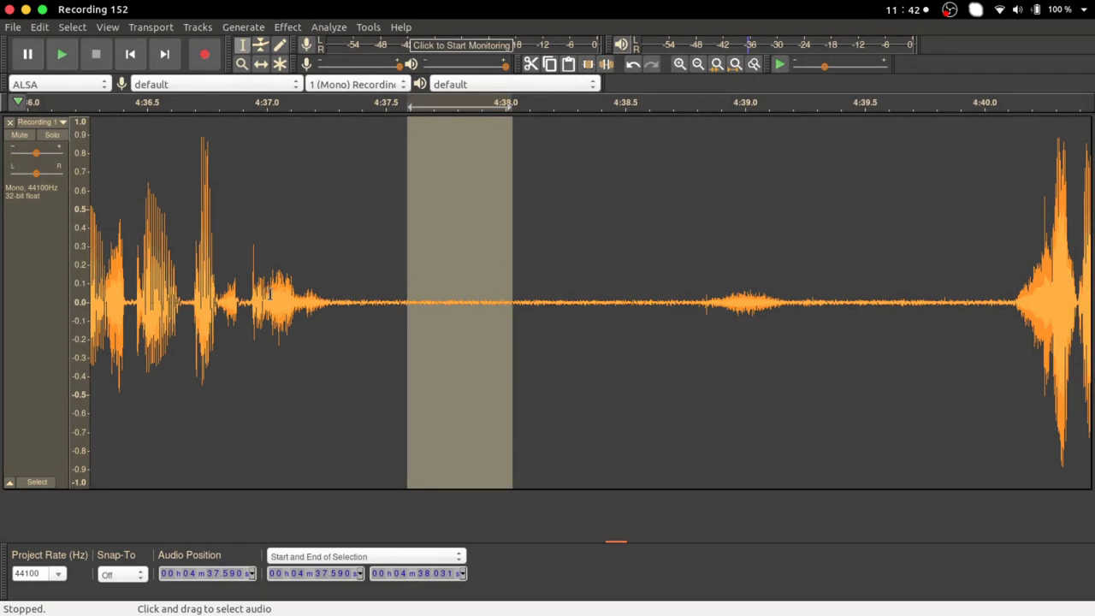
Step: Apply Noise Reduction to the whole track with 12 dB reduction, sensitivity 6.00 and 3 frequency smoothing bands
click(24, 301)
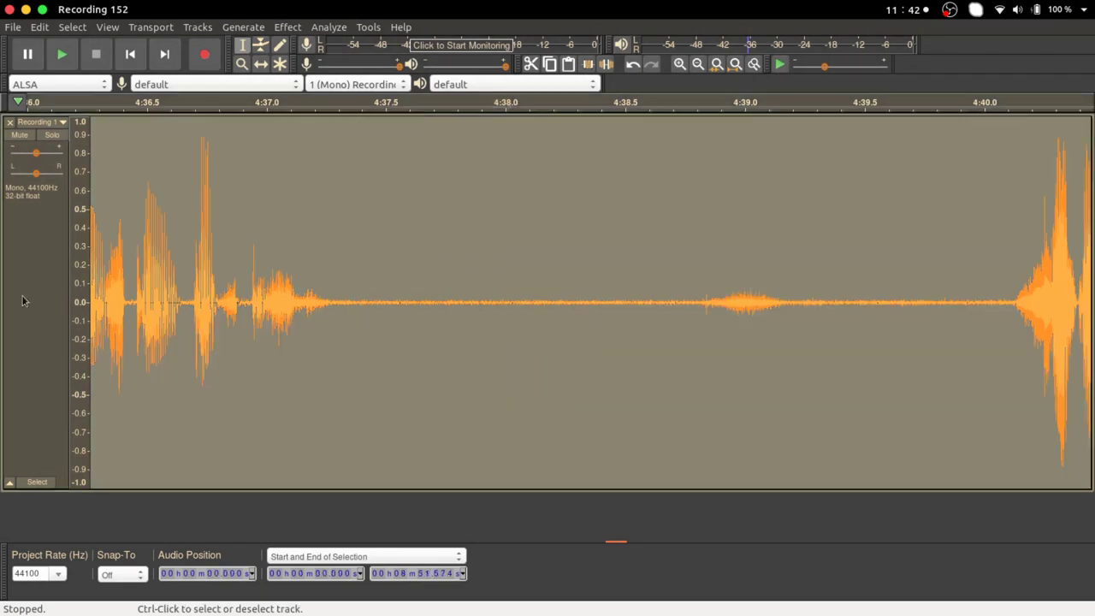
click(288, 26)
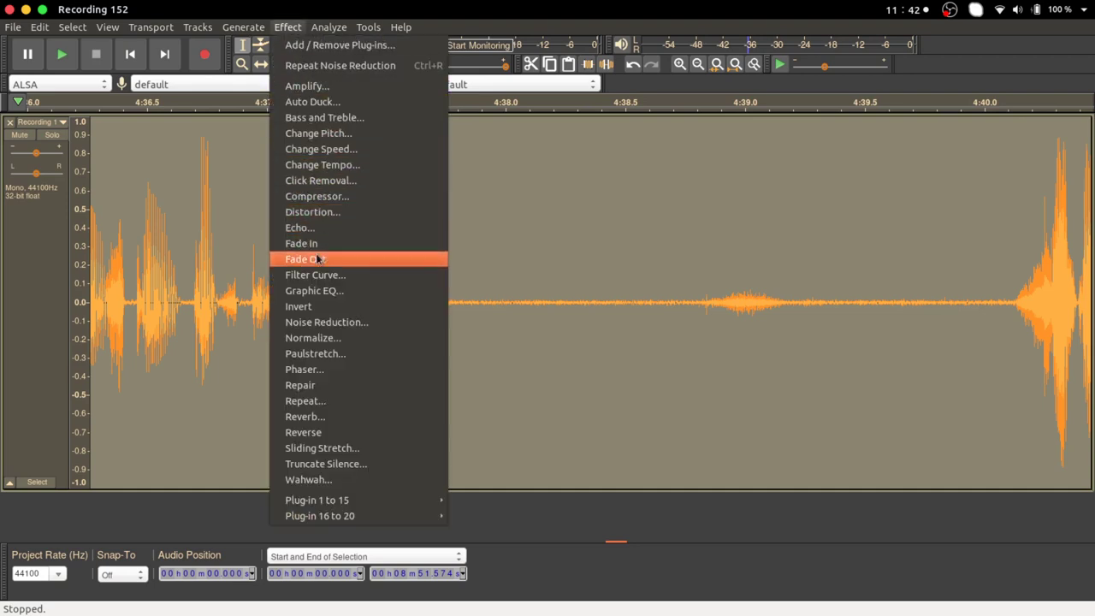
click(327, 323)
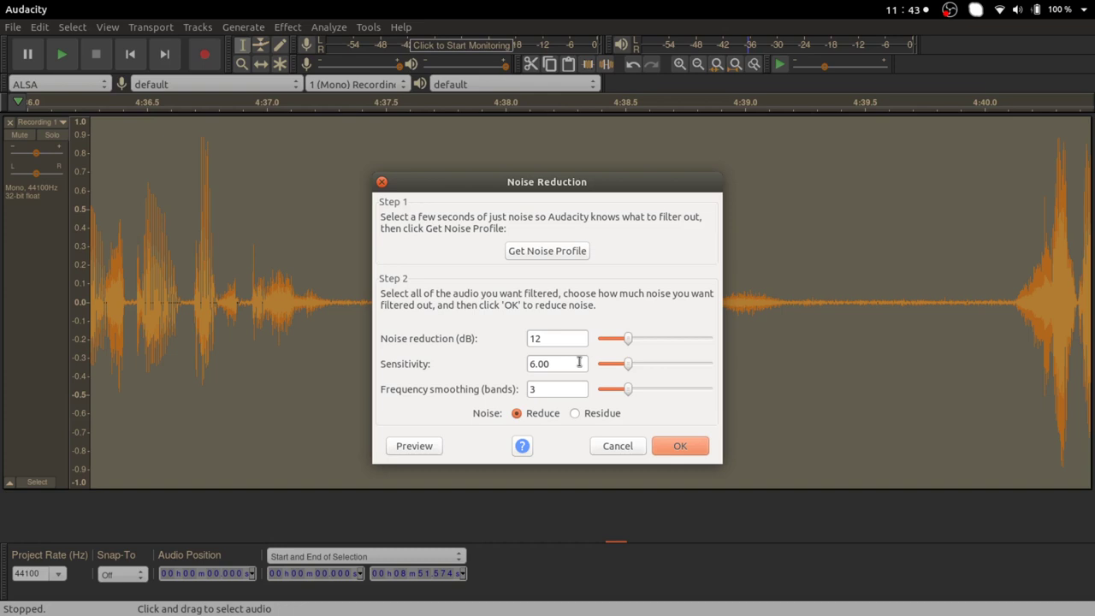
click(685, 446)
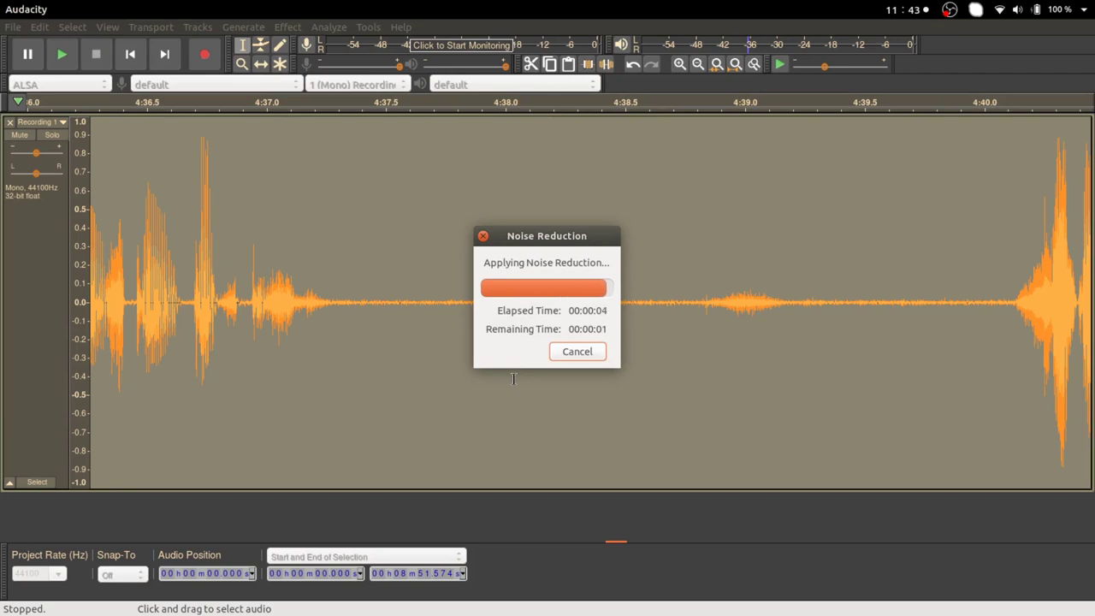
Step: Run ACX Check on the cleaned pause from about 4:37.59 to 4:38.27 and close the report
click(430, 308)
drag(407, 300, 569, 316)
click(334, 28)
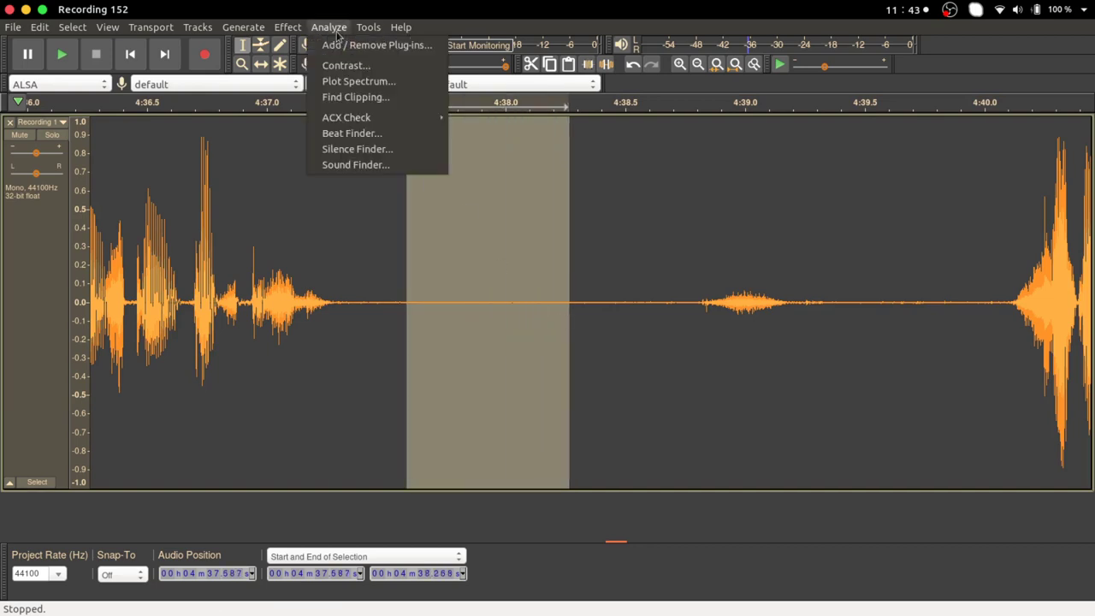
mouse_move(352, 119)
click(494, 117)
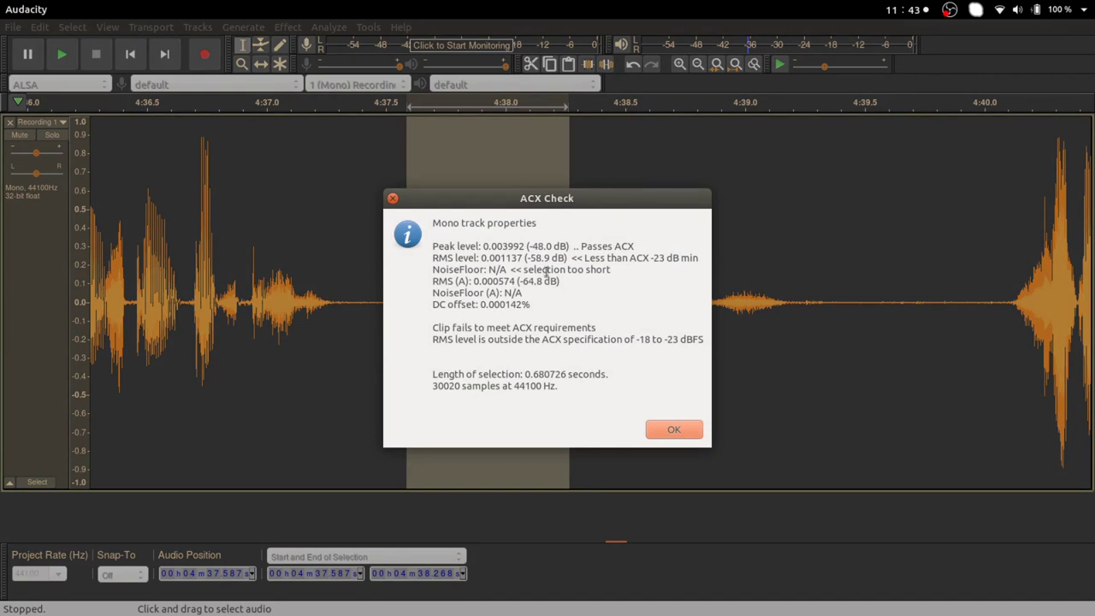
click(678, 429)
Step: Listen to the noise-reduced track from about 4:37.67 and from about 3:10, and stop playback
click(425, 308)
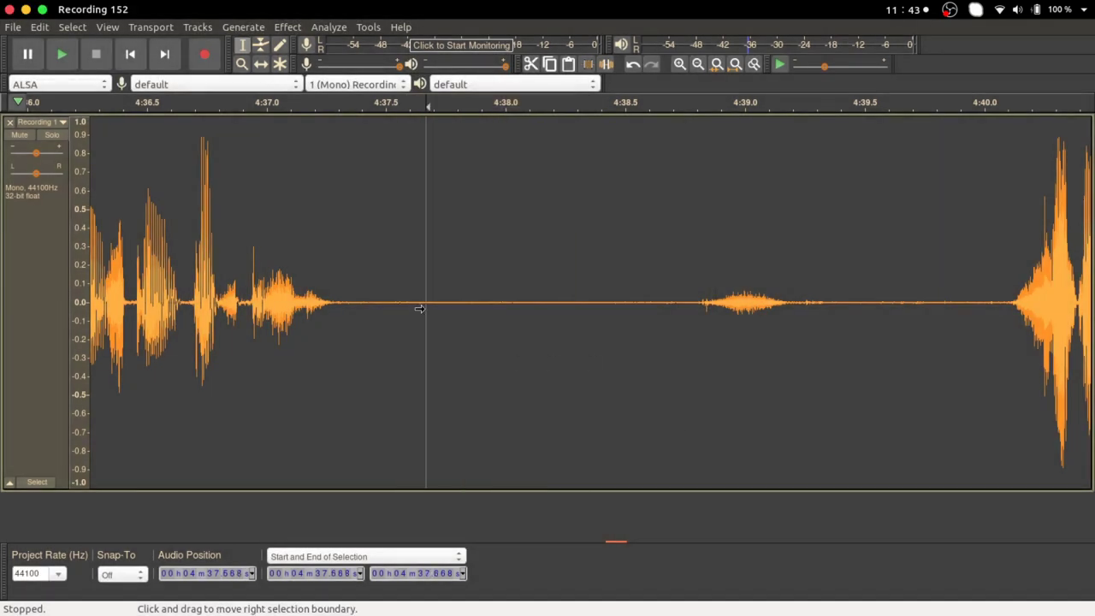
key(space)
key(ctrl+f)
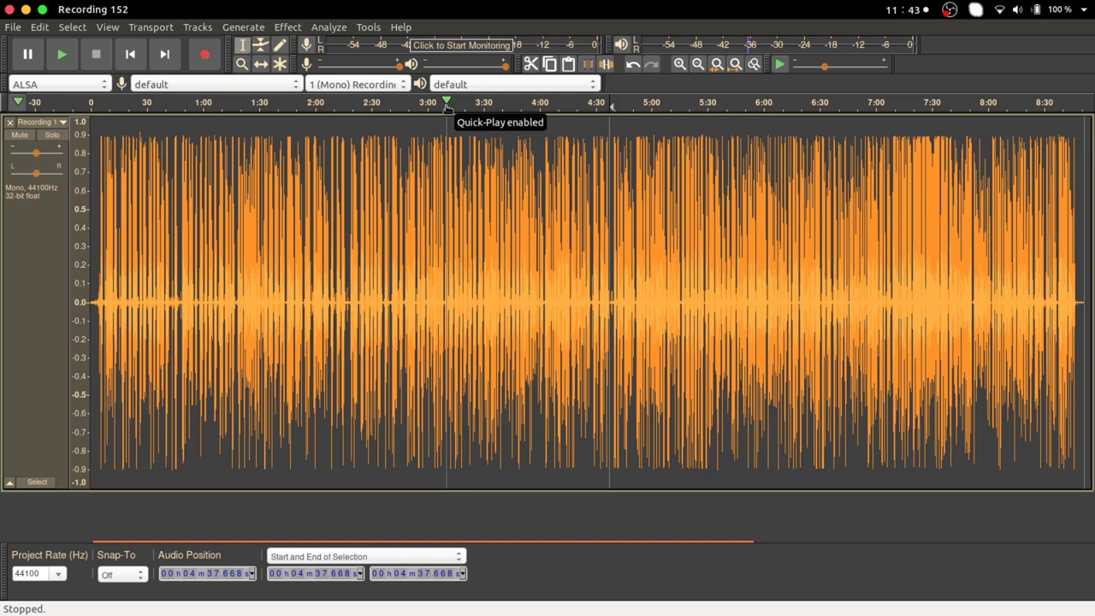
click(447, 107)
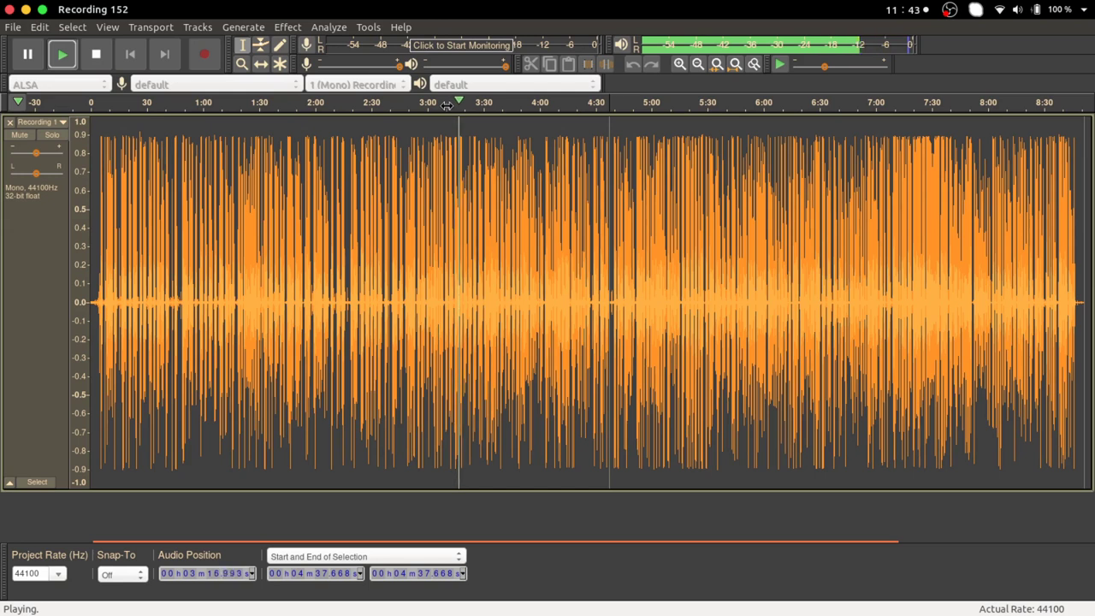
click(446, 104)
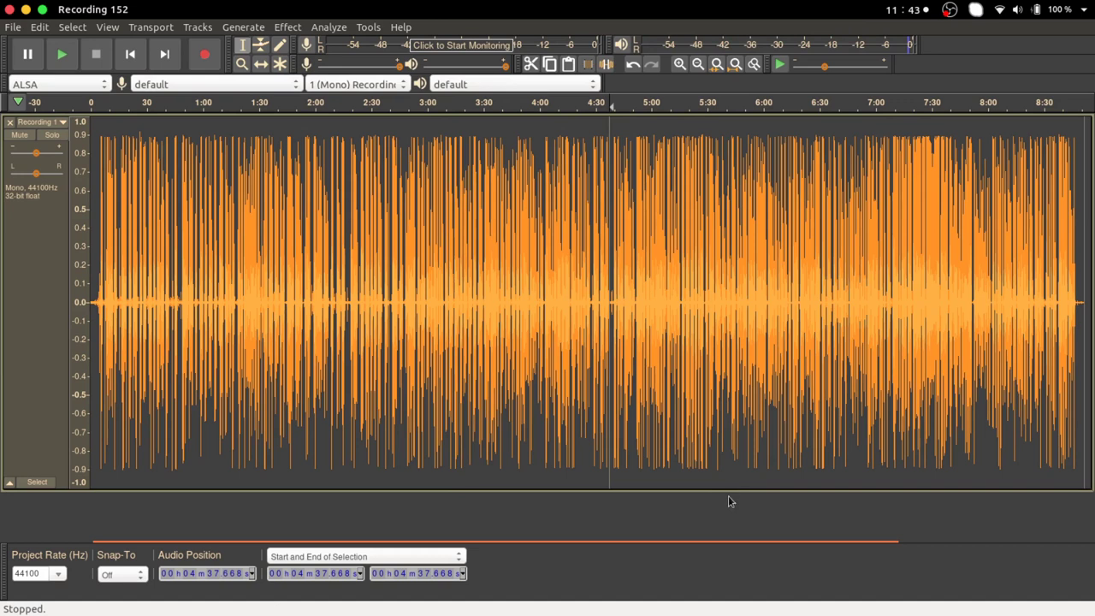
Step: Delete the silent tail of the recording from about 8:49.27 to the end of the track
click(1081, 303)
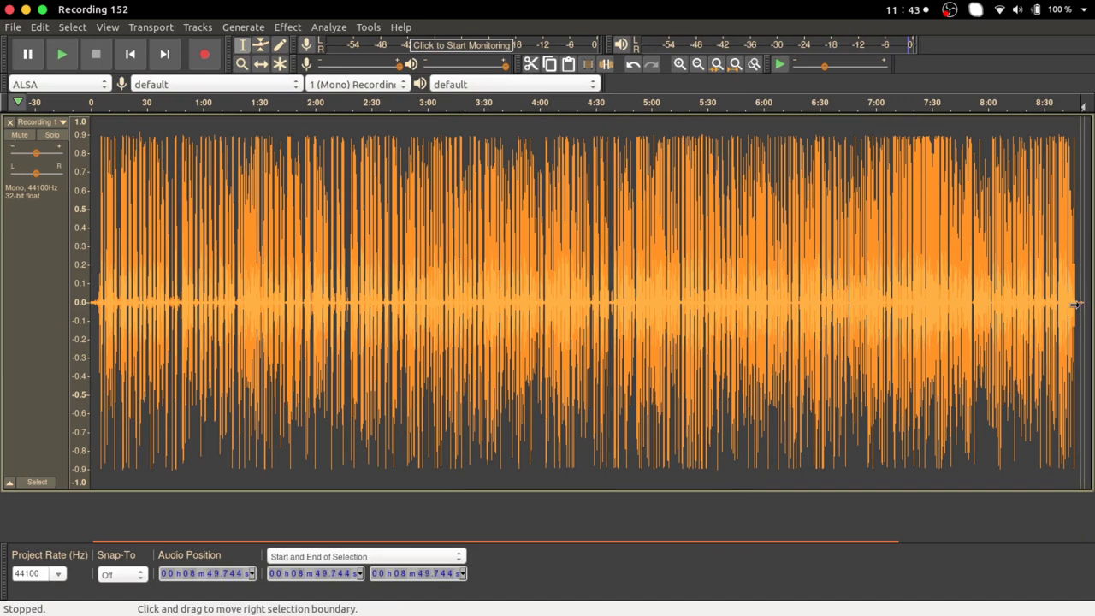
scroll(1078, 303, up, 4)
scroll(1075, 305, up, 3)
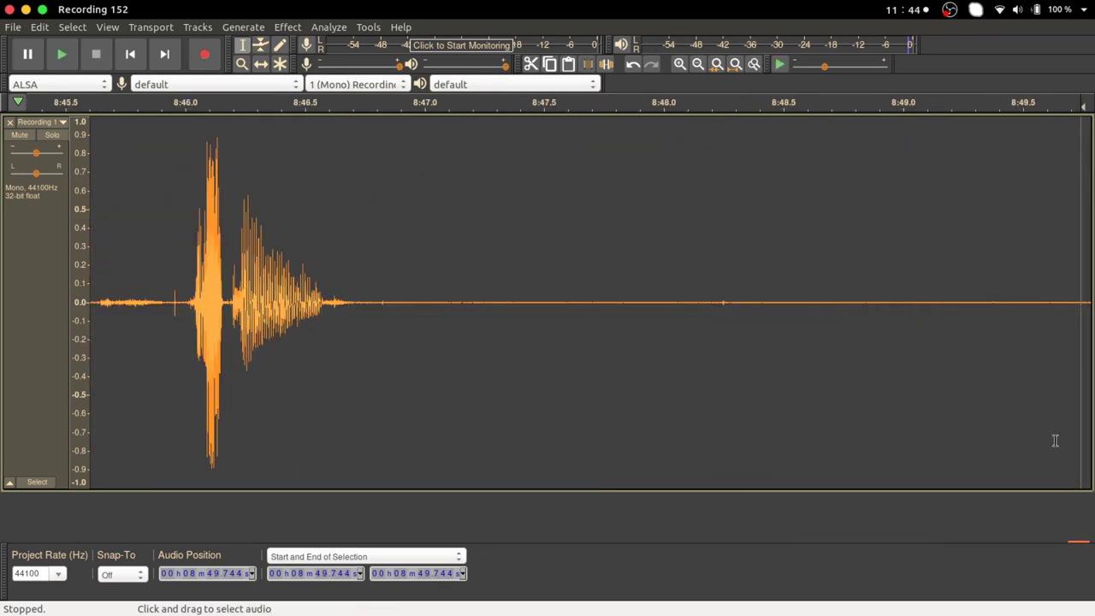
click(1085, 549)
click(1084, 548)
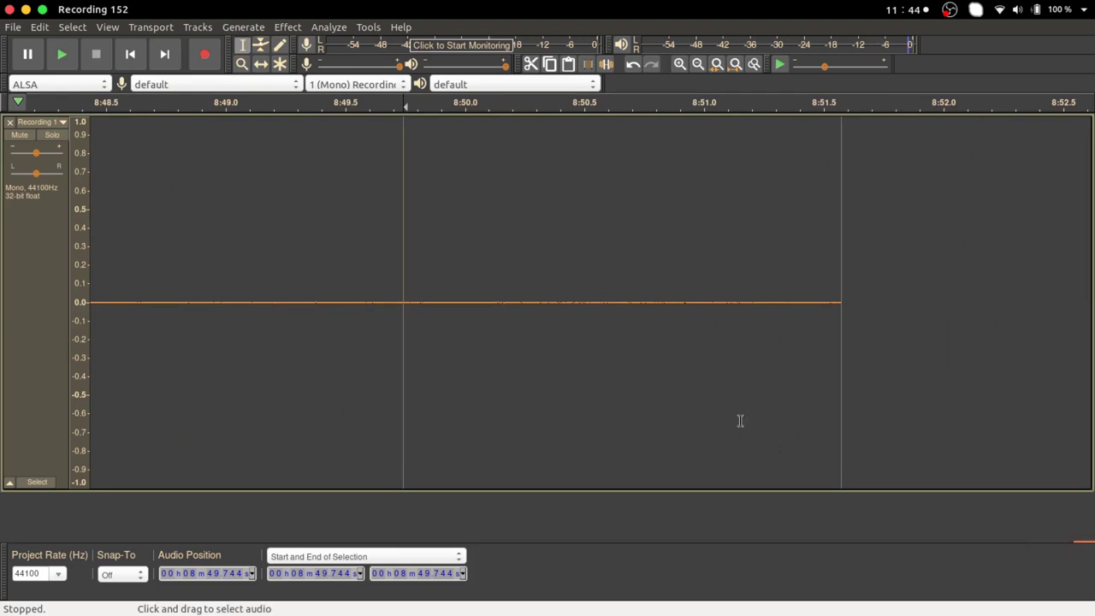
scroll(709, 396, down, 2)
scroll(633, 349, up, 1)
scroll(633, 350, down, 1)
scroll(633, 350, down, 1)
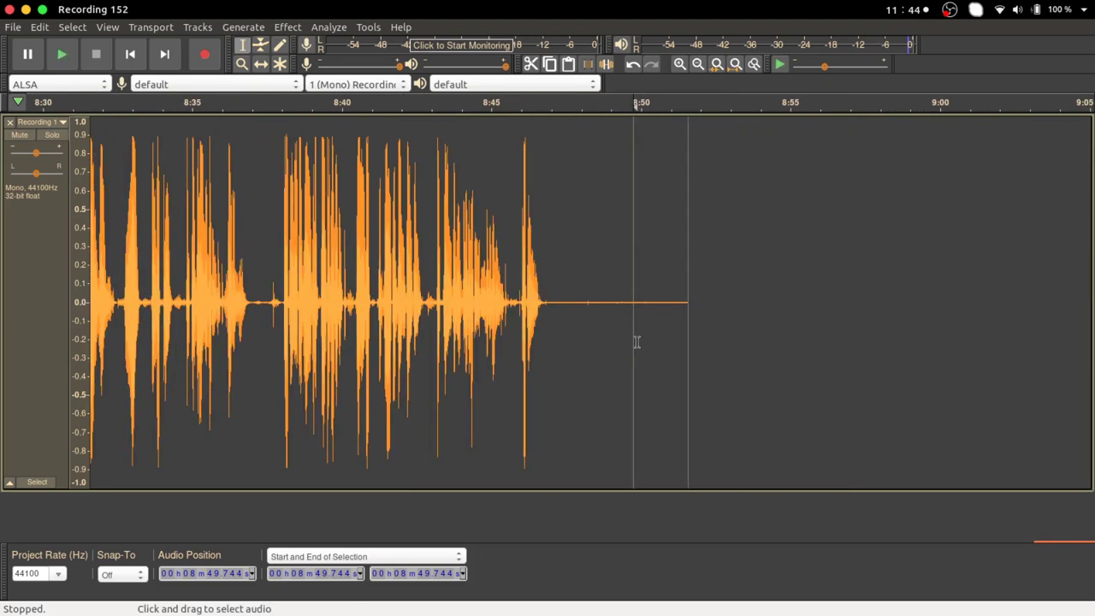
drag(619, 311, 714, 308)
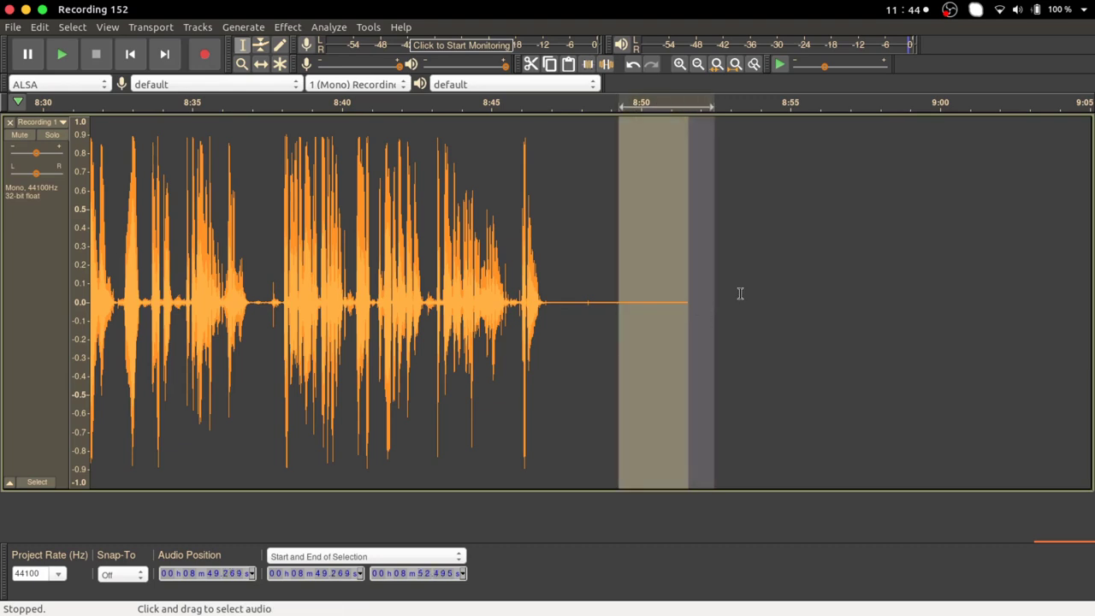
key(Delete)
Step: Delete roughly the first 2.4 seconds of the recording and listen to the trimmed opening from the start
drag(1069, 548, 57, 558)
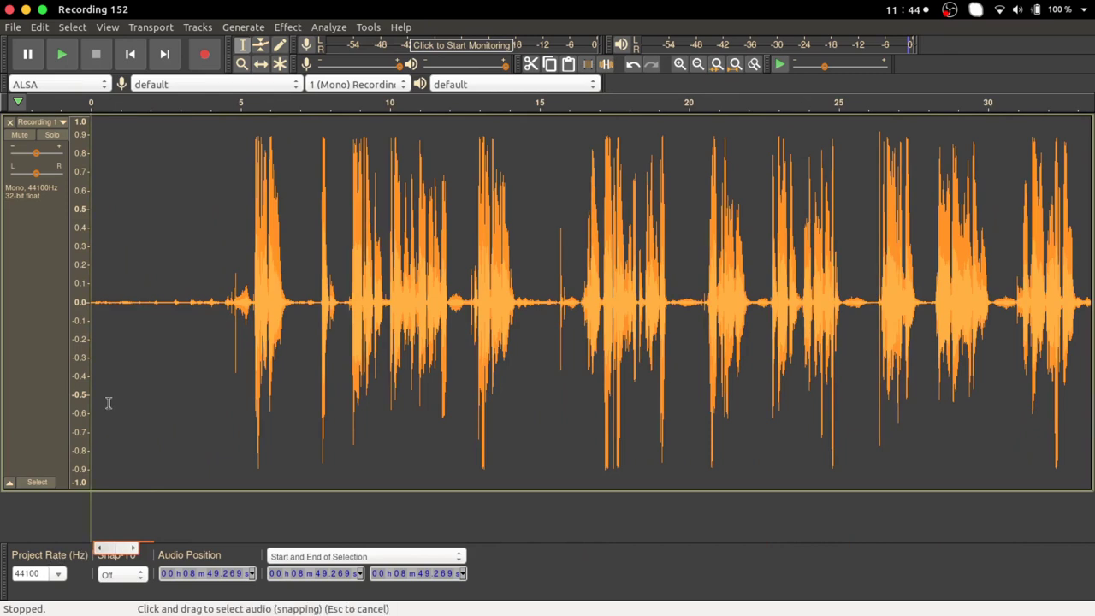
drag(159, 305, 5, 310)
click(120, 308)
drag(163, 302, 85, 274)
key(Delete)
key(space)
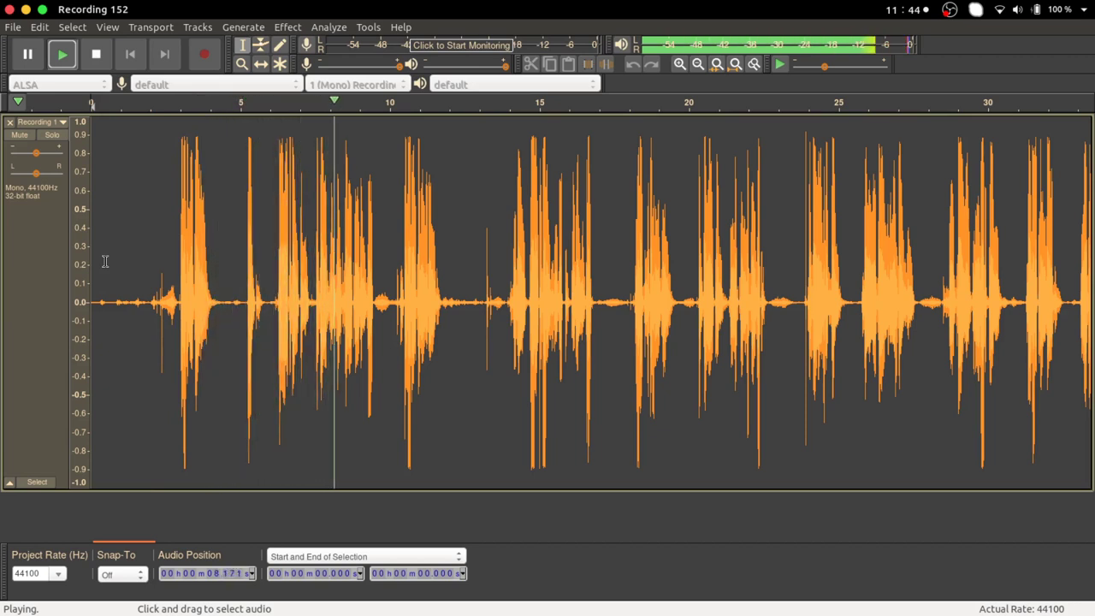
key(space)
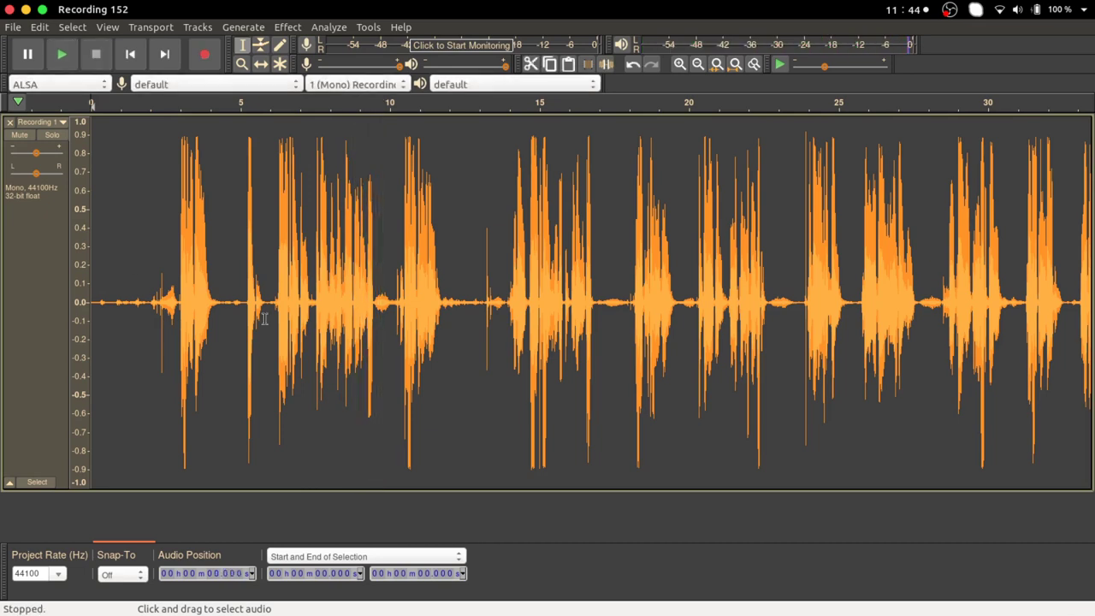
Step: Locate the noise spike in the pause near 0:41 and listen to the stretch from about 40.43 to 42.39 seconds
click(476, 324)
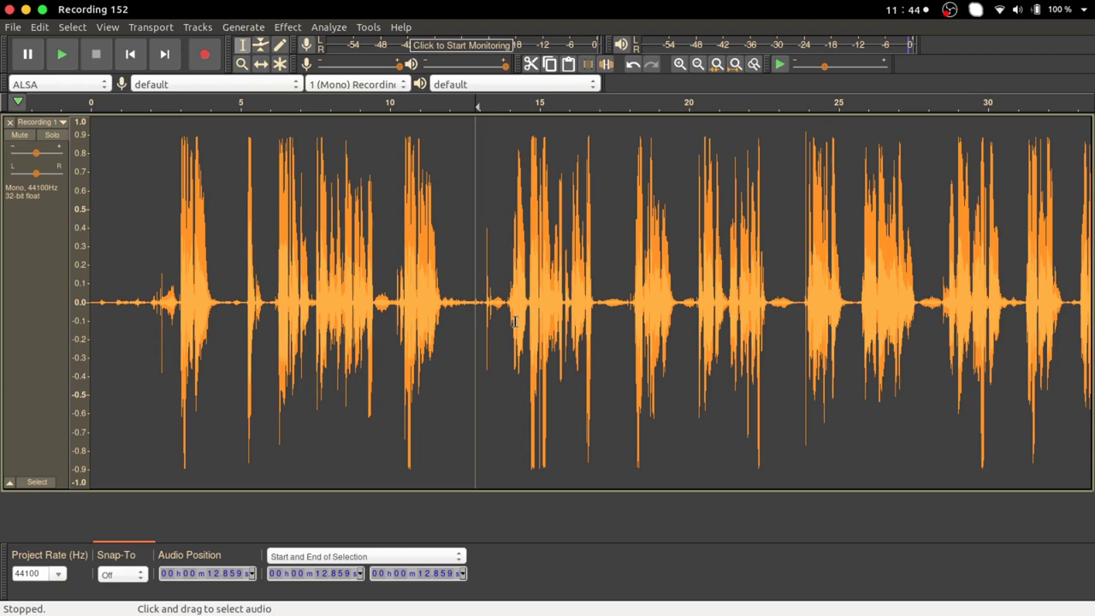
key(ctrl+3)
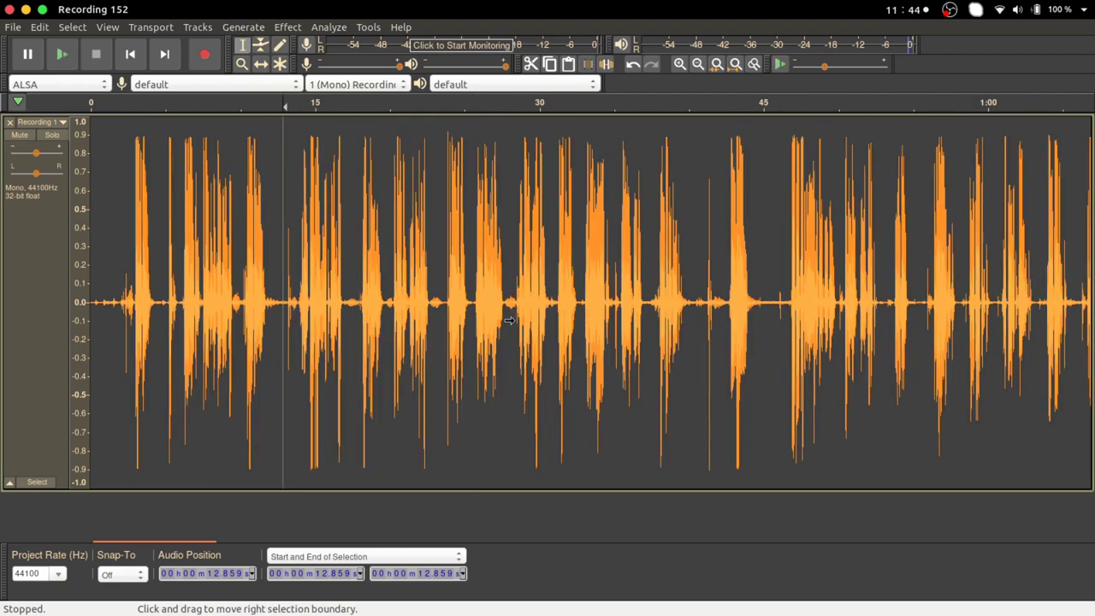
key(ctrl+3)
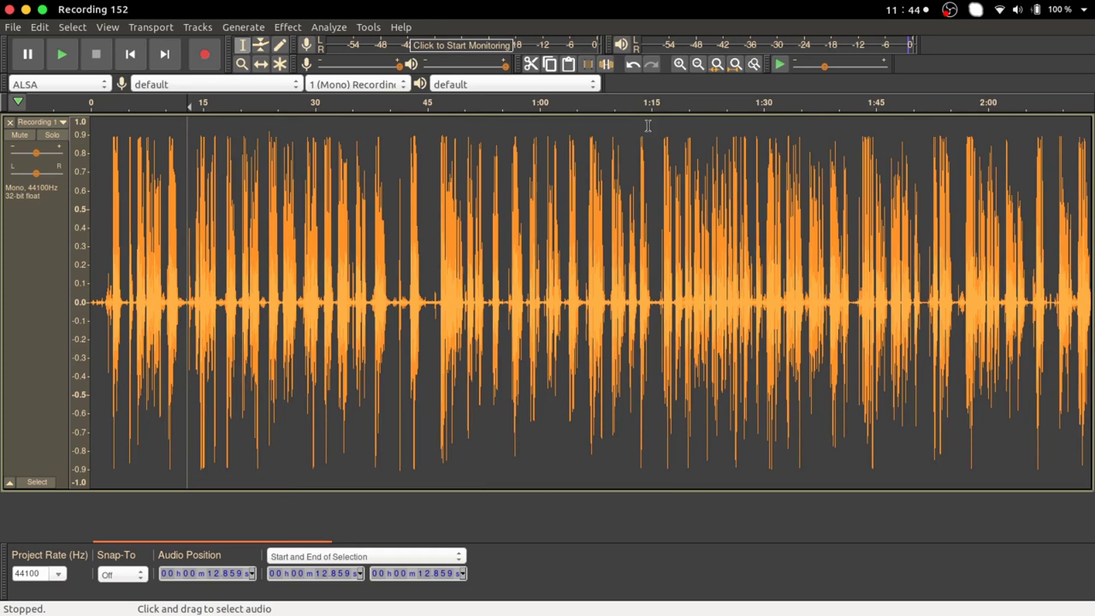
click(399, 282)
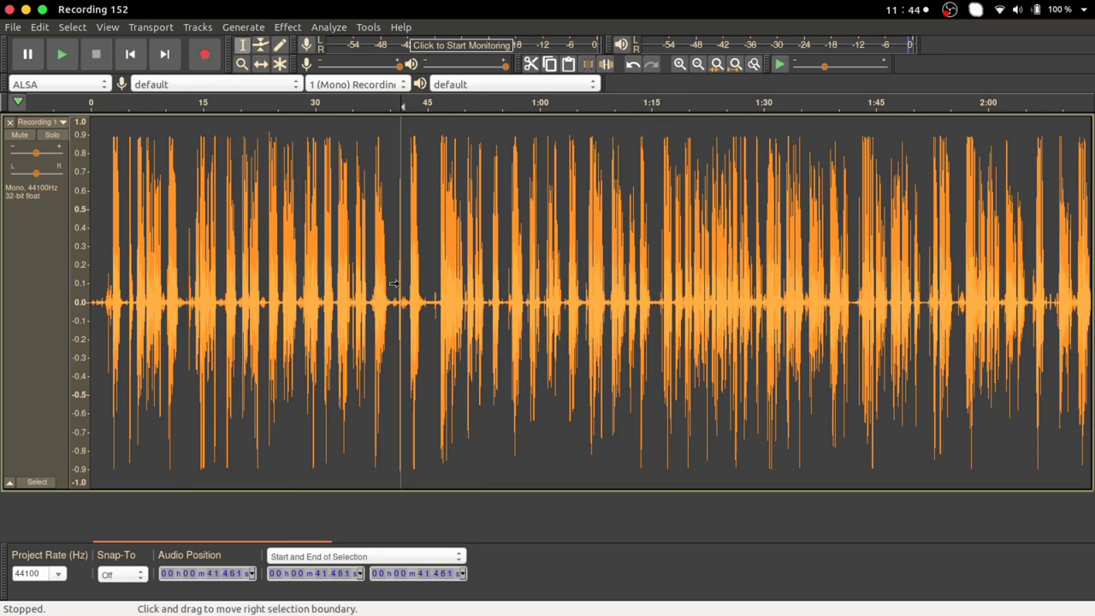
key(ctrl+1)
key(ctrl+1)
key(ctrl+1)
key(ctrl+1)
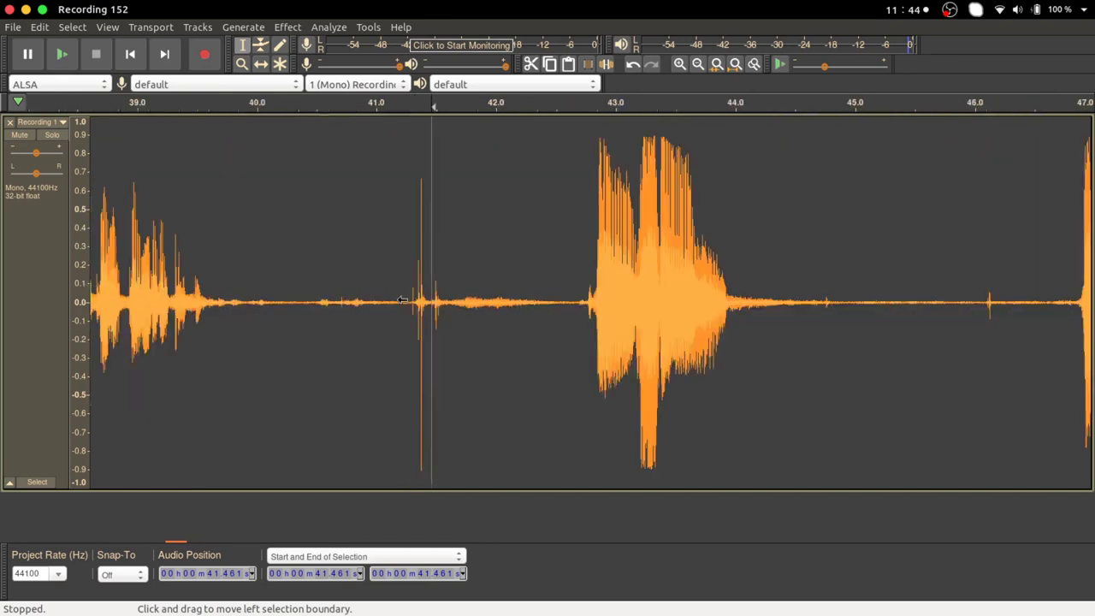
drag(309, 297, 541, 322)
key(space)
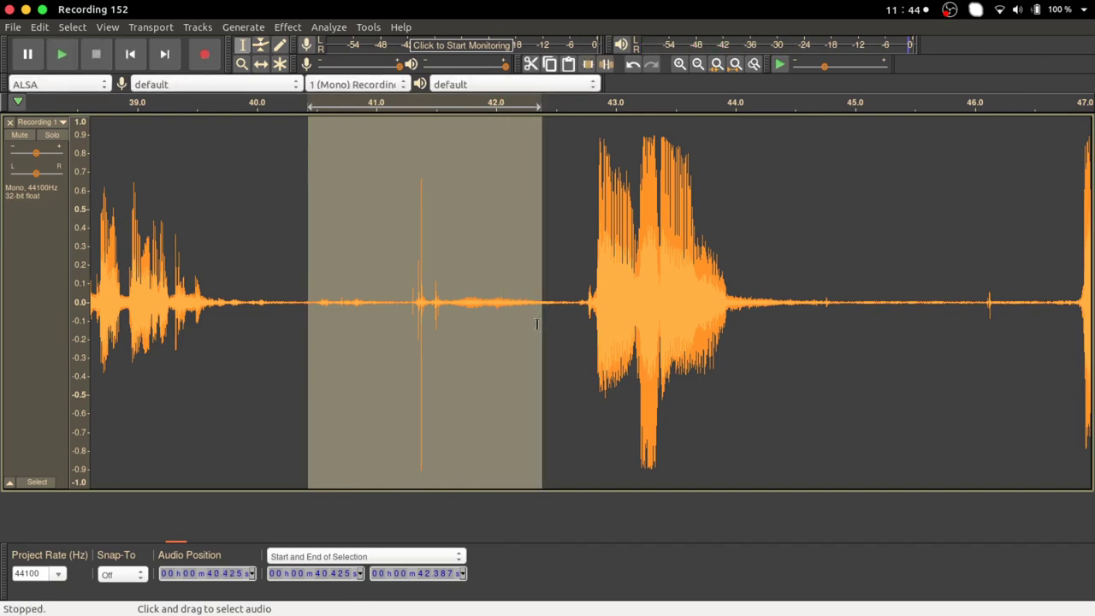
Step: Delete the noisy stretch from about 40.45 to 42.58 seconds and listen to the join from about 39 seconds
click(375, 312)
drag(310, 313, 556, 335)
key(Delete)
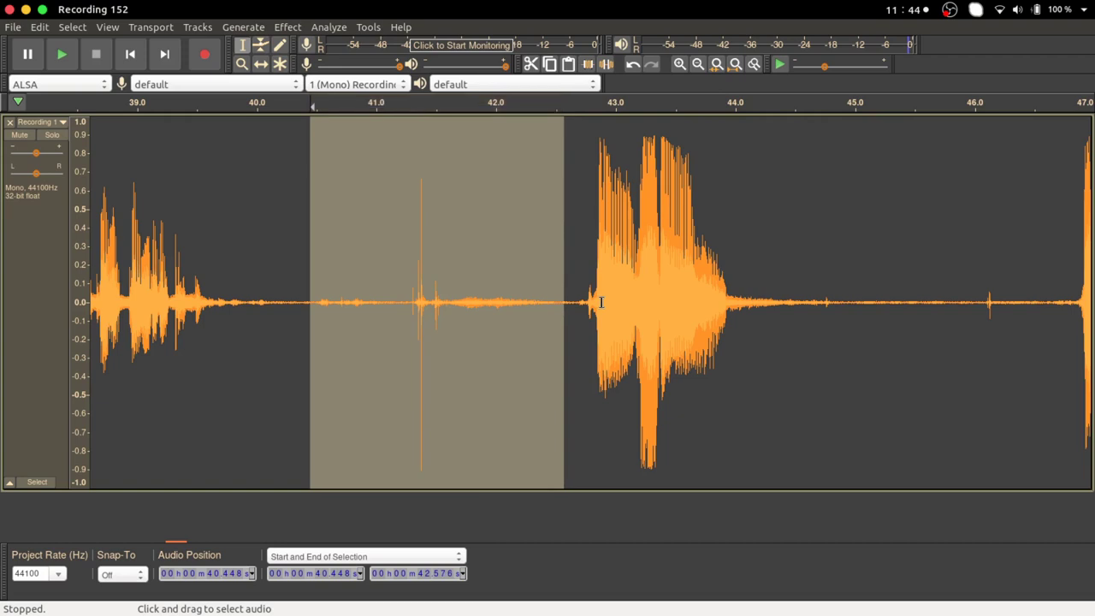
click(142, 102)
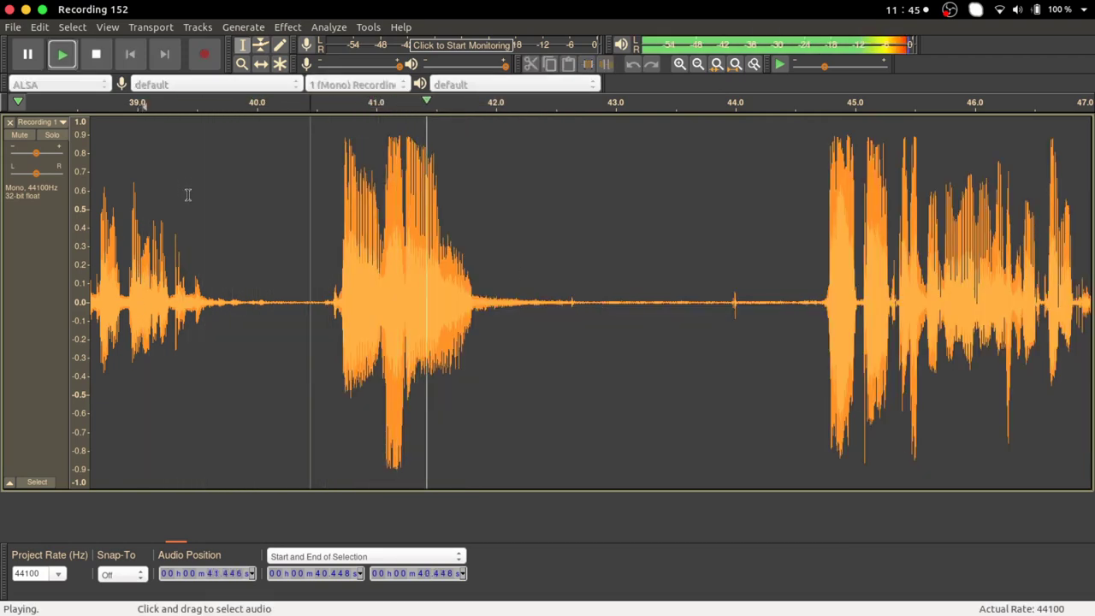
key(space)
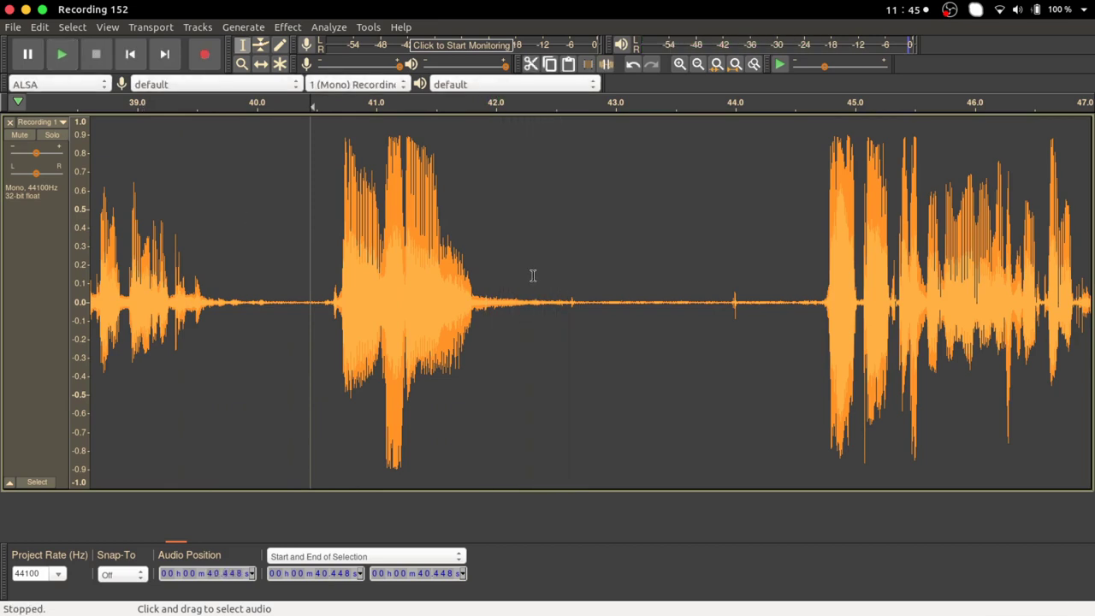
Step: Shrink the voice track's height to a little over half and examine the first two seconds of the recording
key(ctrl+f)
click(571, 305)
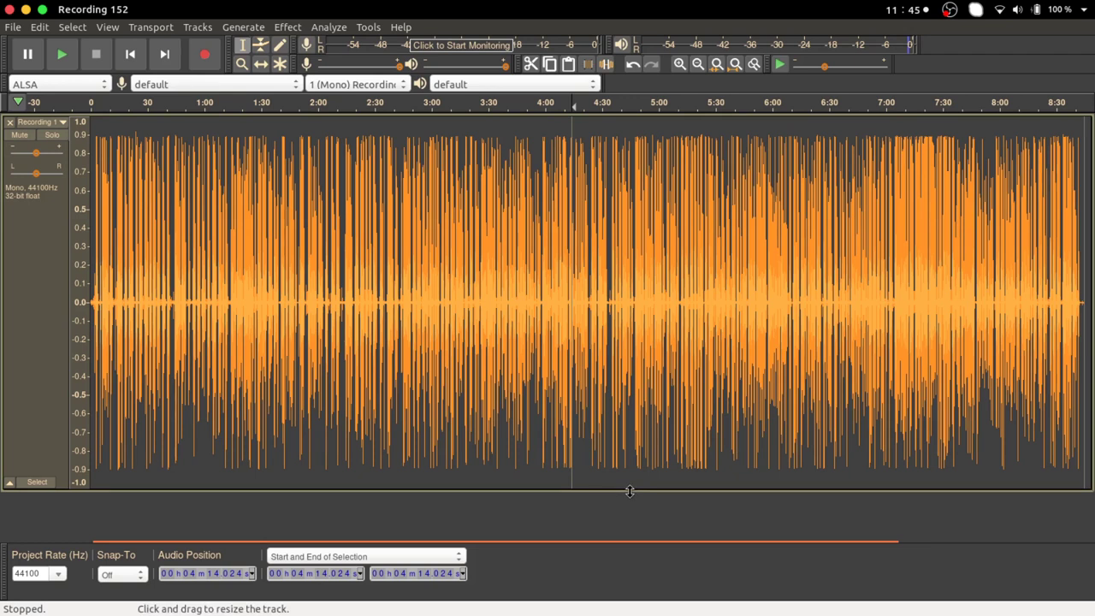
drag(629, 491, 638, 263)
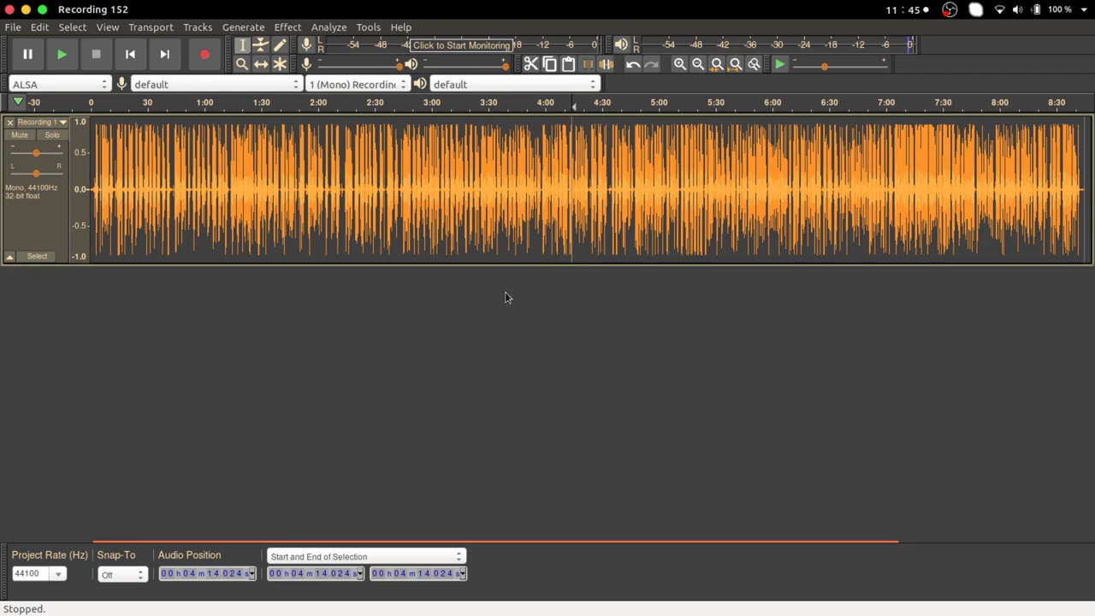
click(455, 252)
key(Home)
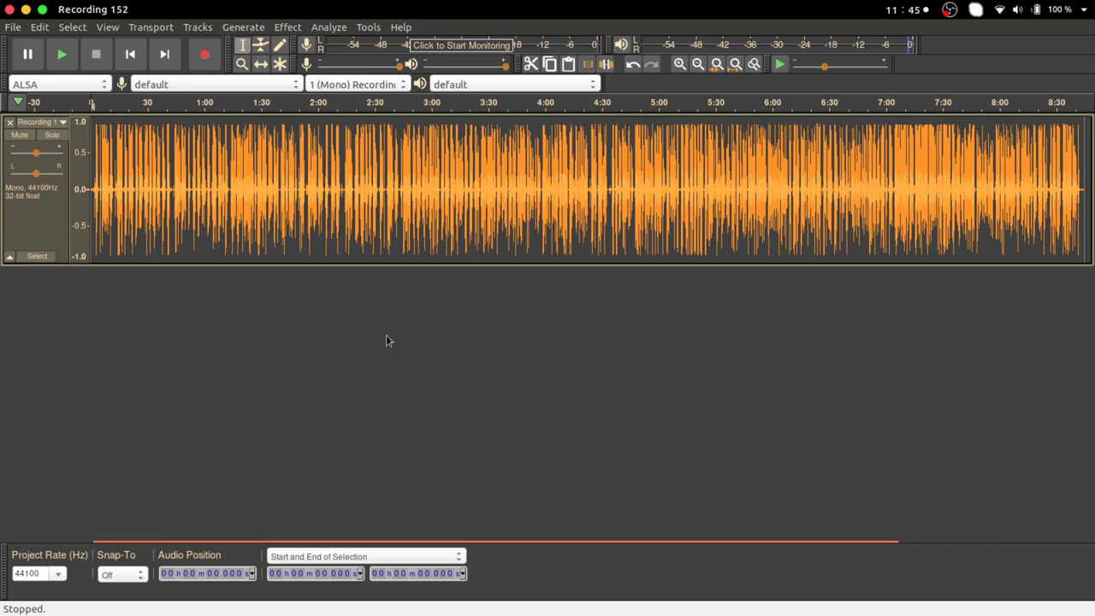
drag(374, 265, 375, 330)
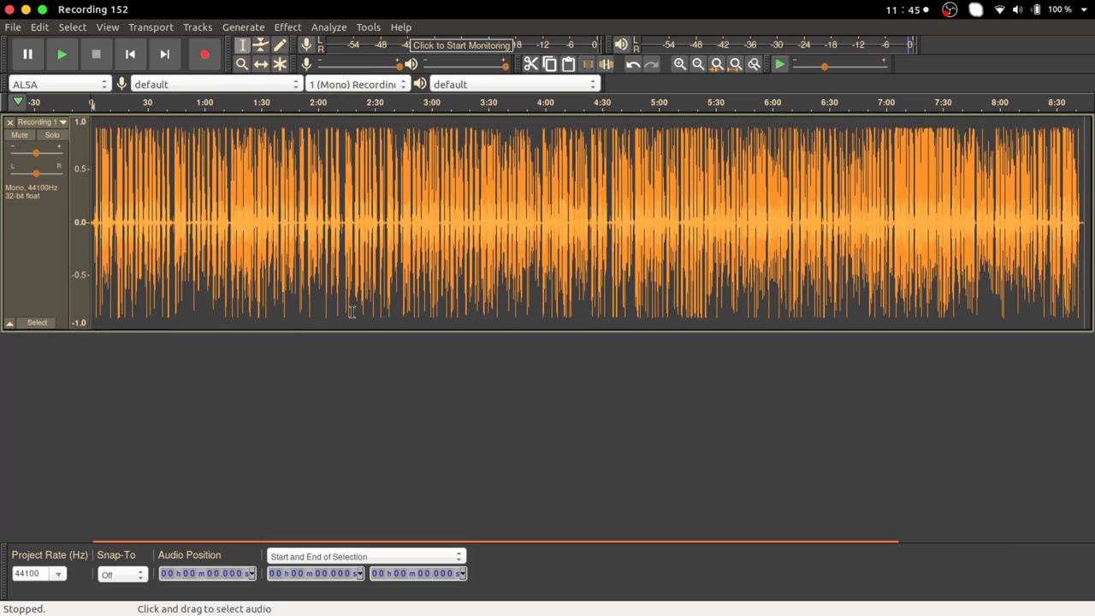
ctrl+scroll(230, 280, up, 8)
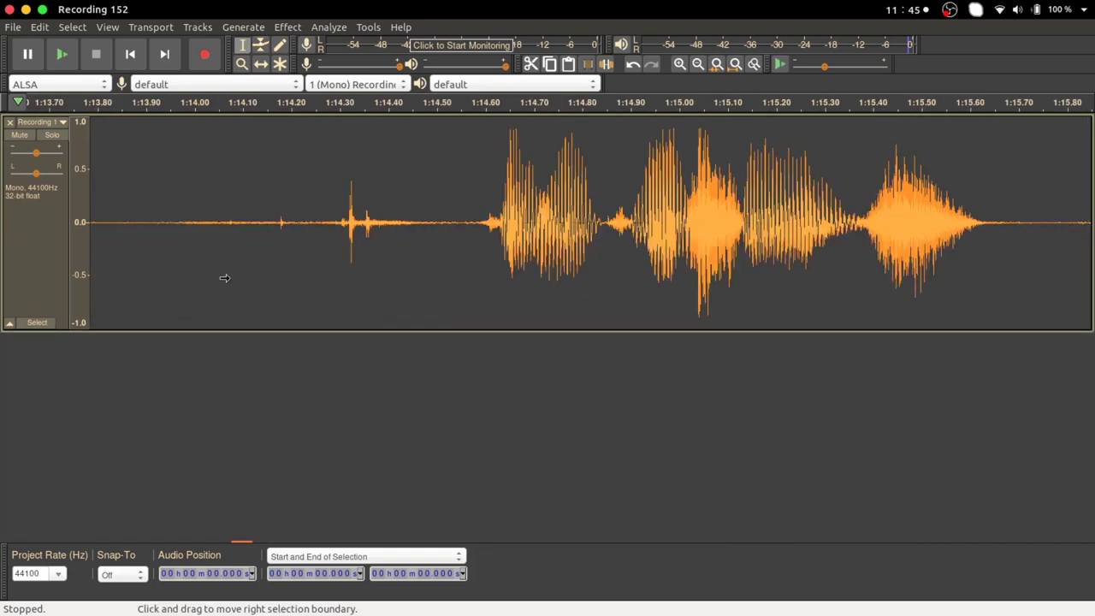
drag(244, 546, 70, 342)
click(112, 228)
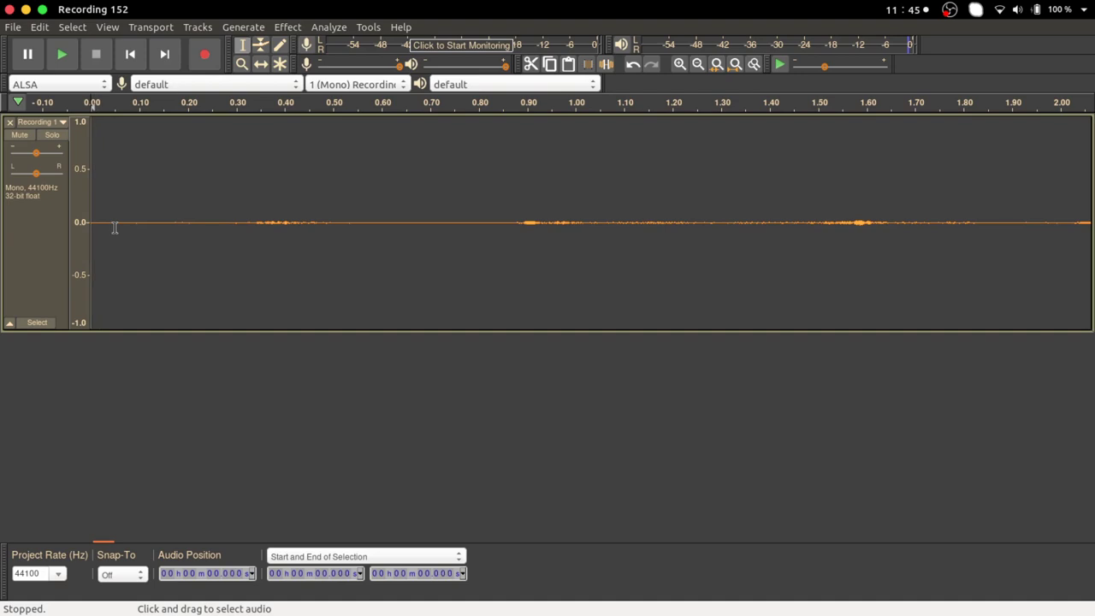
key(ctrl+f)
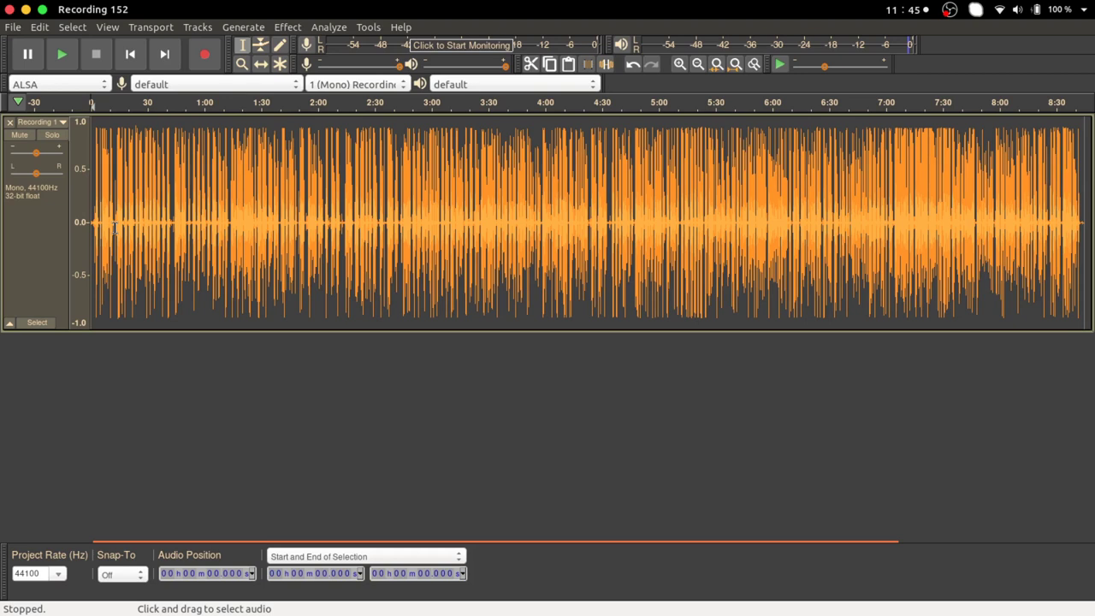
Step: Open The Keys of David - Harp and Psalms.mp3 from the 0 Instrumental folder in Music
click(10, 28)
click(37, 60)
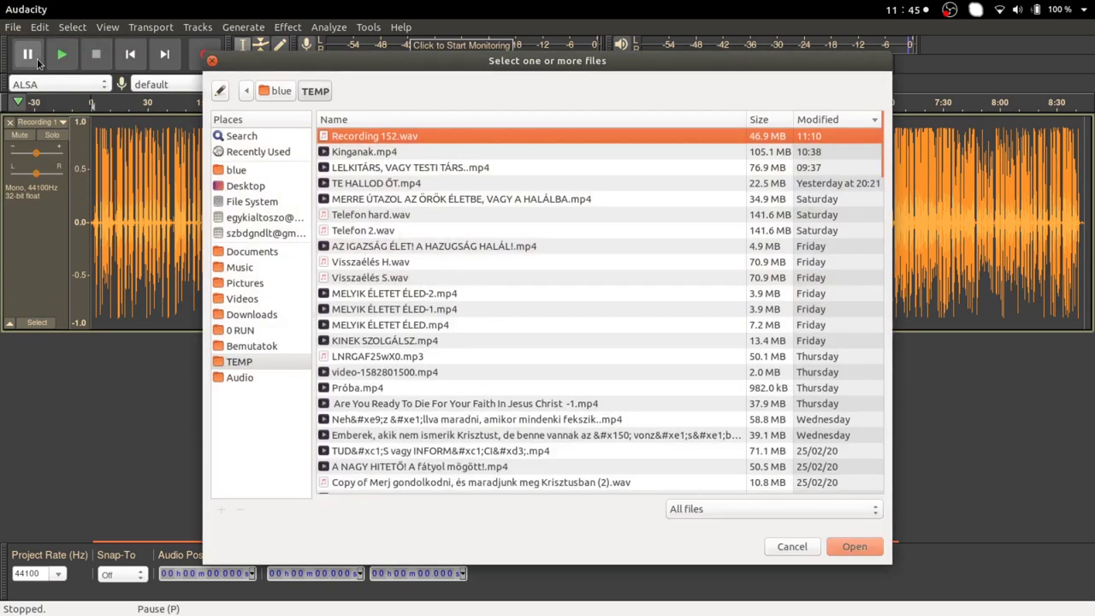
click(253, 269)
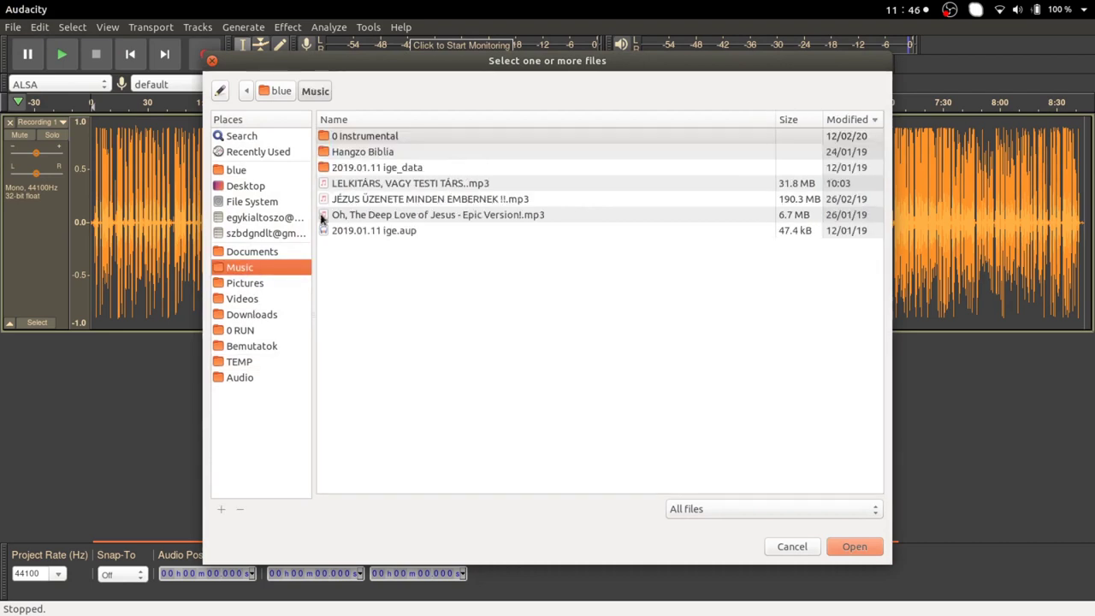
double_click(363, 139)
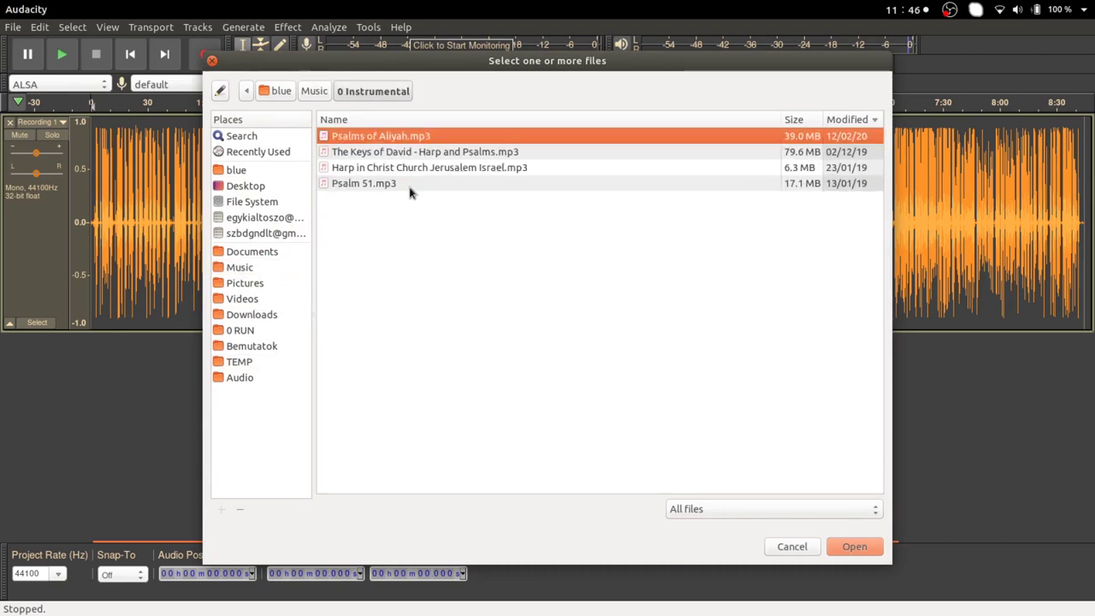
click(384, 154)
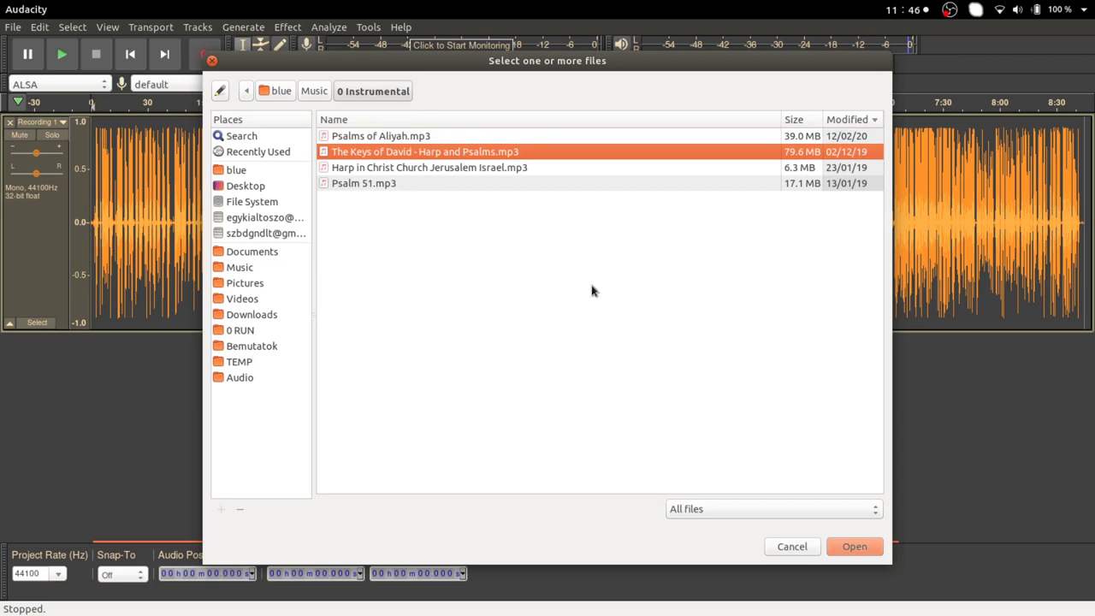
click(856, 547)
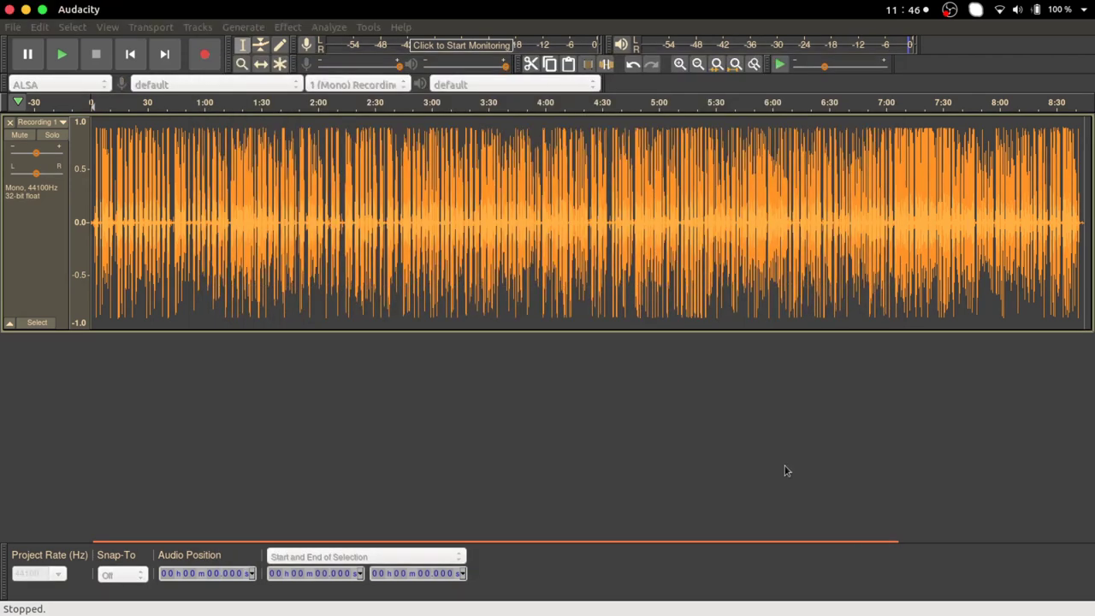
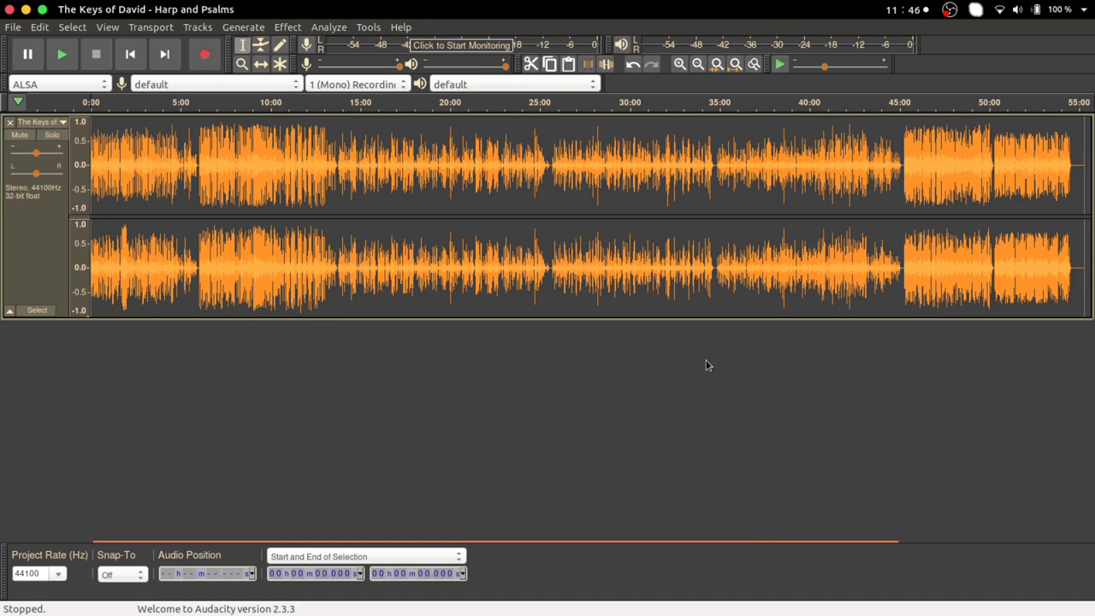
Step: Look over the opened harp music track along its full length and undo its import
key(ctrl+1)
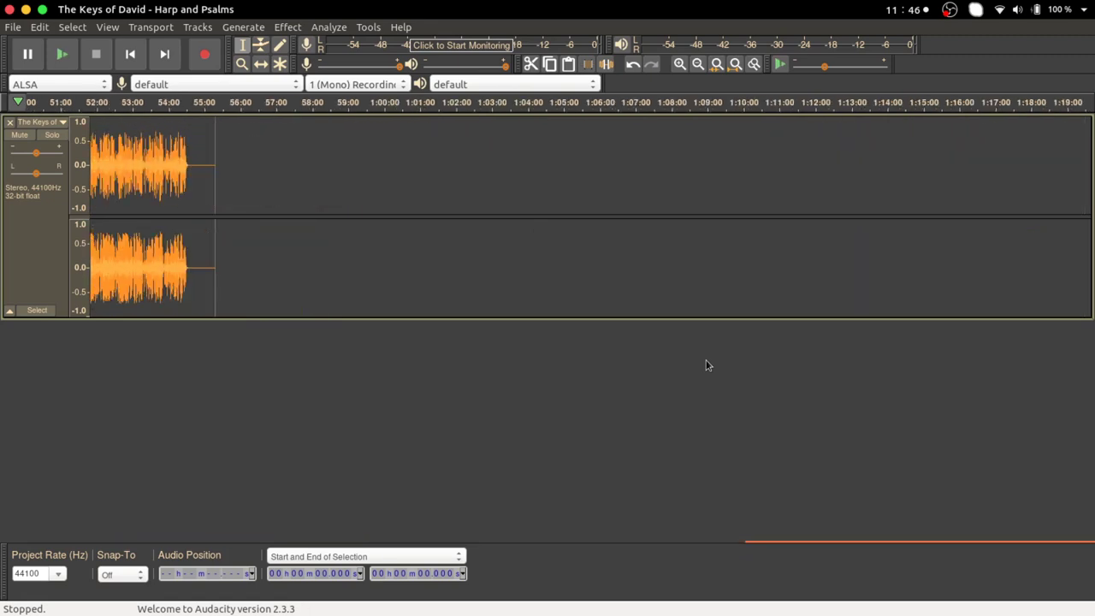
key(ctrl+f)
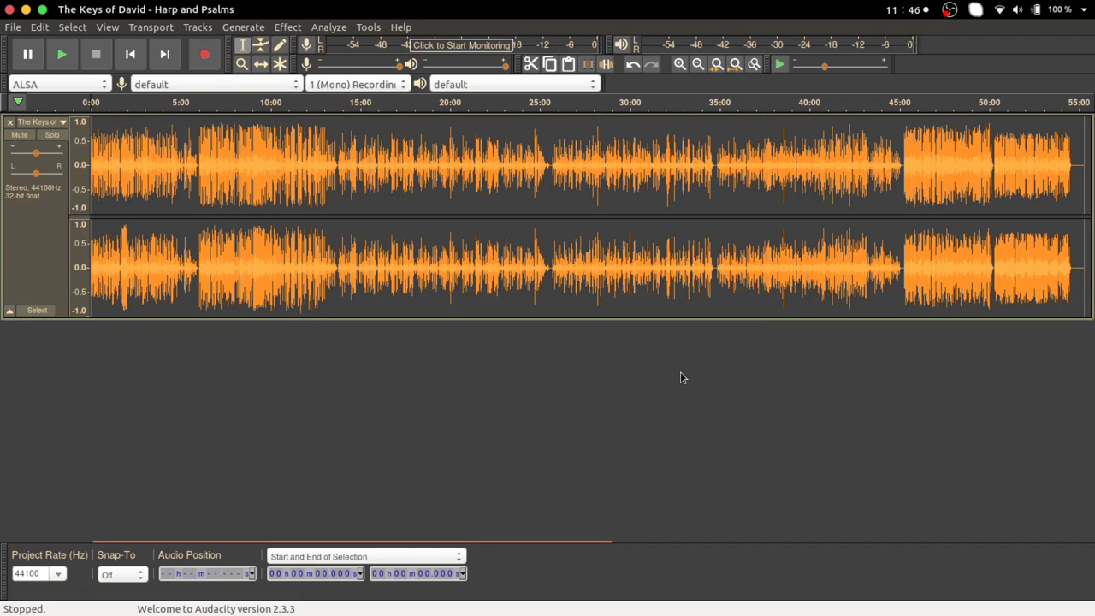
drag(530, 548, 714, 547)
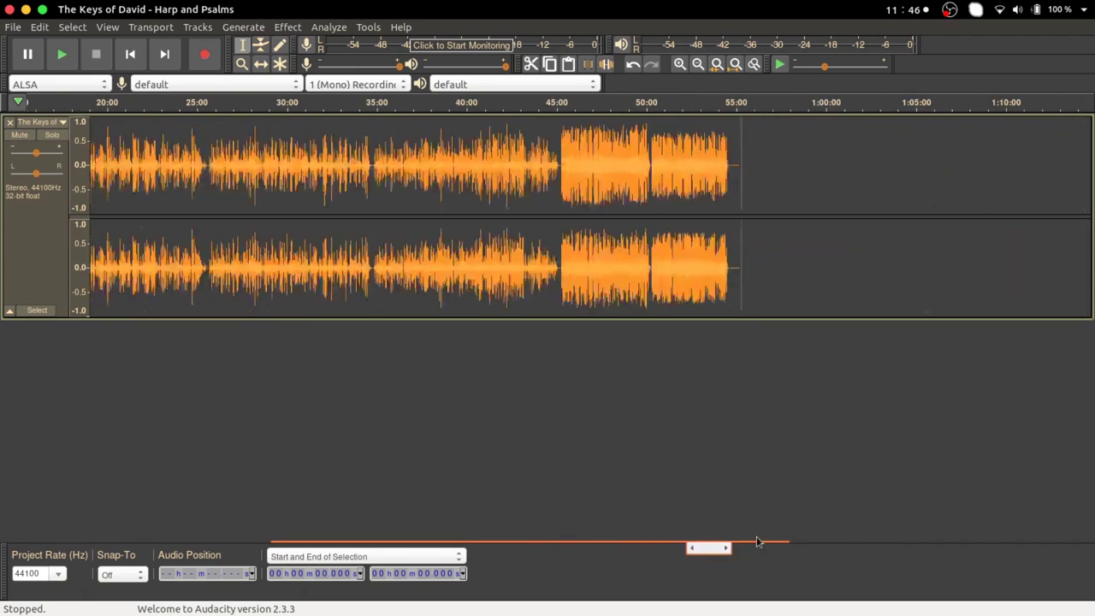
drag(575, 540, 399, 545)
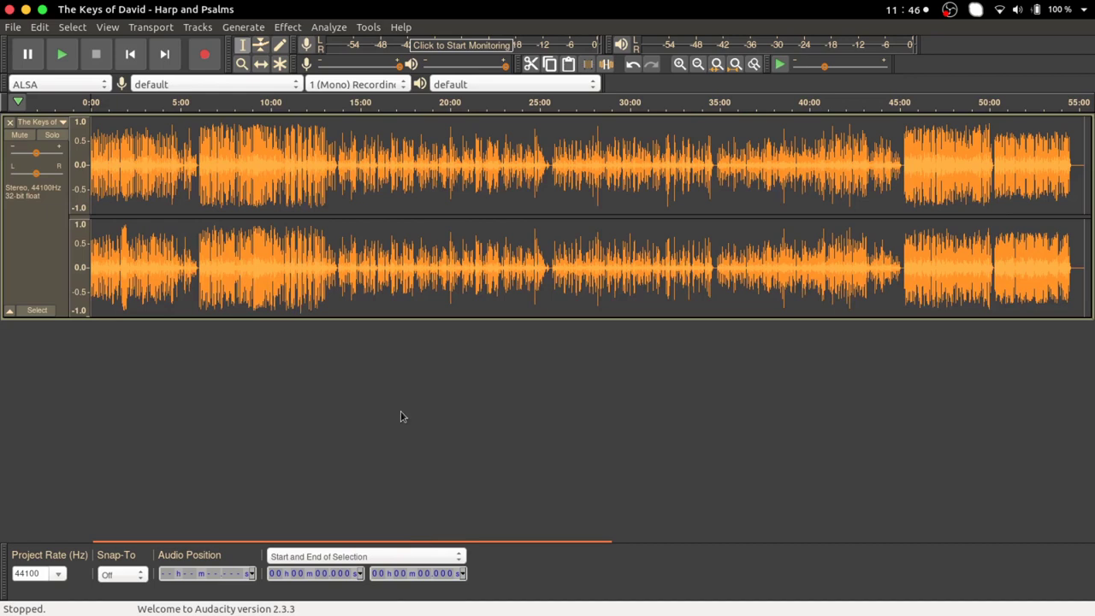
key(ctrl+z)
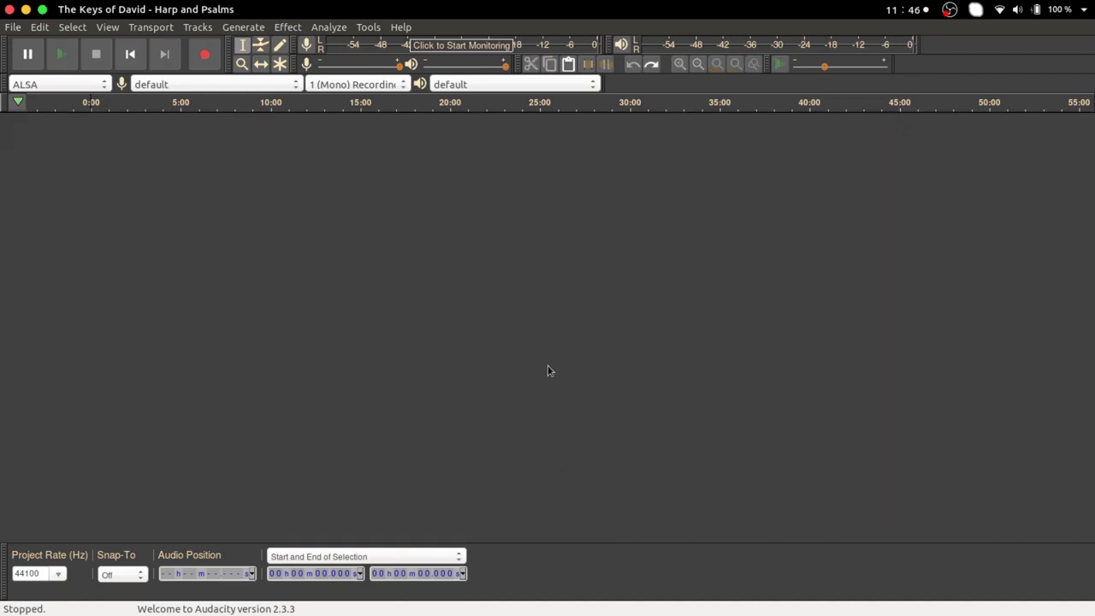
Step: Redo the harp music import and close The Keys of David project window without saving it
click(44, 29)
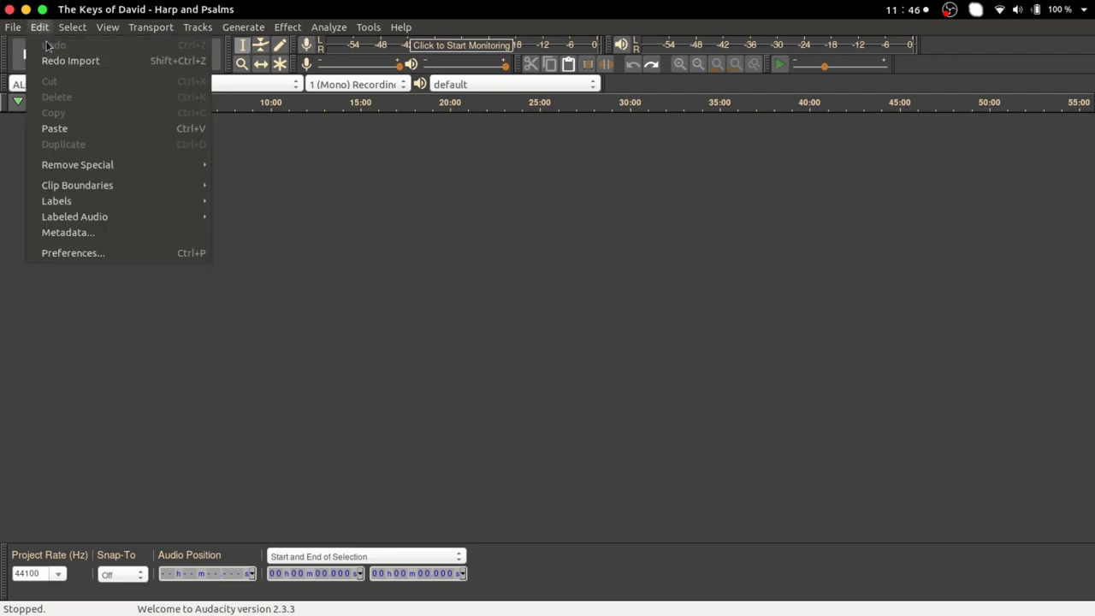
click(55, 62)
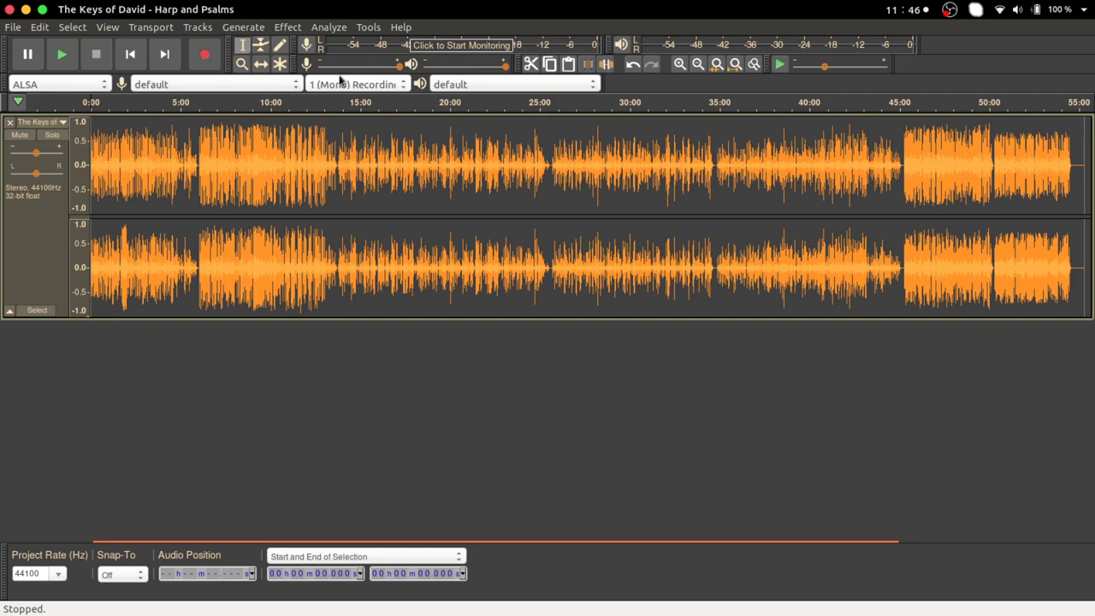
drag(417, 12, 514, 240)
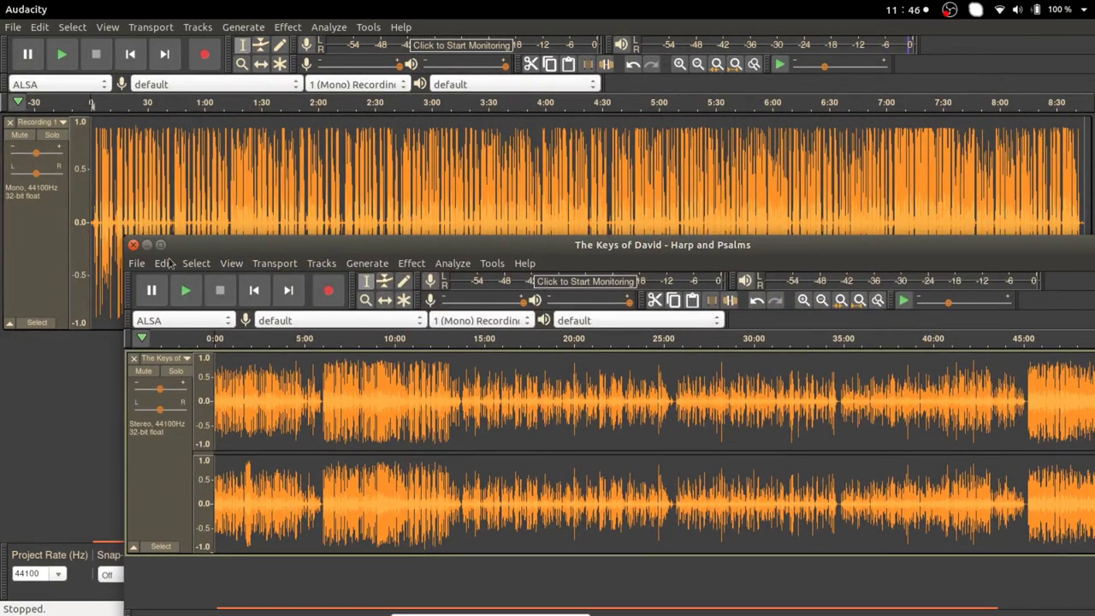
drag(341, 250, 430, 201)
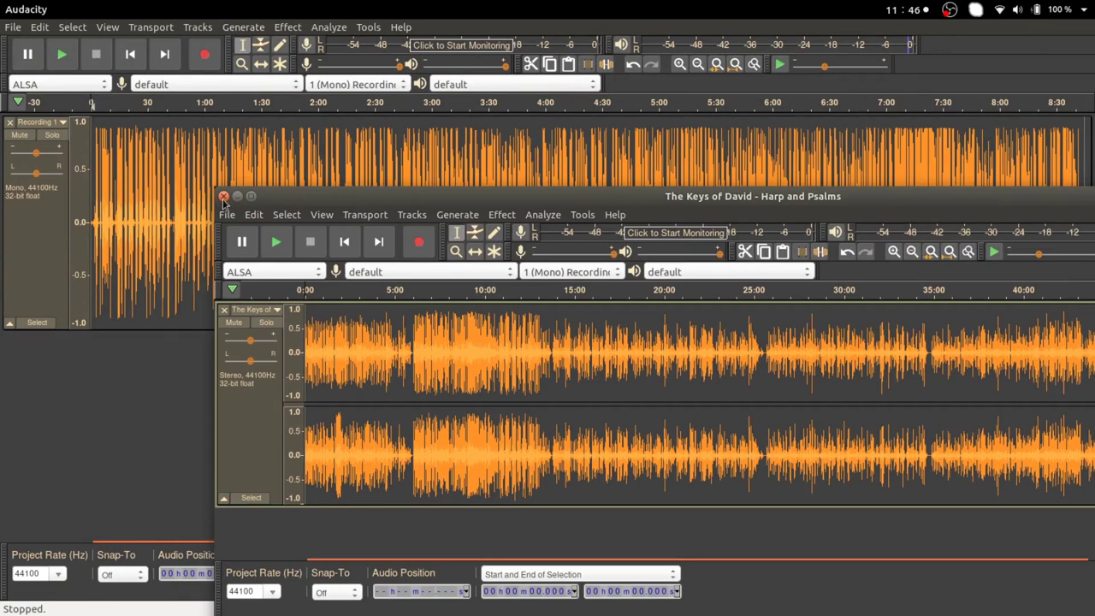
click(223, 197)
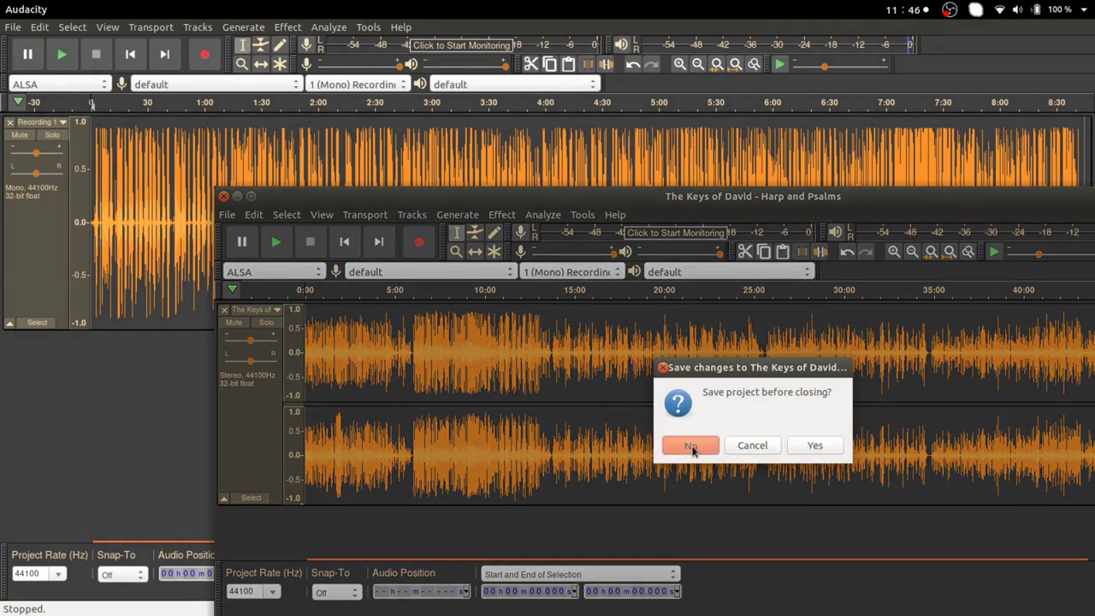
click(693, 446)
Step: Reduce the voice track's height and add Psalms of Aliyah.mp3 from the 0 Instrumental folder in Music as a track below it
mouse_move(2, 403)
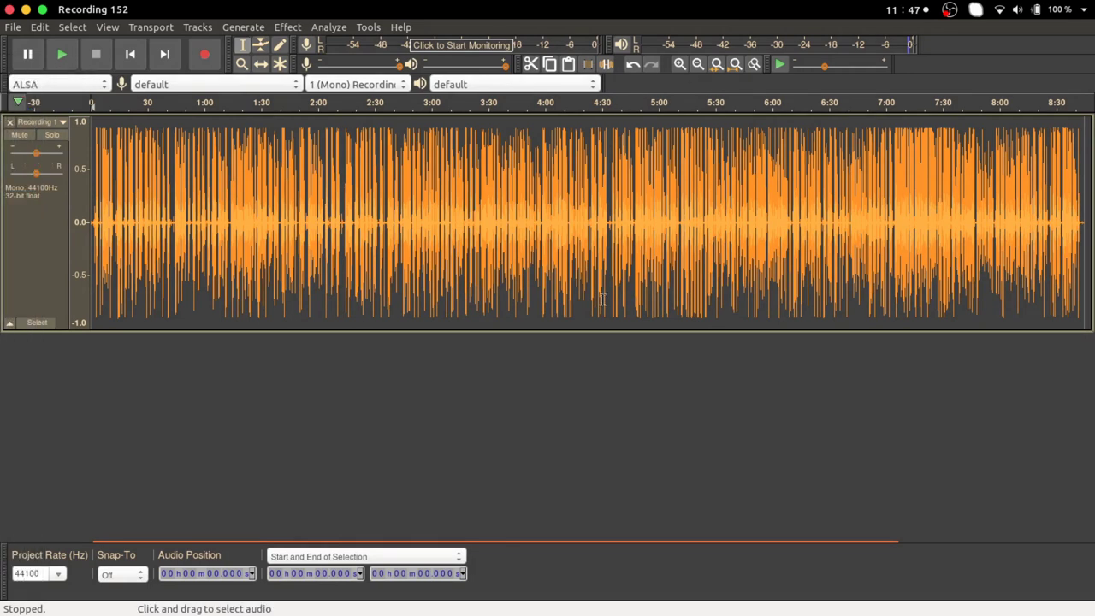
drag(591, 332, 605, 263)
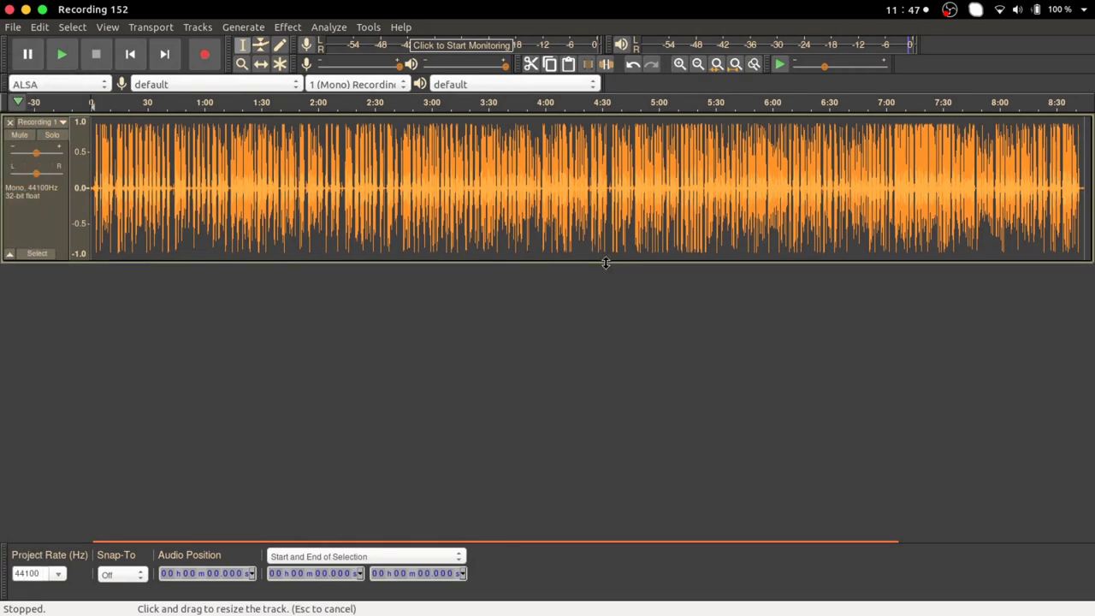
mouse_move(2, 128)
click(22, 77)
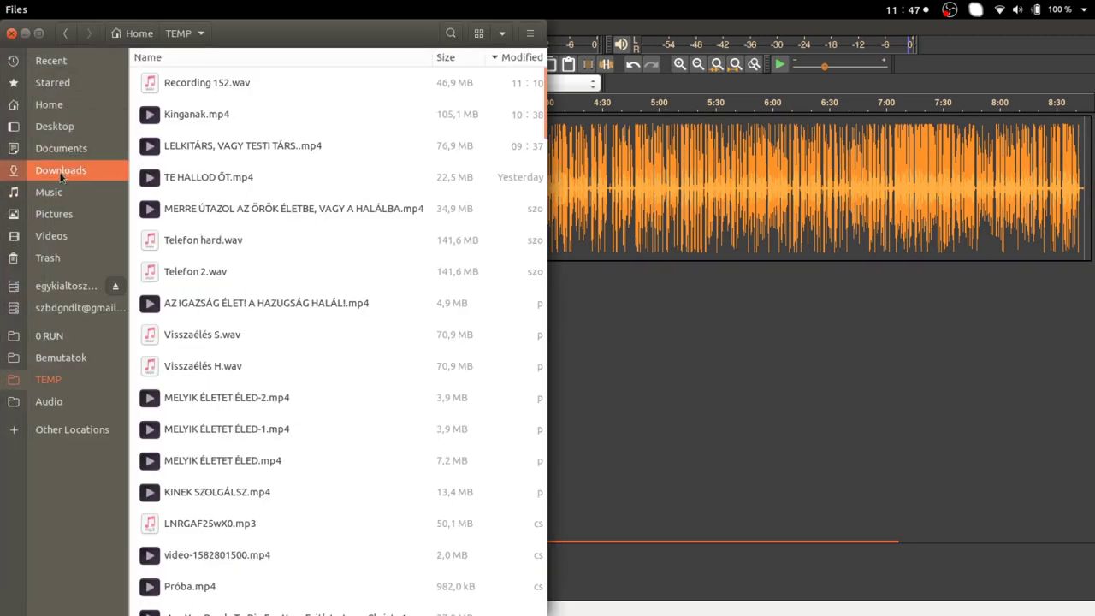
click(60, 194)
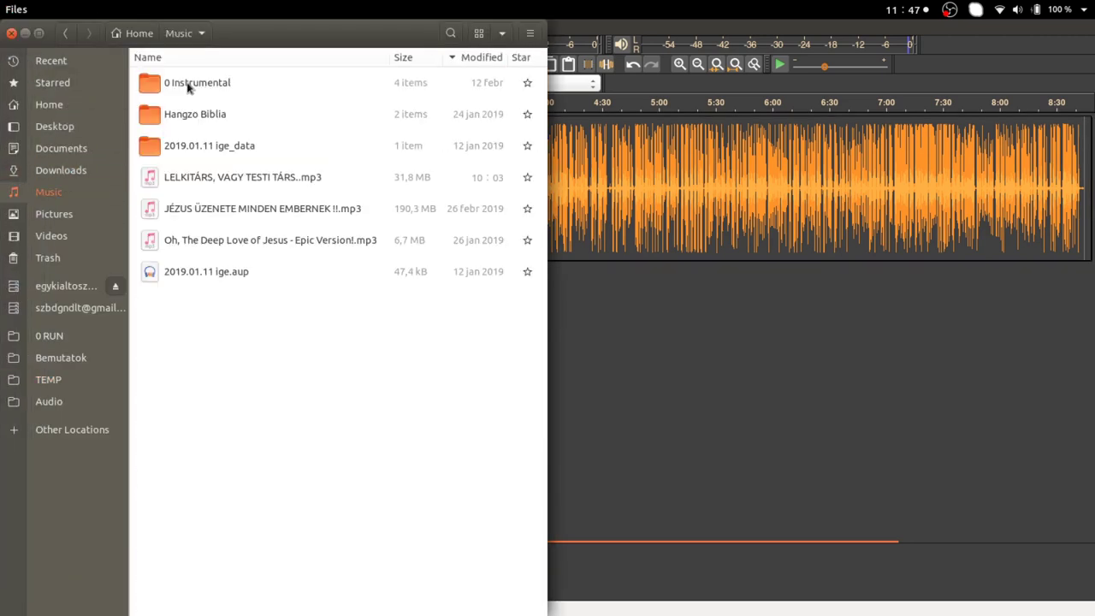
double_click(189, 85)
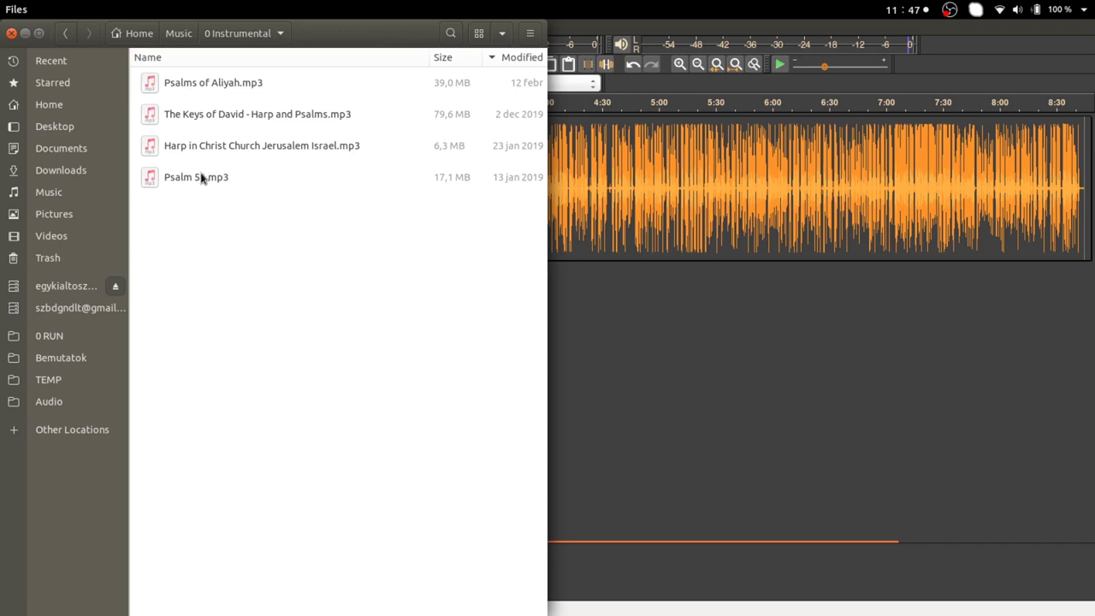
drag(209, 86, 691, 404)
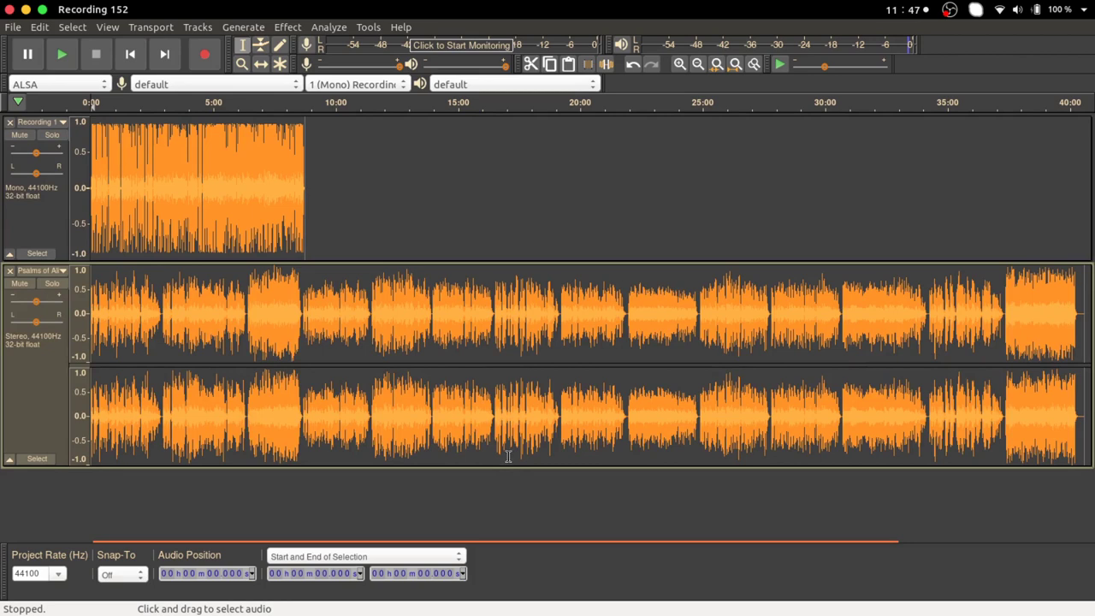
Step: Delete the music track's audio from the silent gap at about 8 min 39.7 s, near the voice recording's end, through to its end
click(196, 196)
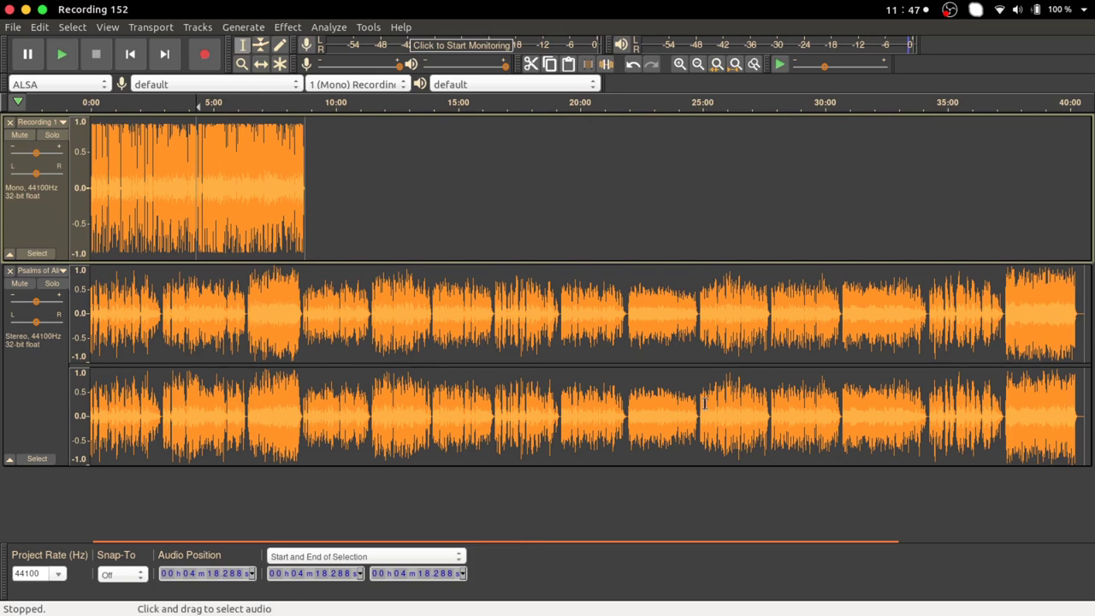
click(302, 254)
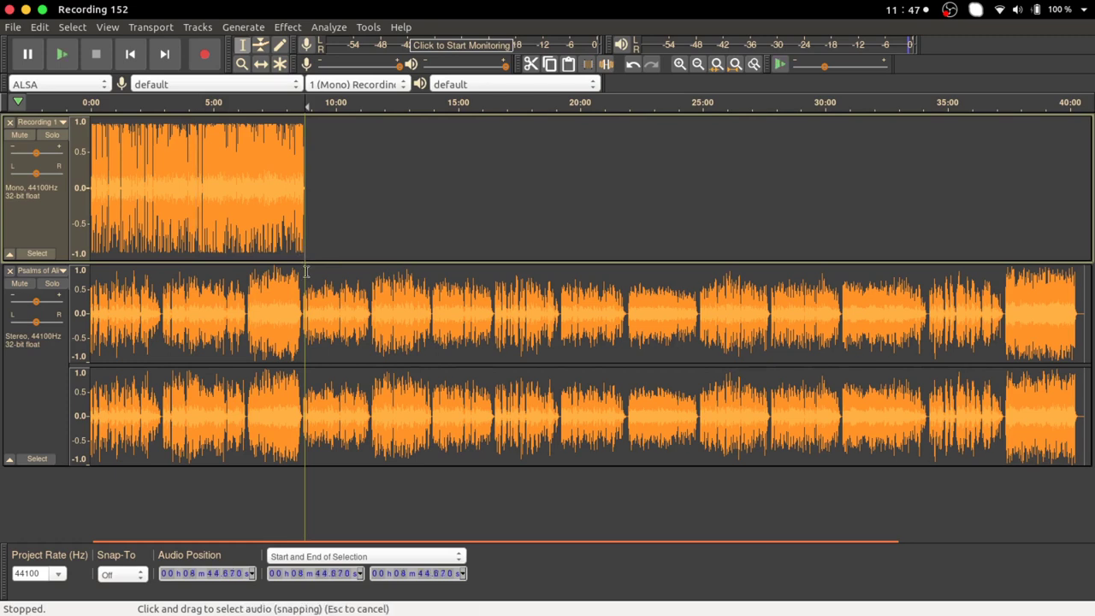
scroll(304, 266, up, 4)
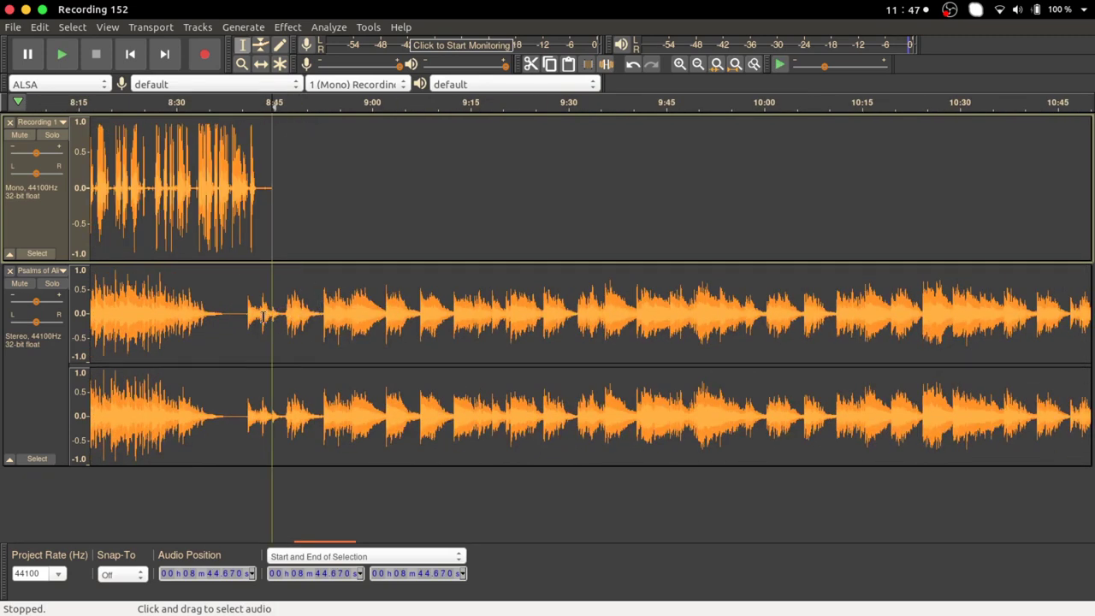
click(240, 317)
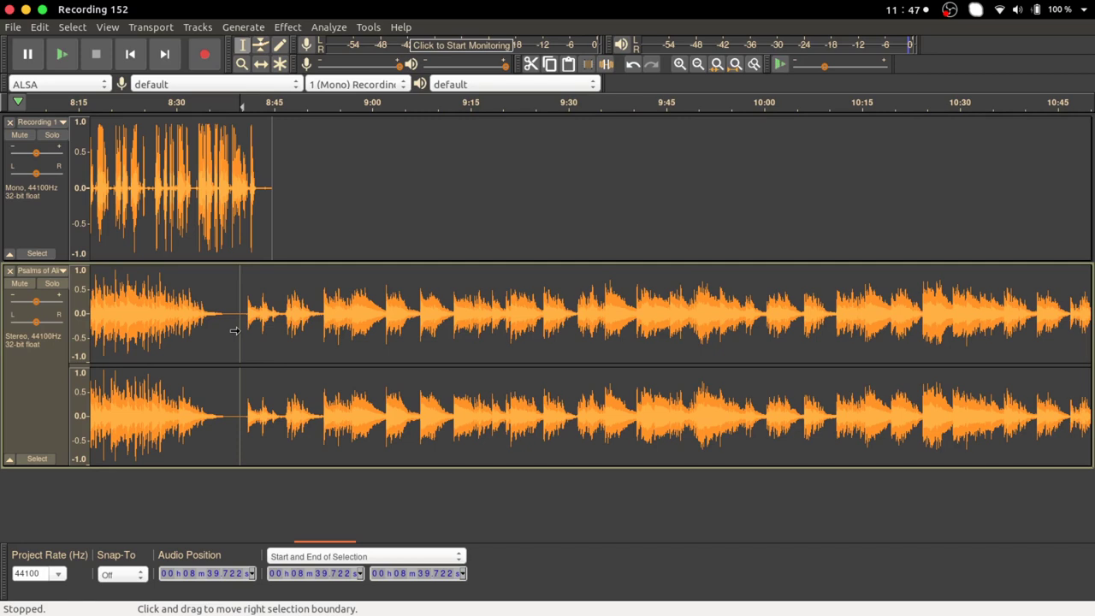
ctrl+scroll(242, 321, down, 1)
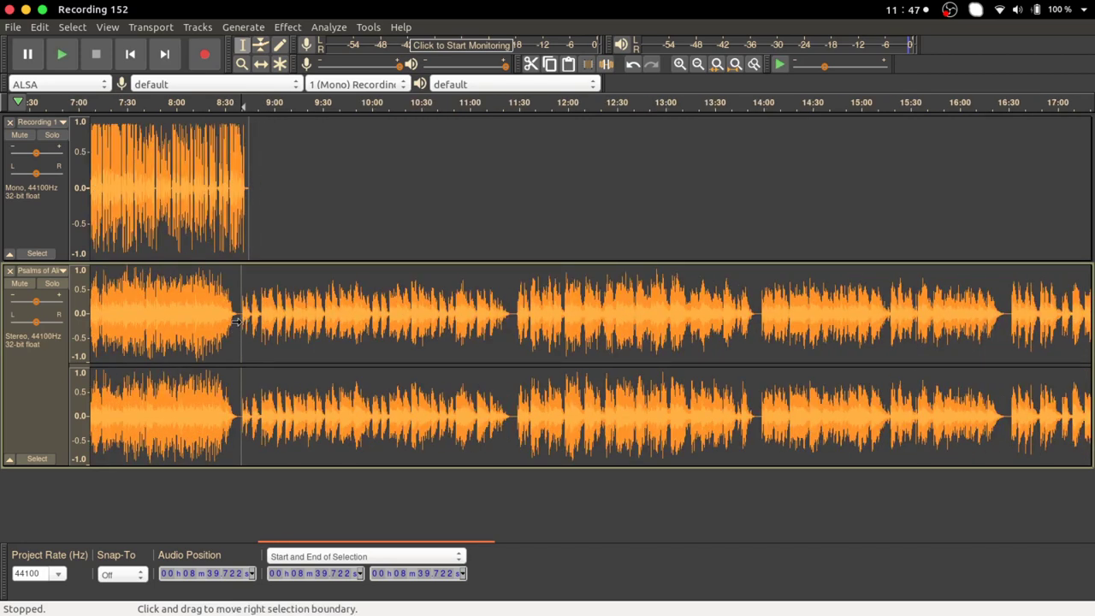
drag(238, 321, 967, 396)
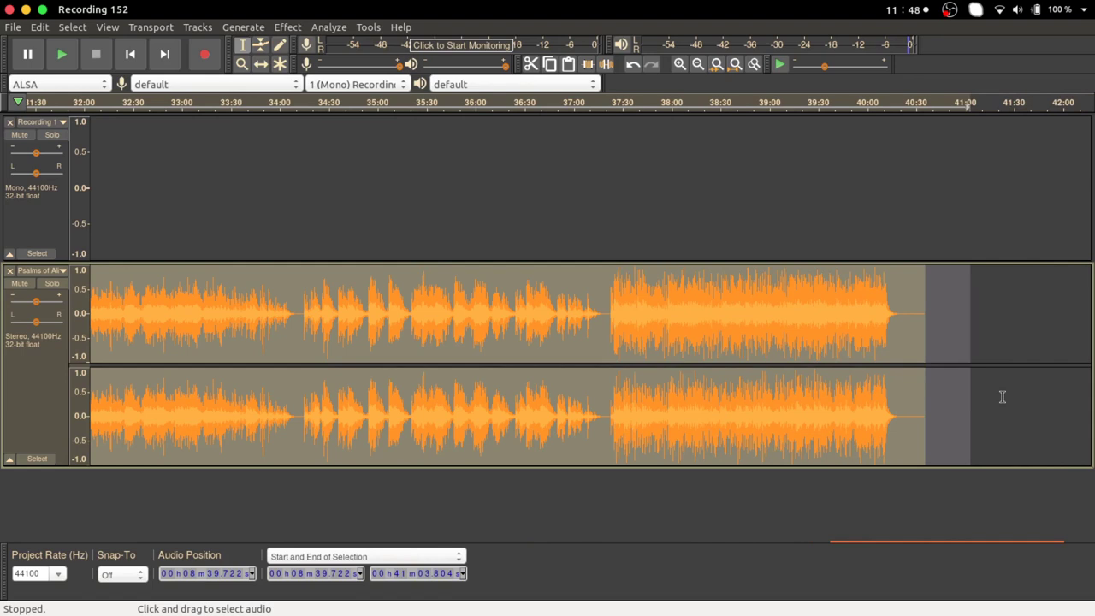
key(Delete)
scroll(713, 363, right, 5)
scroll(713, 364, down, 5)
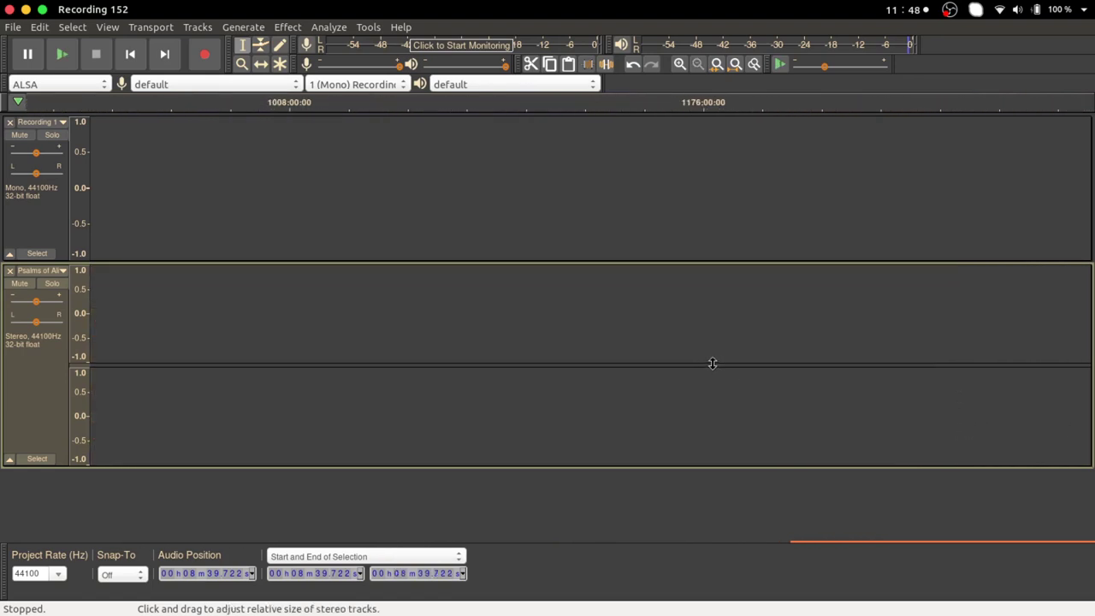
drag(897, 547, 111, 552)
scroll(159, 341, up, 5)
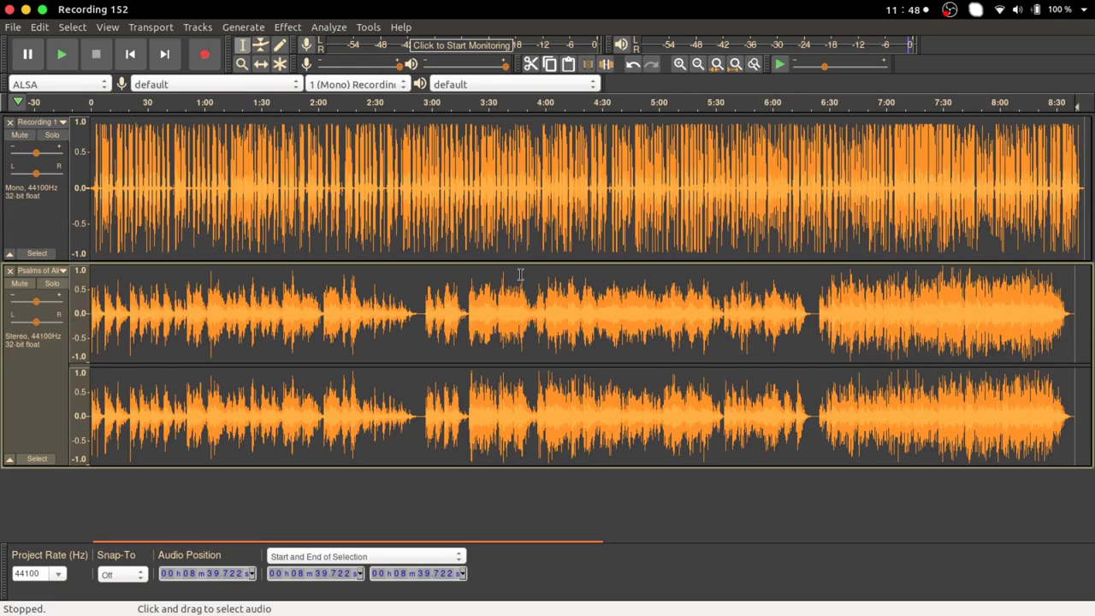
Step: Apply RMS Normalize from the .audacity-data Plug-Ins folder to the whole music track with a target RMS level of -36 dB
scroll(526, 275, down, 2)
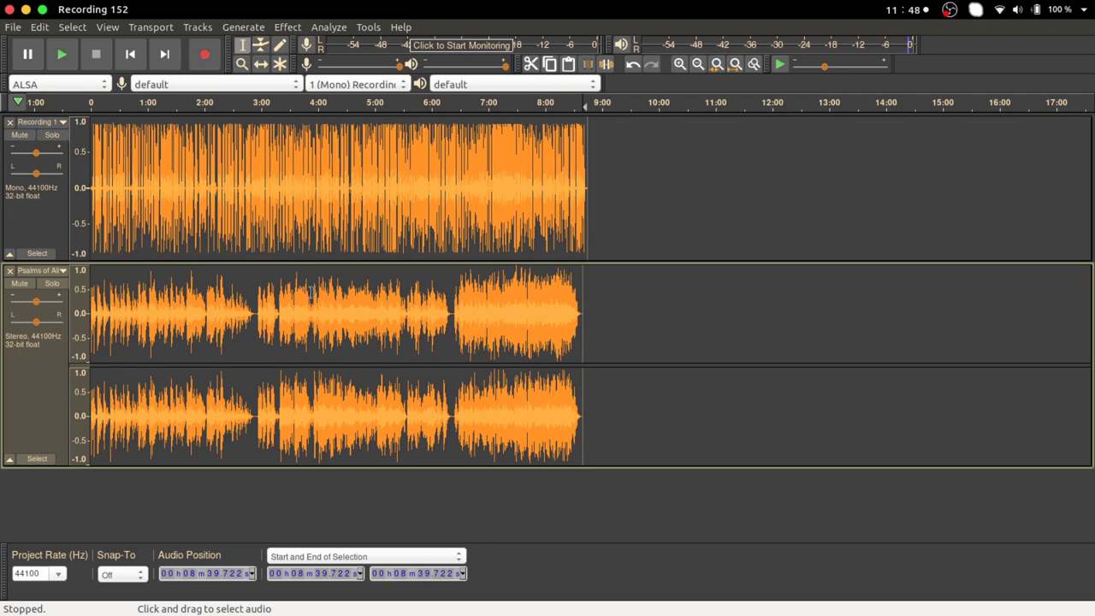
click(38, 393)
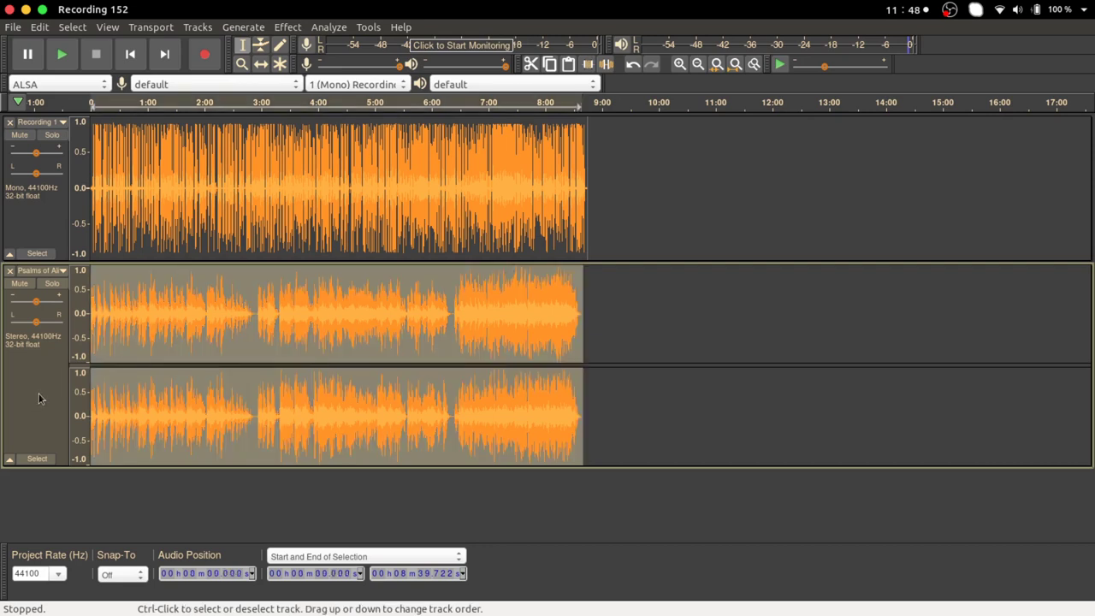
click(288, 27)
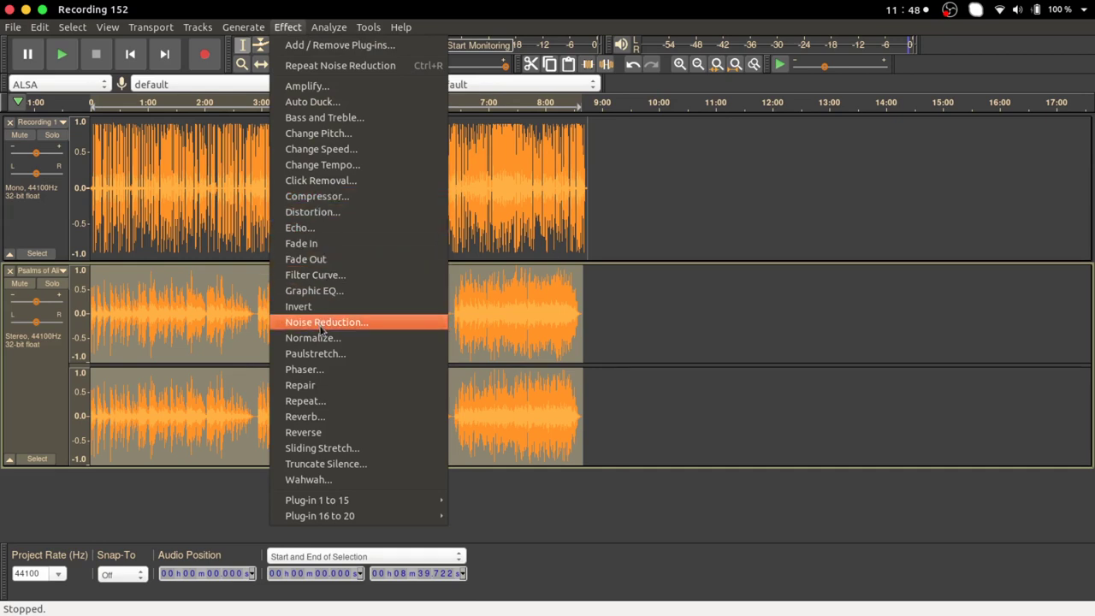
mouse_move(369, 498)
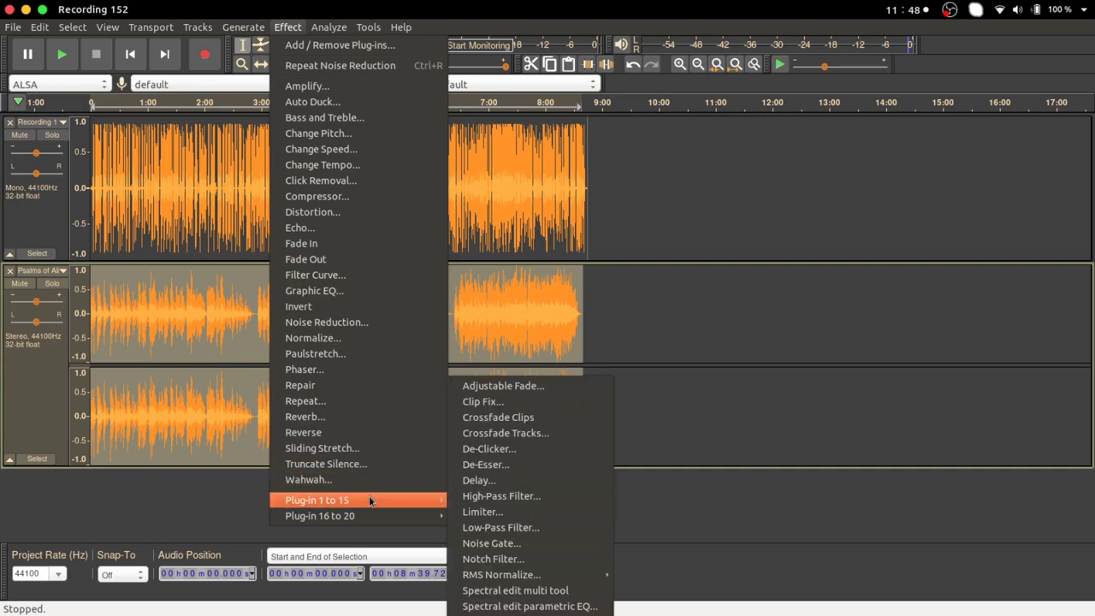
mouse_move(505, 575)
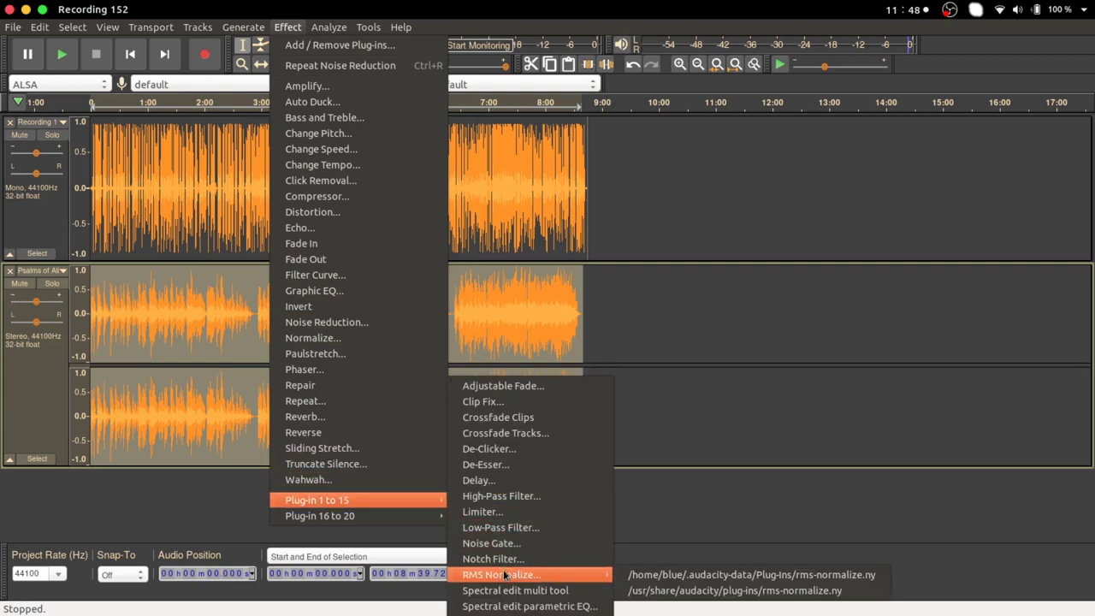
click(634, 574)
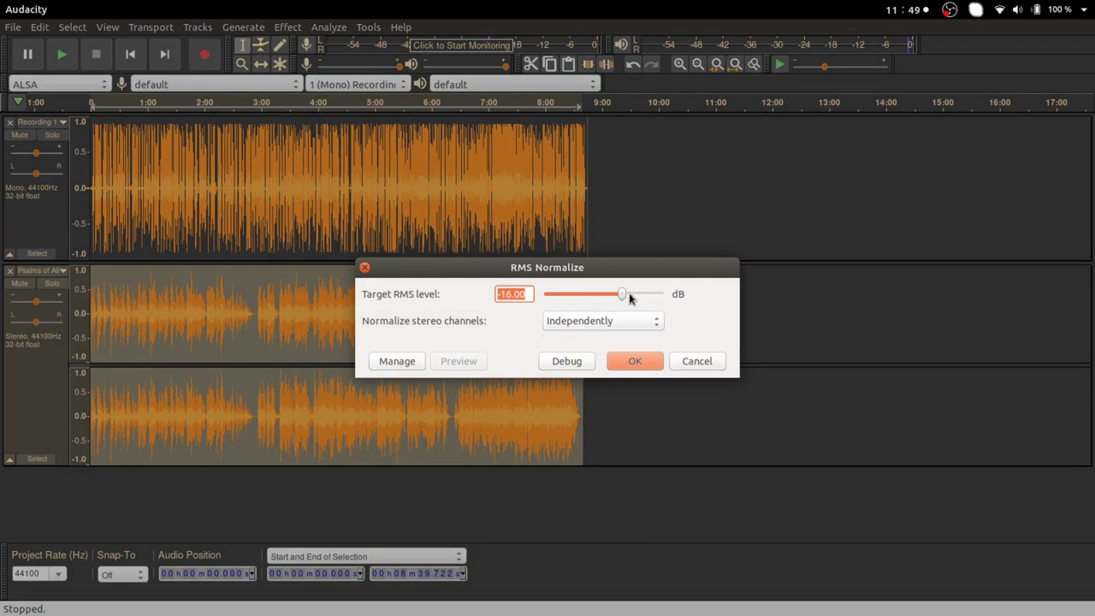
drag(622, 295, 549, 303)
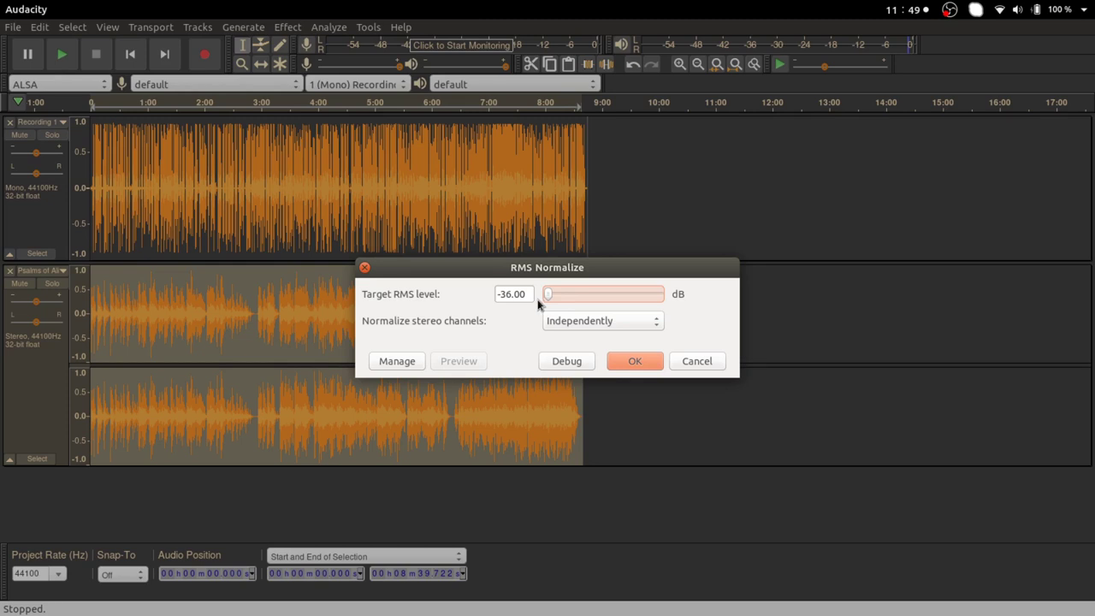
click(633, 361)
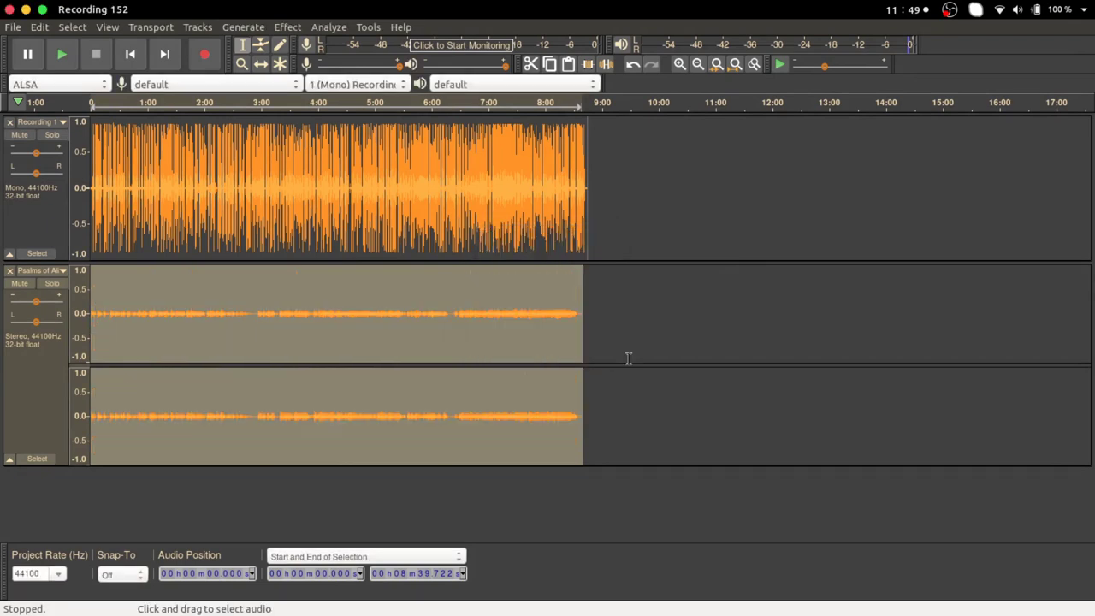
Step: Listen to the voice and music together from about 4:00 and again from about 1:30
click(319, 102)
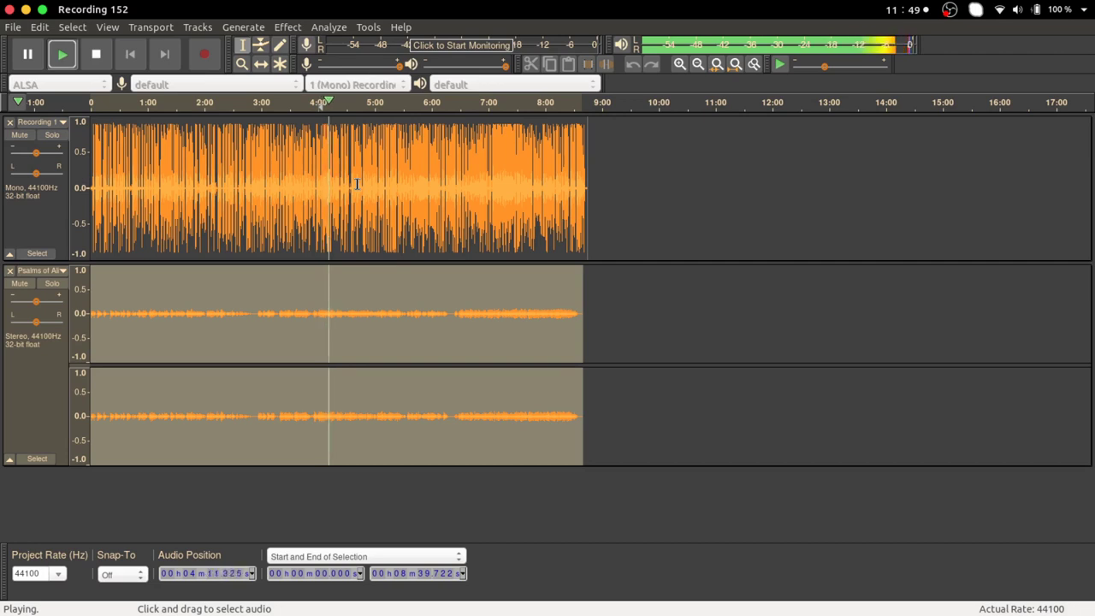
key(space)
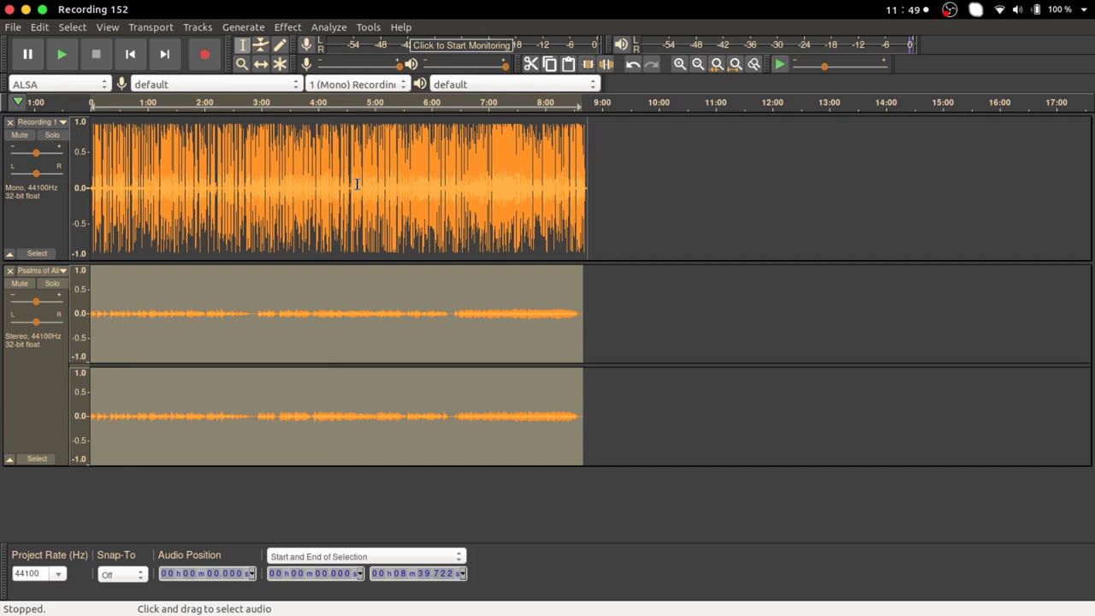
key(ctrl+f)
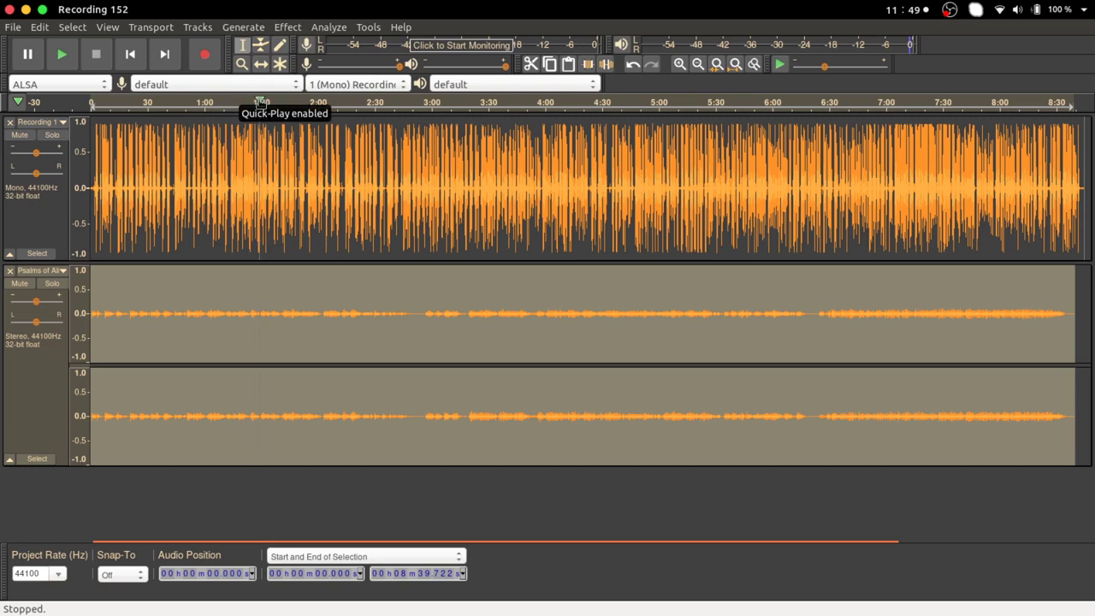
click(261, 102)
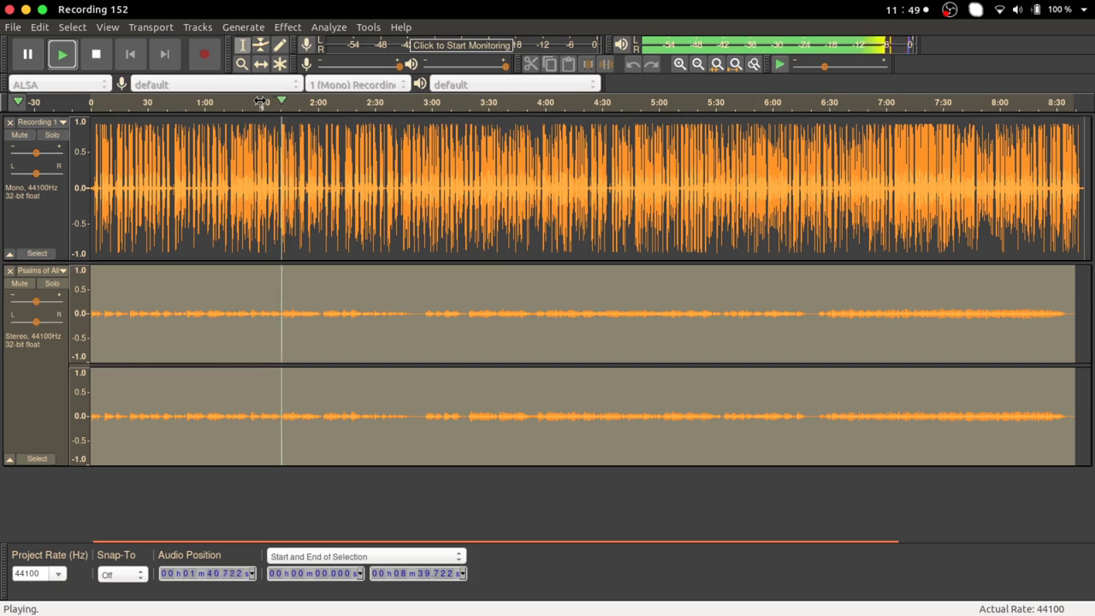
key(space)
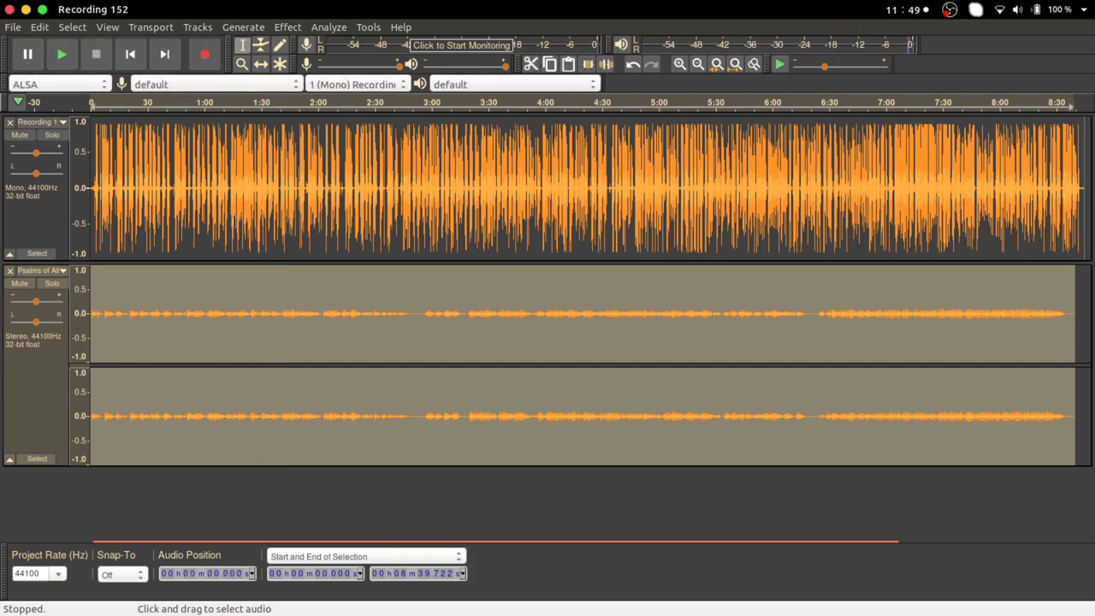
Step: Amplify the whole music track slightly
click(288, 28)
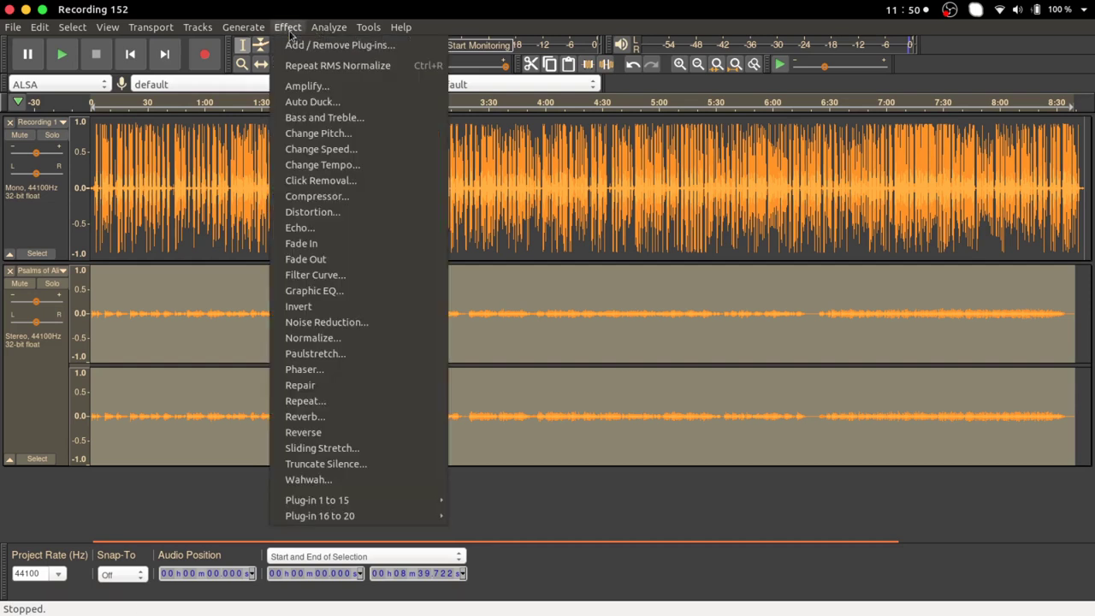
click(25, 414)
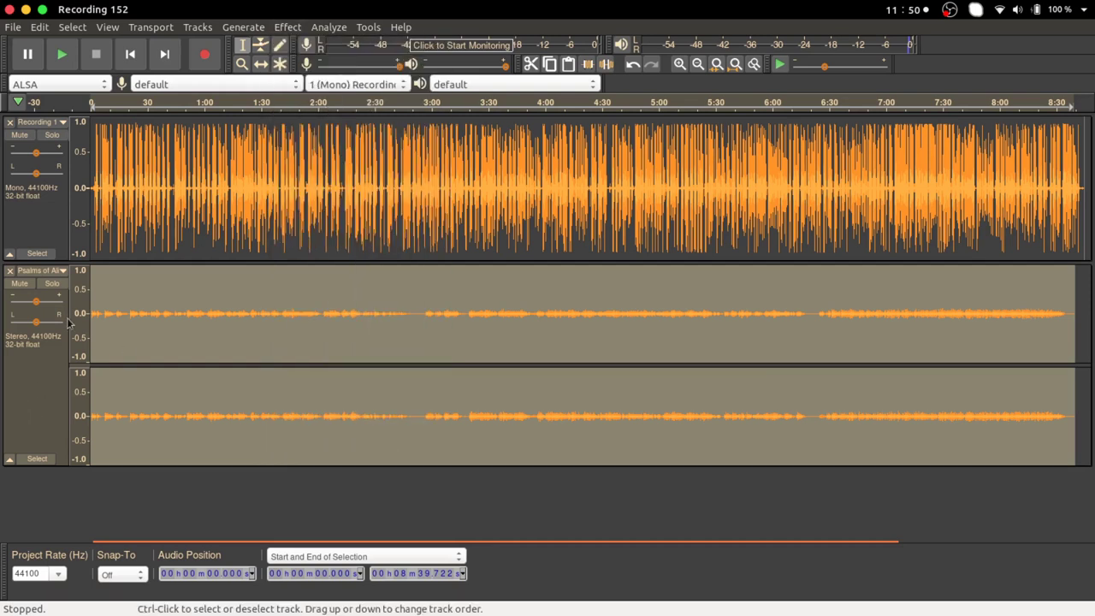
click(273, 28)
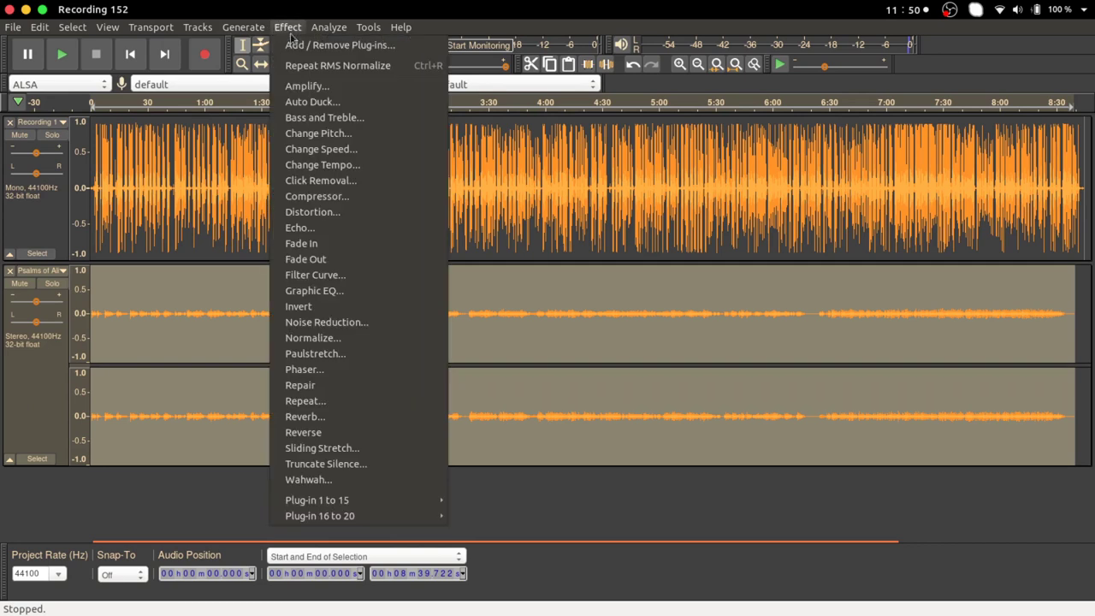
click(324, 84)
drag(609, 299, 557, 308)
click(611, 379)
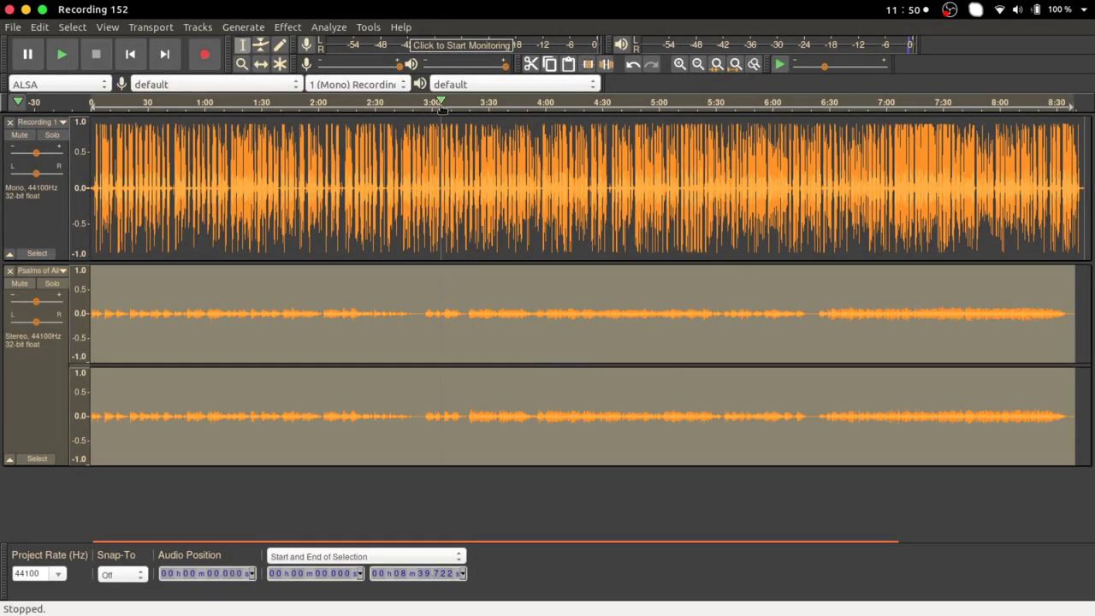
Step: Listen to the voice together with the louder music from about 3:10, ending playback with the music track deselected
click(451, 102)
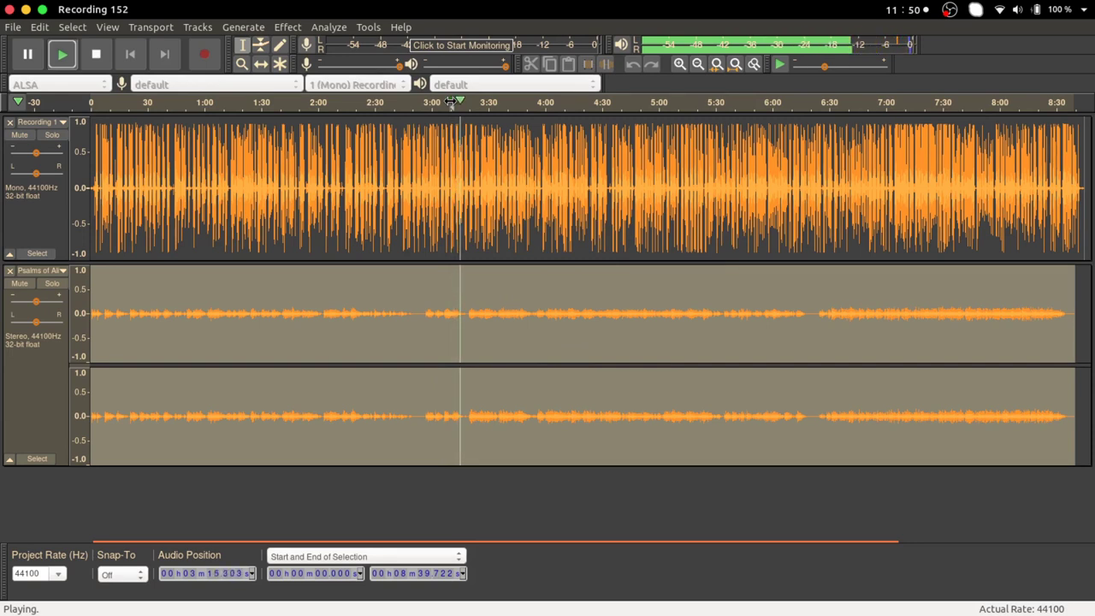
key(space)
click(518, 316)
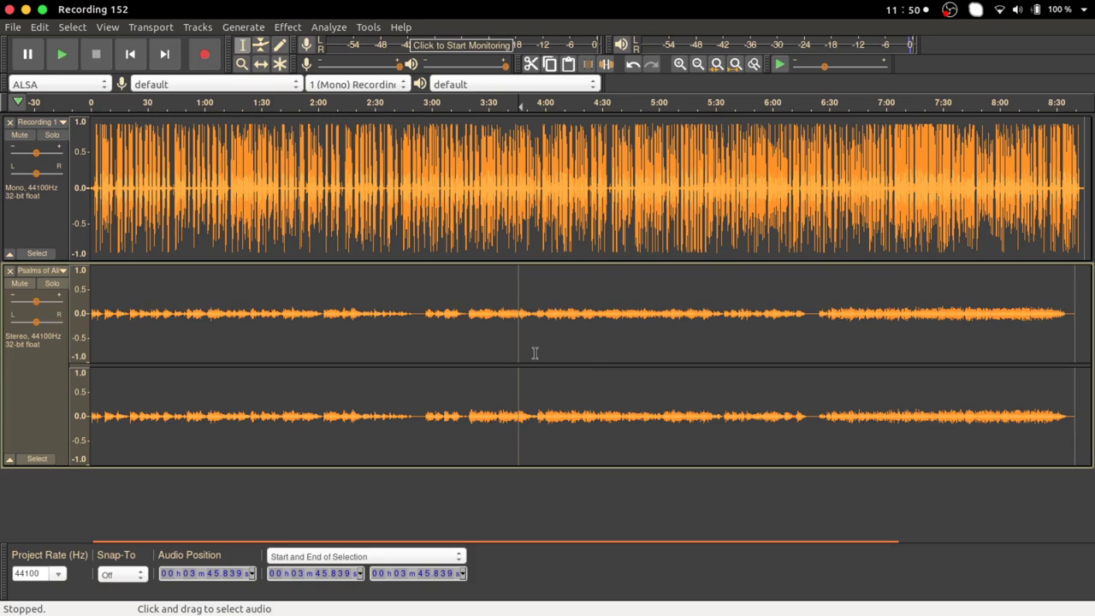
click(13, 28)
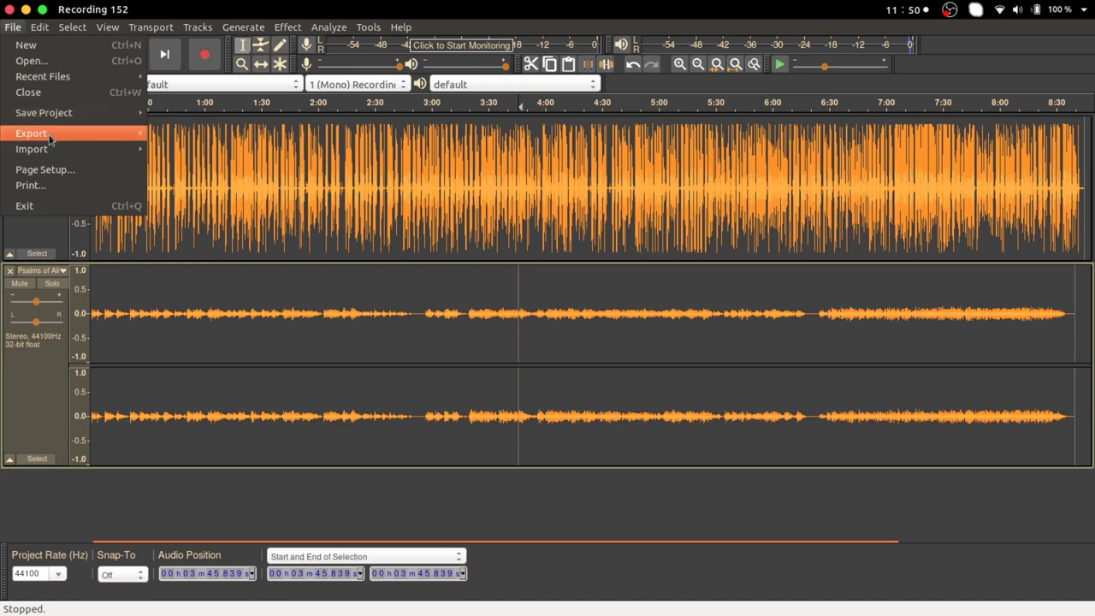
mouse_move(133, 139)
click(213, 139)
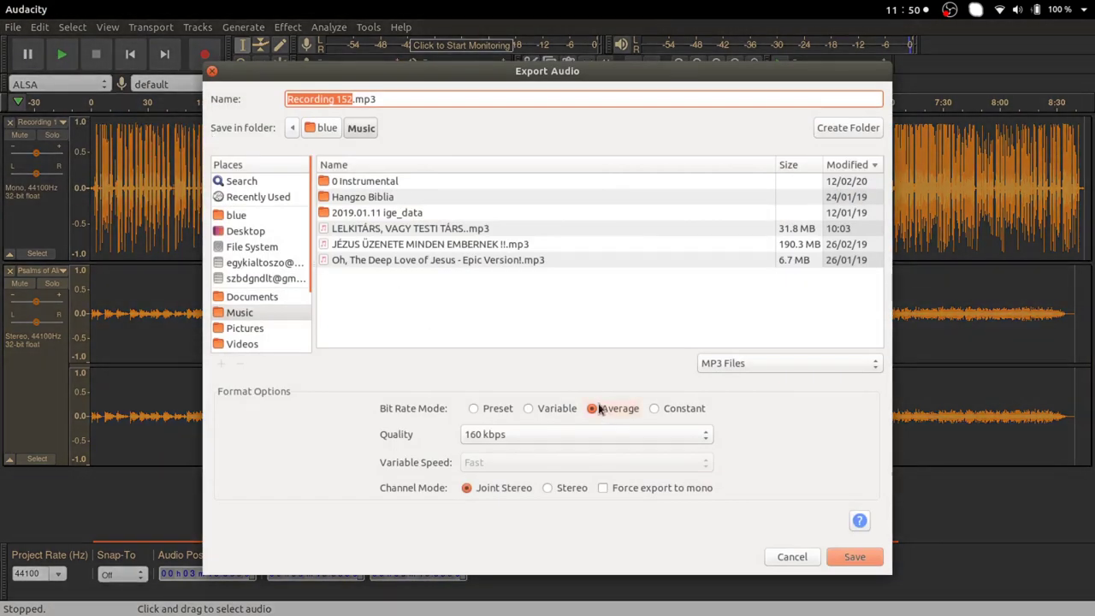
click(600, 409)
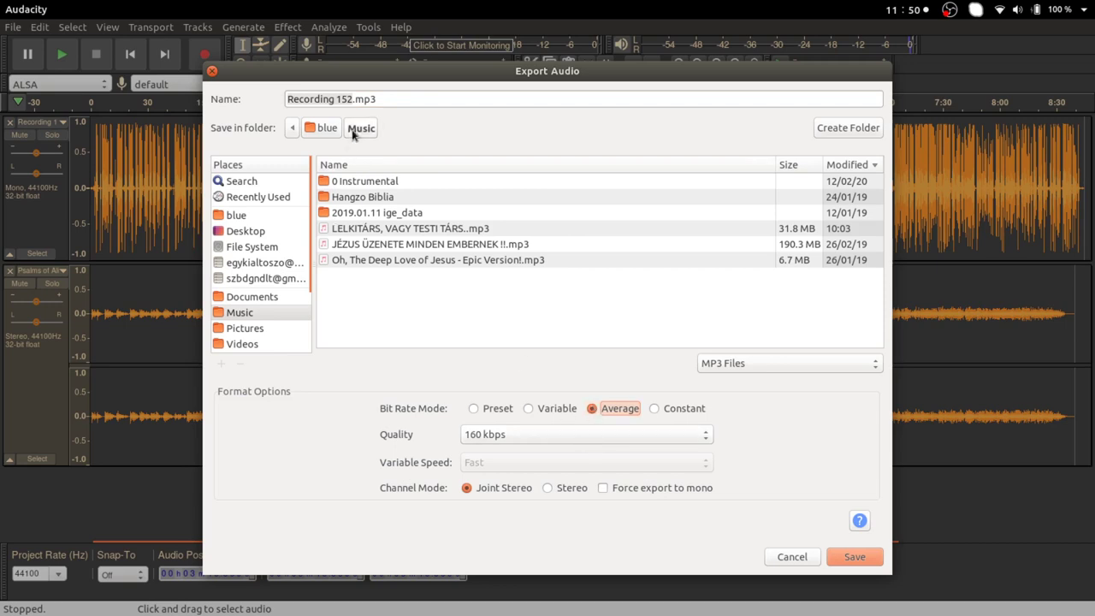
click(357, 100)
drag(351, 99, 260, 99)
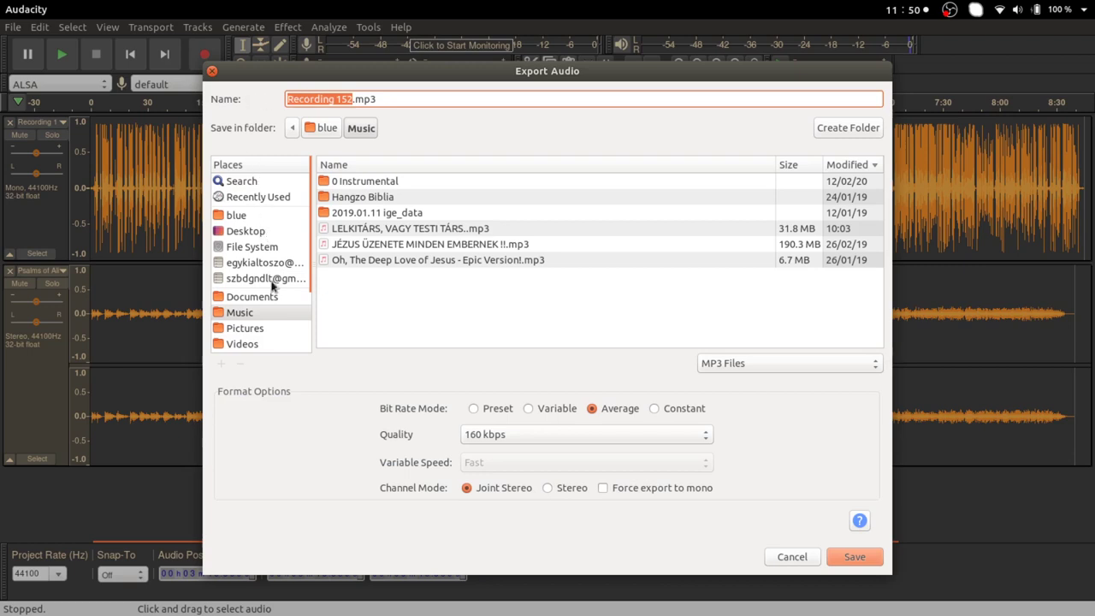
scroll(287, 295, down, 3)
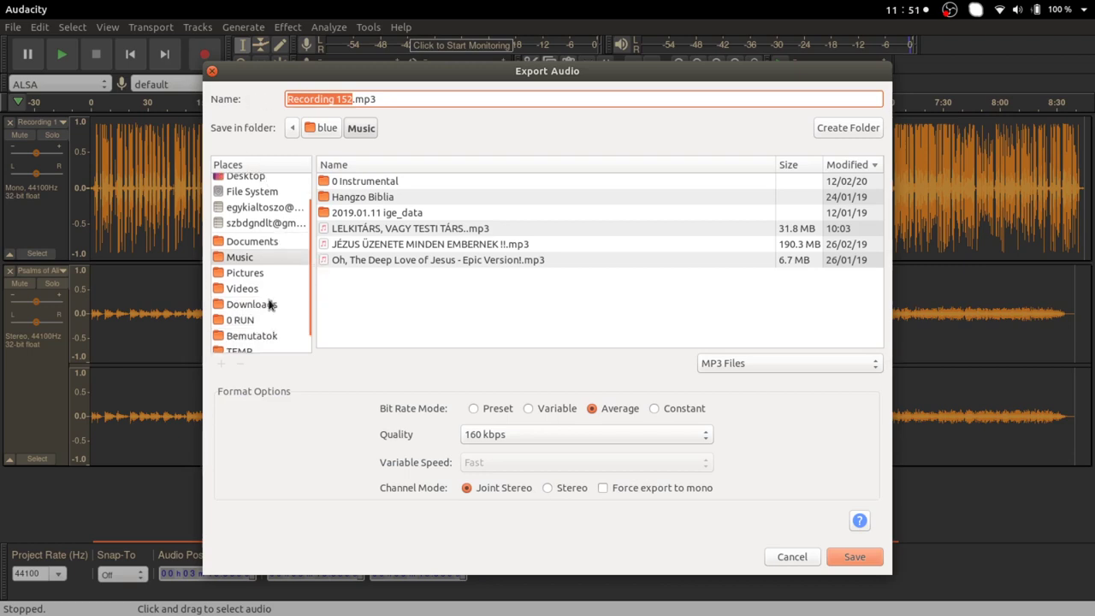
scroll(273, 315, down, 2)
click(240, 345)
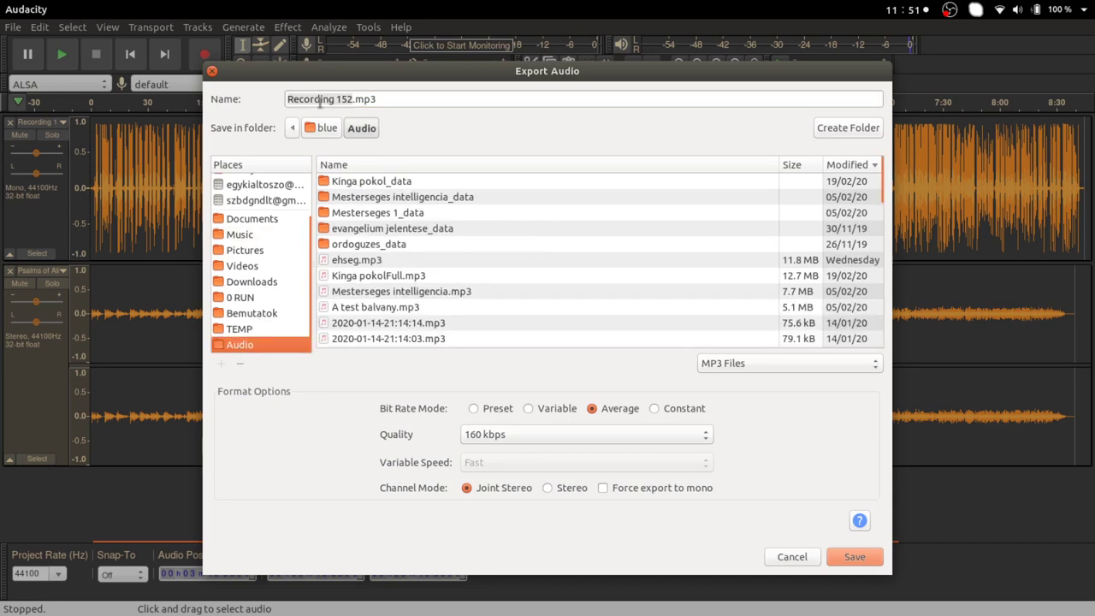
click(351, 99)
drag(349, 96, 276, 101)
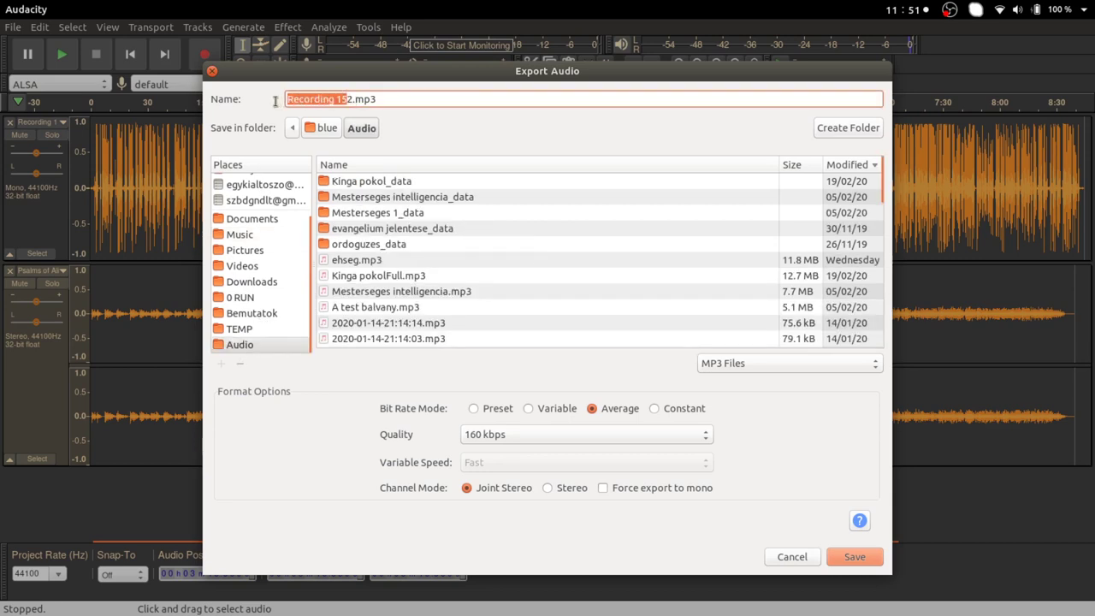
click(355, 98)
drag(351, 99, 266, 95)
text(Elmel)
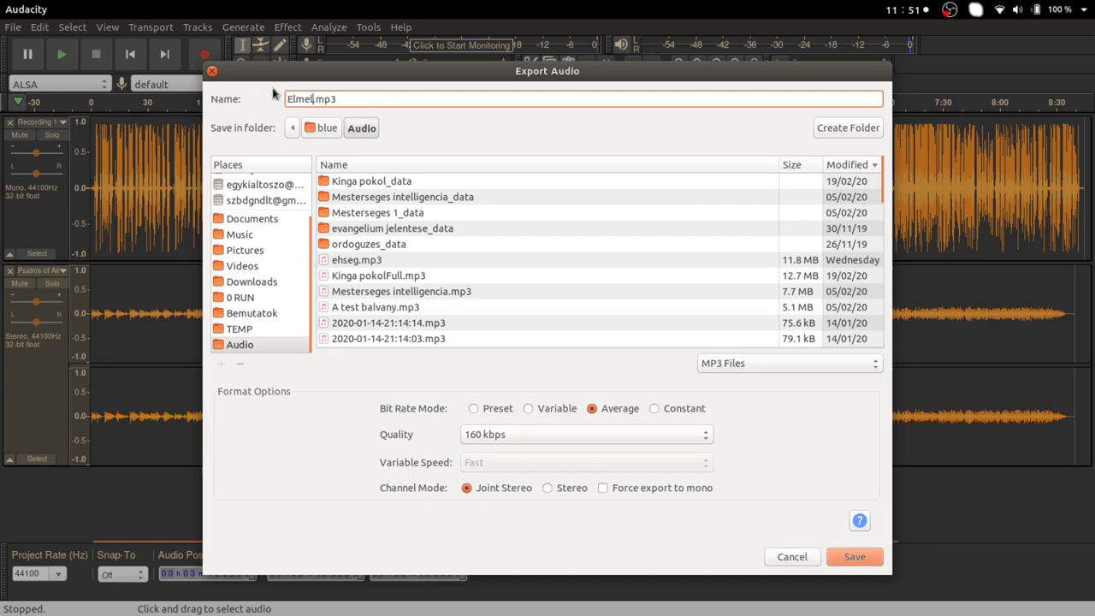
text(kedes a vallasrol)
click(448, 97)
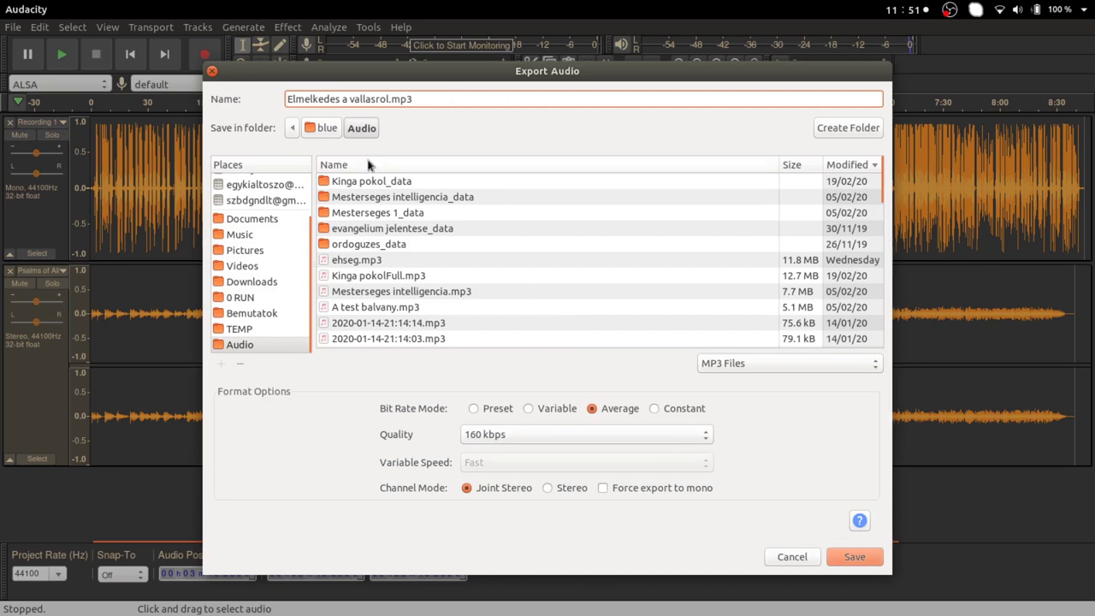
click(601, 440)
click(535, 455)
click(855, 557)
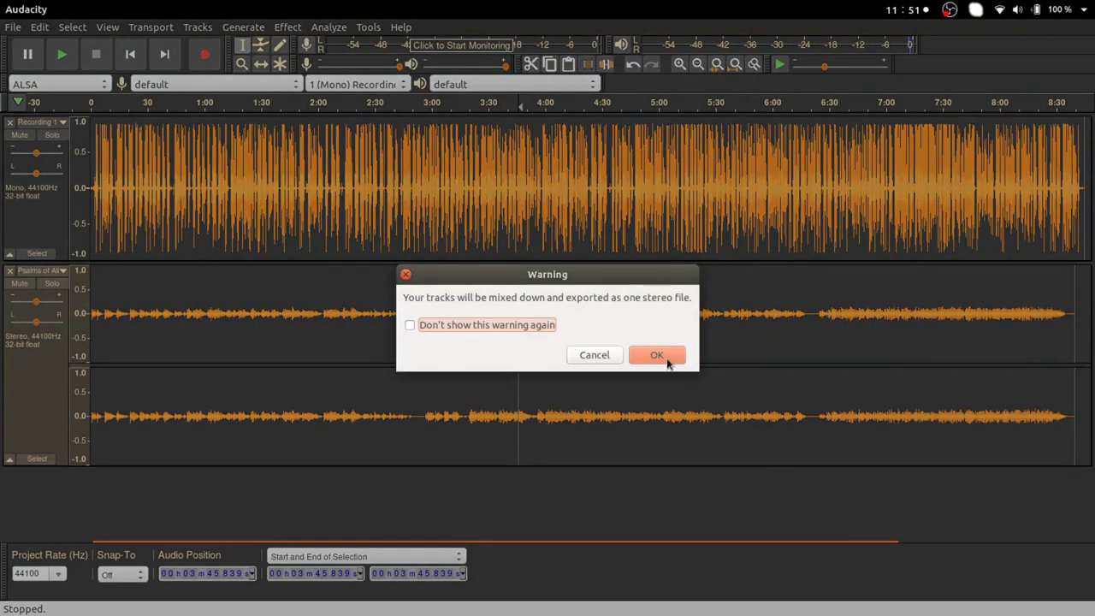
click(667, 358)
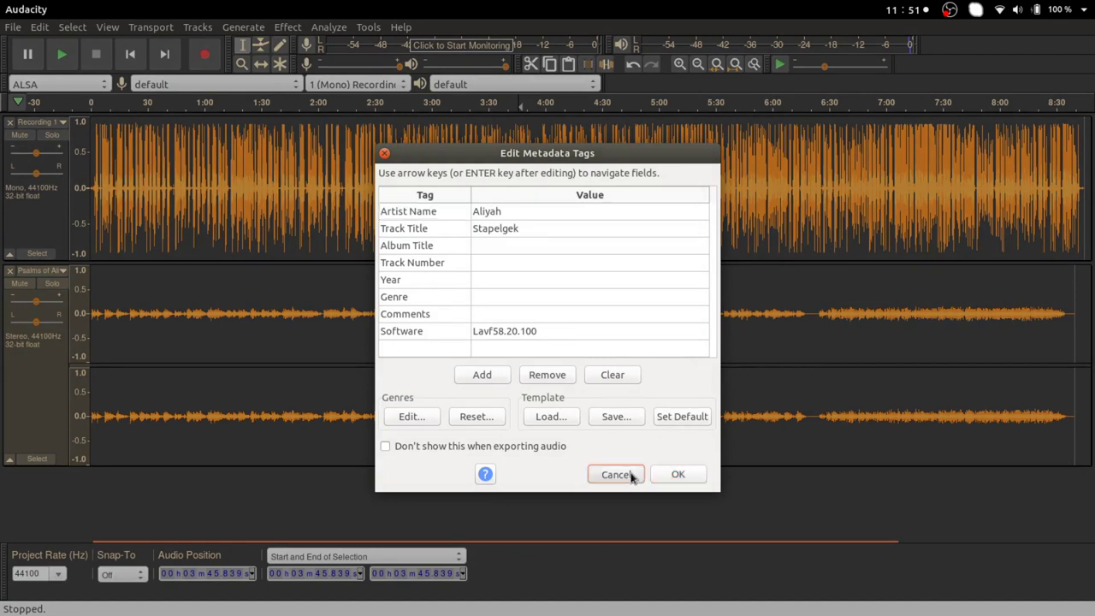
click(615, 474)
Step: Begin exporting the project as MP3 and enable Force export to mono
click(13, 29)
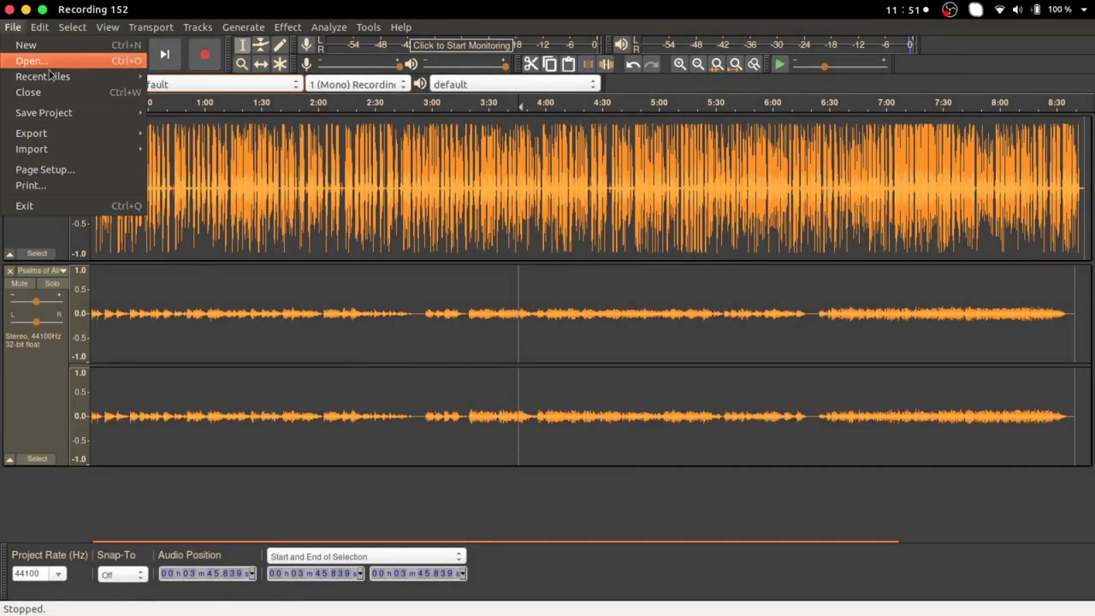
mouse_move(65, 134)
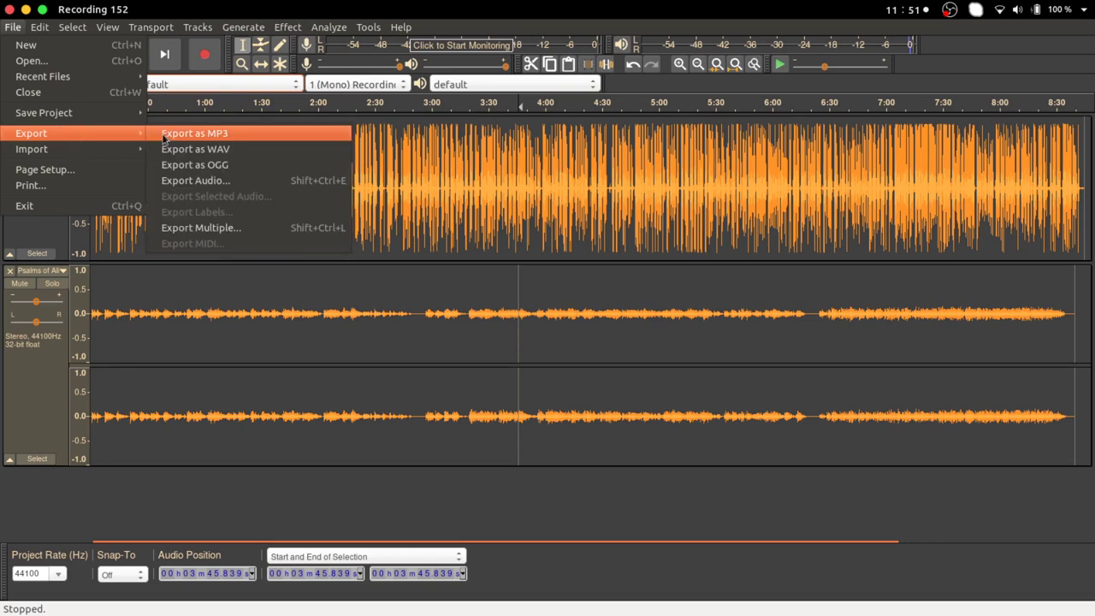
click(205, 139)
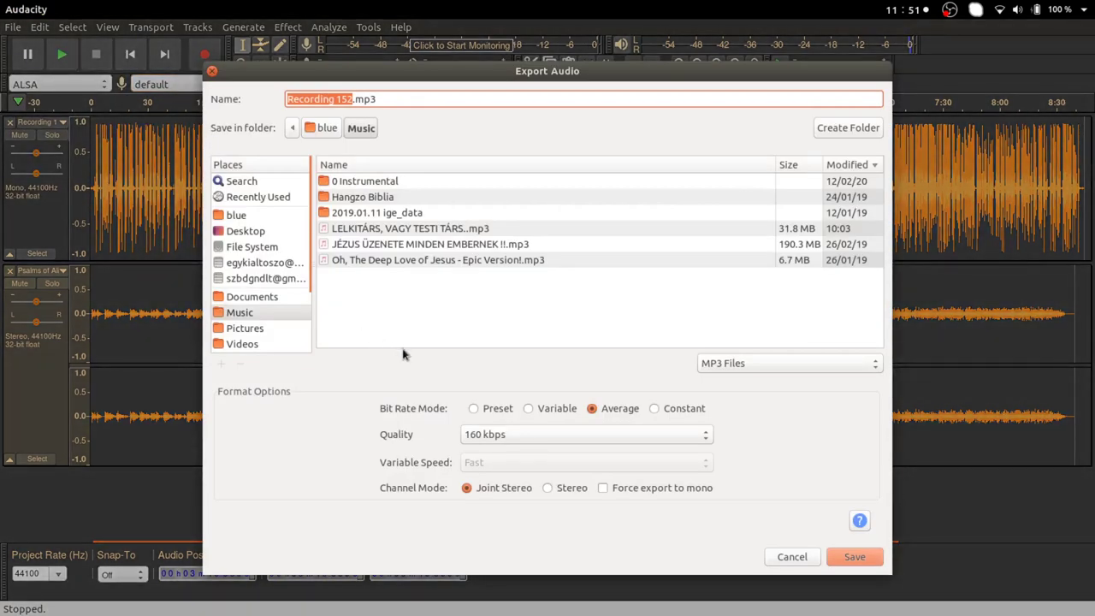
click(603, 488)
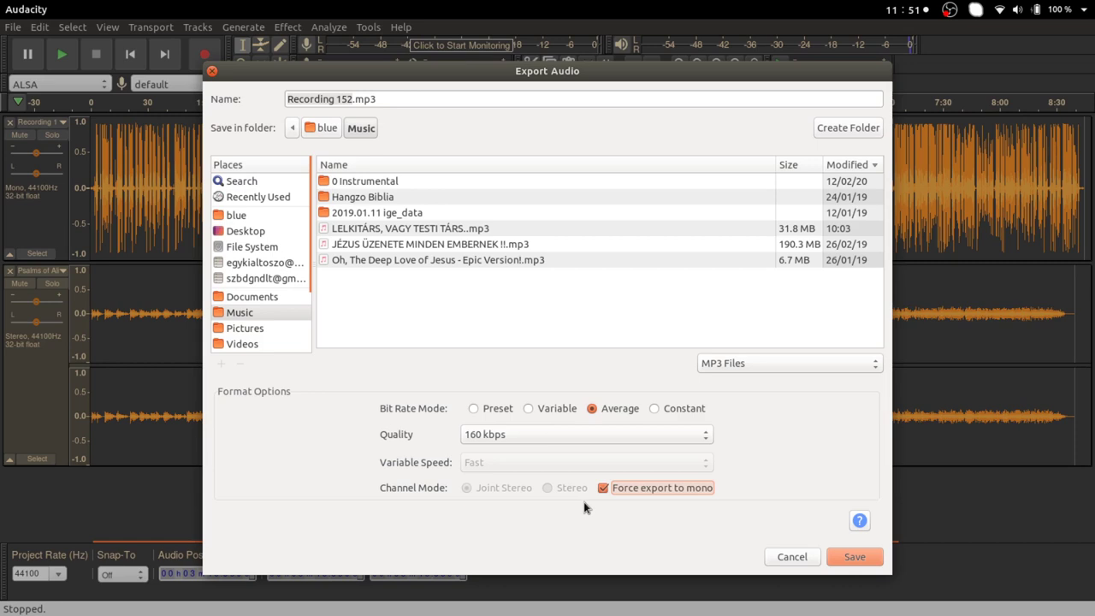
scroll(268, 320, down, 1)
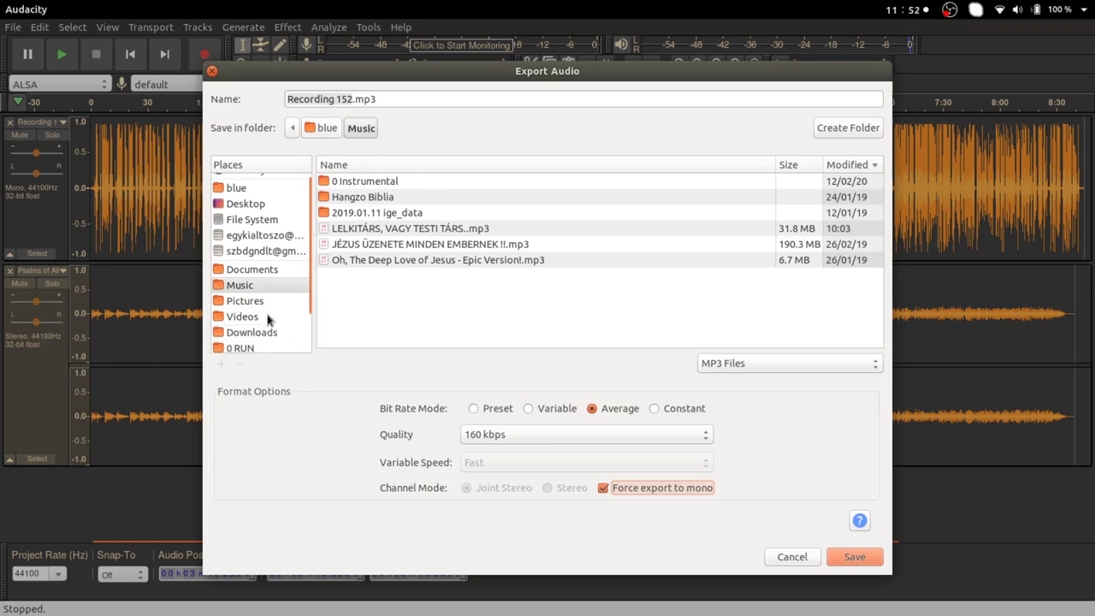
scroll(254, 318, down, 1)
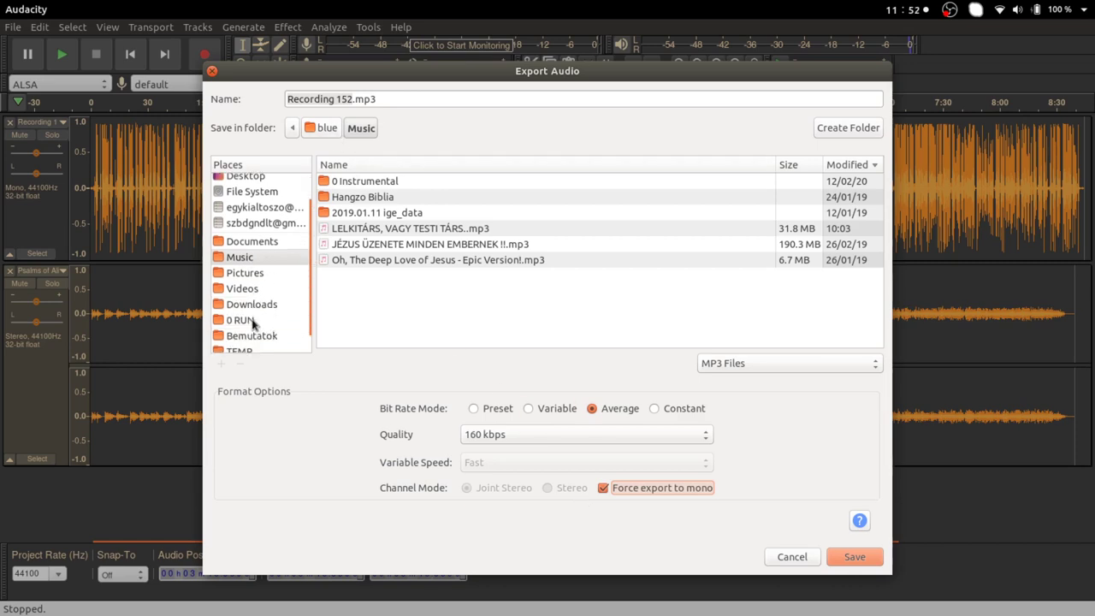
Step: Name the export file elmelkedes.mp3
click(342, 98)
click(312, 101)
drag(352, 99, 272, 101)
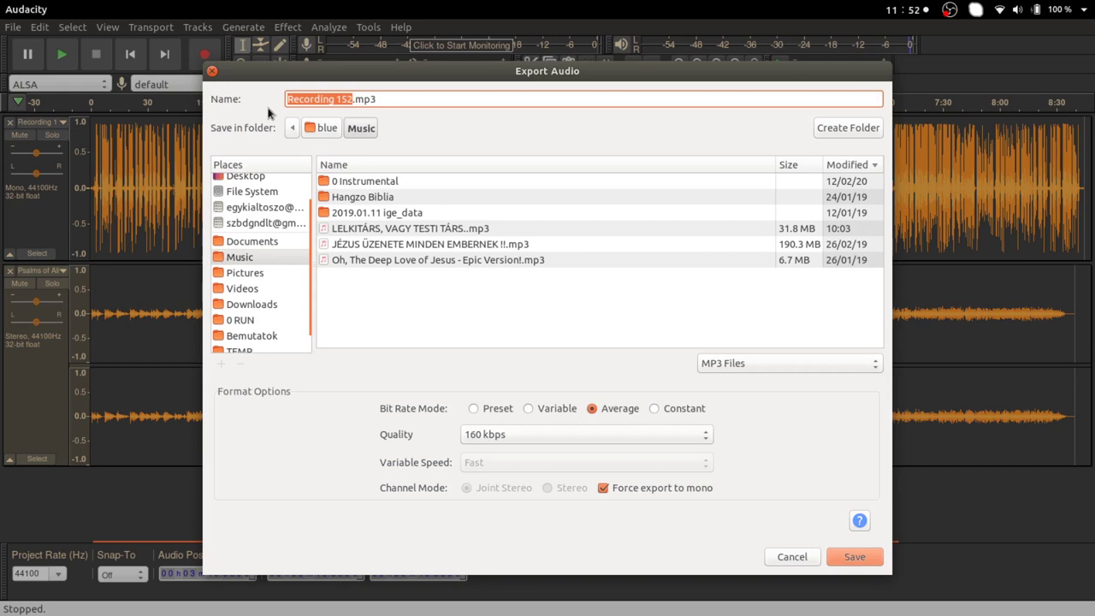
text(s)
key(BackSpace)
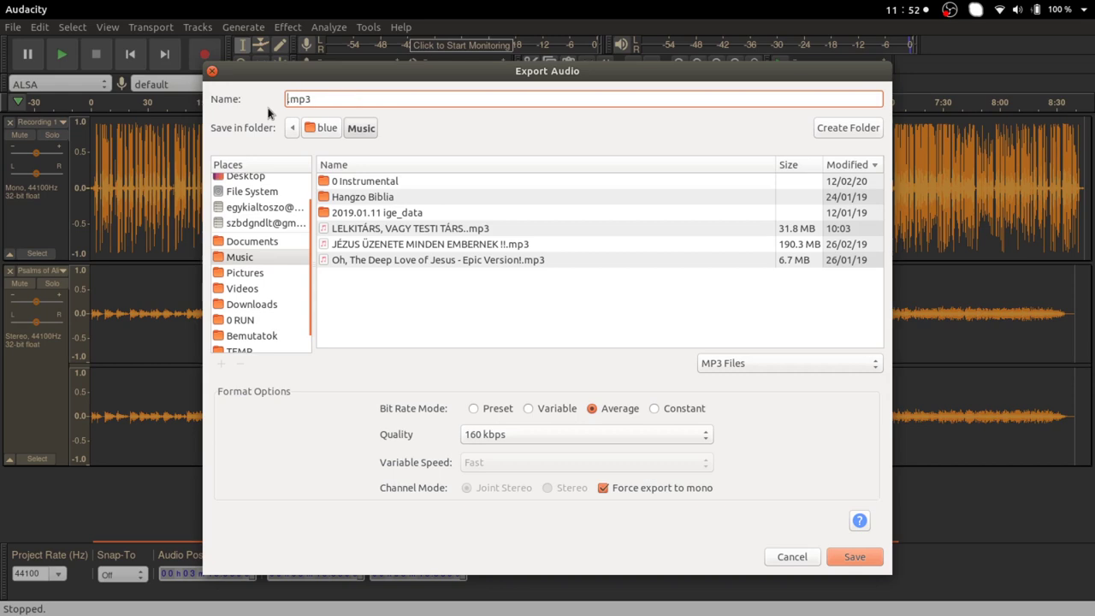
text(elmelekedes)
key(BackSpace)
key(BackSpace)
key(BackSpace)
key(BackSpace)
key(BackSpace)
key(BackSpace)
key(BackSpace)
key(BackSpace)
key(BackSpace)
key(BackSpace)
key(BackSpace)
text(elmelked)
Step: Save the export in the Audio folder, accepting the mixdown to one mono file and the existing metadata tags
scroll(264, 289, down, 1)
click(243, 344)
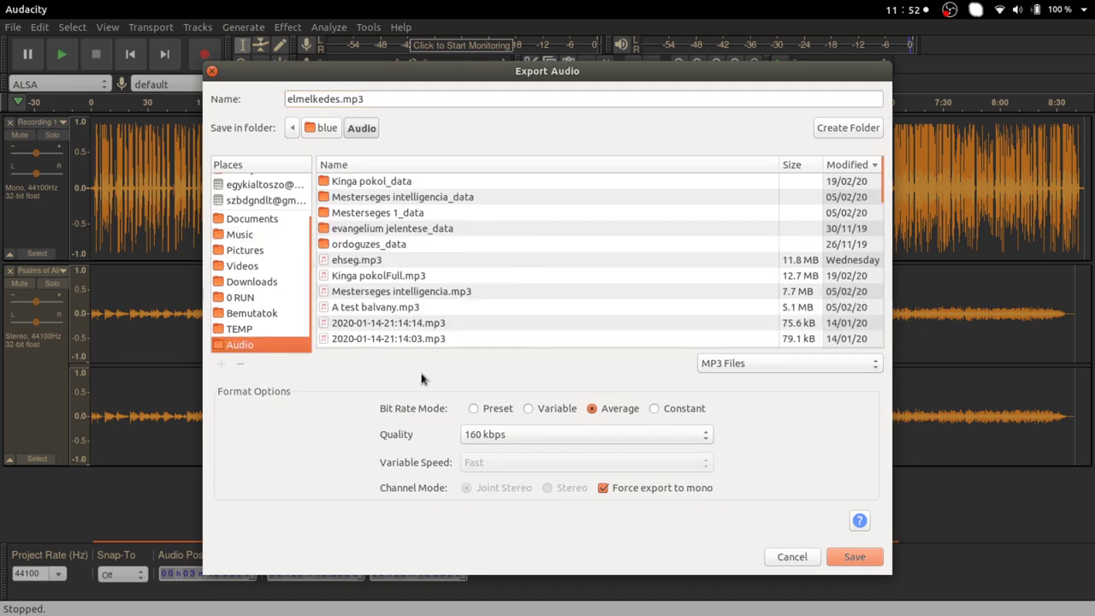
click(855, 558)
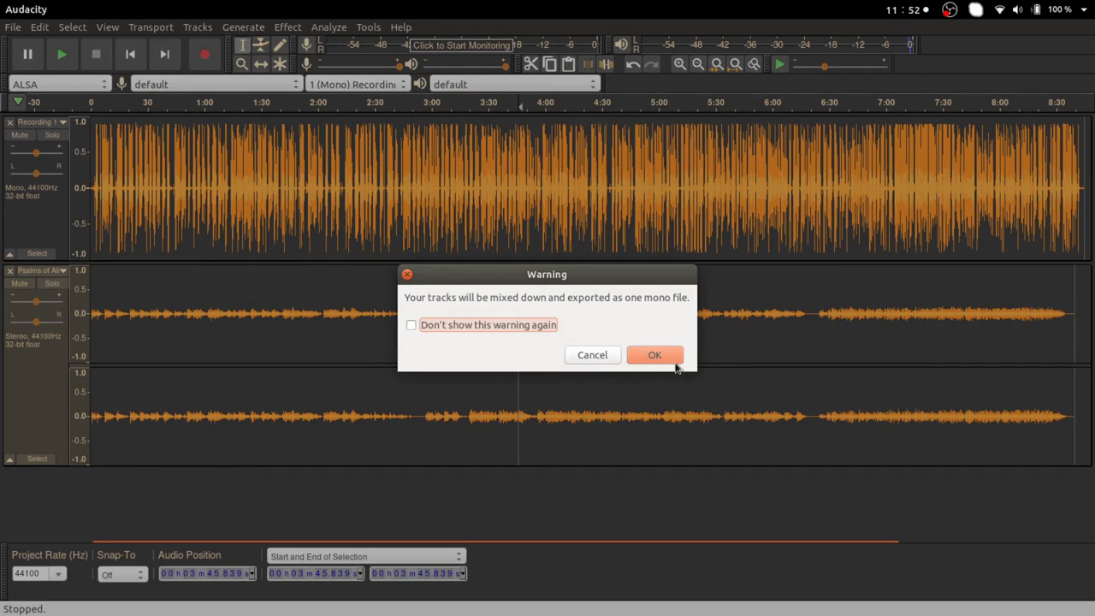
click(655, 357)
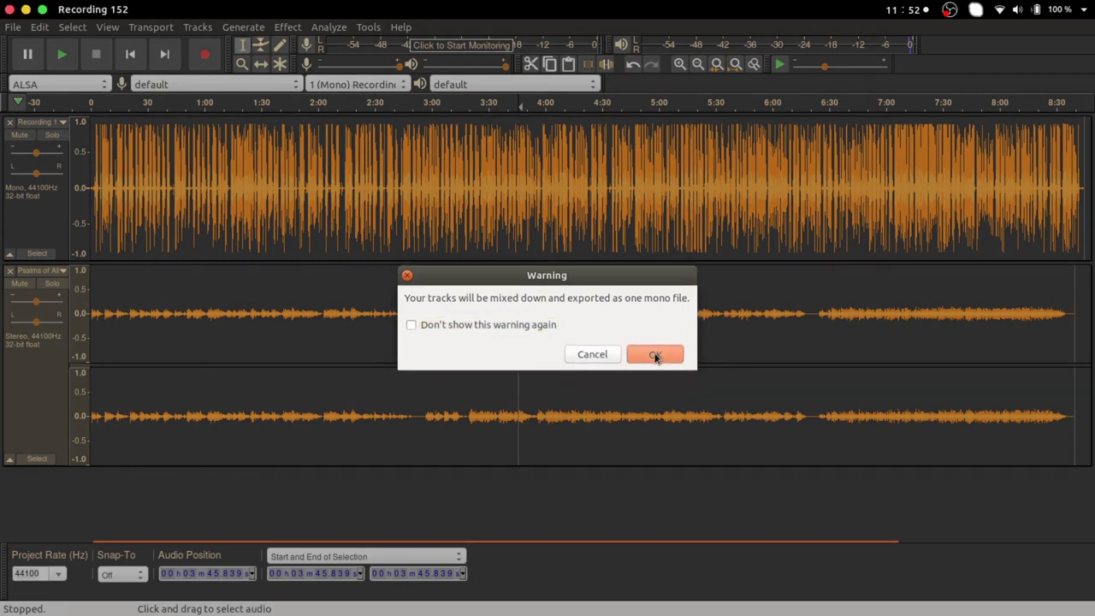
click(689, 474)
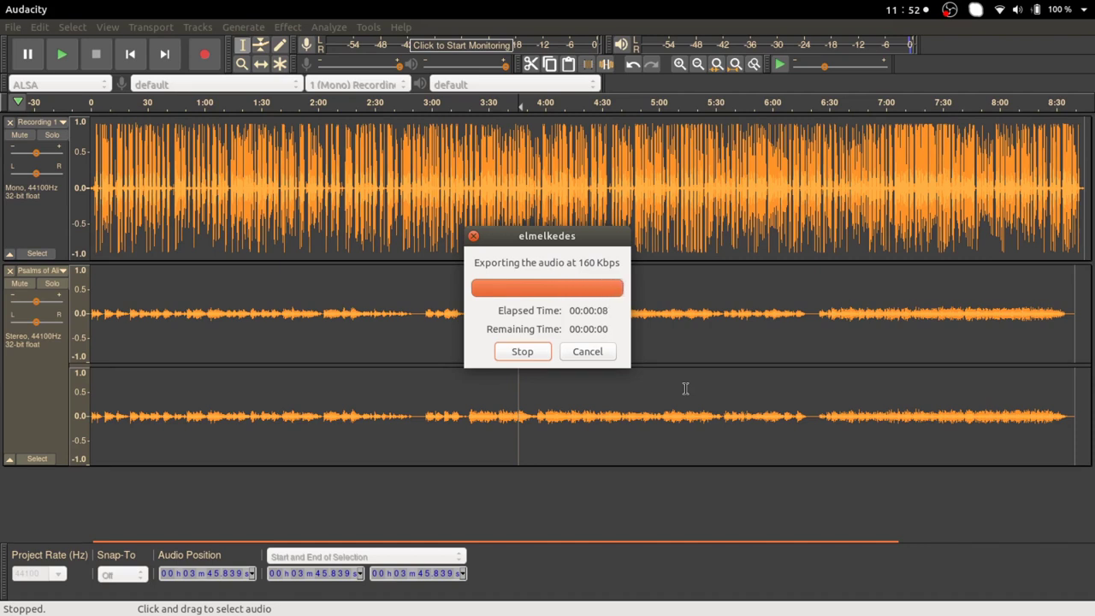
Step: Switch to Files, open elmelkedes.mp3 from the Audio folder full screen, and listen from about 2:53 and about 5:27
mouse_move(7, 135)
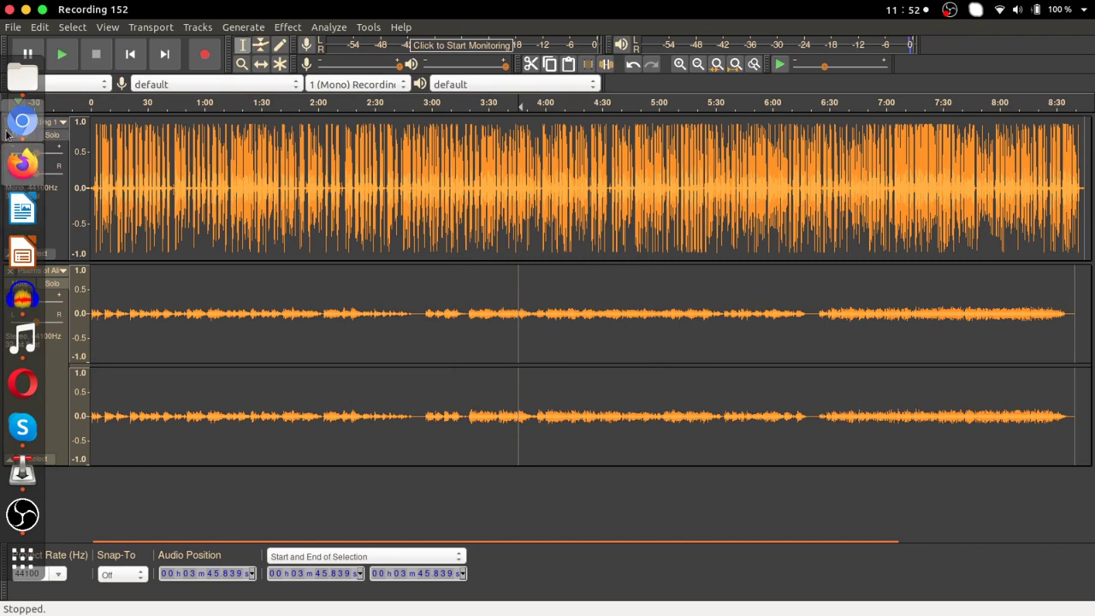
click(22, 75)
click(74, 400)
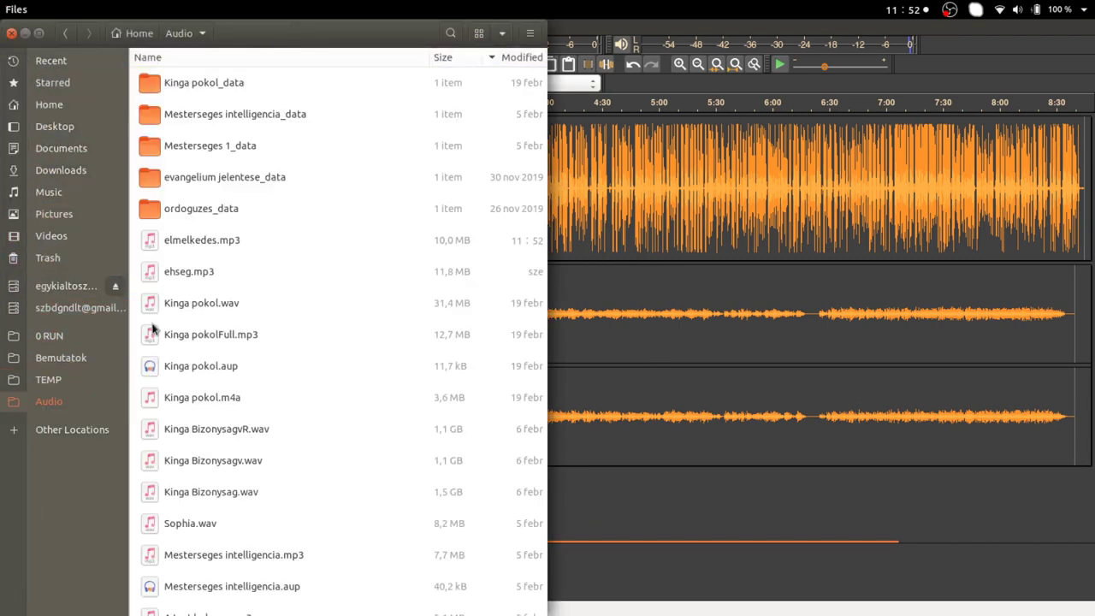
double_click(201, 241)
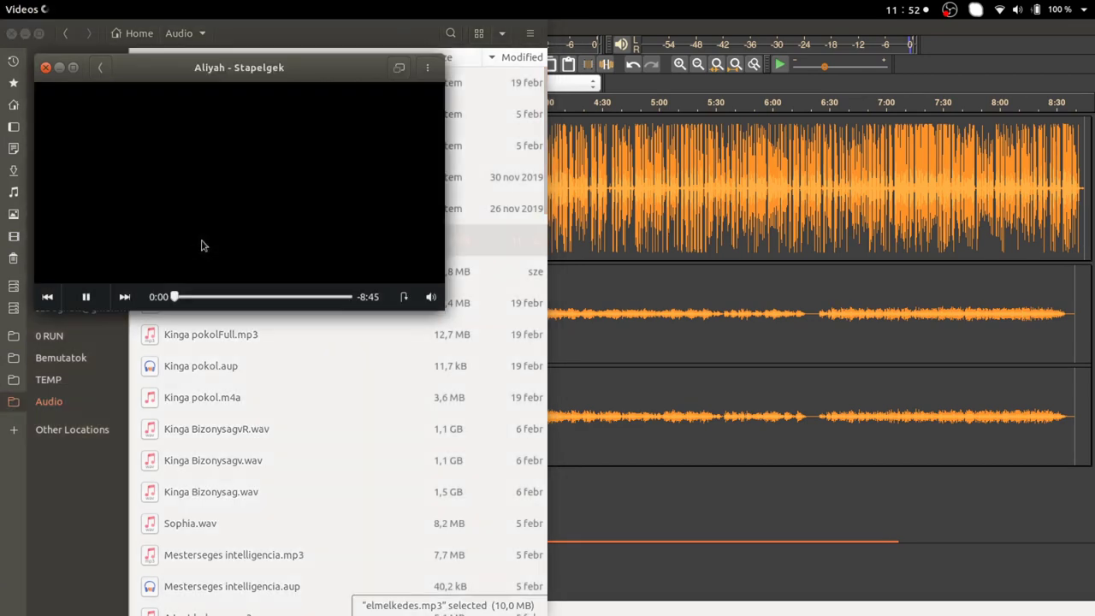
double_click(261, 221)
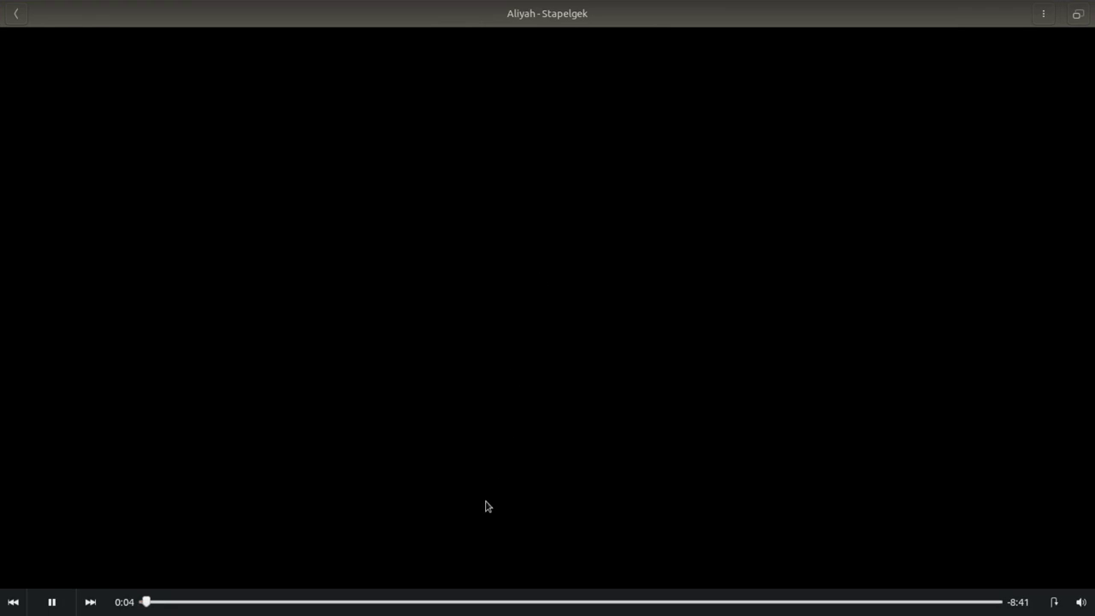
click(428, 603)
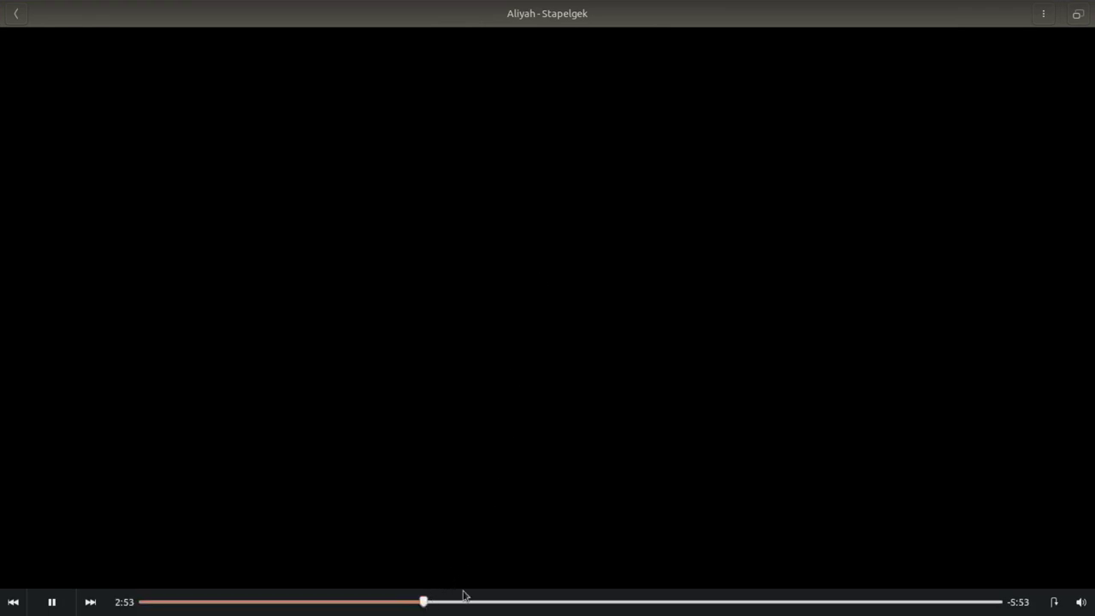
click(677, 602)
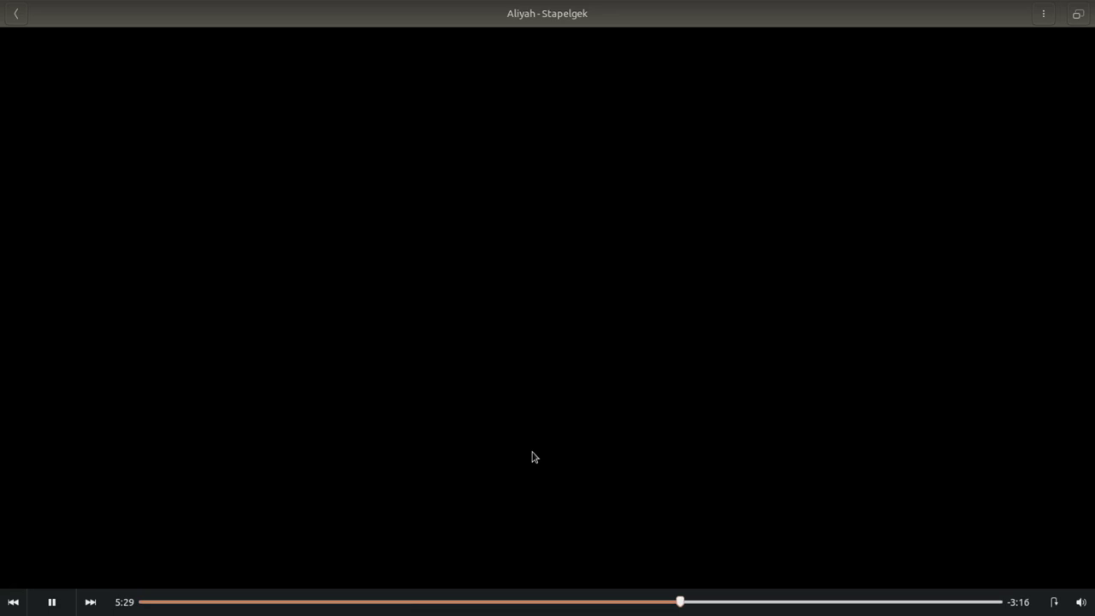
Step: Pause the playback of elmelkedes.mp3, leave full screen and close the video player
click(51, 602)
double_click(653, 196)
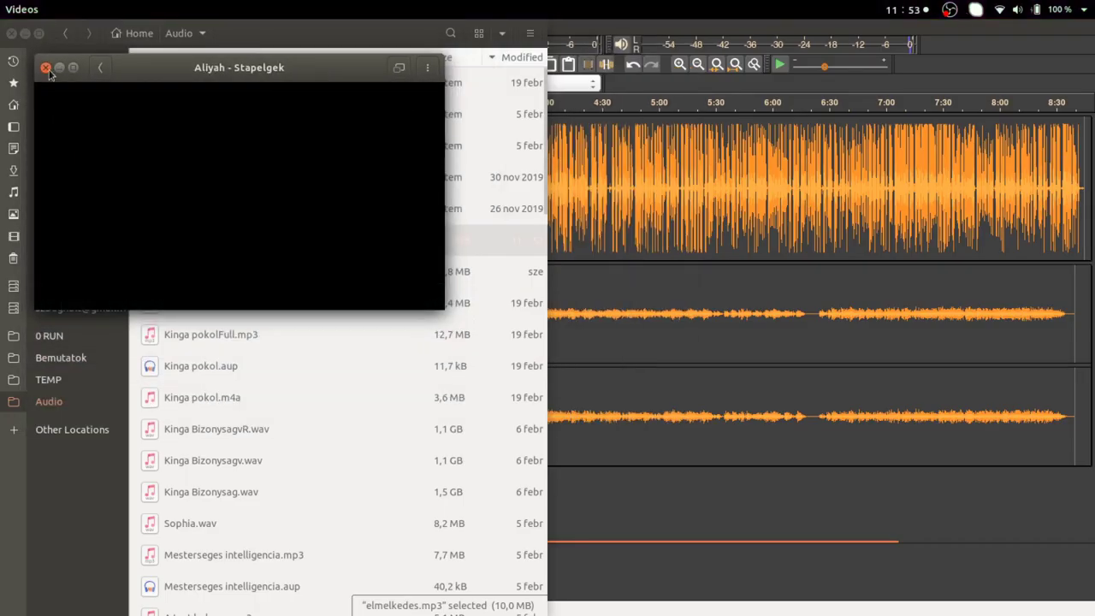
click(46, 66)
Step: Switch to Chromium and open tunestotube.com
click(22, 120)
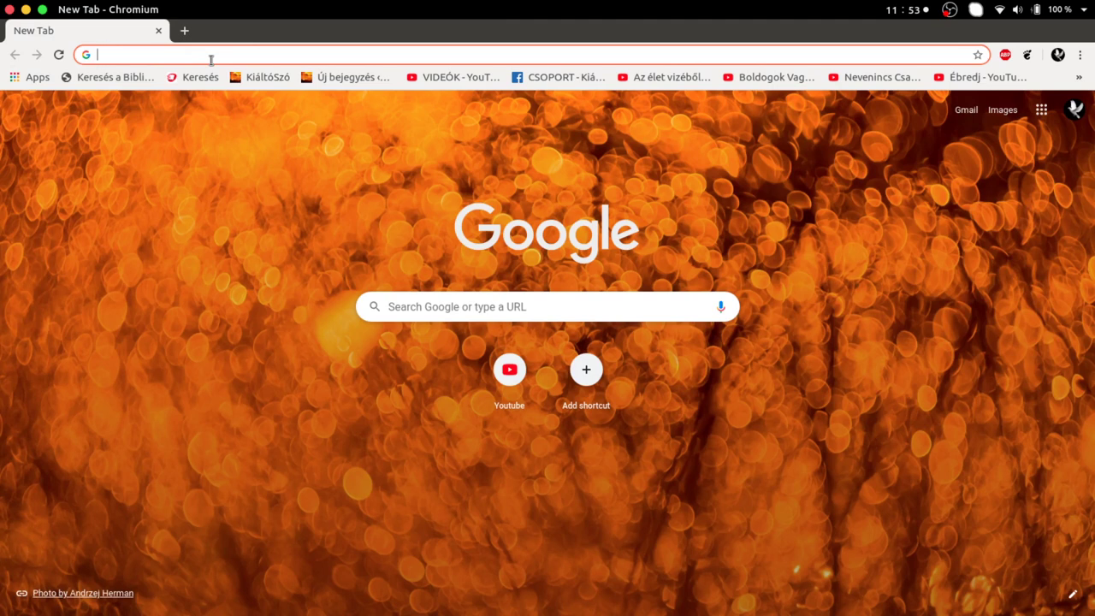
text(tune)
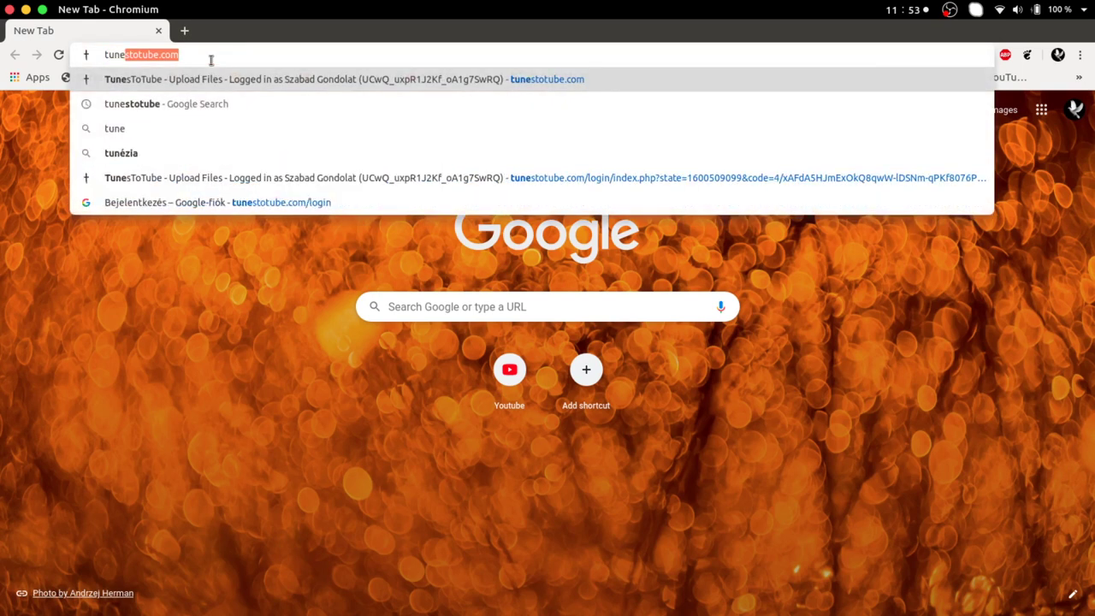
text(stotube)
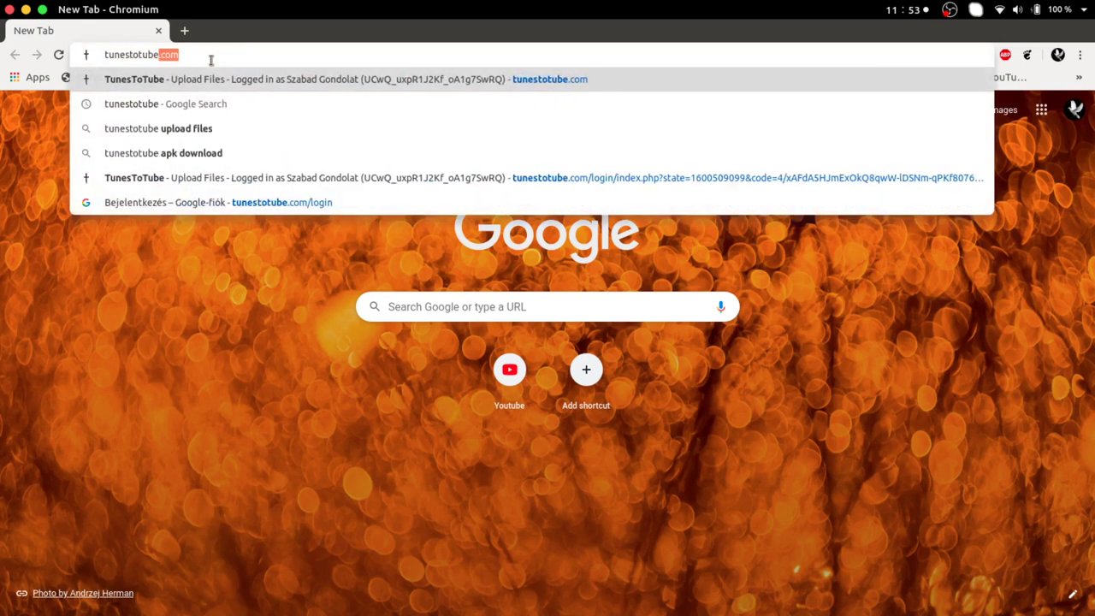
key(Right)
key(Return)
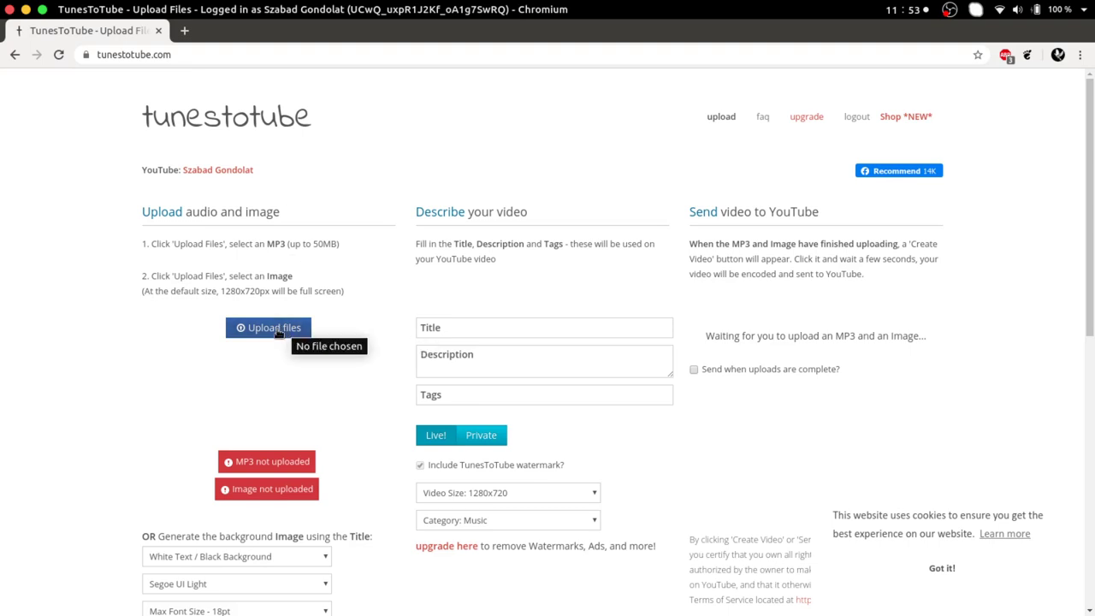
Step: Set the video title to "Elmélkedés"
click(496, 328)
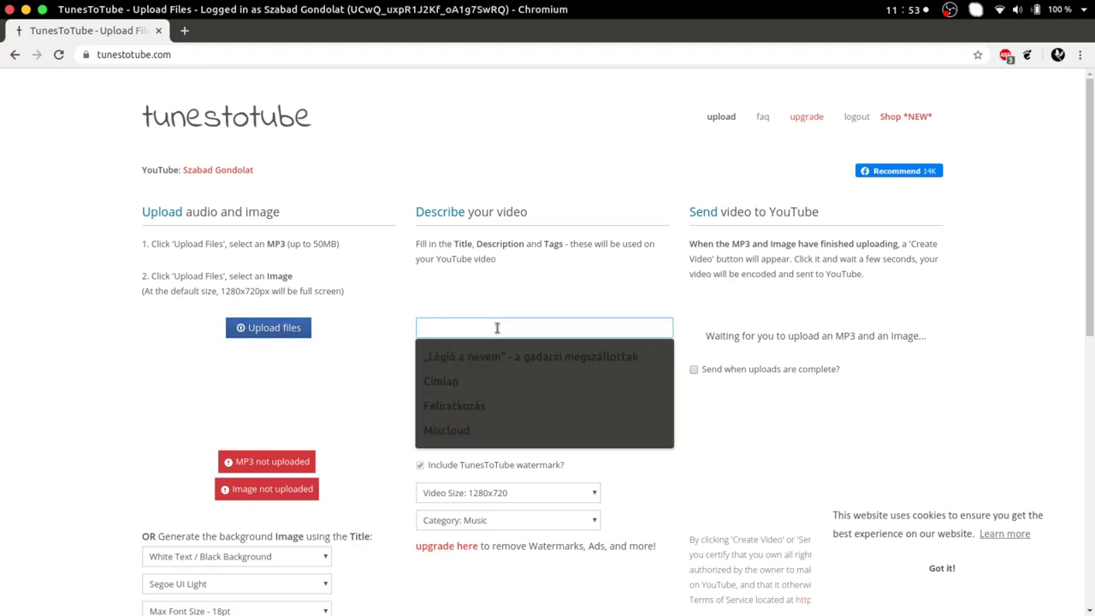
text(Elmelekedes)
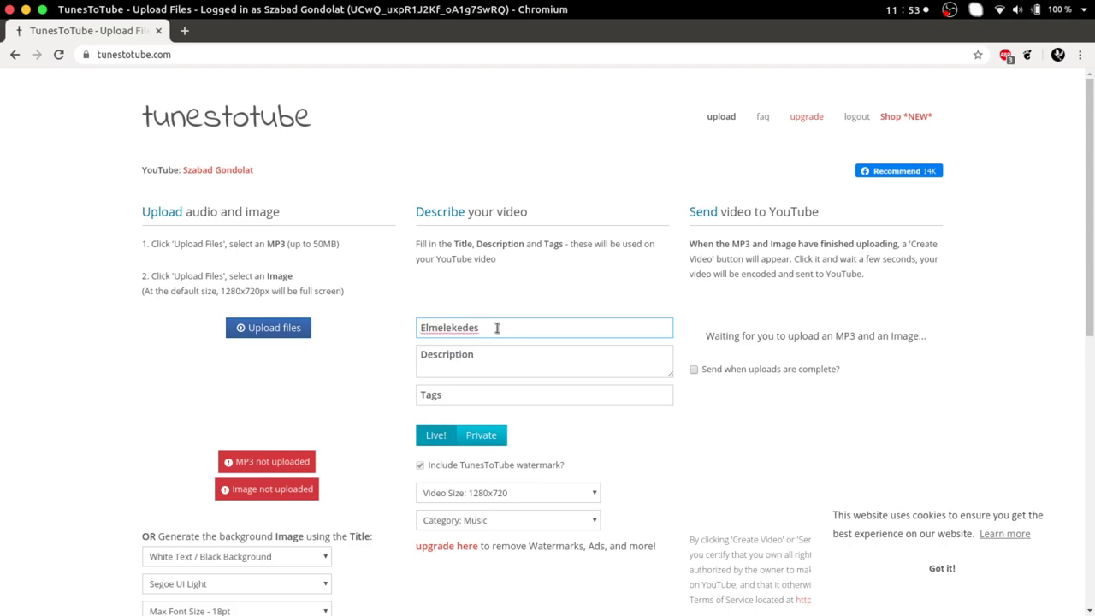
key(ctrl+a)
text(Elmélkedés)
click(486, 354)
text(www.kialtoszo.hu)
click(471, 391)
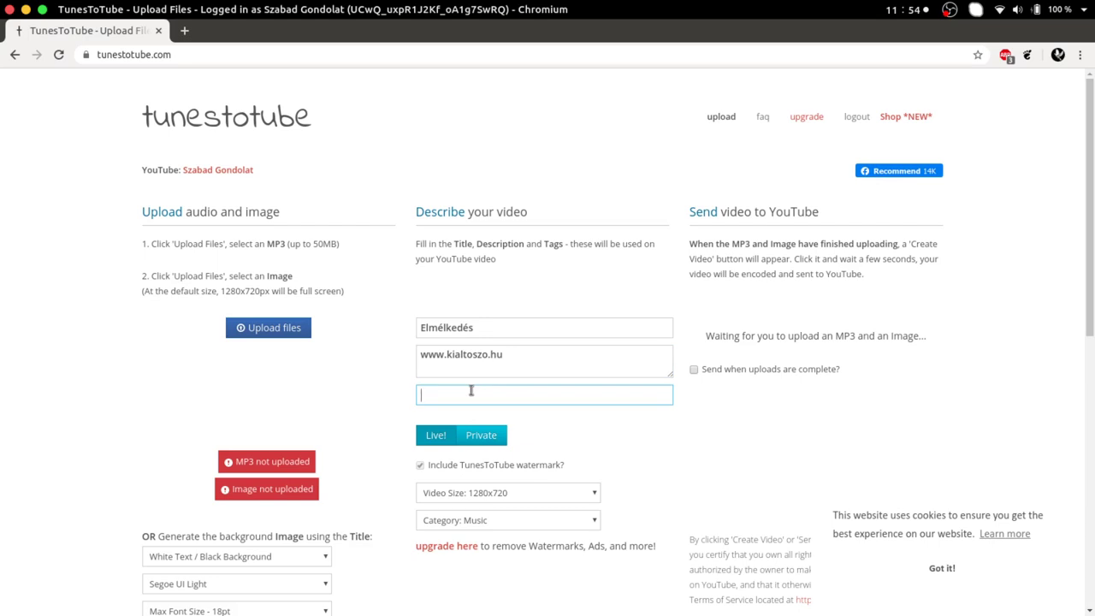
text(elmelkedes, vallas, krisztus, kreszteny)
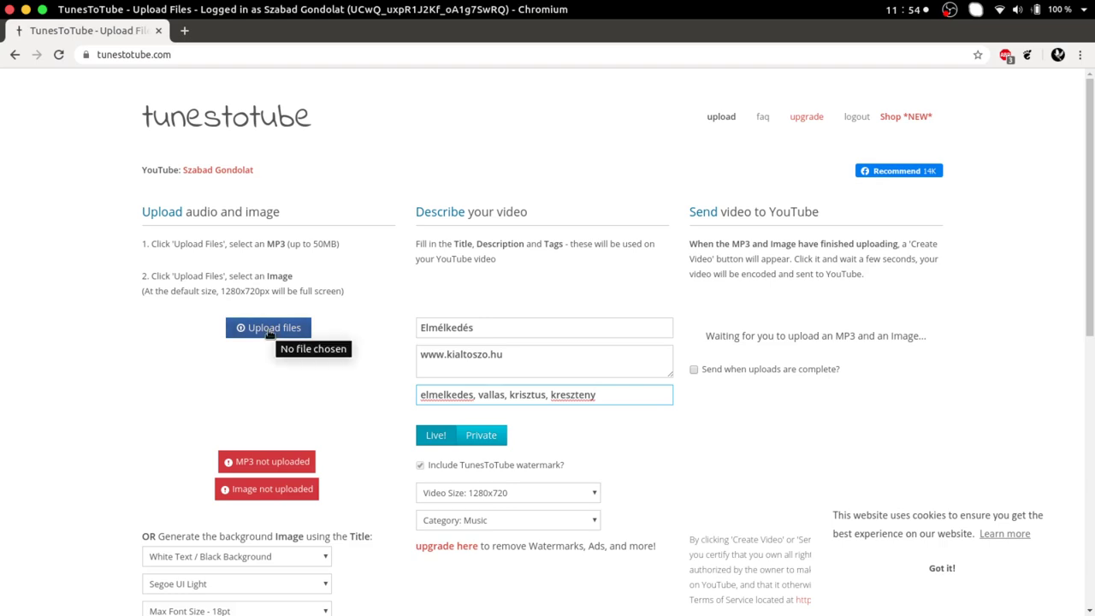
Step: Upload elmelkedes.mp3 from the Audio folder
click(269, 331)
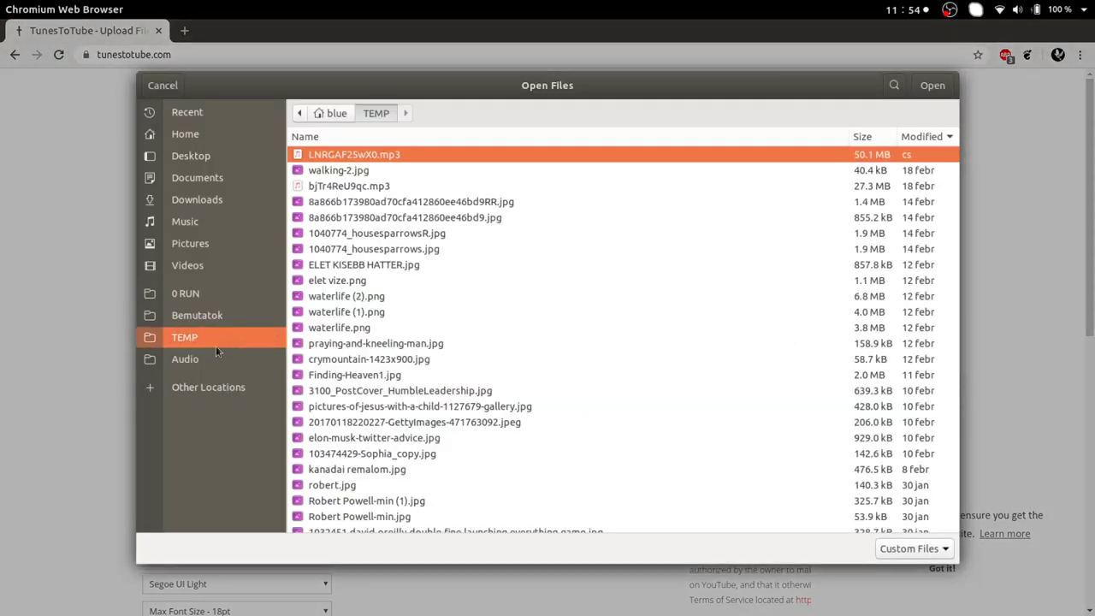
click(204, 352)
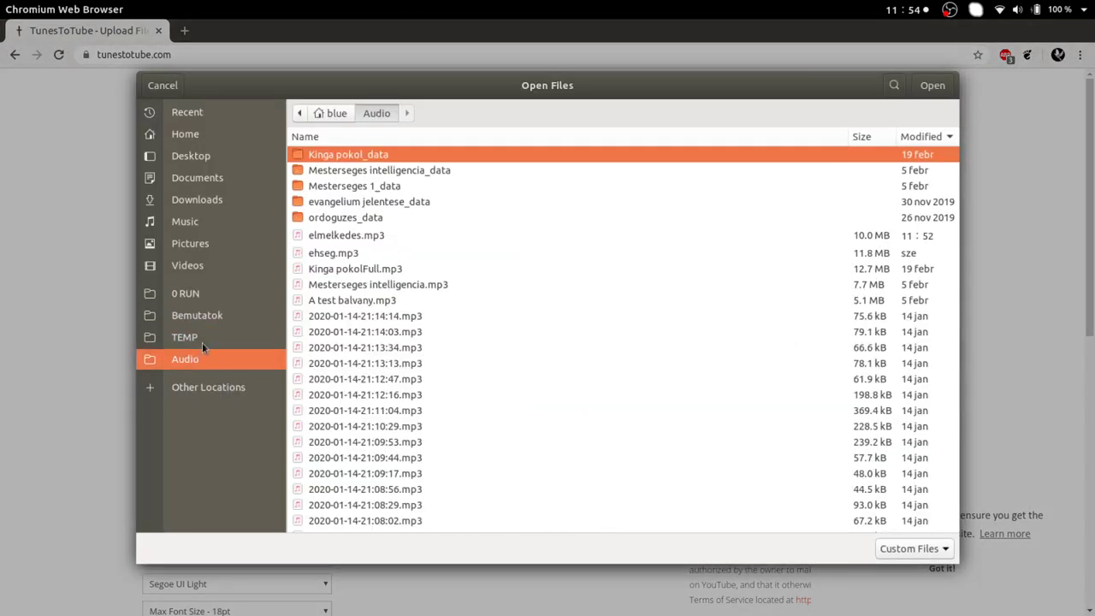
click(360, 238)
click(932, 85)
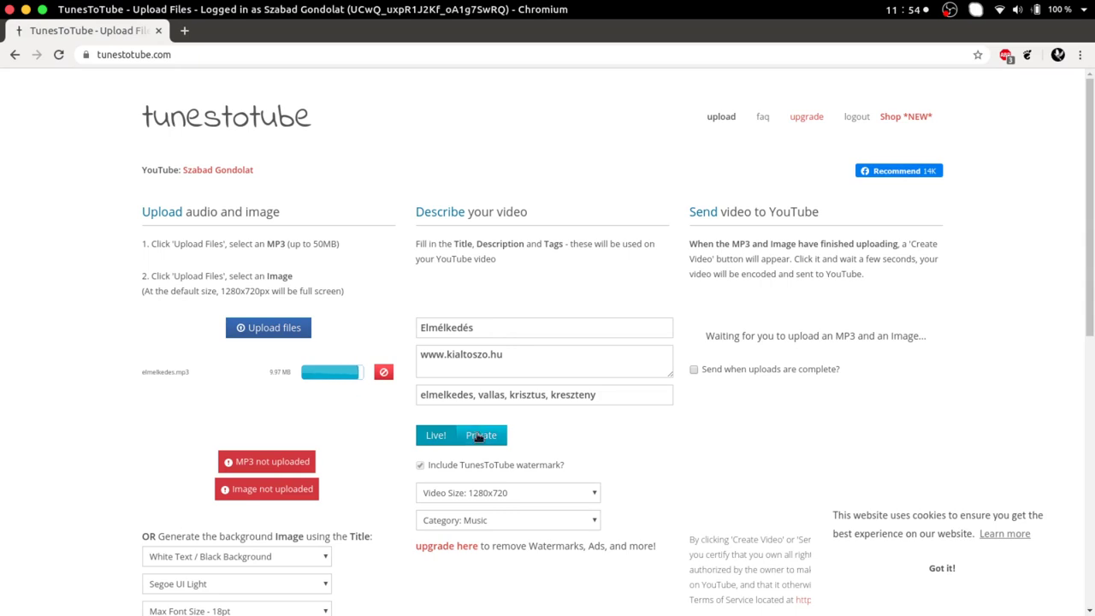
Step: Upload the image 1783803.jpg from the Pictures folder
click(276, 329)
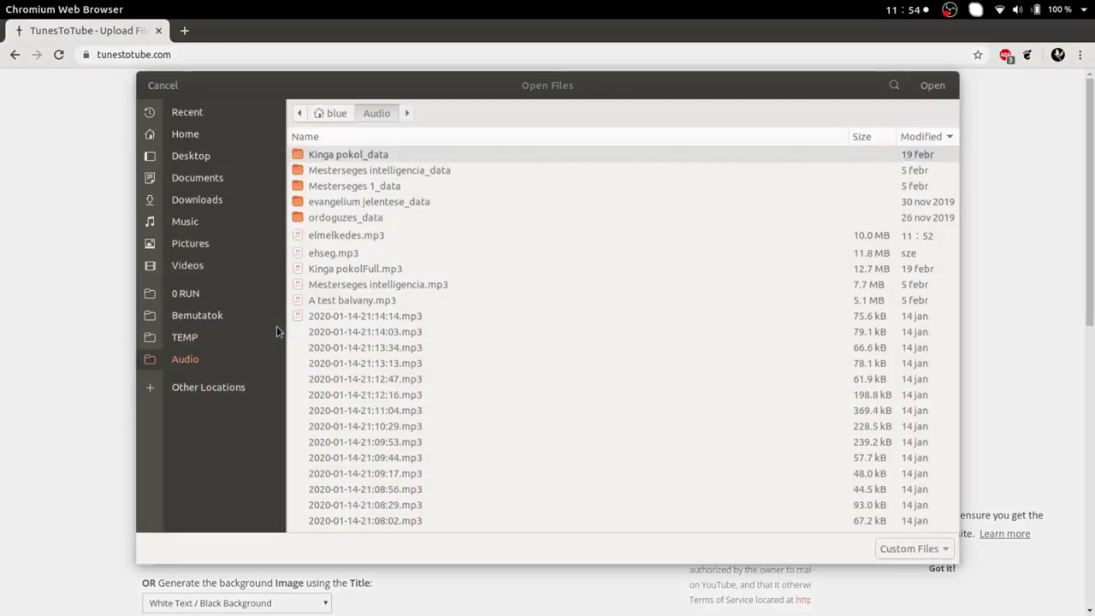
click(191, 247)
click(323, 191)
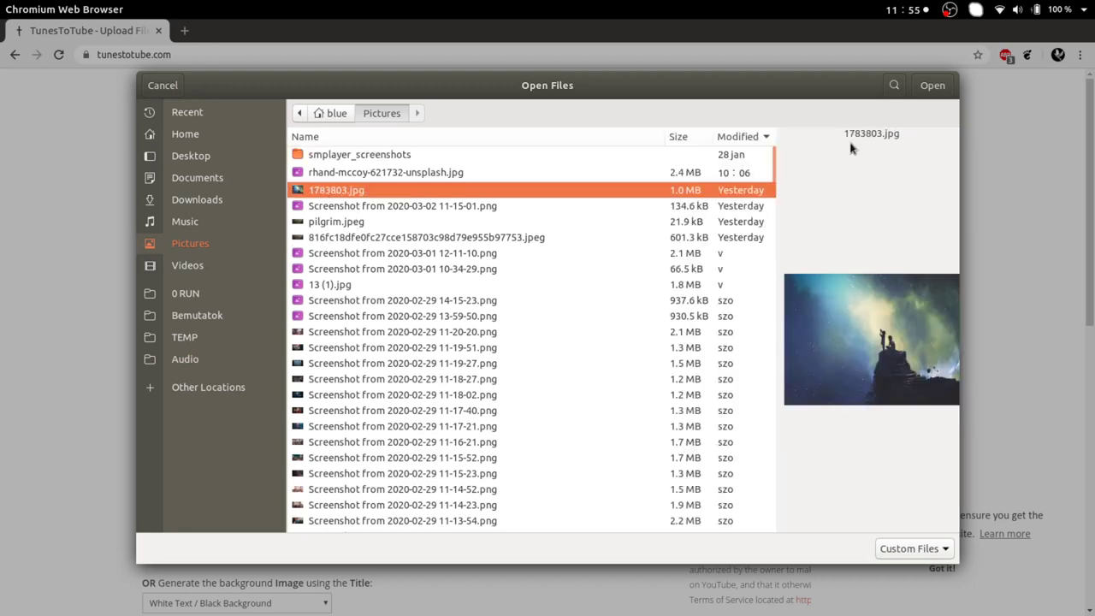
click(932, 85)
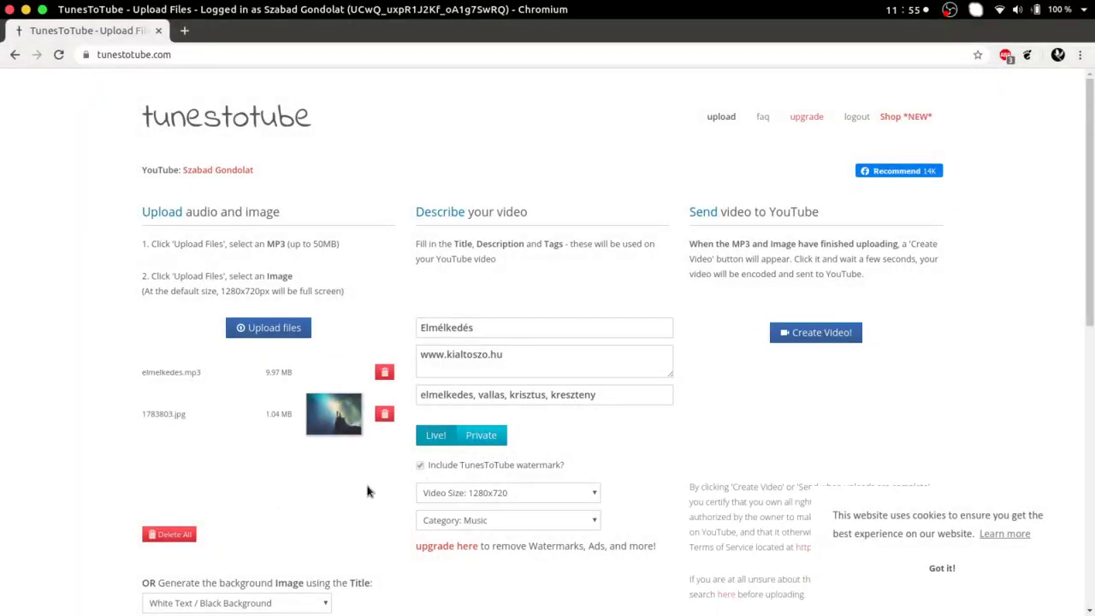
Step: Set the title background image to White Text / Uploaded Image with the Segoe UI Bold font
scroll(367, 491, down, 1)
scroll(367, 491, down, 5)
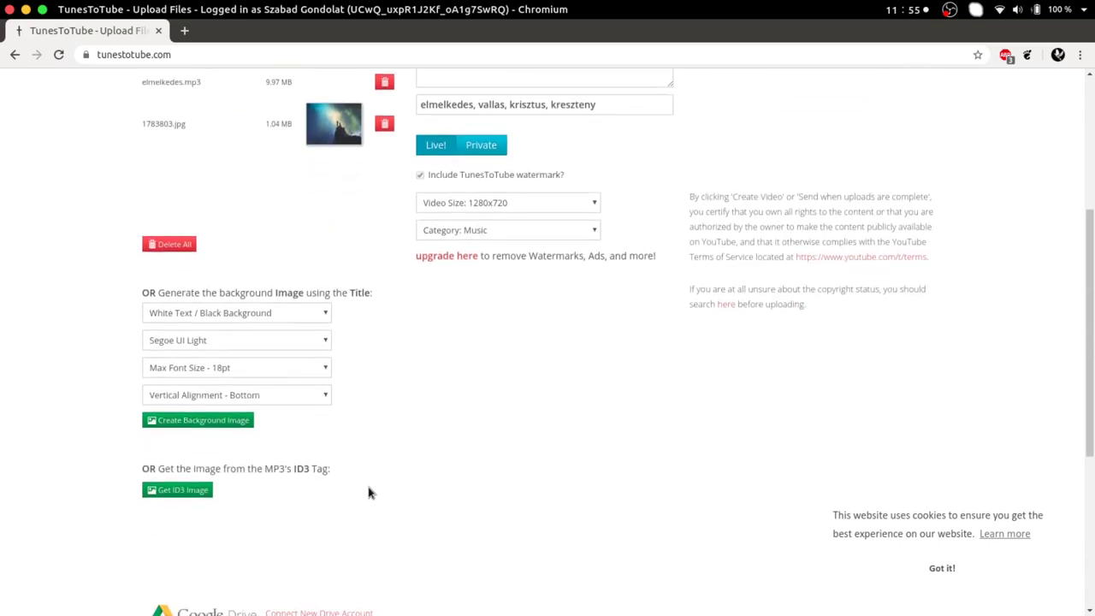
click(314, 315)
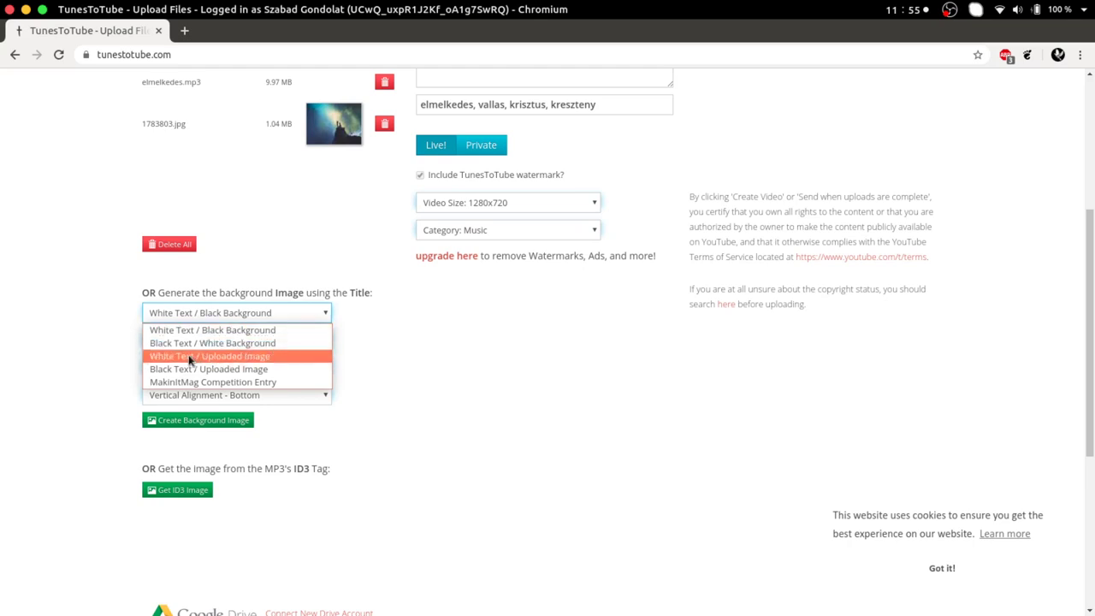
click(251, 356)
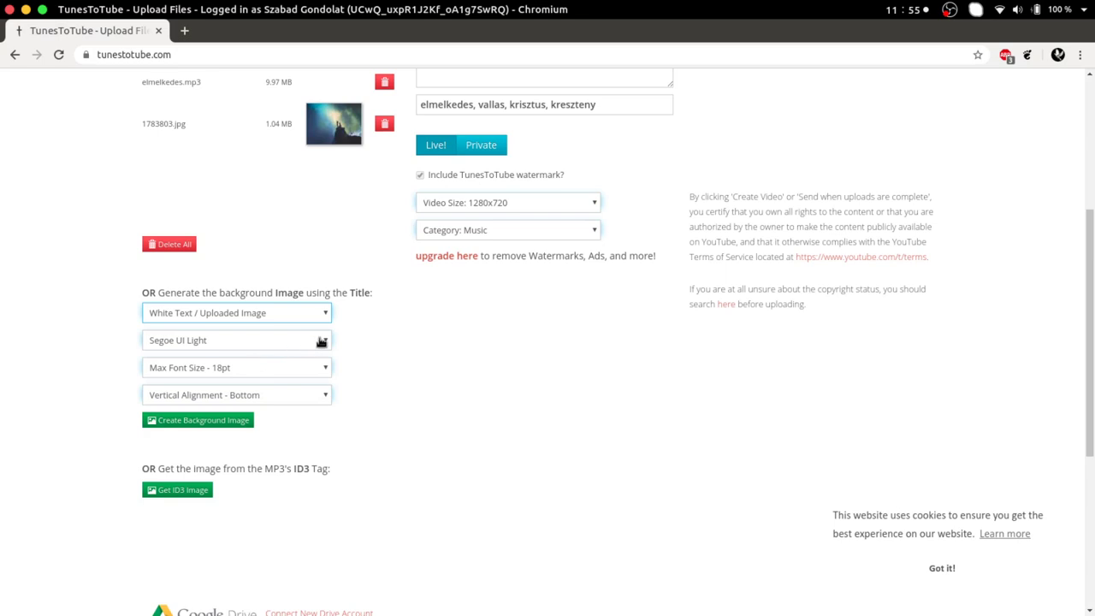
click(320, 340)
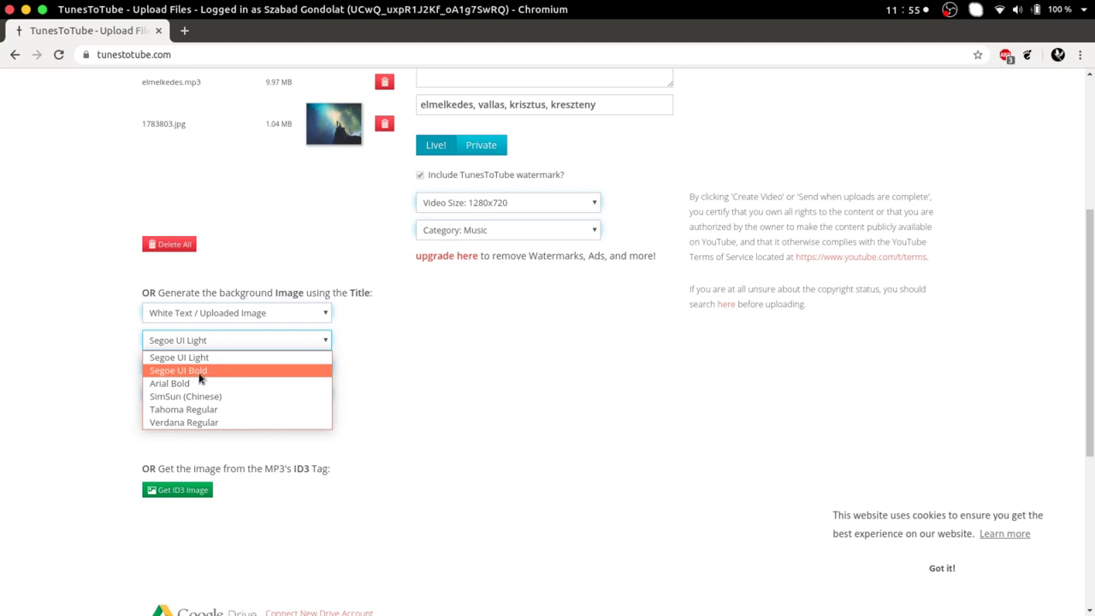
click(222, 371)
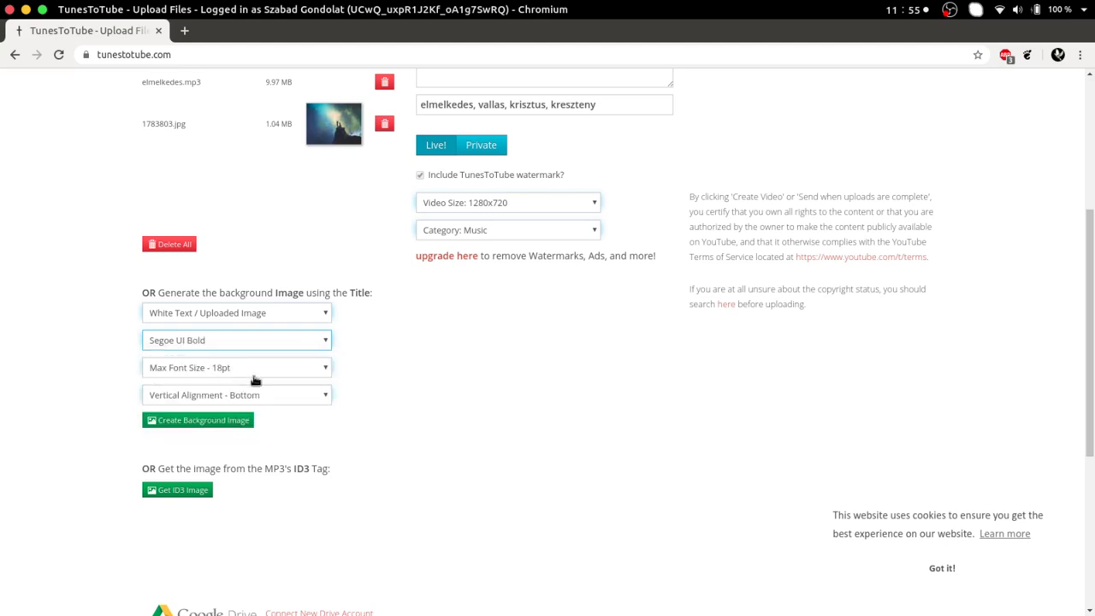
Step: Set the title's maximum font size to 100pt with centered vertical alignment, and create the background image
click(321, 369)
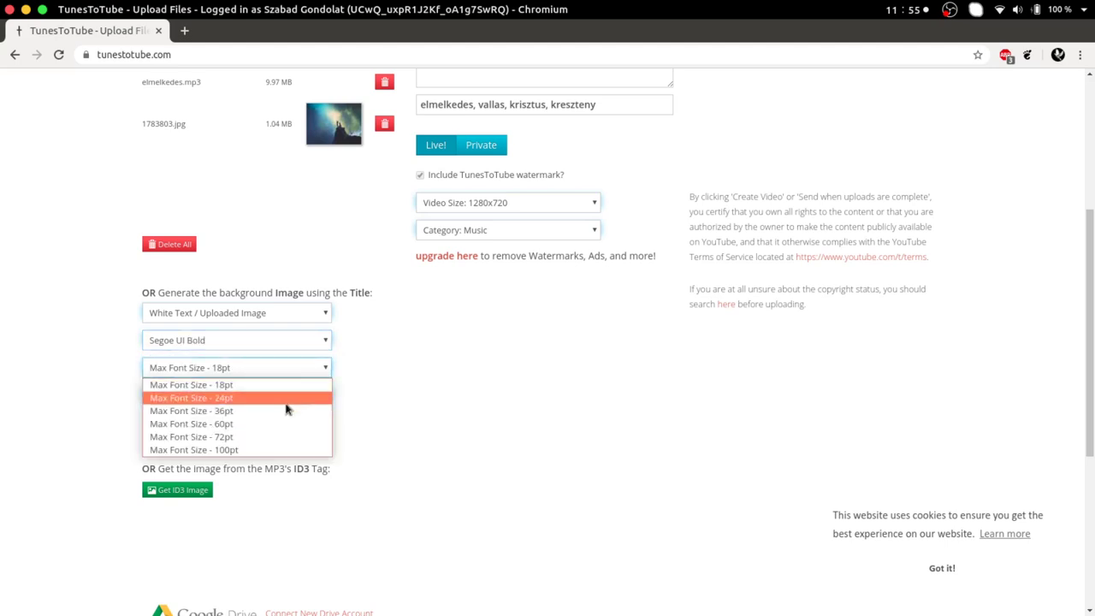
click(255, 451)
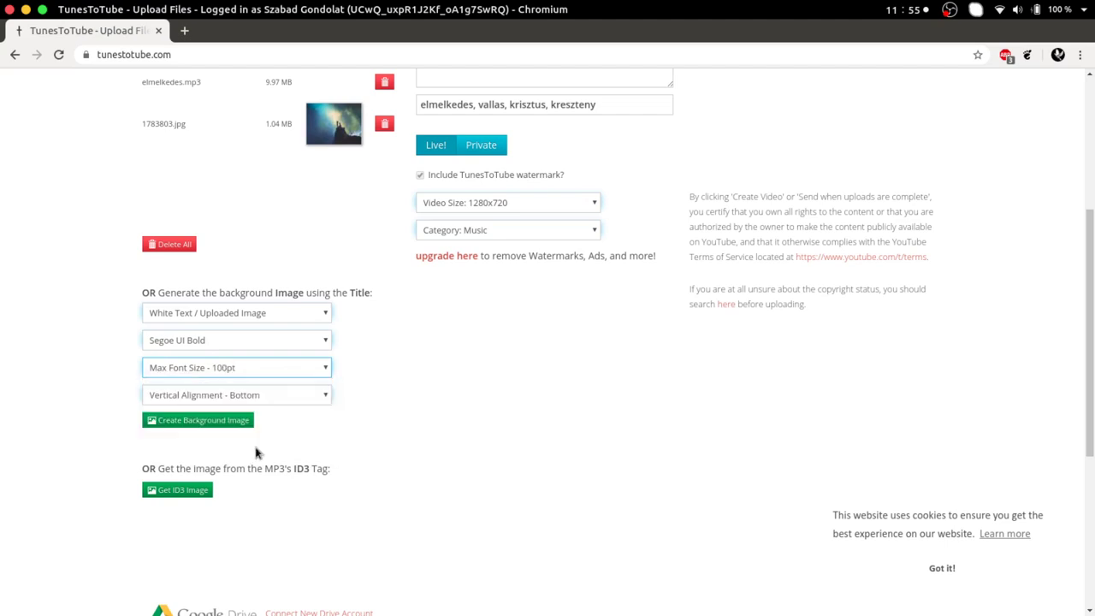
click(316, 397)
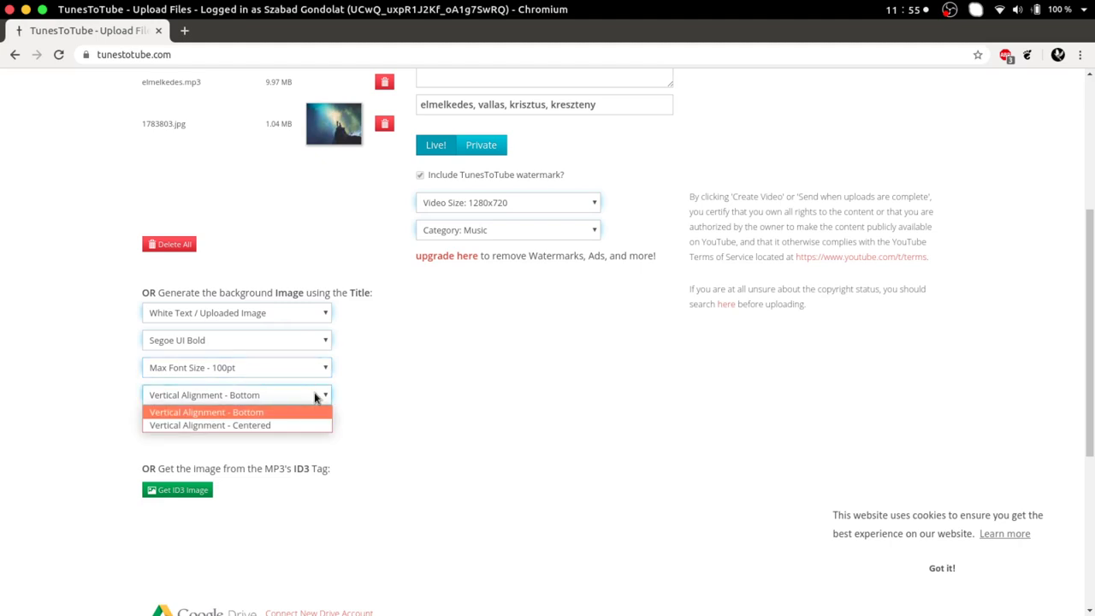
click(263, 425)
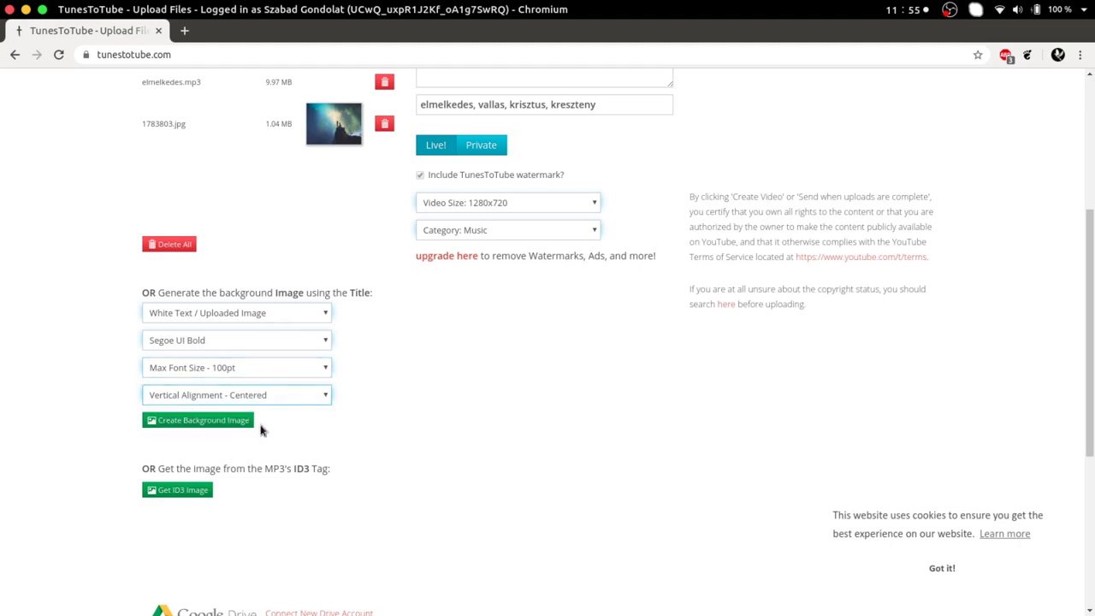
click(202, 423)
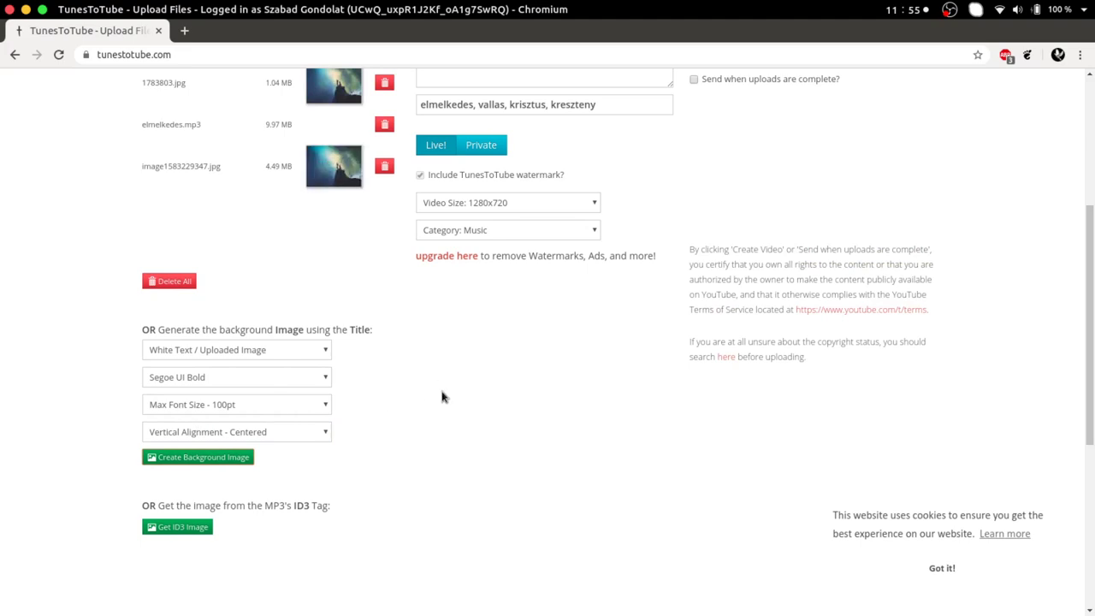
Step: Preview the generated background image enlarged to check the title text, and close the preview
scroll(443, 396, up, 1)
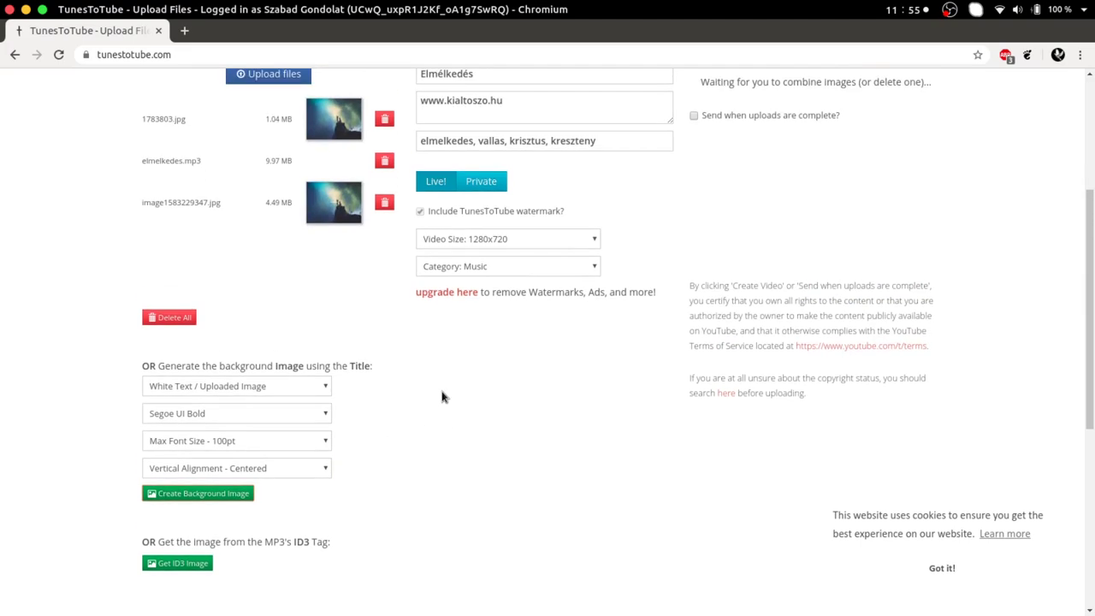
click(334, 203)
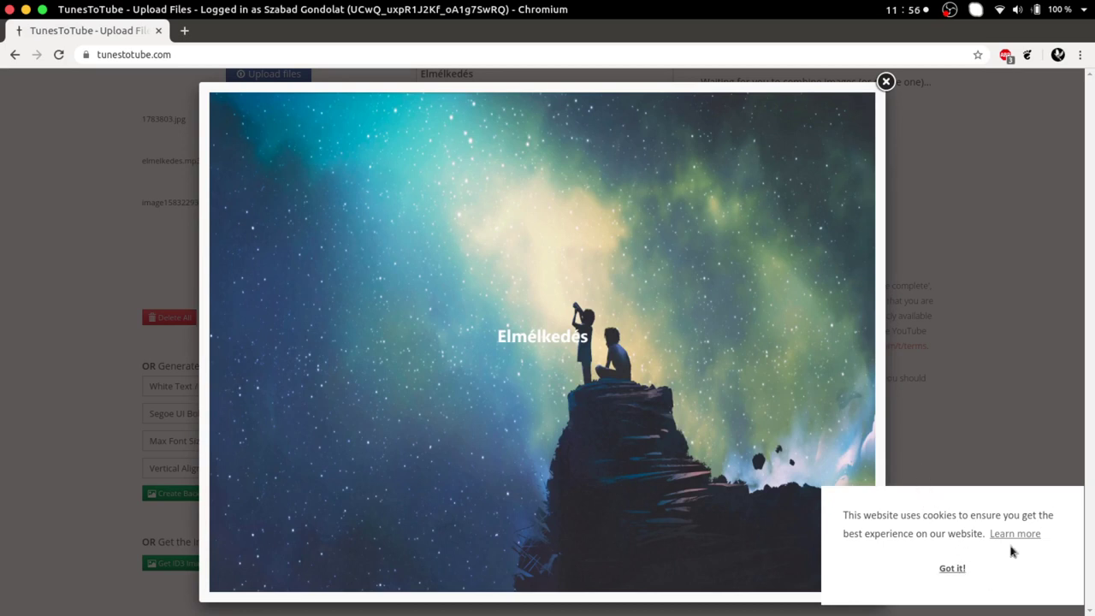
click(887, 82)
scroll(299, 298, up, 2)
click(382, 190)
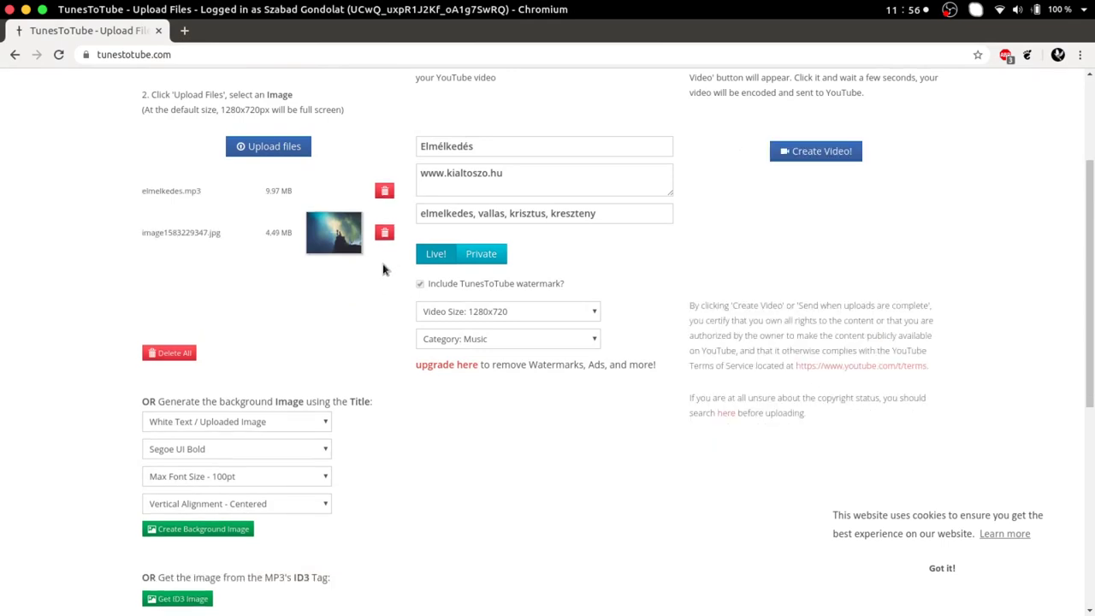
click(384, 232)
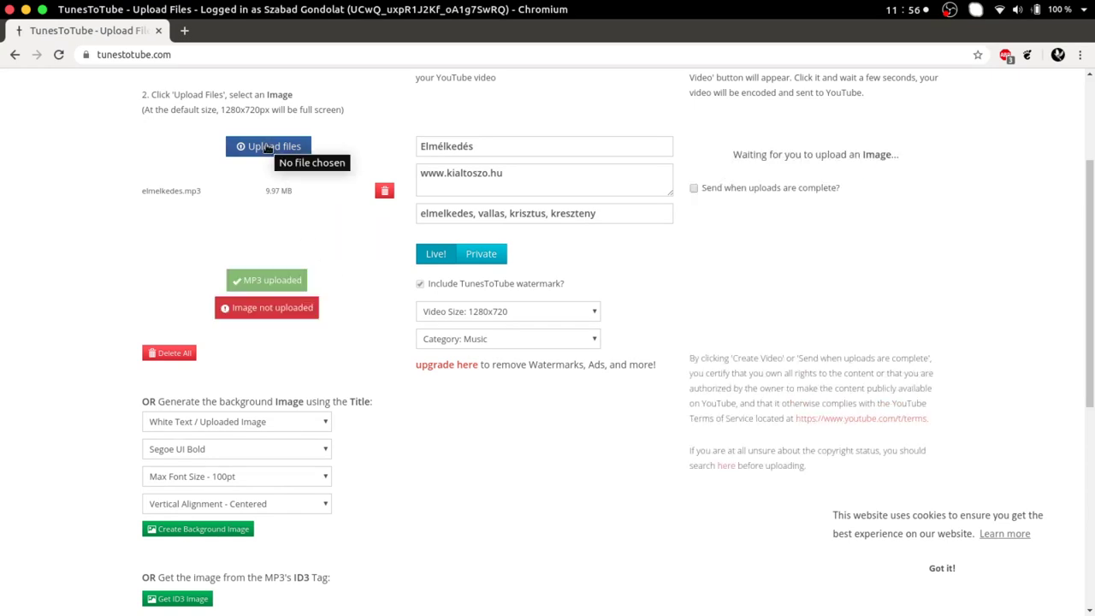
click(269, 147)
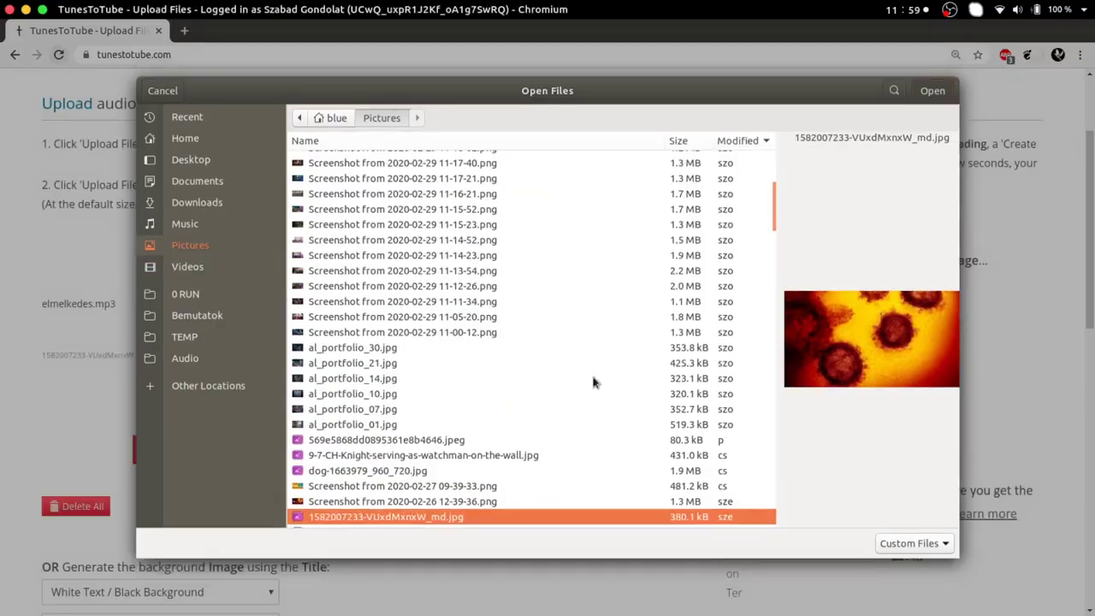
key(Return)
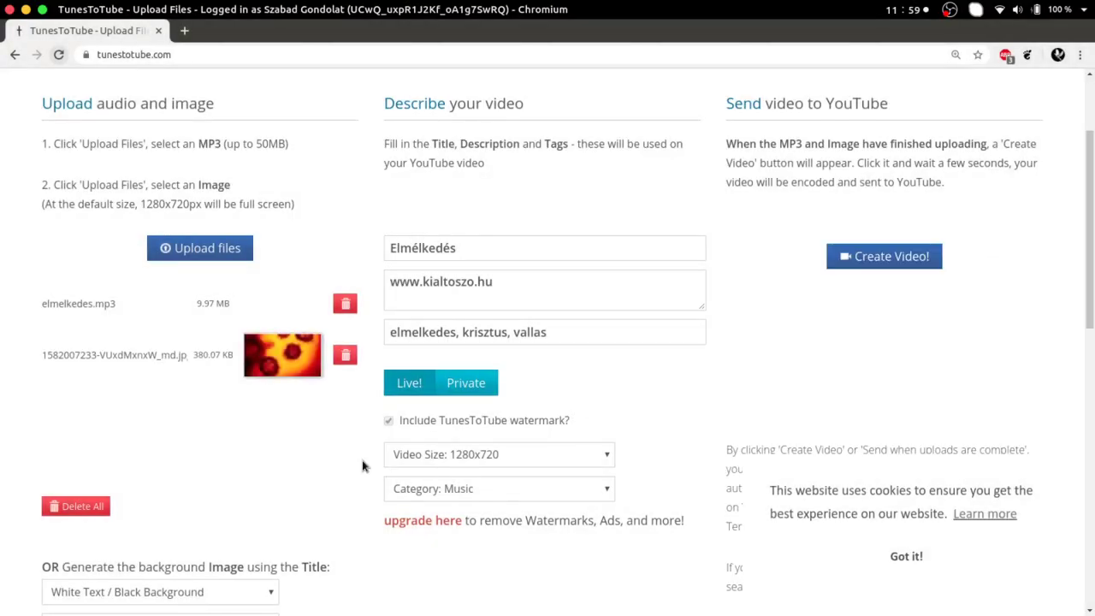
Step: For the newly uploaded picture, choose White Text / Uploaded Image and the Segoe UI Bold font for the title
scroll(351, 460, down, 3)
scroll(352, 459, down, 5)
click(243, 266)
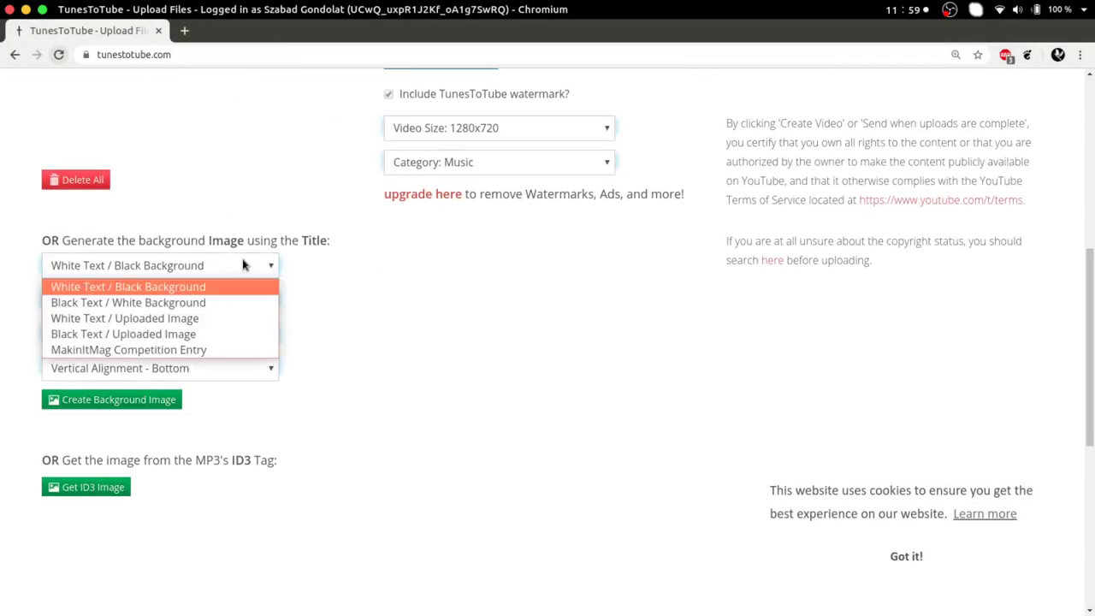
click(229, 319)
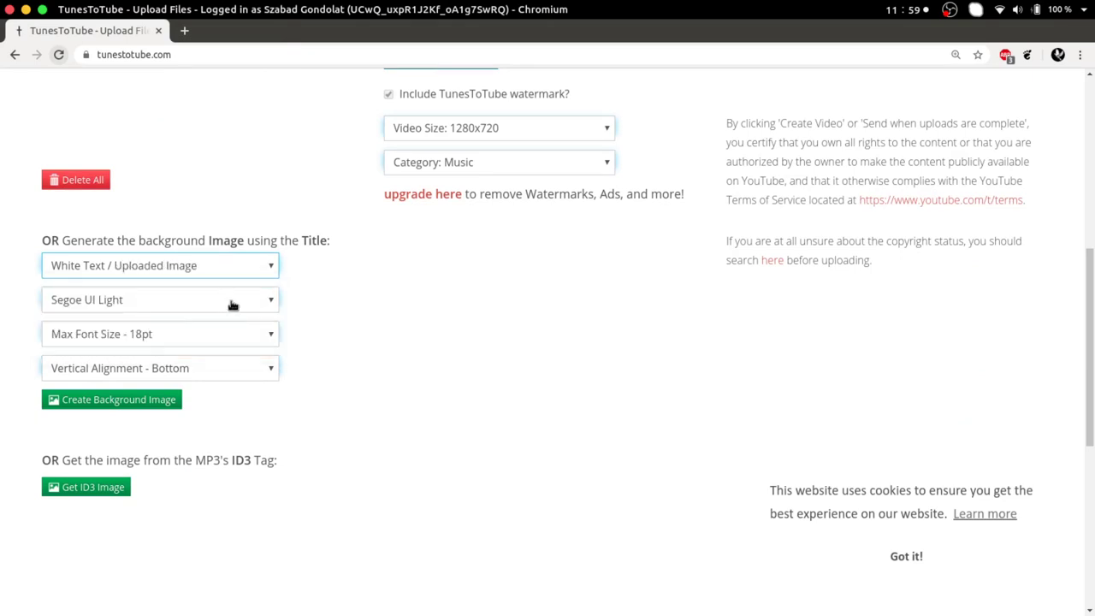
click(231, 304)
click(223, 337)
Step: Choose a 100pt maximum font size and centered vertical alignment, and create the background image from the new picture
click(215, 340)
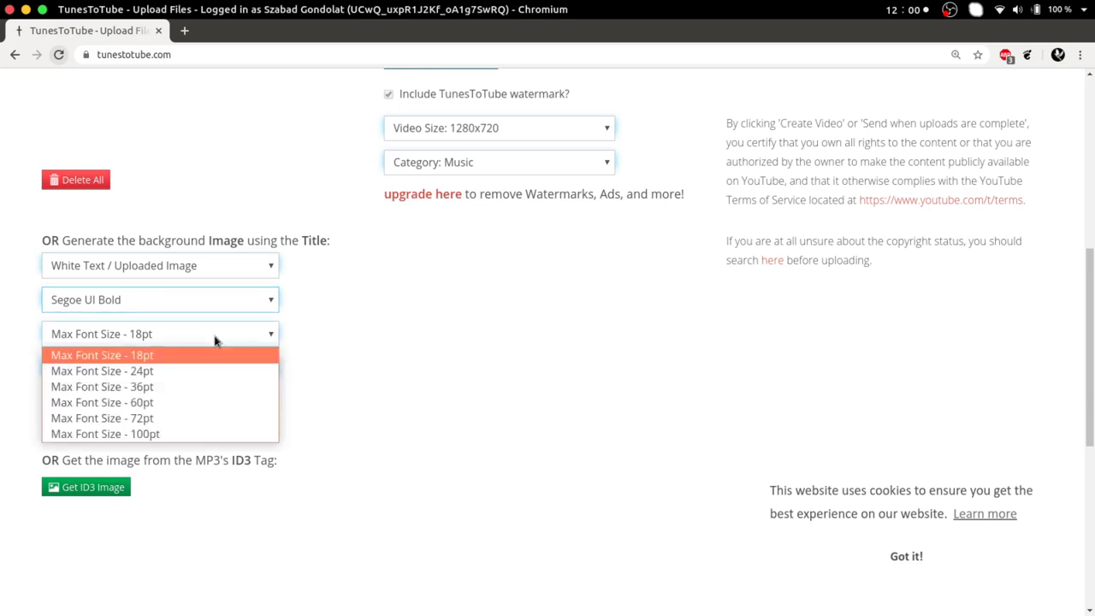
click(180, 434)
click(232, 370)
click(218, 407)
click(140, 406)
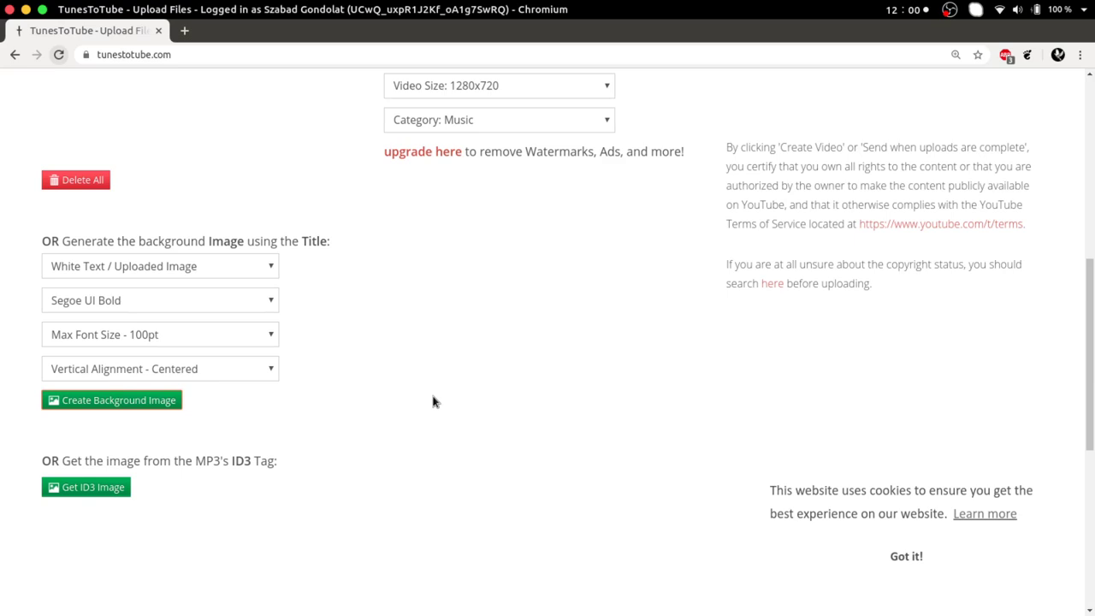
scroll(433, 401, up, 5)
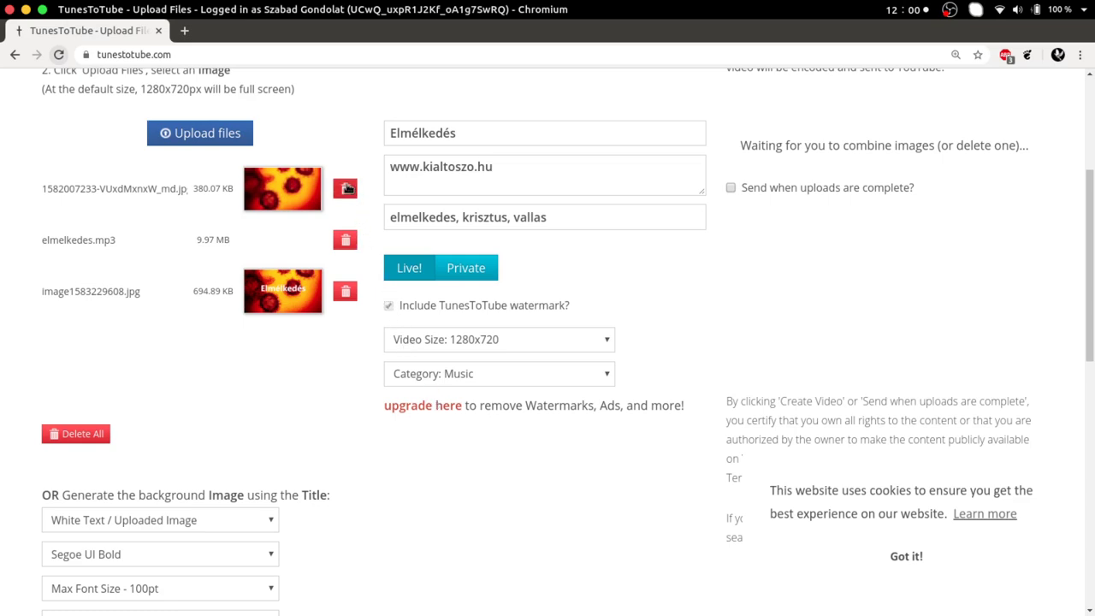
click(345, 188)
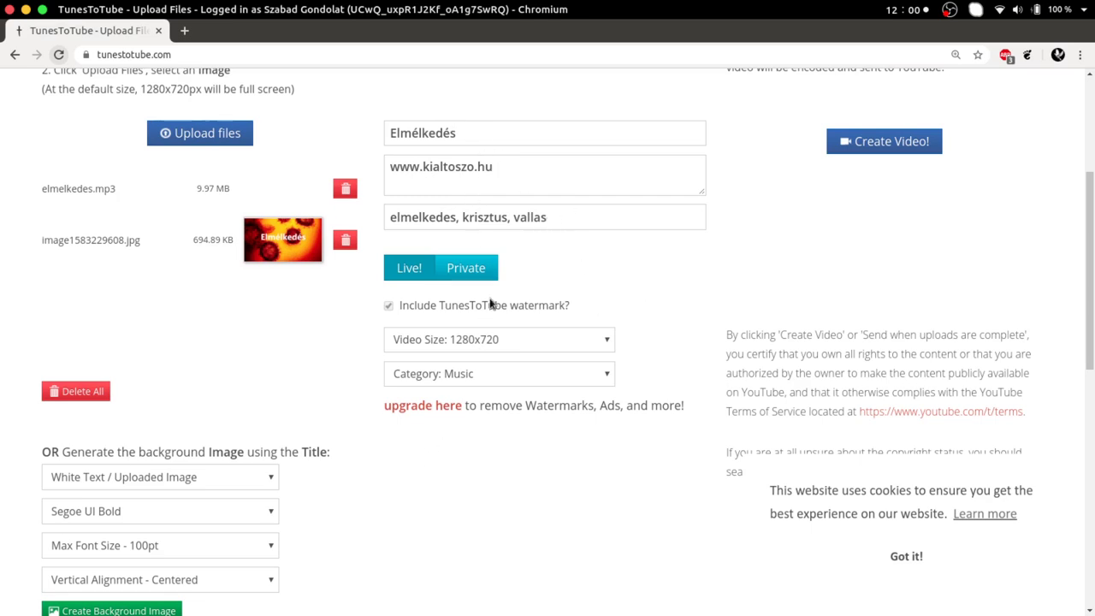
click(404, 272)
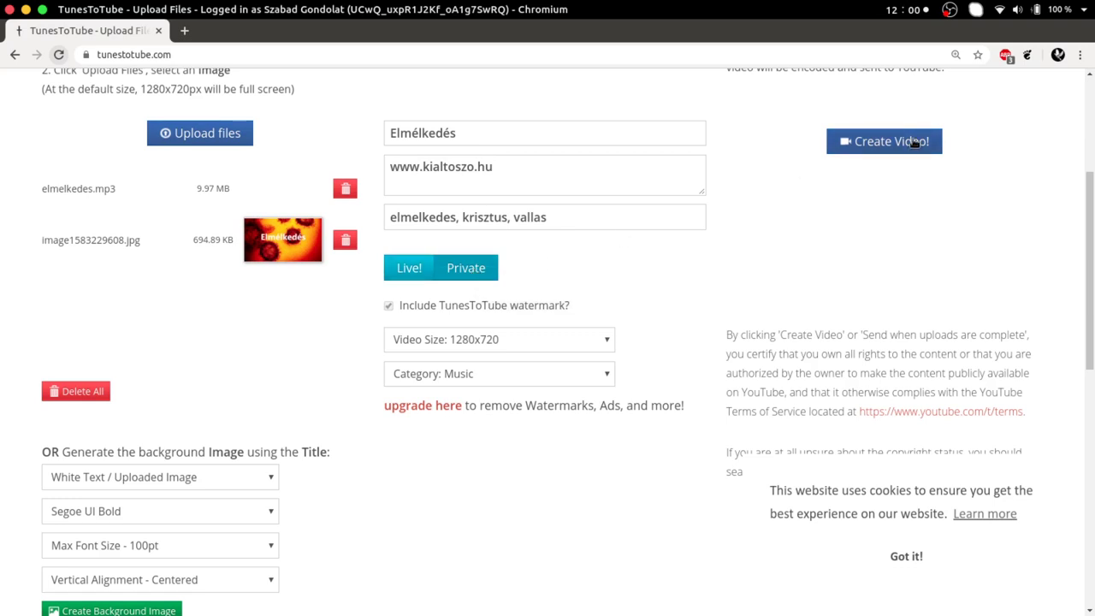
click(881, 142)
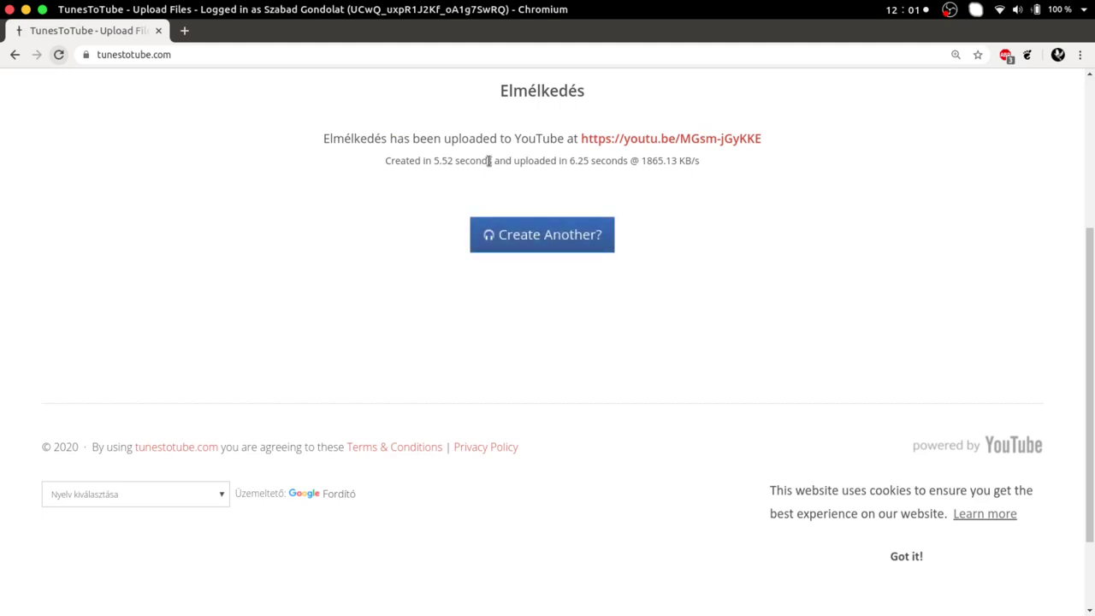
Step: Open youtube.com in a new browser tab
click(194, 32)
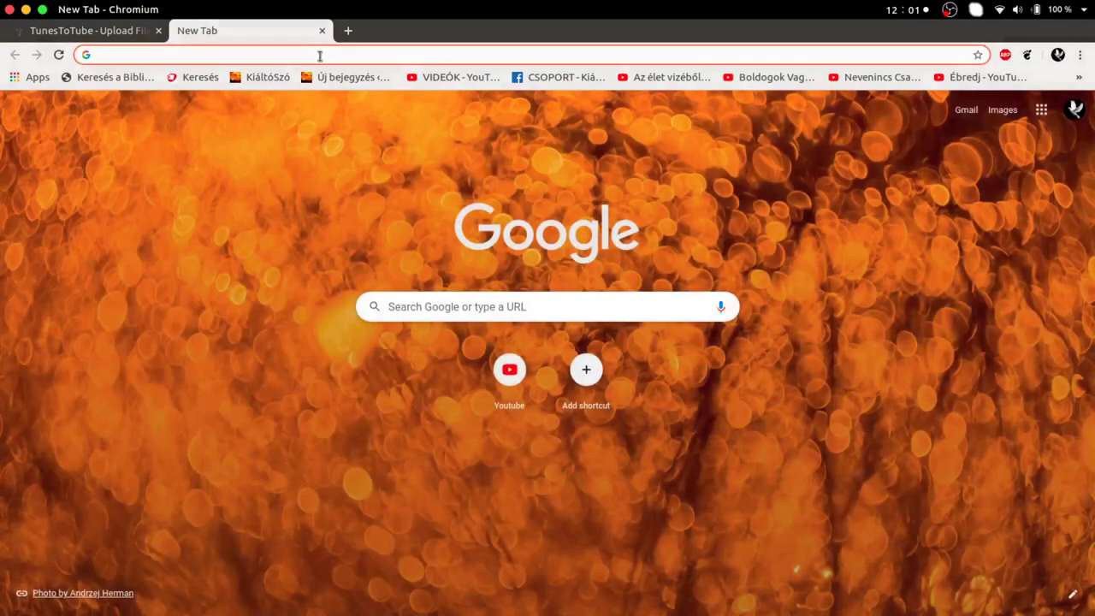
text(youru)
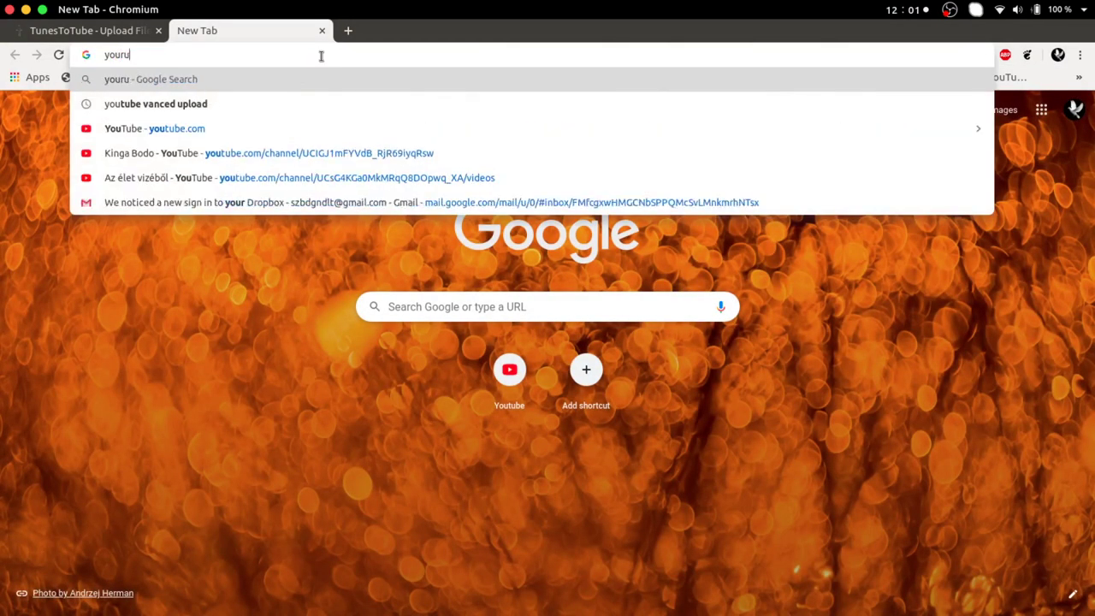
key(BackSpace)
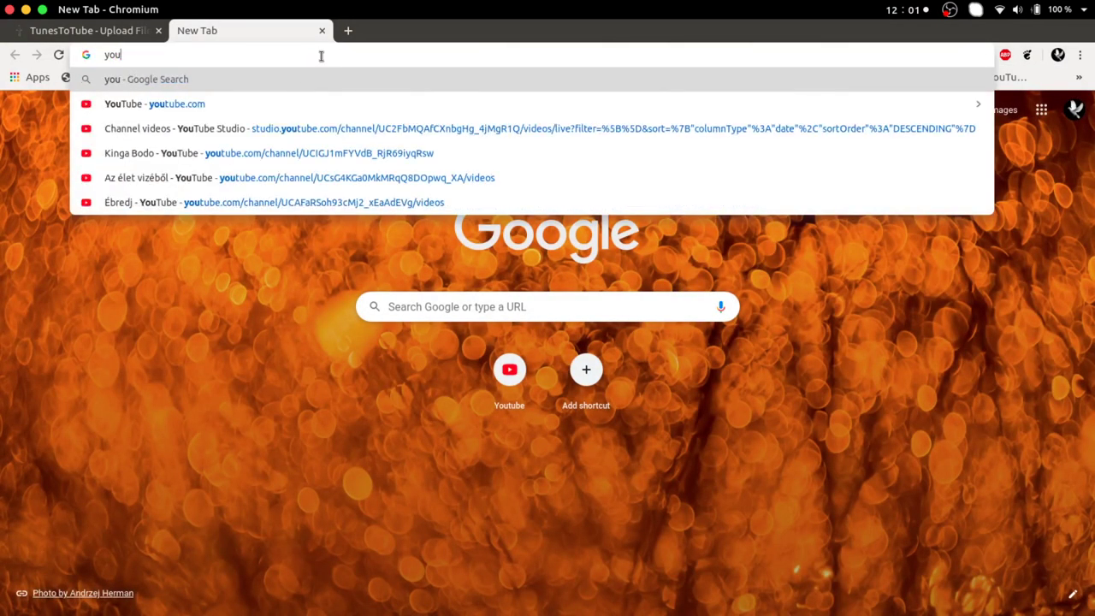
text(tube.com)
key(Return)
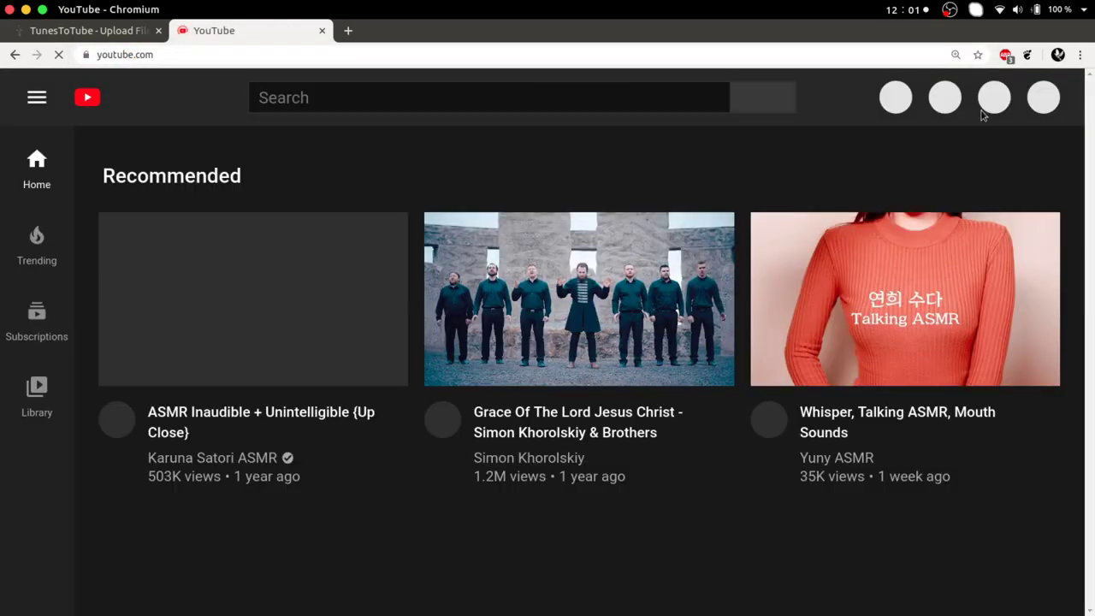
Step: Go to YouTube Studio for this account and show the list of the channel's uploaded videos
click(1031, 103)
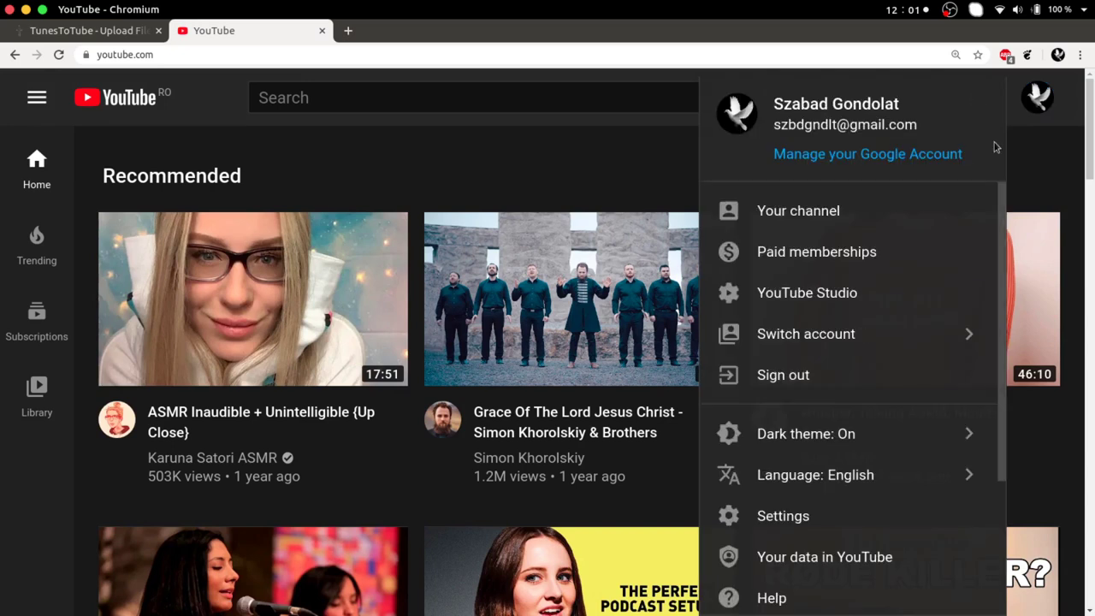
click(794, 295)
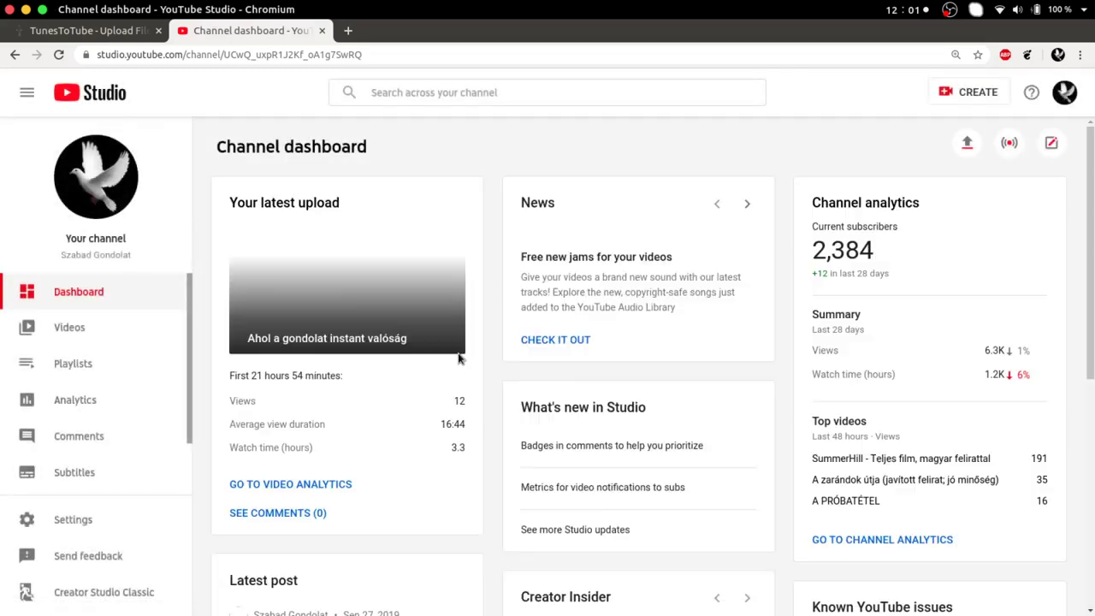
click(66, 328)
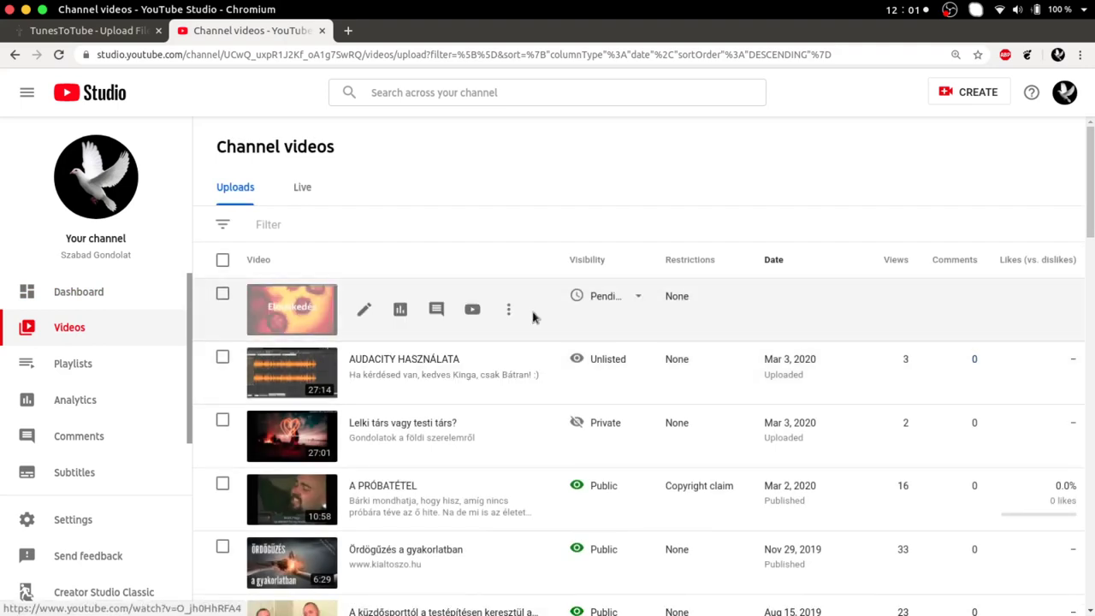
Step: Open the details of the newly uploaded Elmélkedés video in a new tab, and open its watch page from there
middle_click(318, 312)
key(ctrl+Tab)
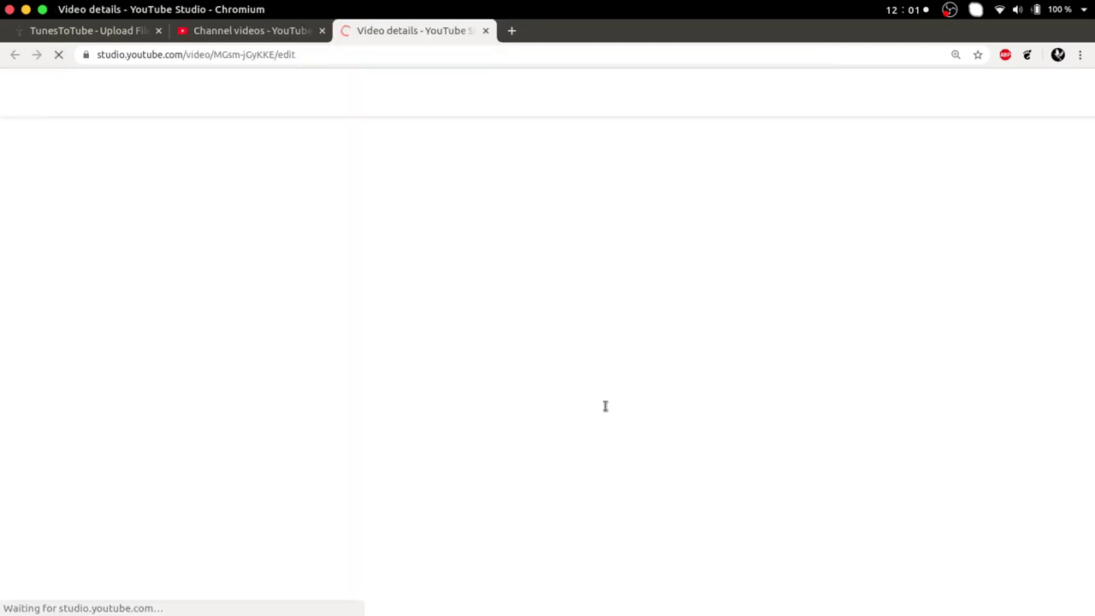
click(862, 402)
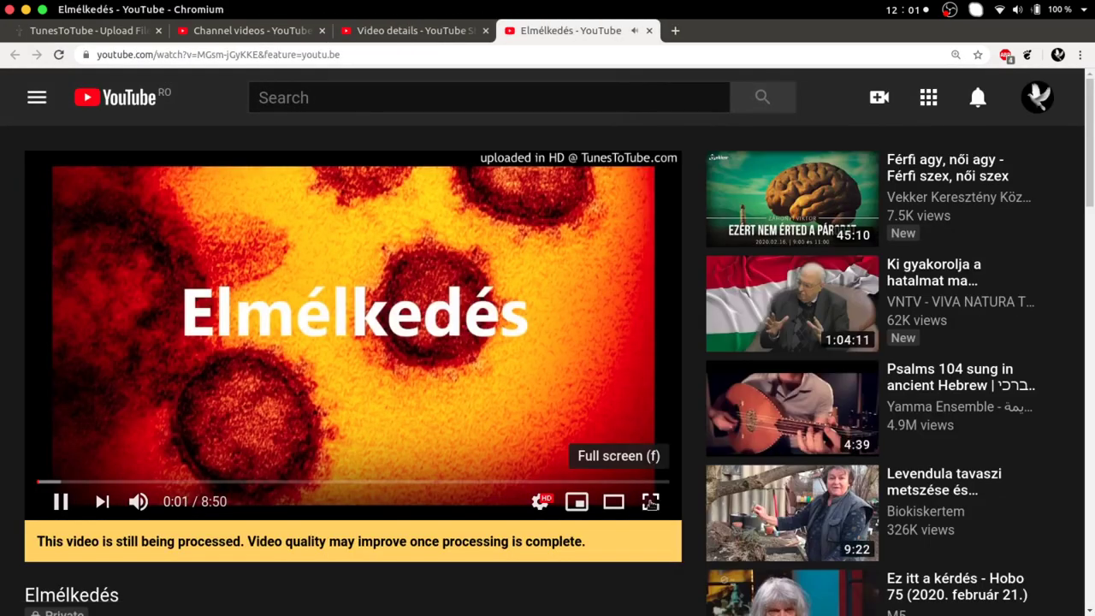
Step: Check the video in full screen, skip to about 4:19, then leave full screen and pause playback
click(650, 501)
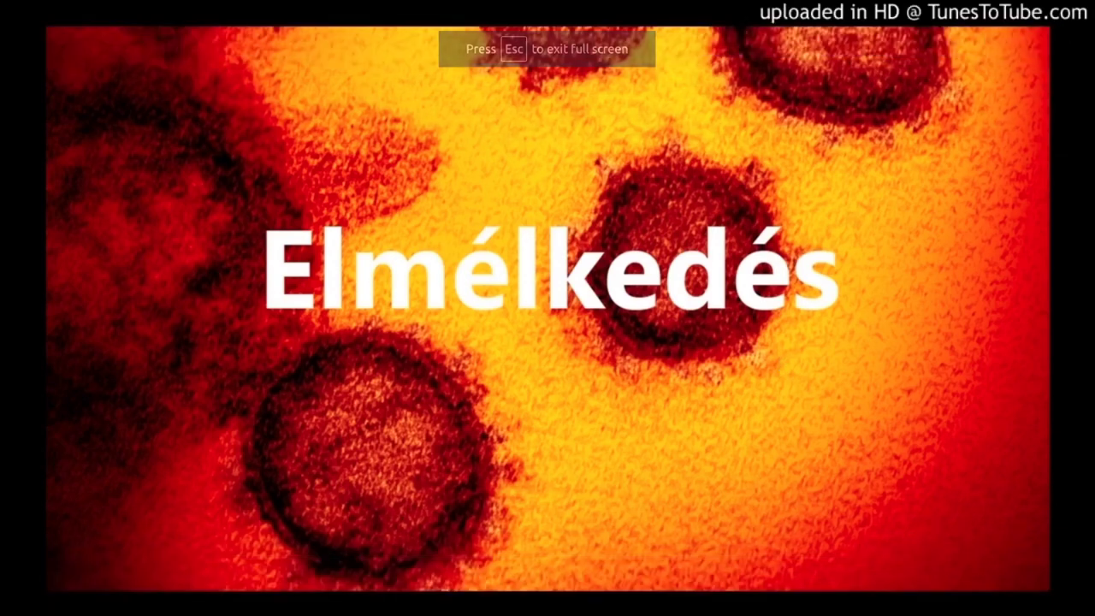
mouse_move(538, 502)
click(537, 554)
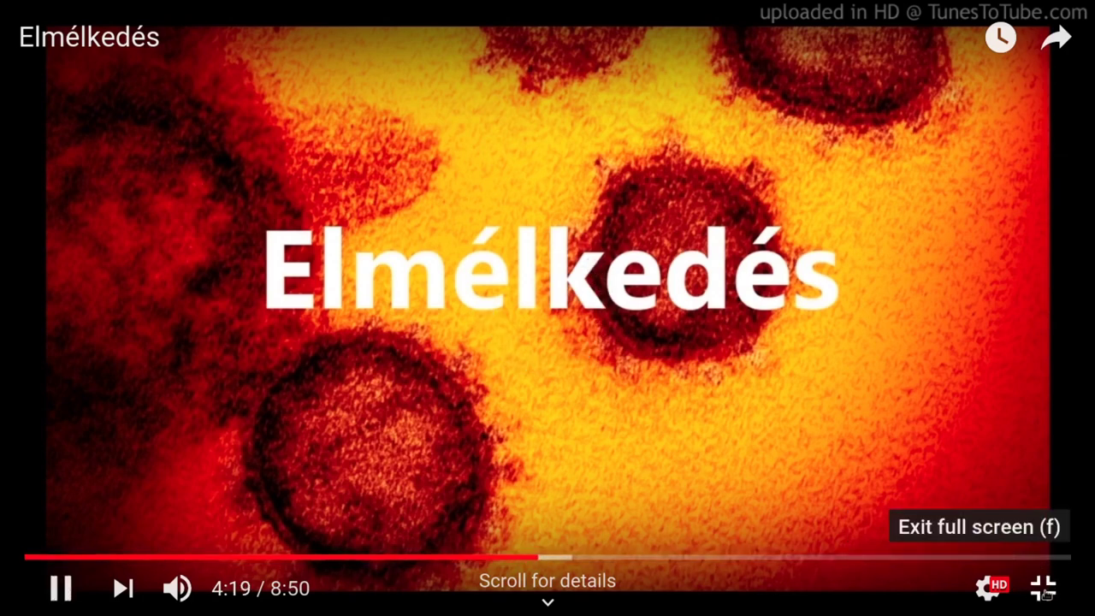
click(1045, 590)
click(542, 295)
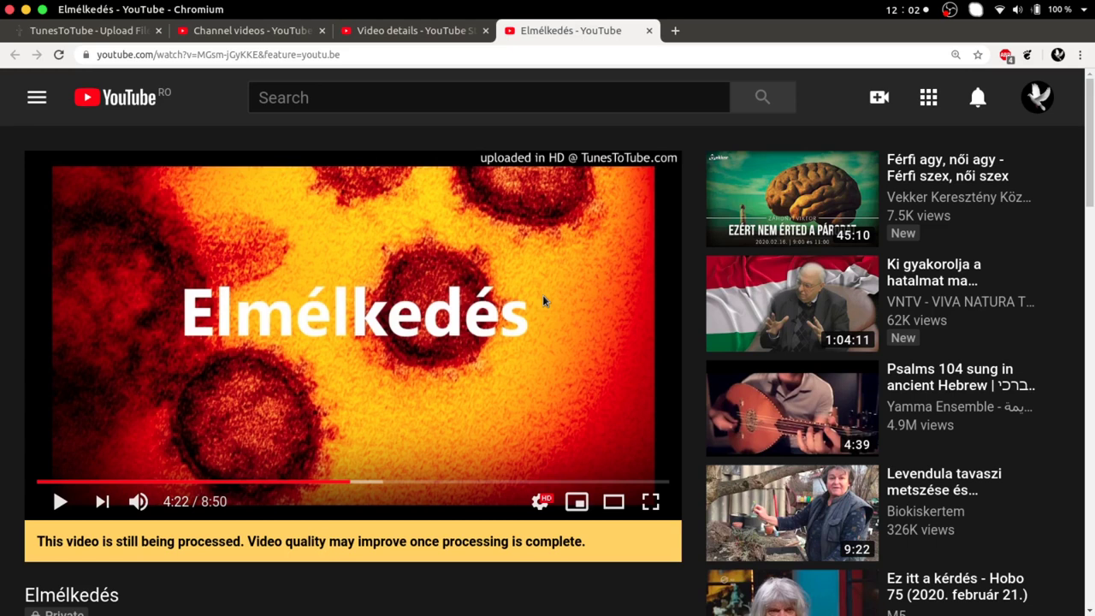
Step: Switch to Audacity and from there to the Files app, and select elmelkedes.mp3 in the Audio folder
mouse_move(2, 330)
click(22, 296)
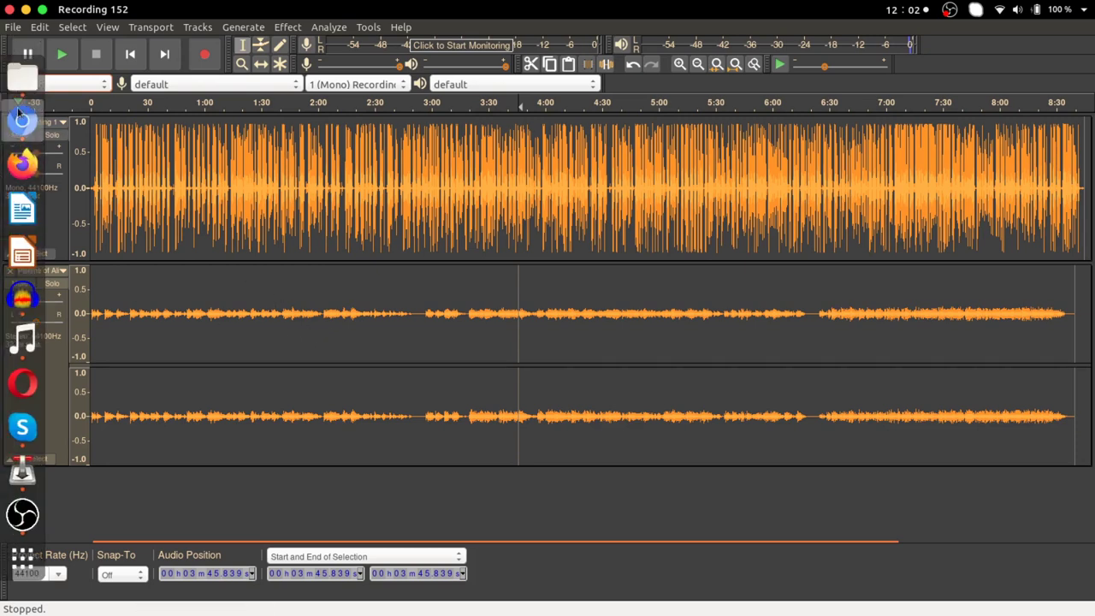
click(21, 75)
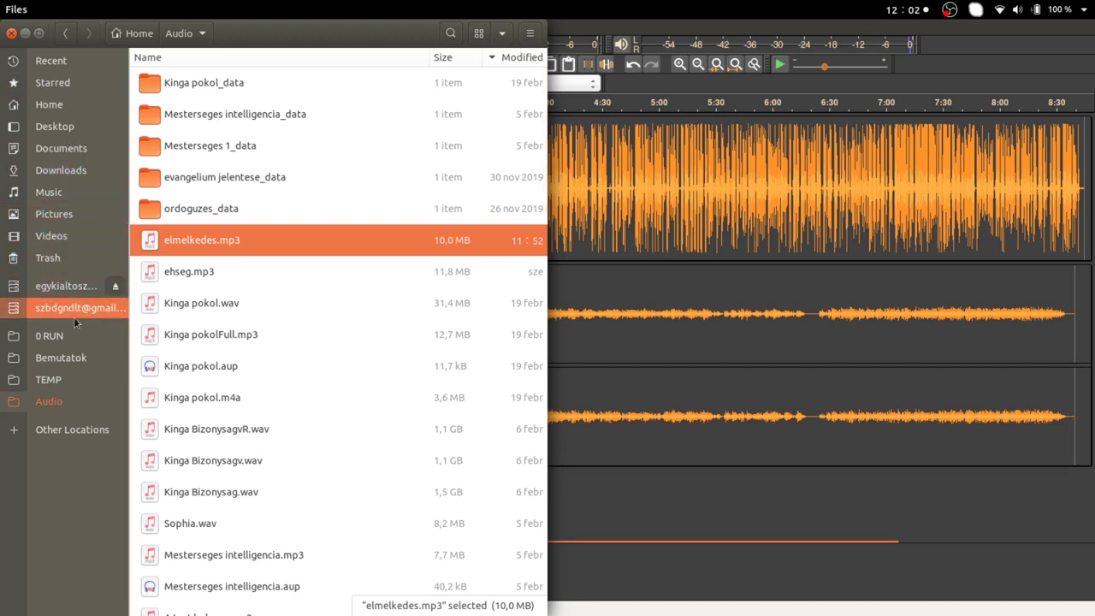
click(56, 401)
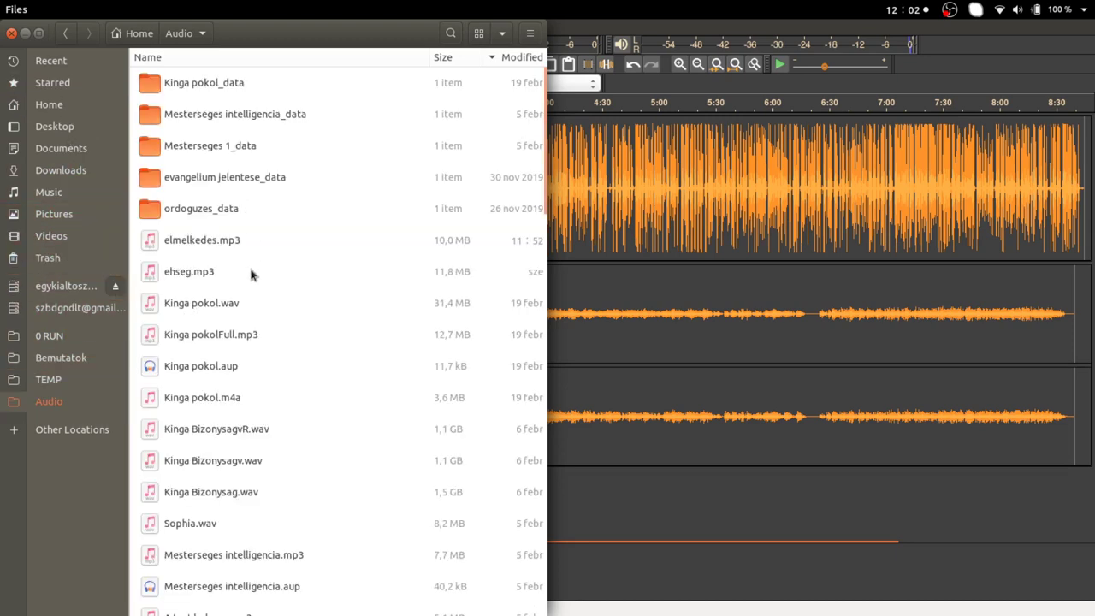
click(206, 244)
Step: Switch back to the TunesToTube page in Chromium and start creating another video
mouse_move(3, 256)
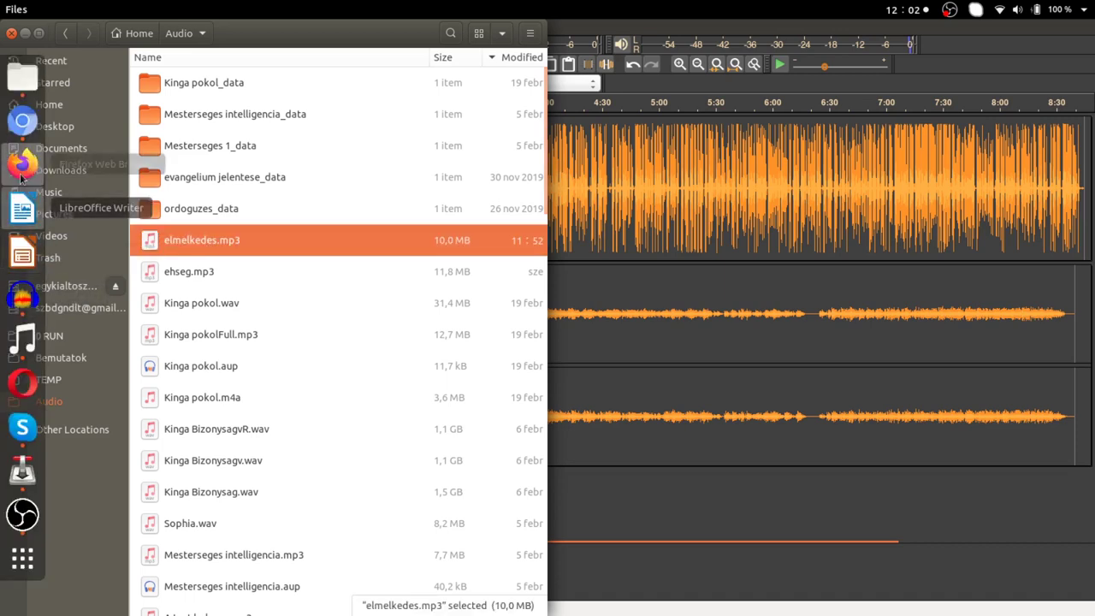
click(23, 122)
click(120, 30)
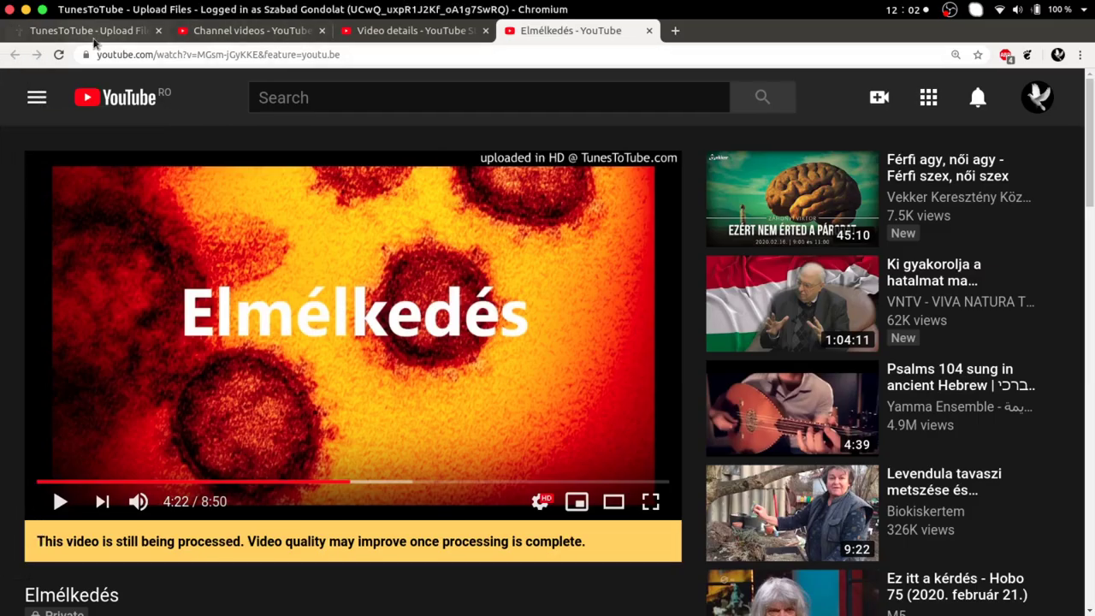
scroll(338, 318, up, 5)
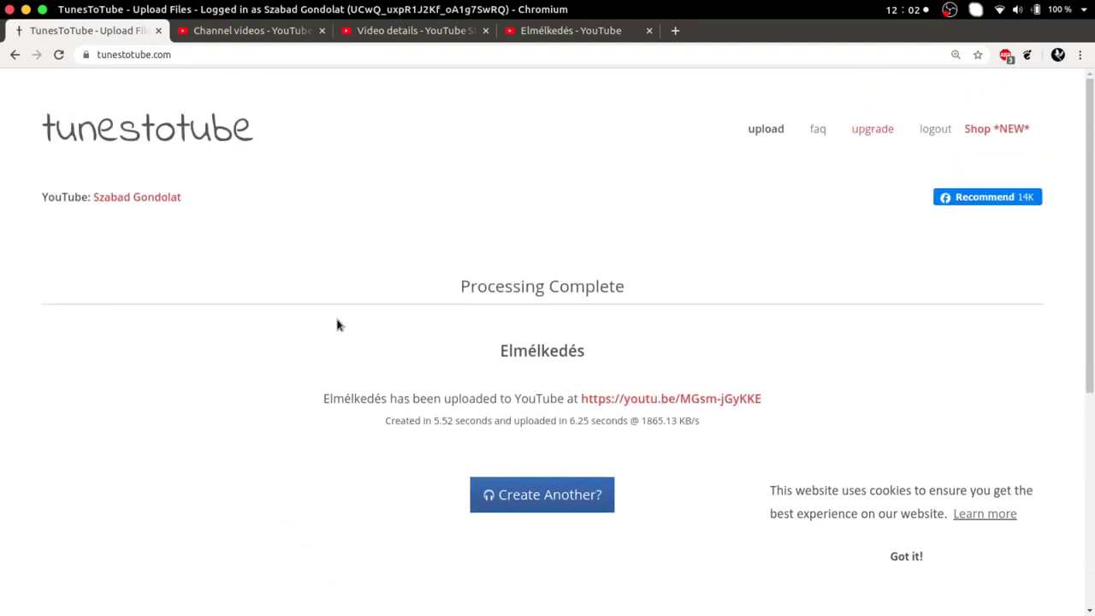
click(570, 500)
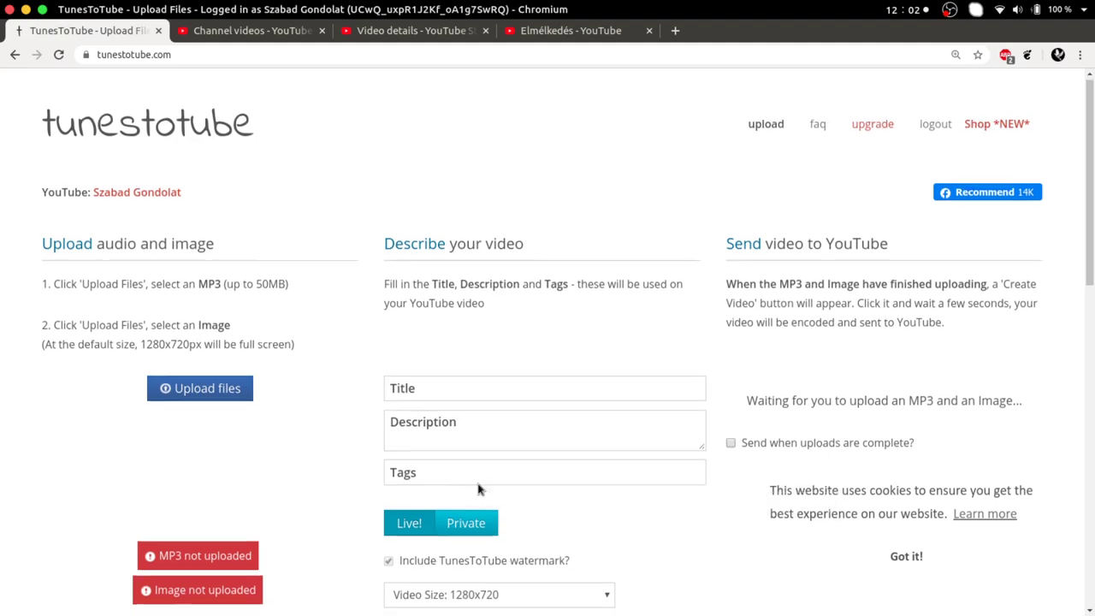
Step: On the blank upload form, choose White Text / Uploaded Image and the Segoe UI Bold font for the background image
scroll(475, 488, down, 3)
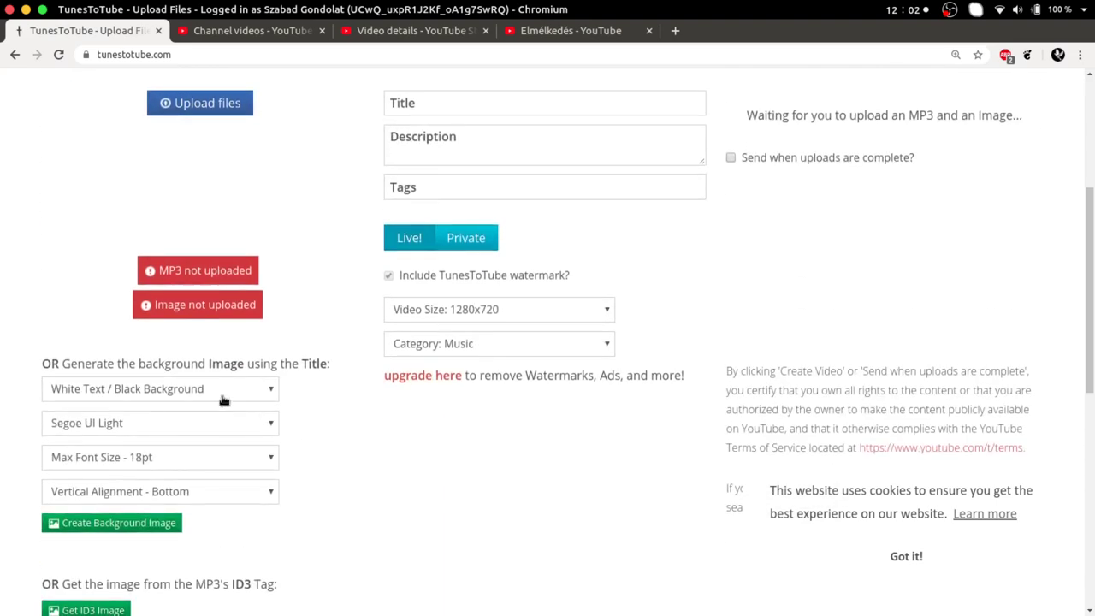
click(222, 395)
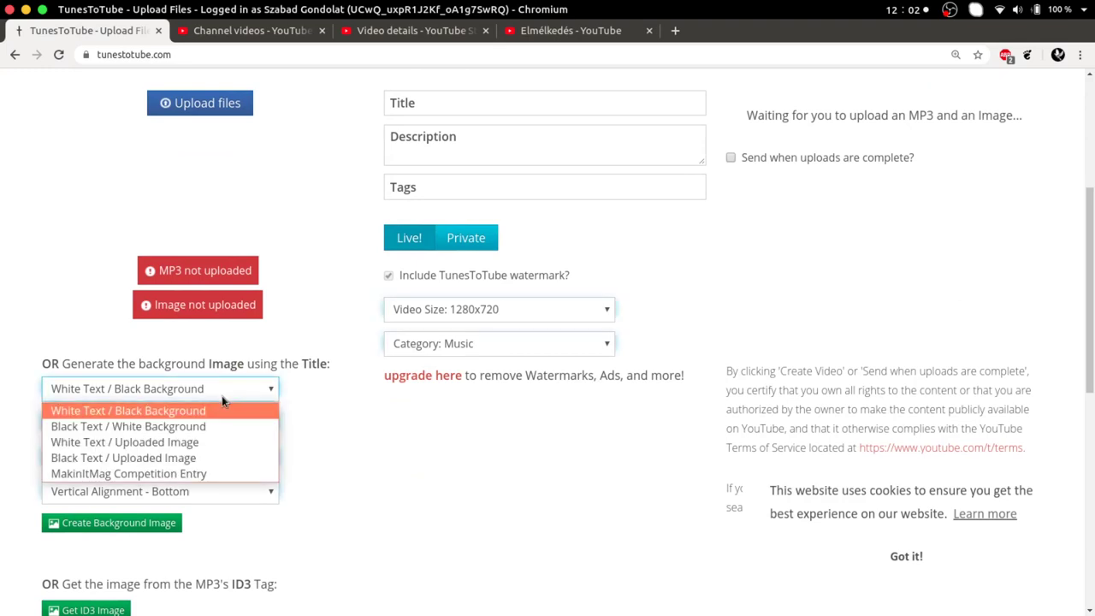
click(150, 442)
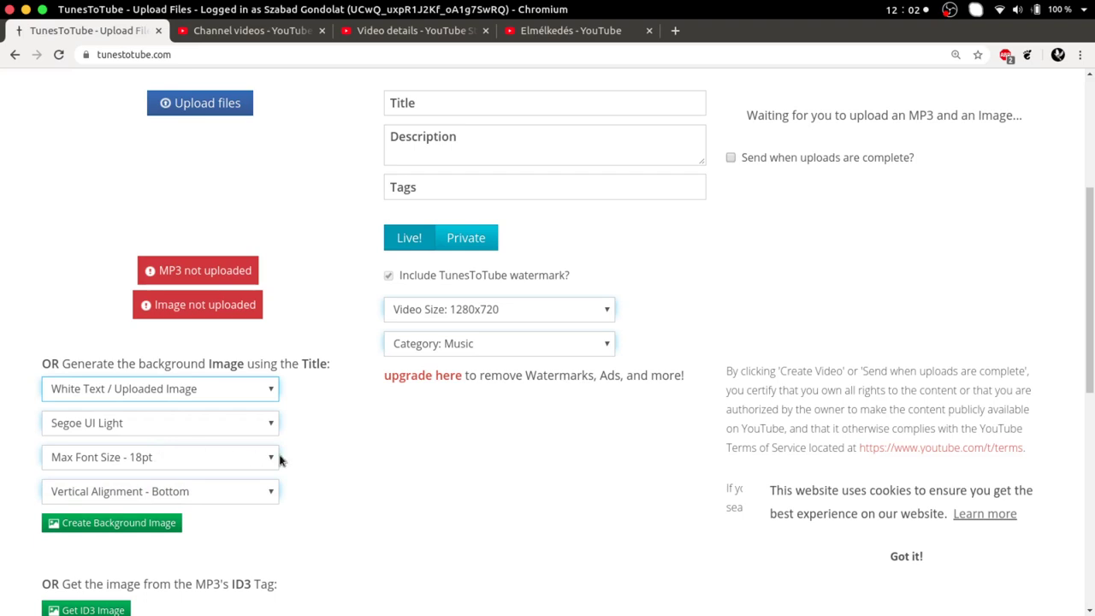
scroll(315, 462, down, 2)
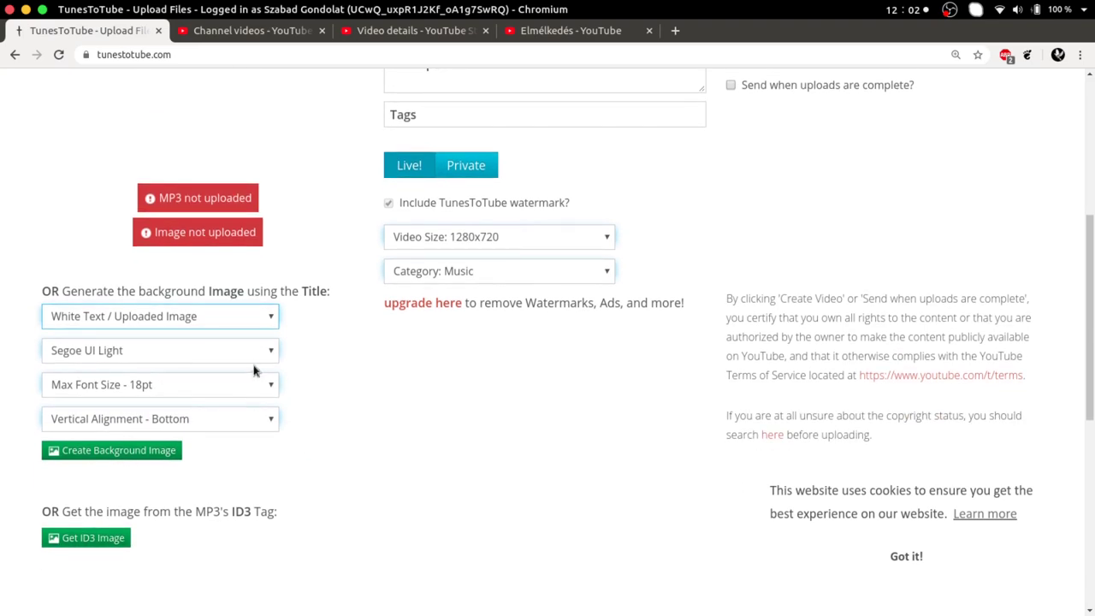
click(261, 357)
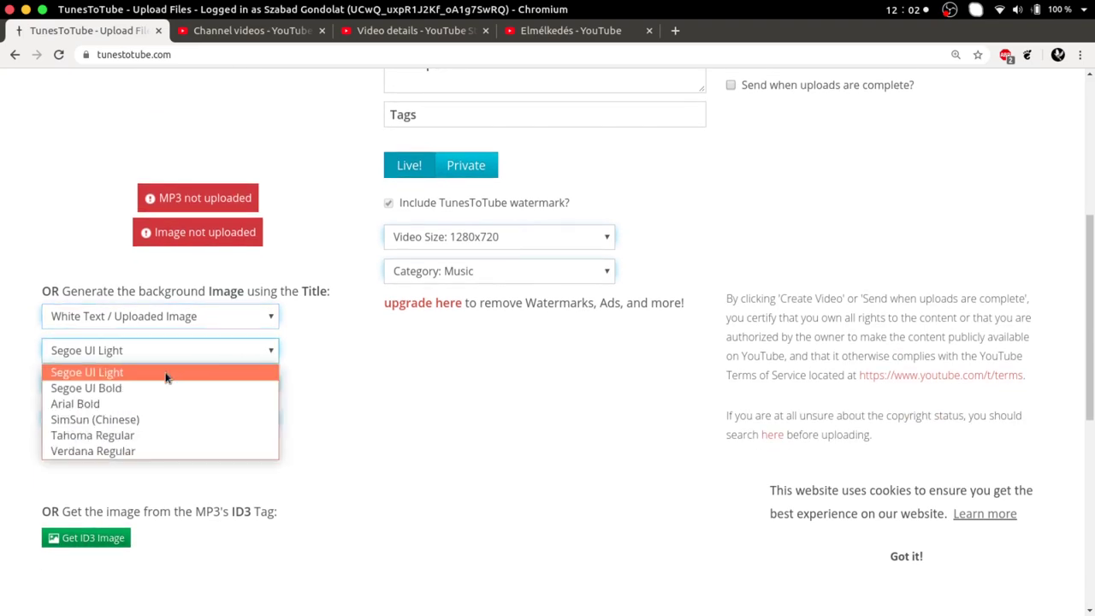
click(124, 389)
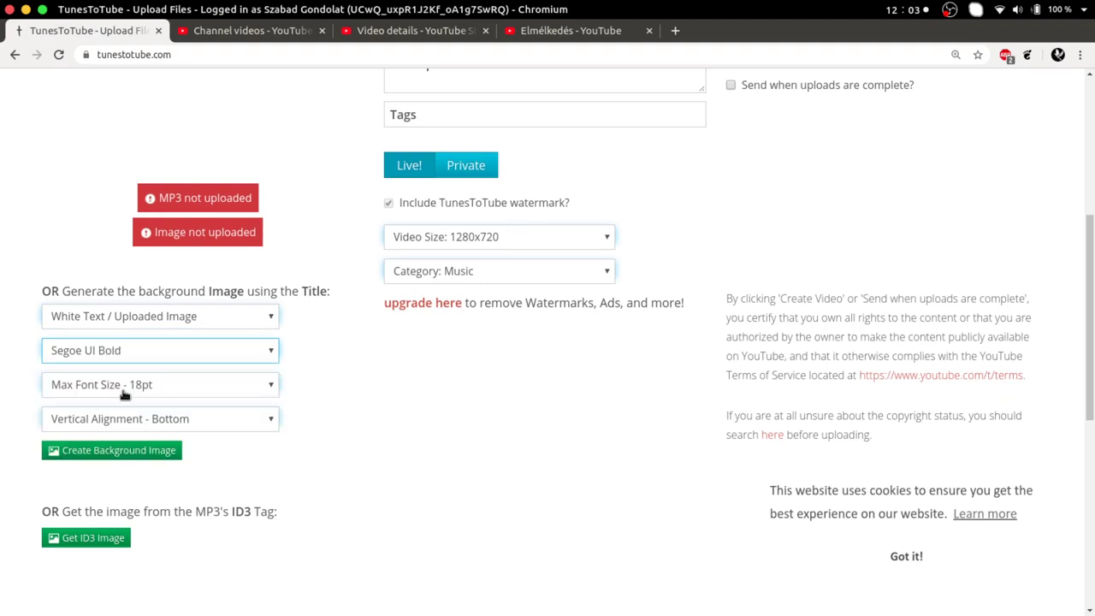
Step: Choose a 100pt maximum font size and centered vertical alignment for the background image title
click(250, 391)
click(164, 488)
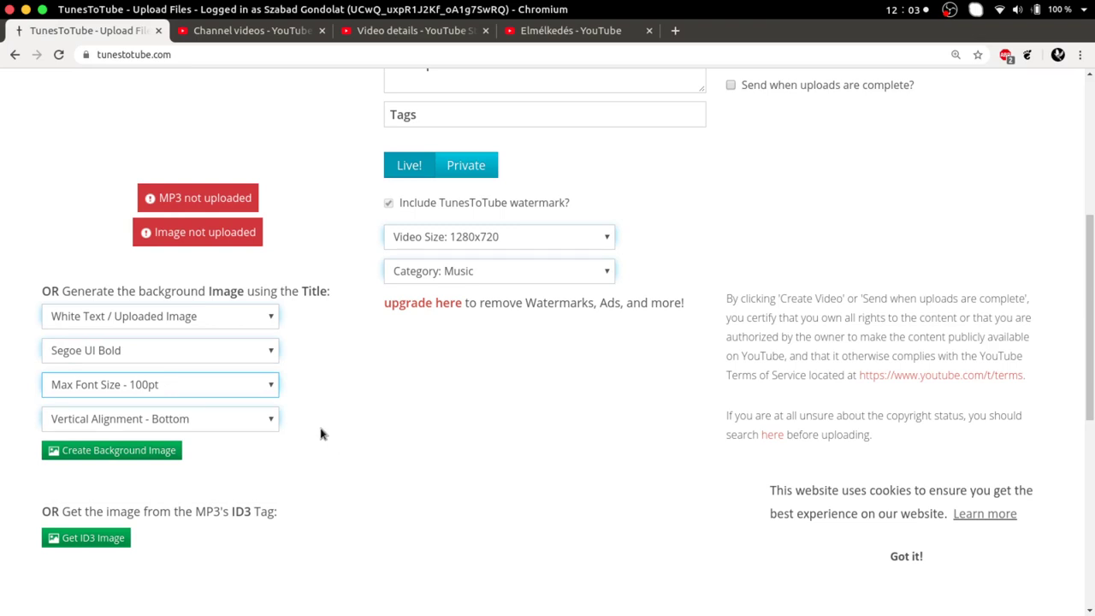
click(219, 423)
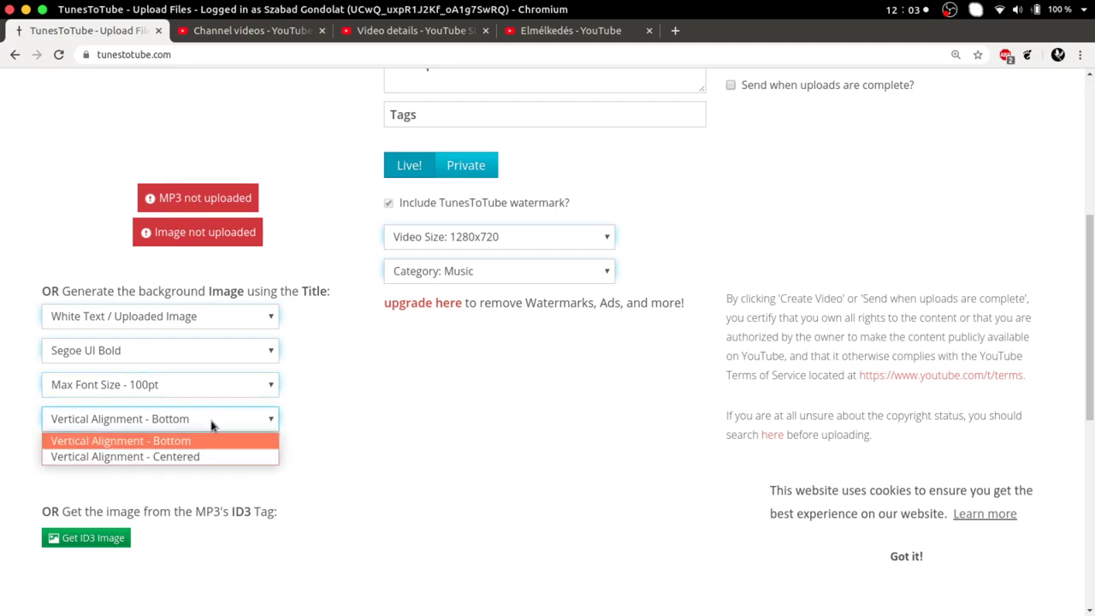
click(198, 459)
scroll(338, 504, down, 1)
scroll(338, 504, down, 1)
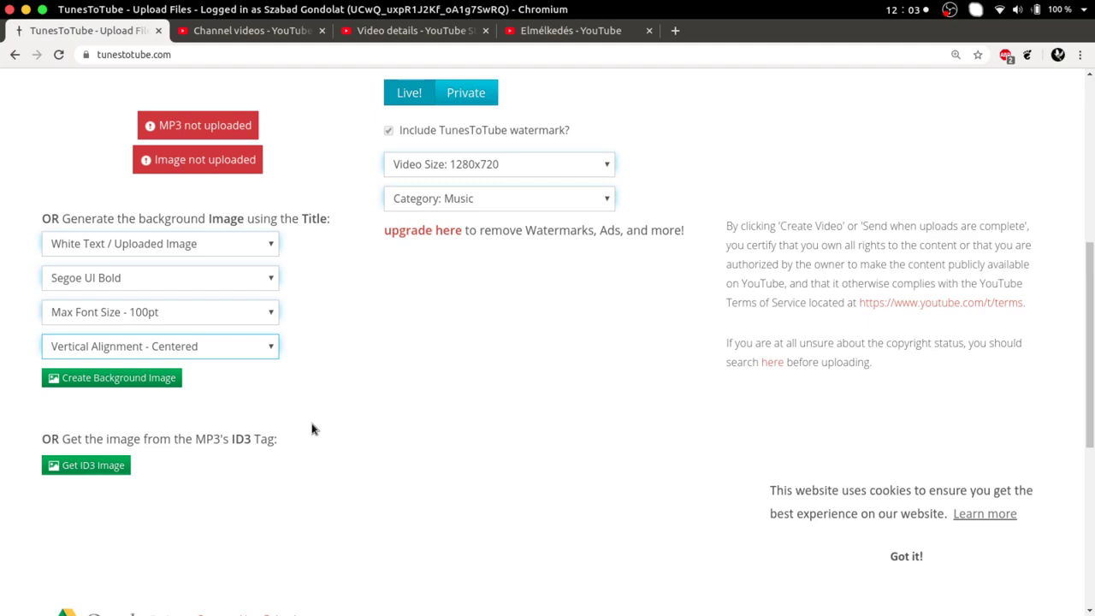
Step: Hide the open windows to show the Ubuntu desktop
scroll(418, 430, up, 10)
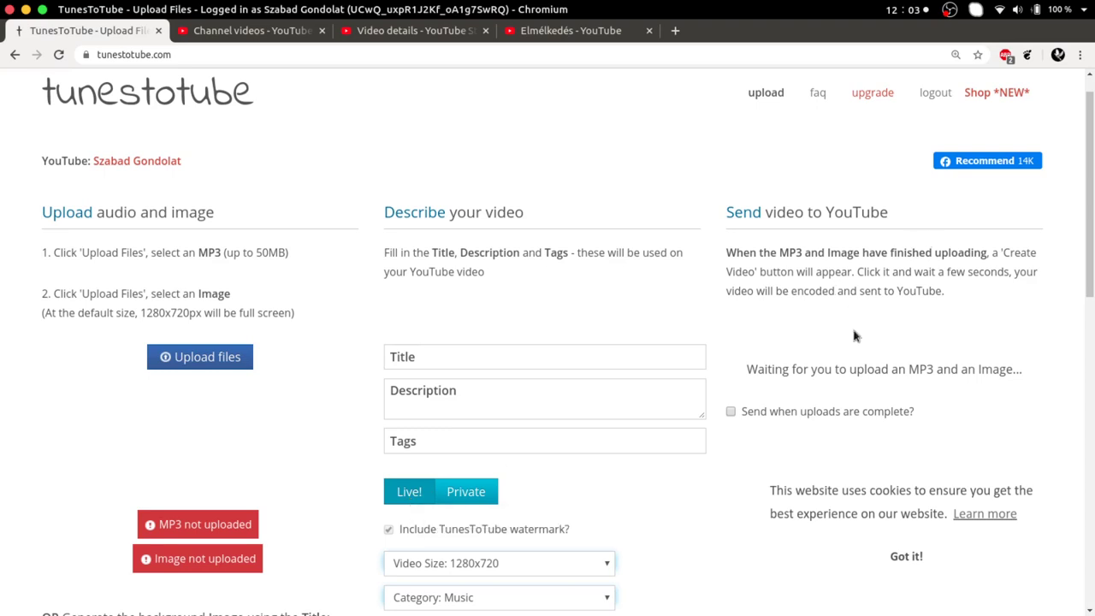
scroll(931, 454, down, 2)
scroll(932, 454, up, 3)
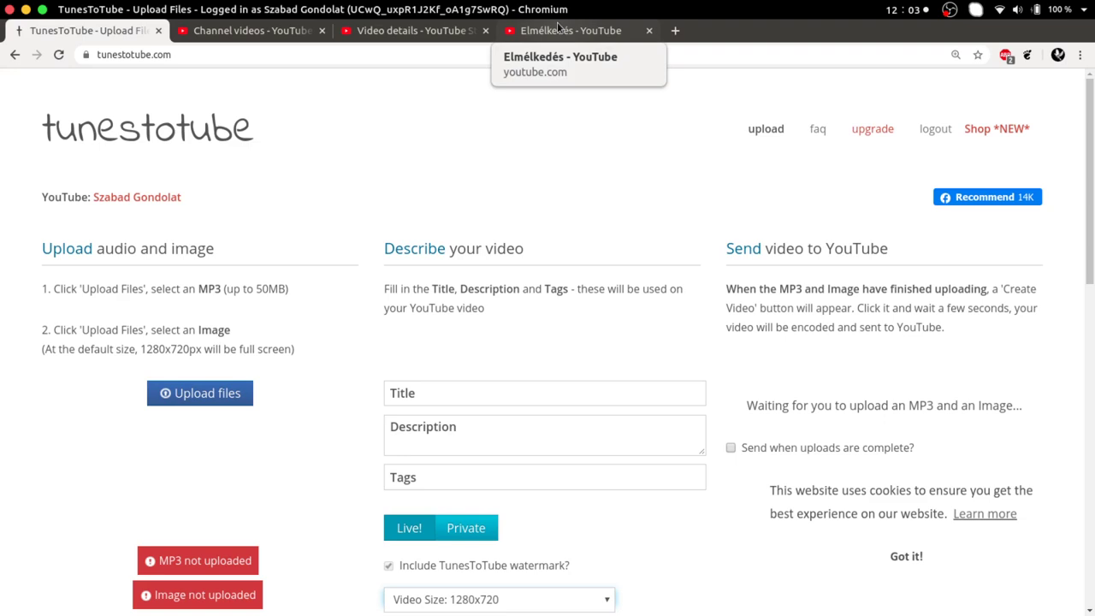
key(super+h)
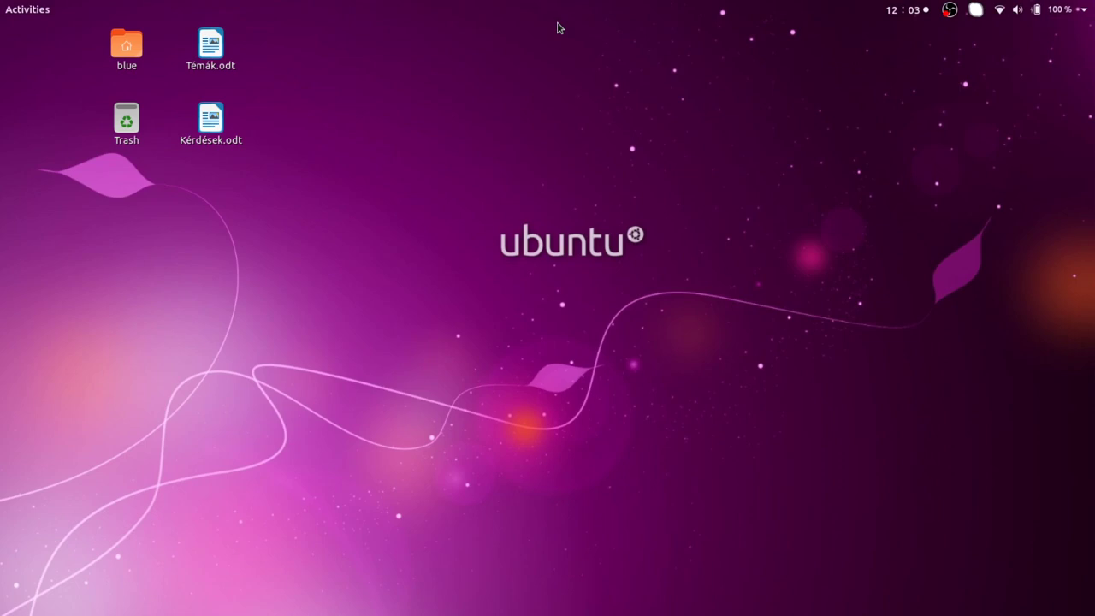